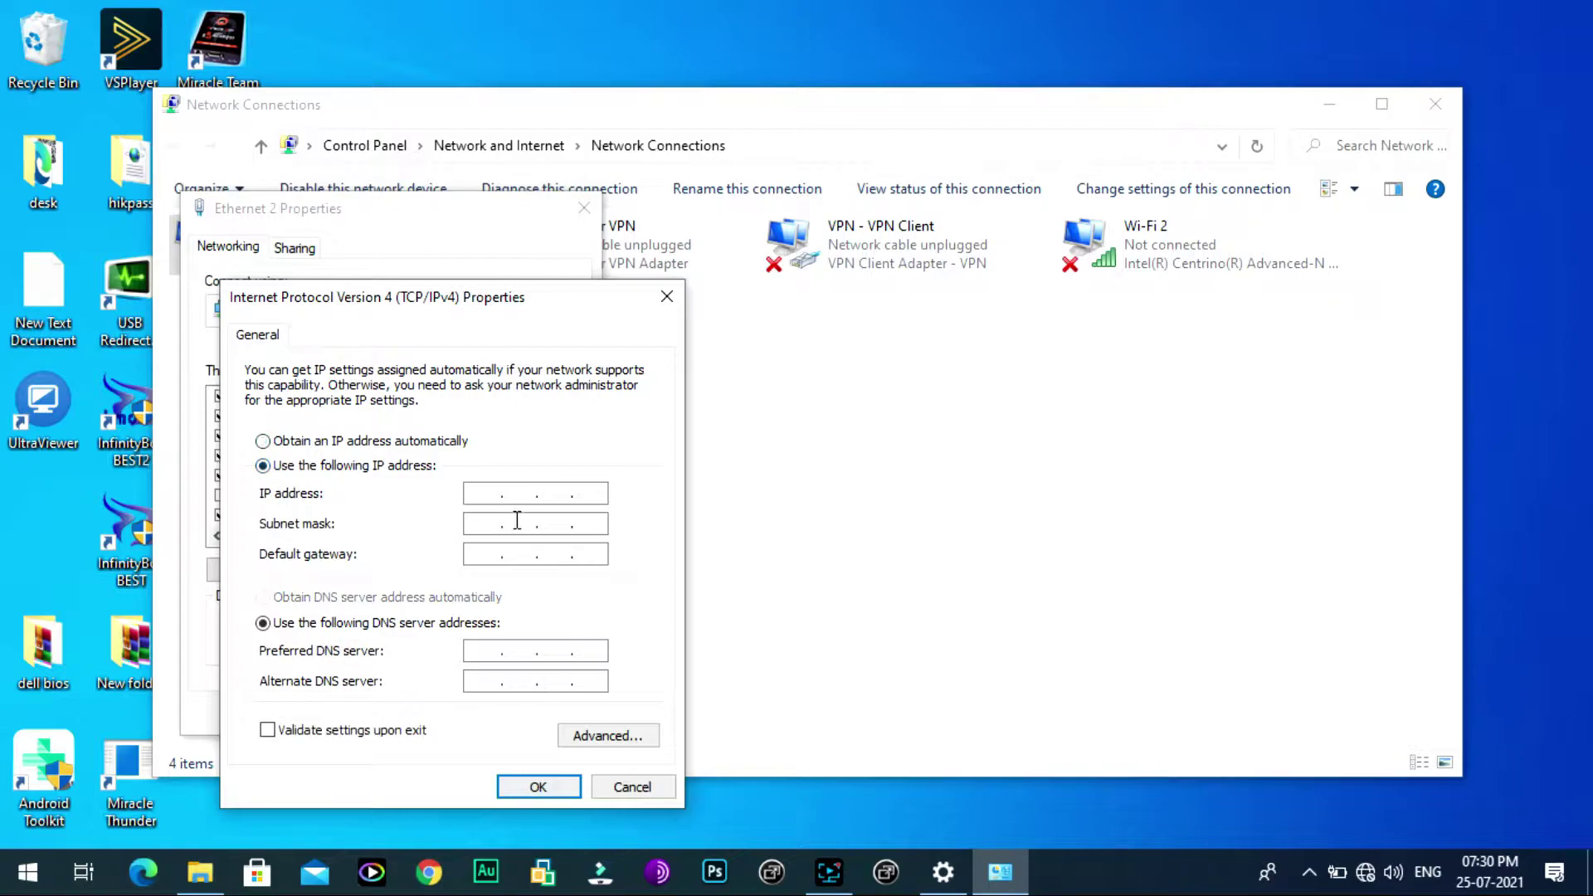
# Step: Give Ethernet 2 IP 192.168.1.2, the auto-filled mask 255.255.255.0 and gateway 192.168.1.1
pyautogui.click(478, 495)
pyautogui.write('192 . 168 . 12')
pyautogui.press('Tab')
pyautogui.press('Tab')
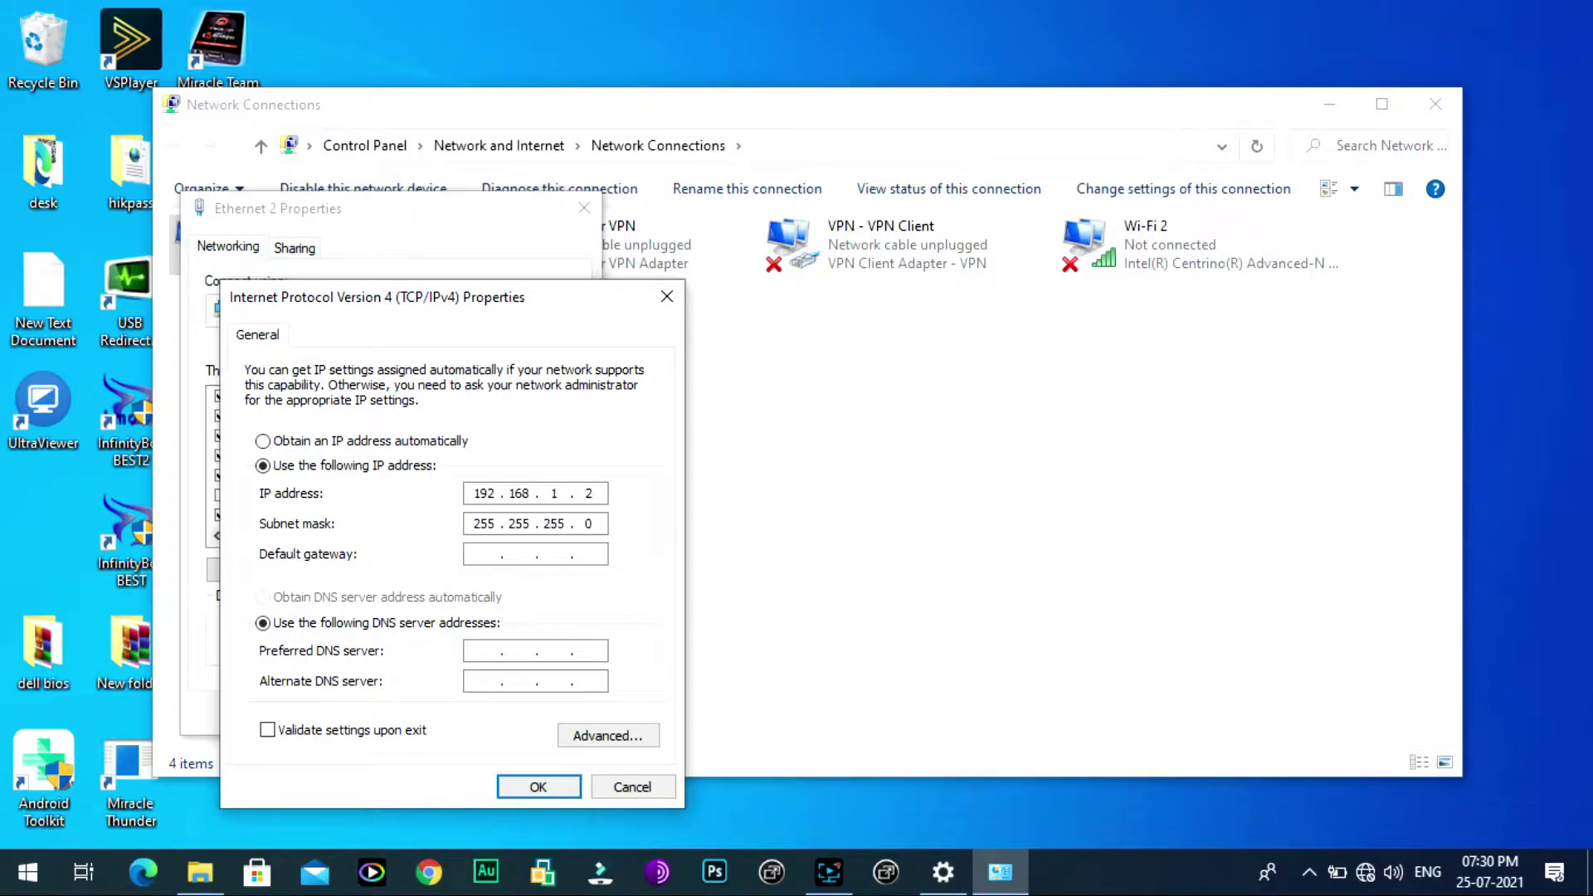
pyautogui.write('192 . 168 . 1 . 1')
pyautogui.press('Tab')
pyautogui.press('Tab')
# Step: Save the static IPv4 settings on Ethernet 2 and open its status window
pyautogui.click(541, 788)
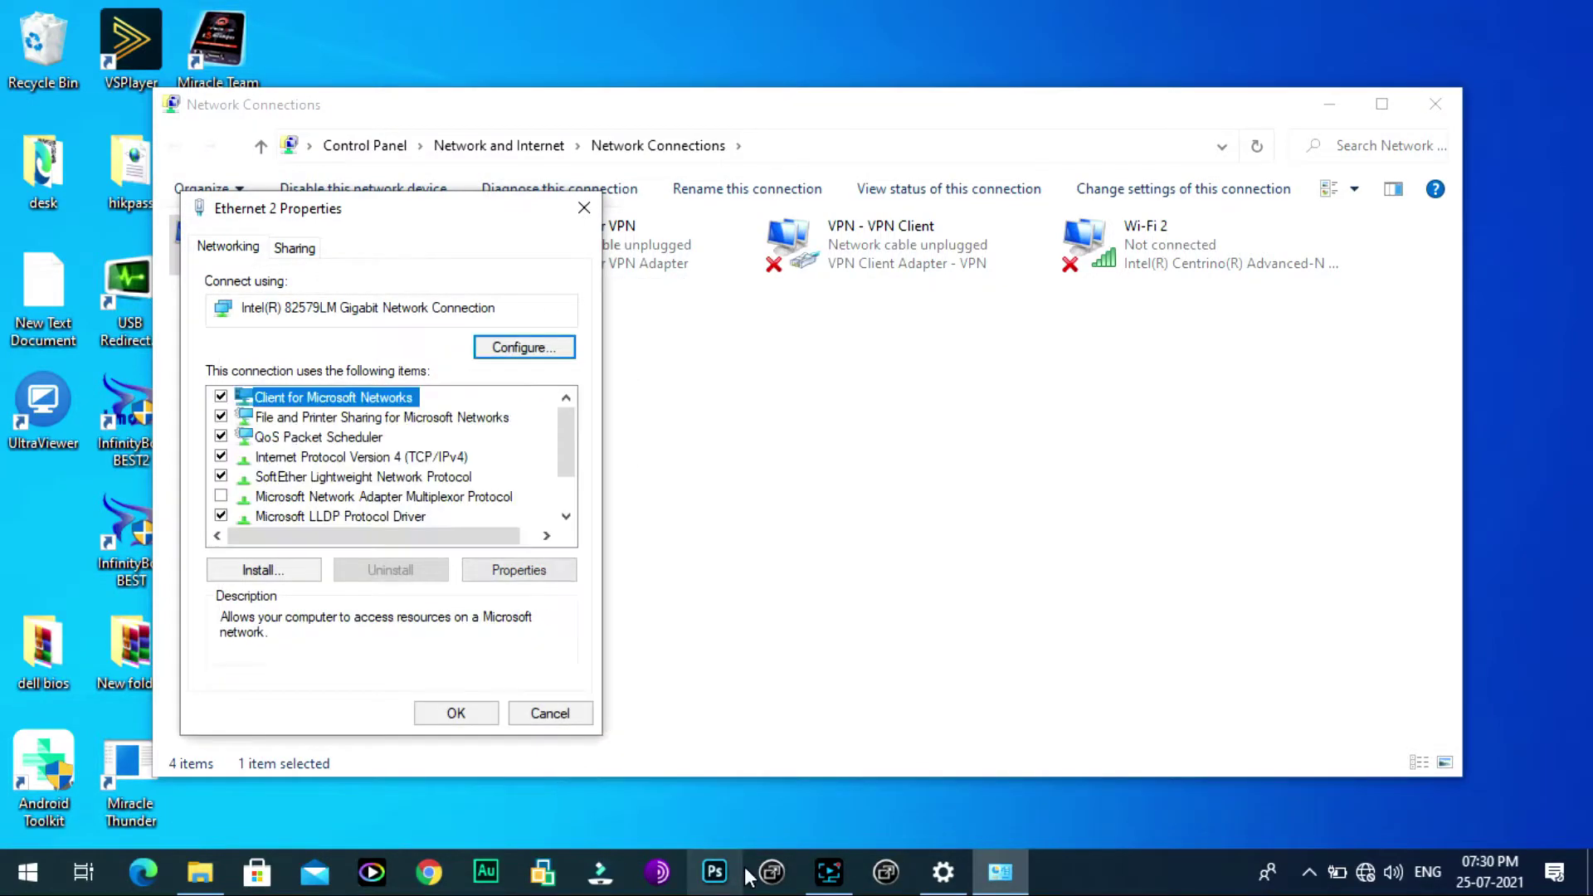
pyautogui.click(448, 711)
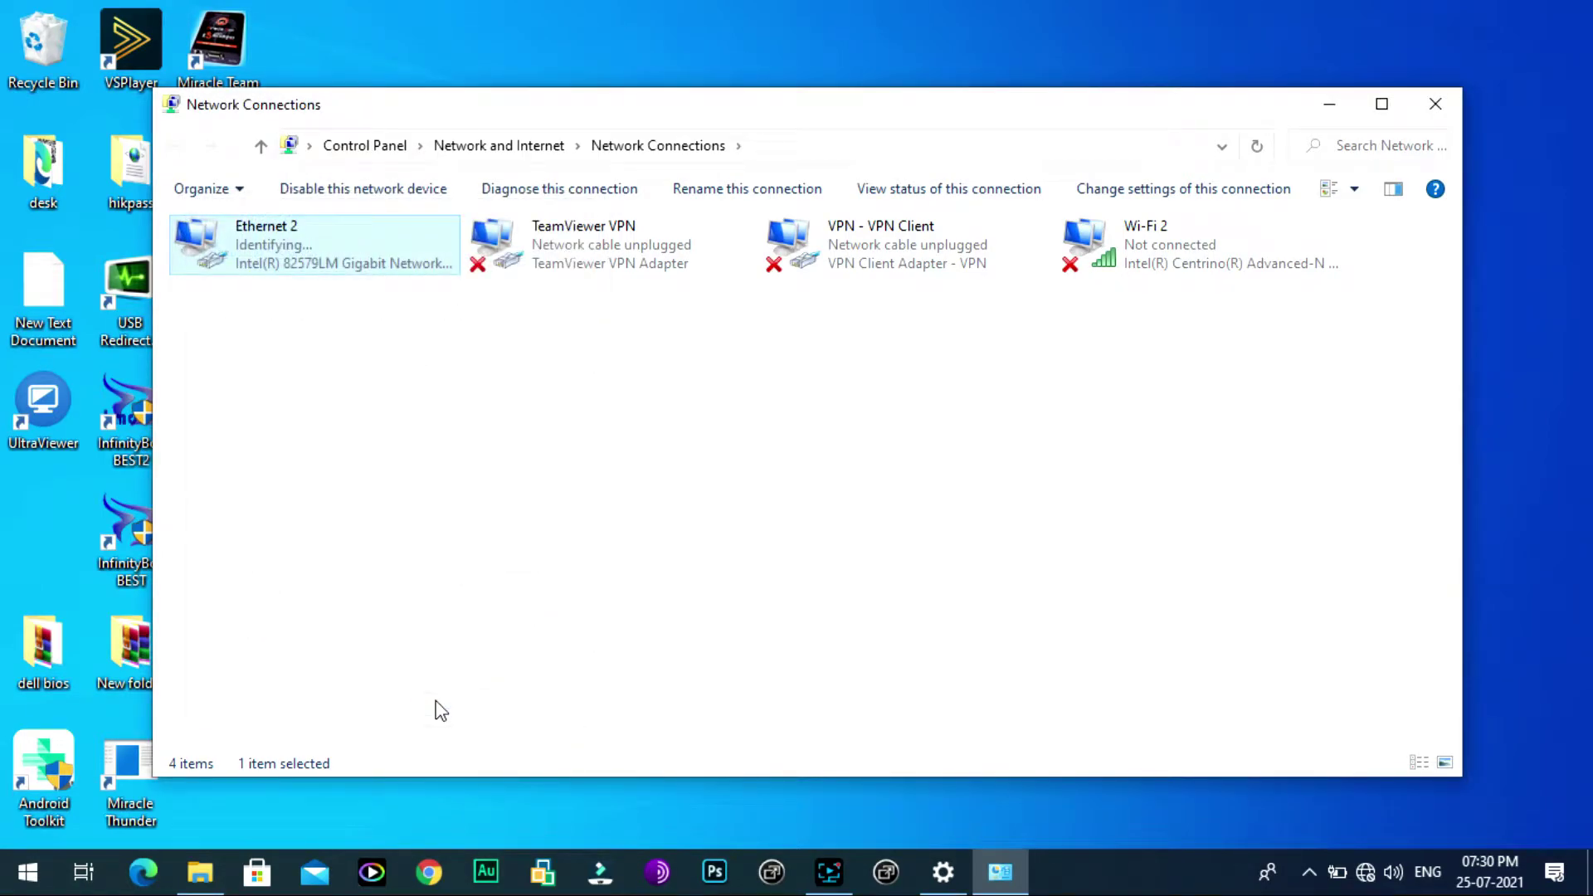
pyautogui.rightClick(306, 253)
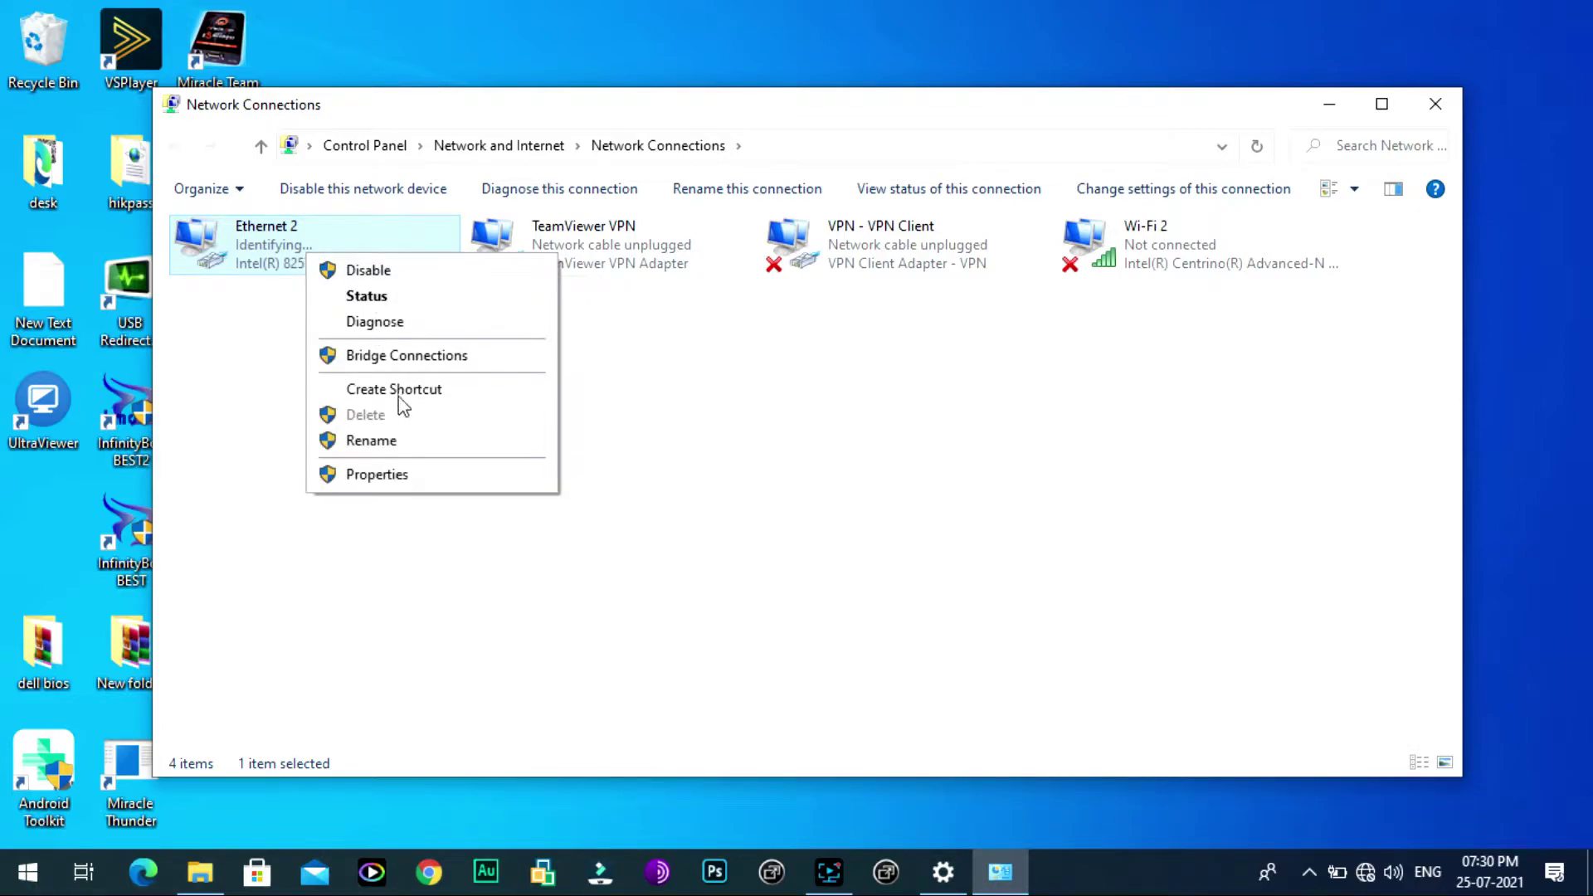
pyautogui.click(372, 304)
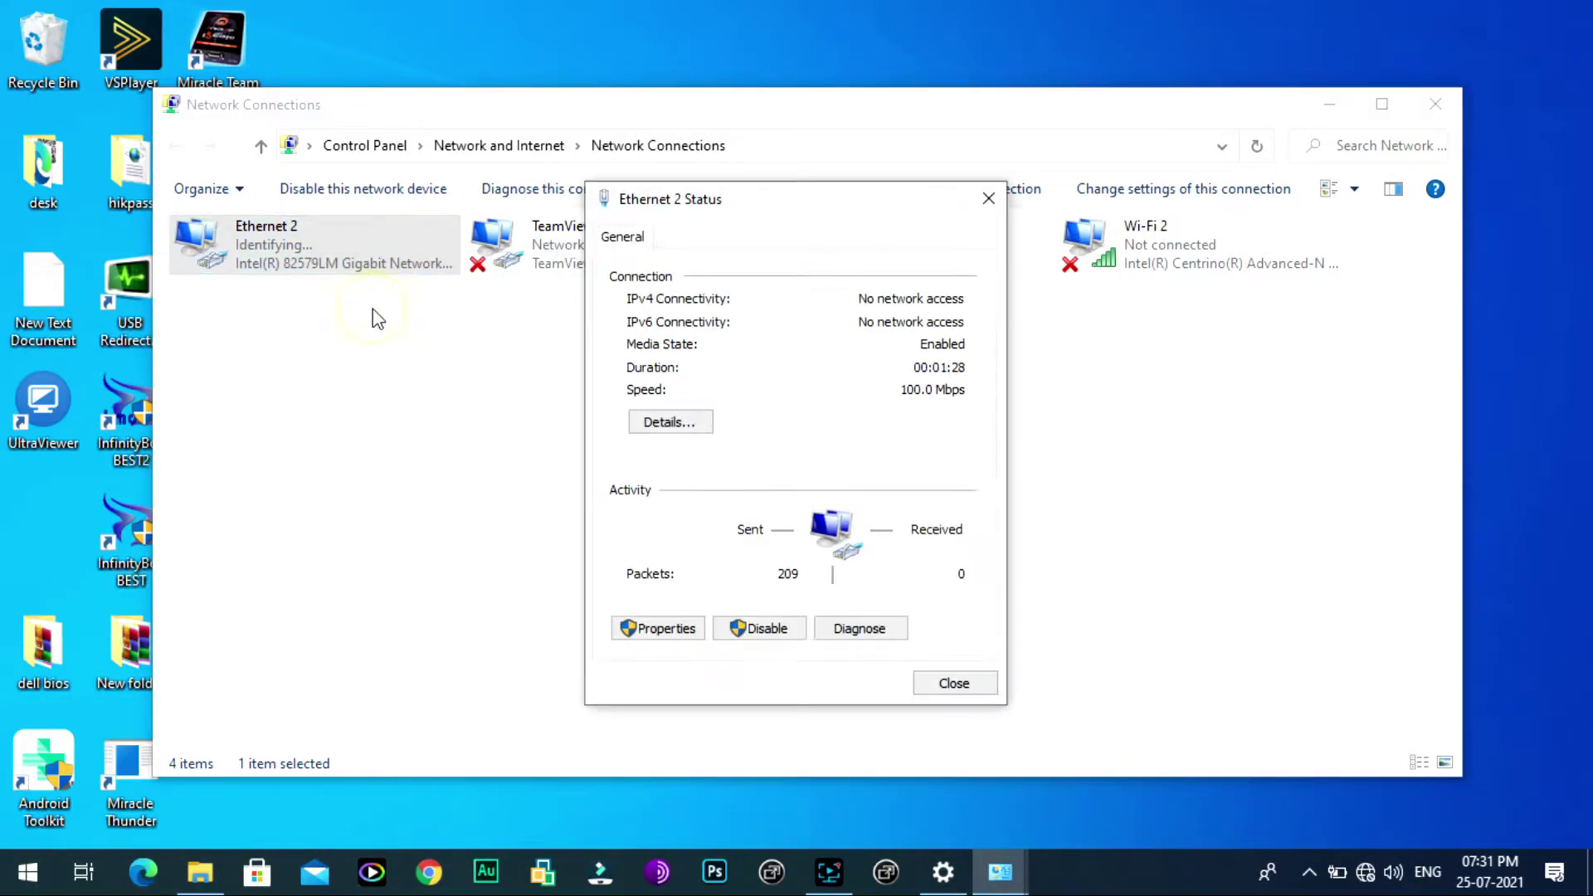
# Step: Check the details show 192.168.1.2, 255.255.255.0 and gateway 192.168.1.1, then close them
pyautogui.click(671, 428)
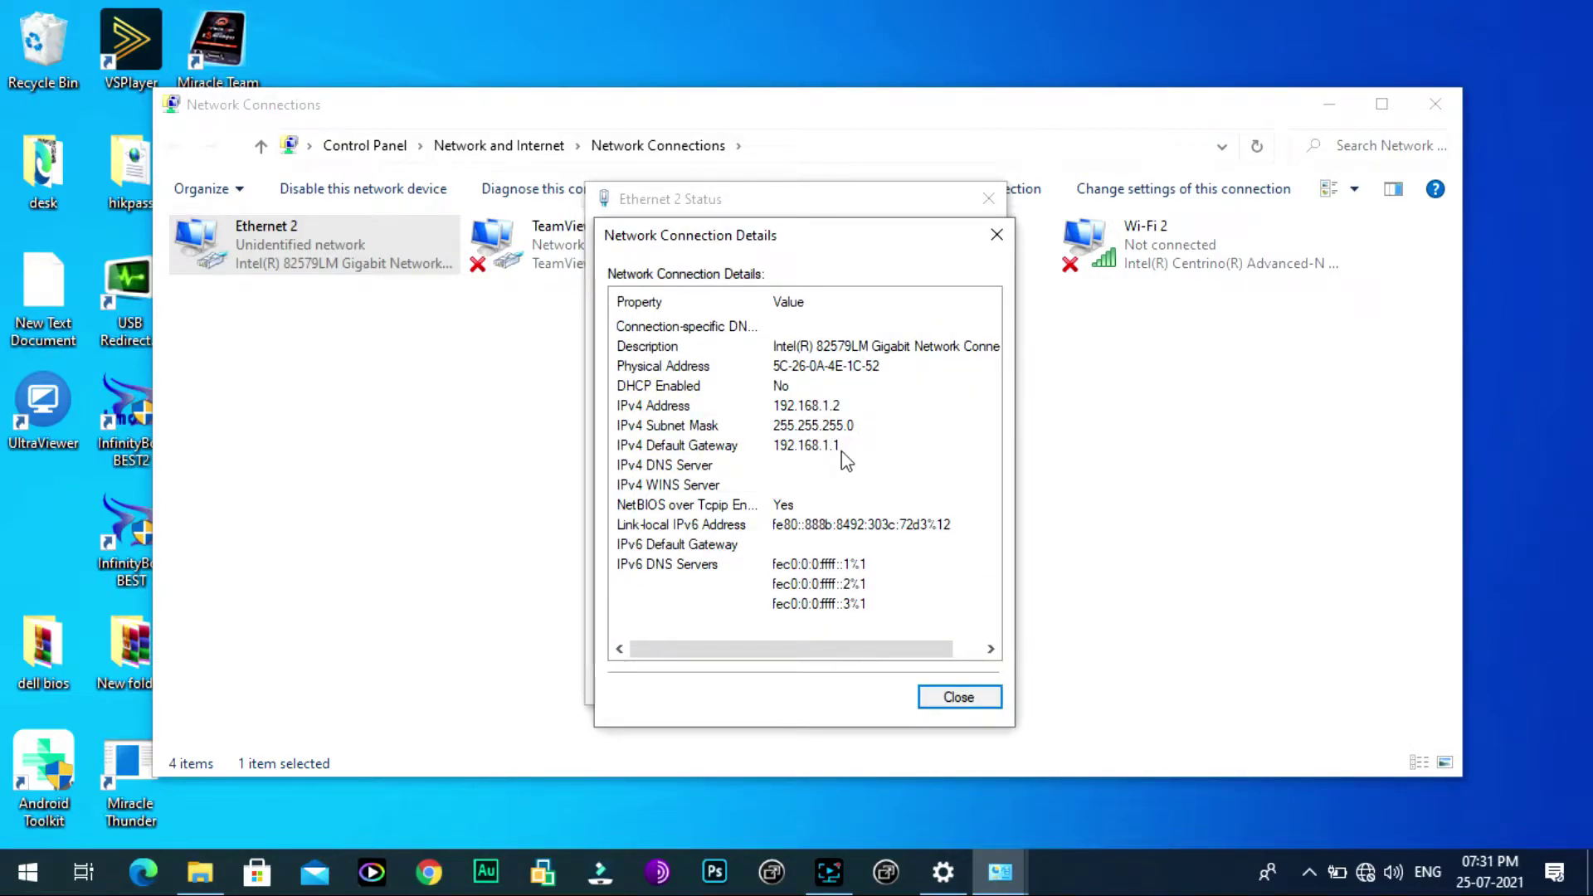
pyautogui.click(996, 235)
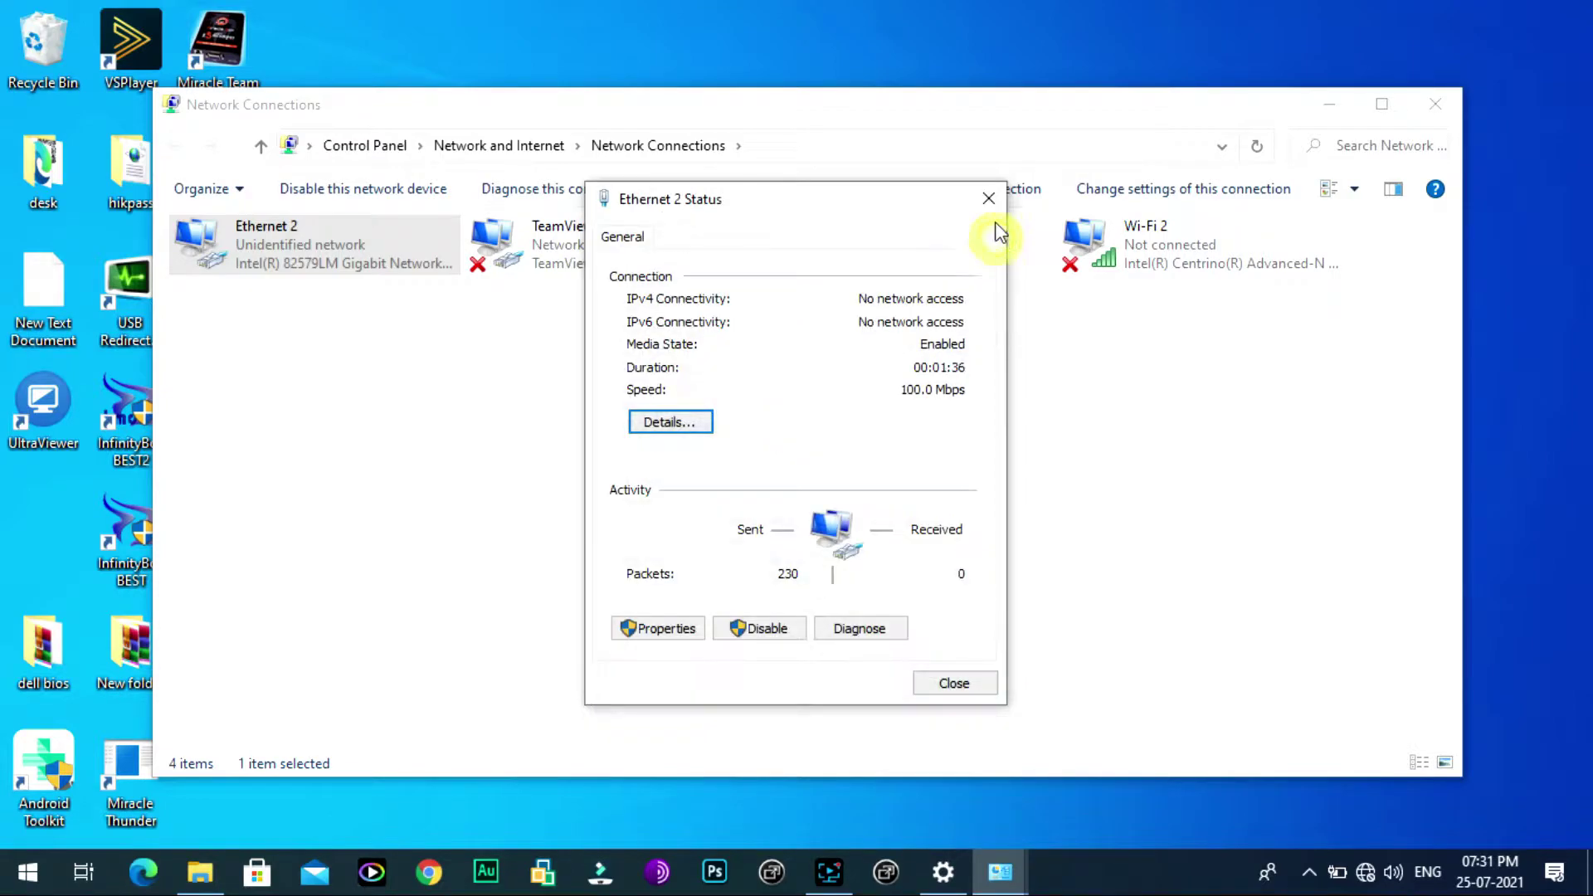
pyautogui.click(987, 201)
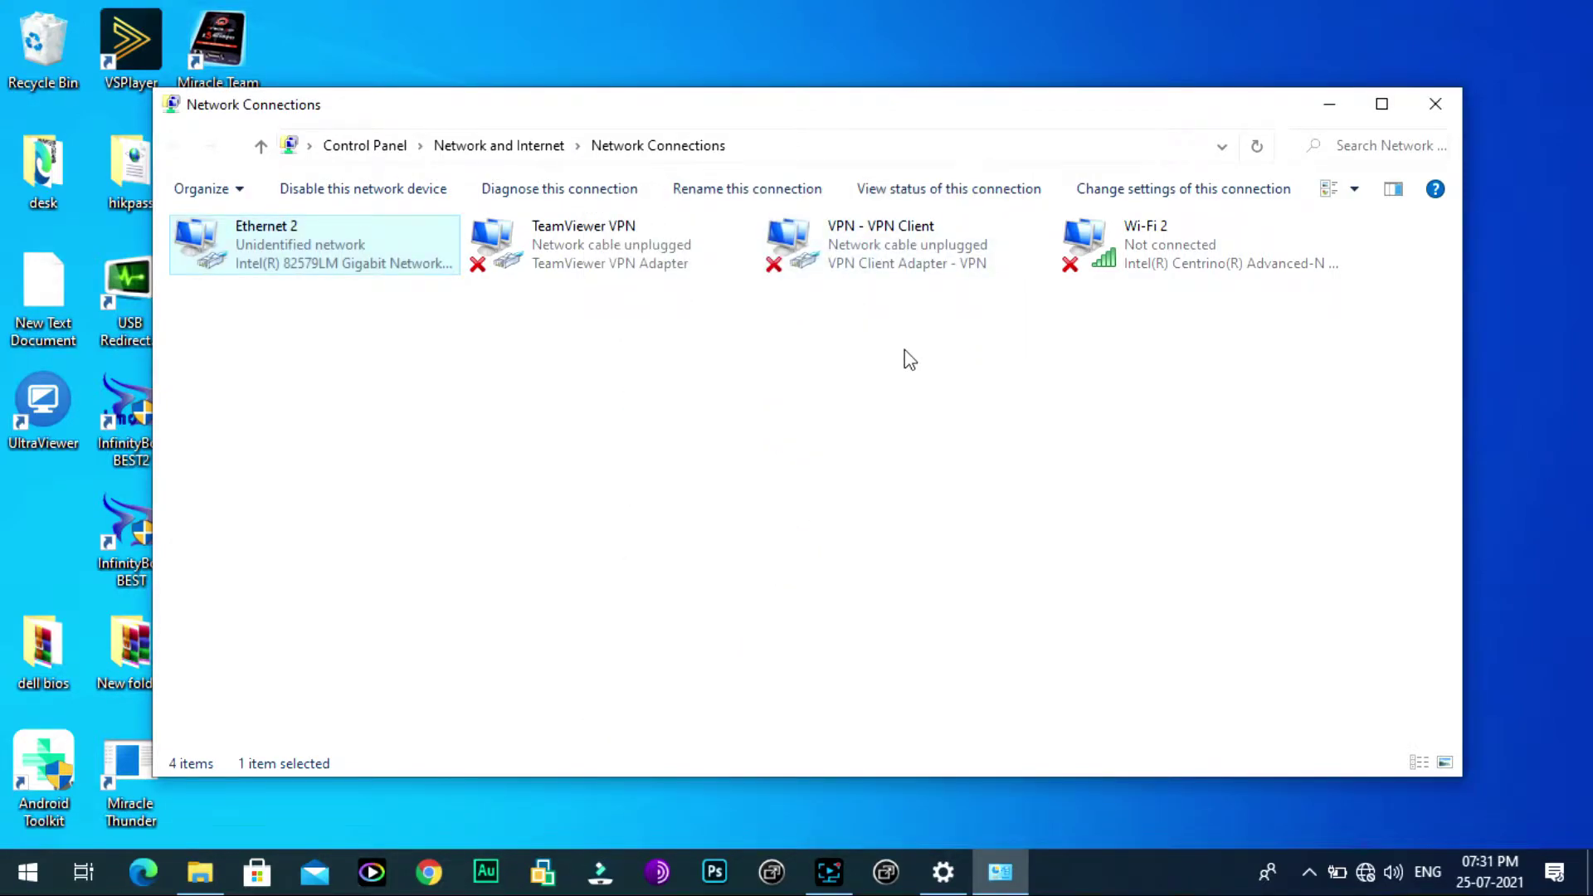
pyautogui.click(429, 871)
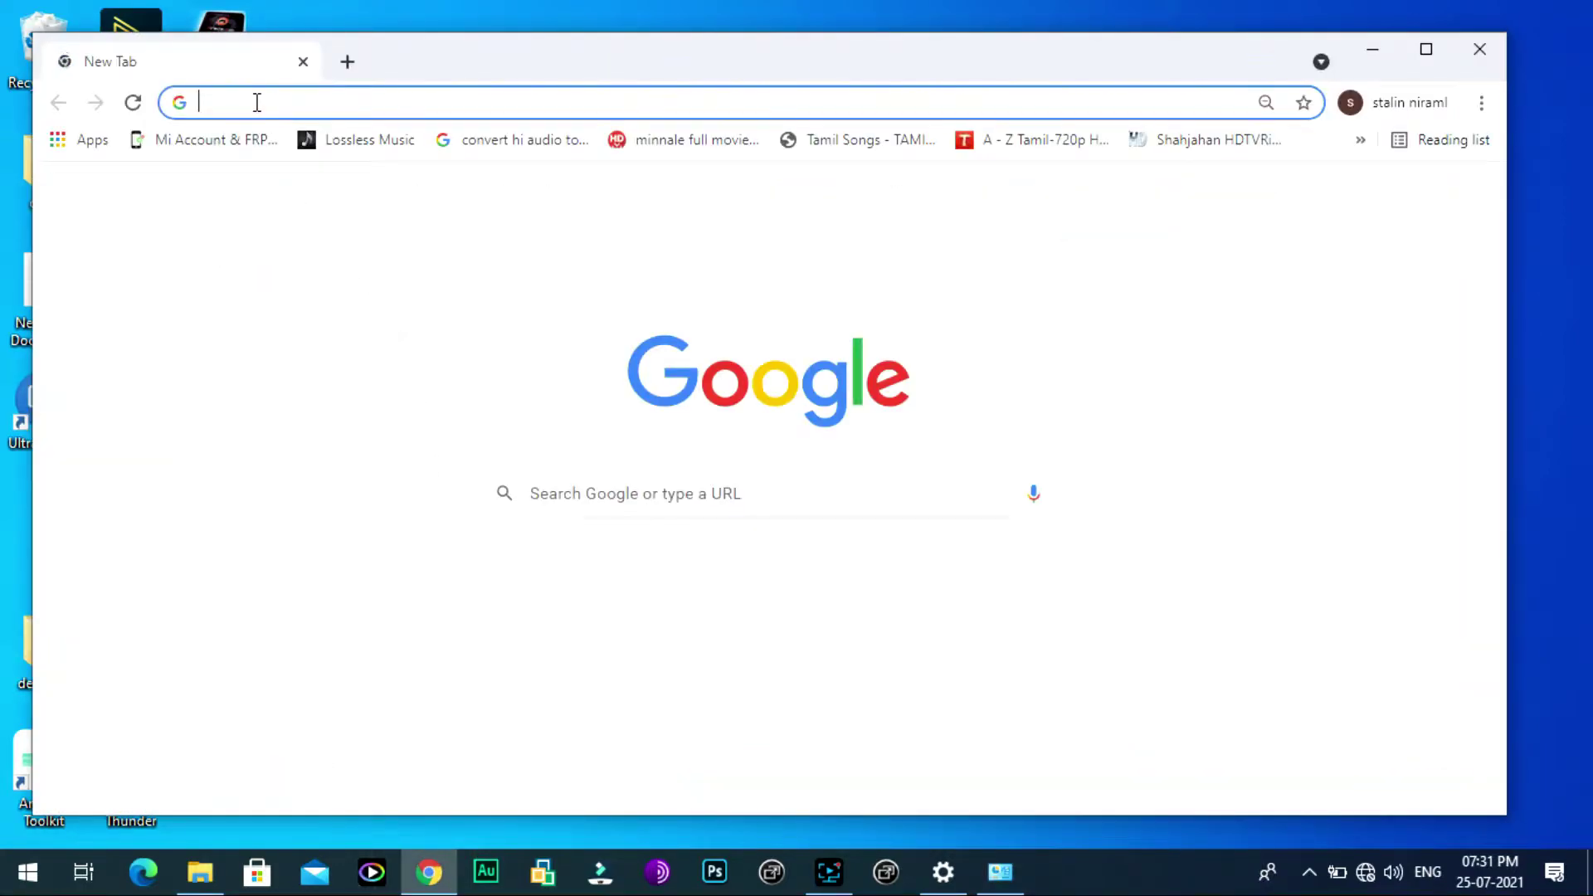
# Step: Load 192.168.1.20 in Chrome and proceed past the unsafe-certificate warning
pyautogui.write('192')
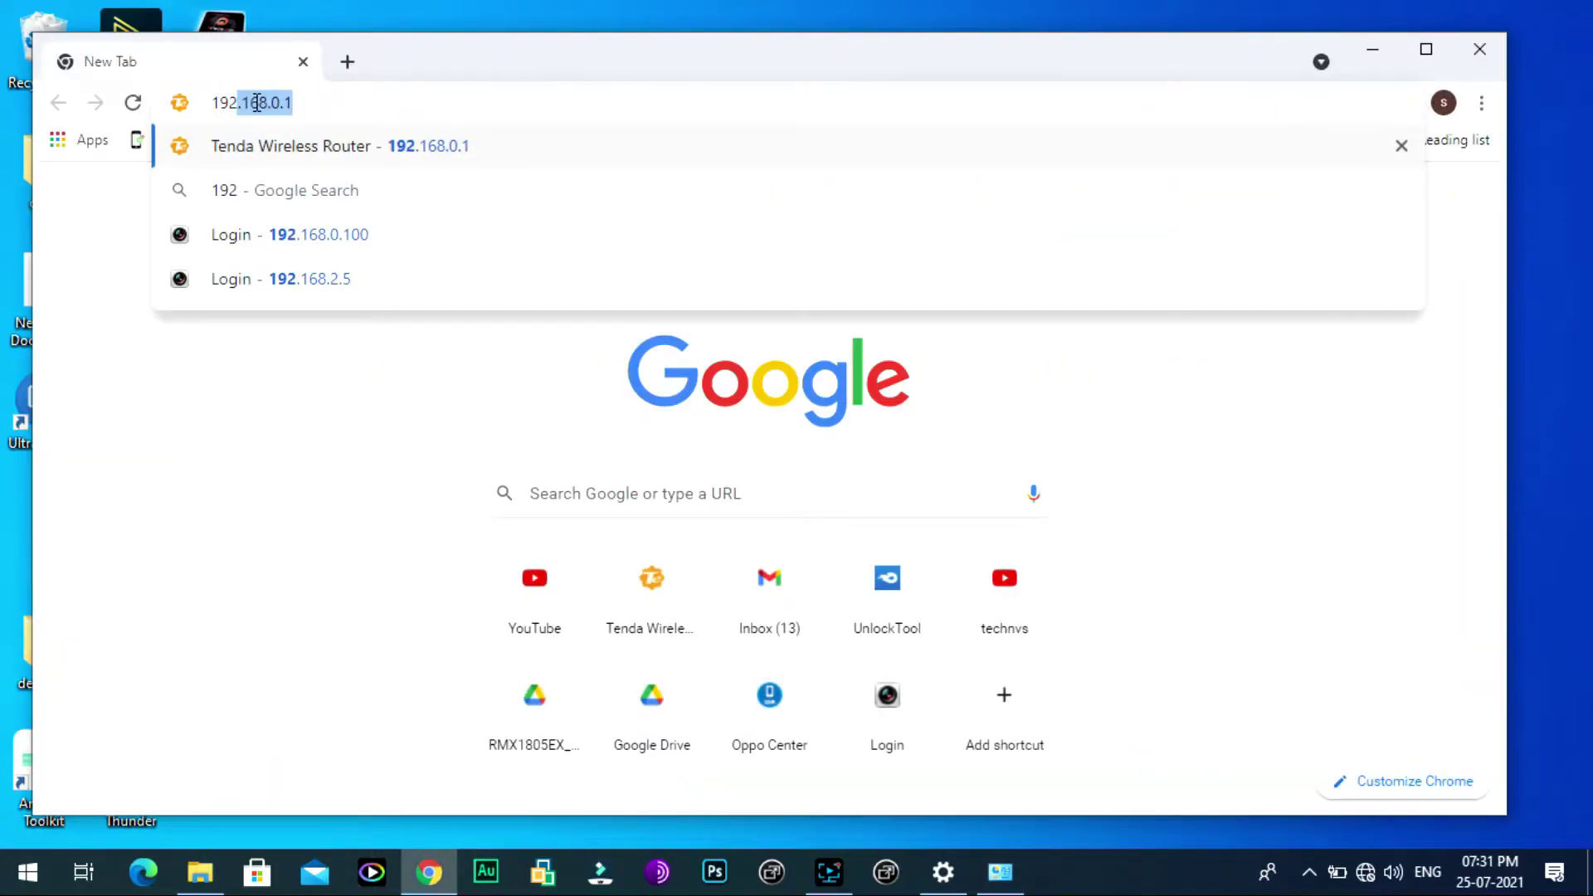
pyautogui.write('.16')
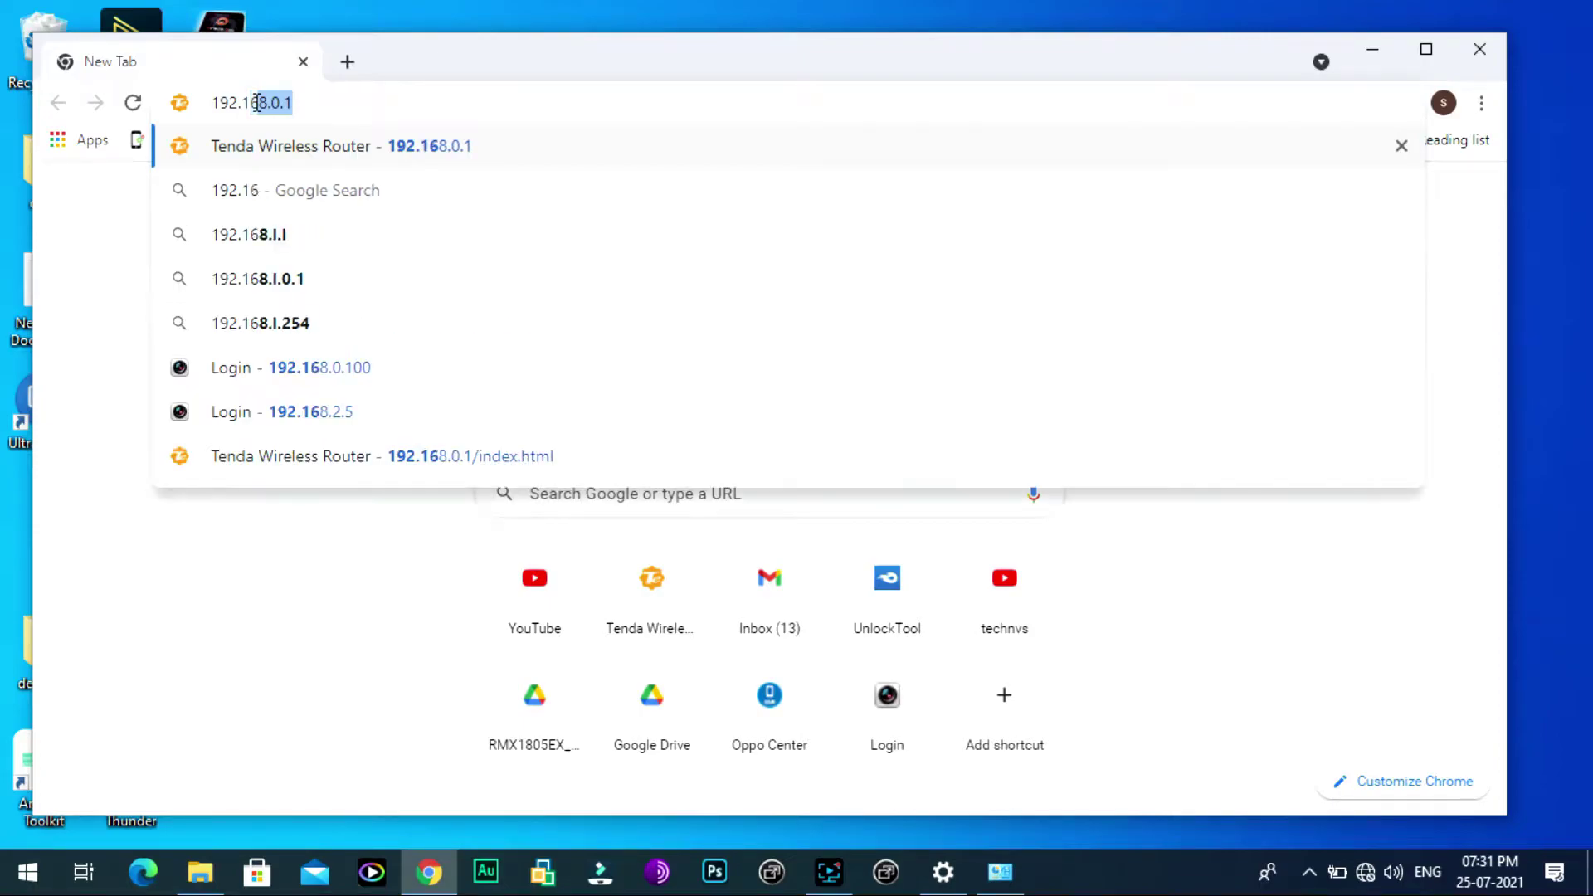
pyautogui.write('8.')
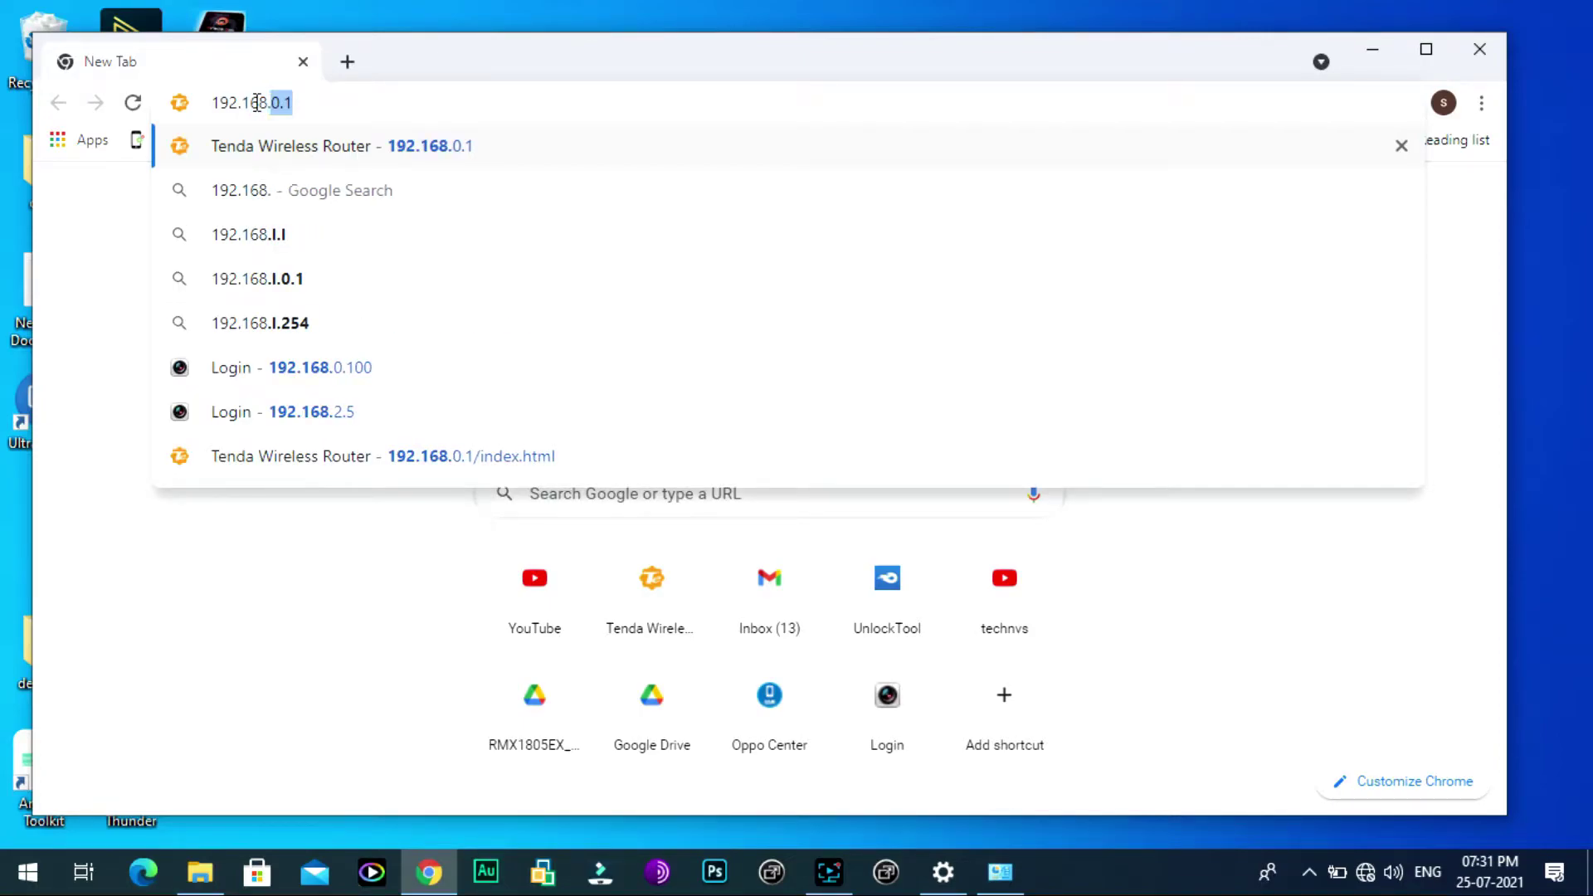
pyautogui.write('1.20')
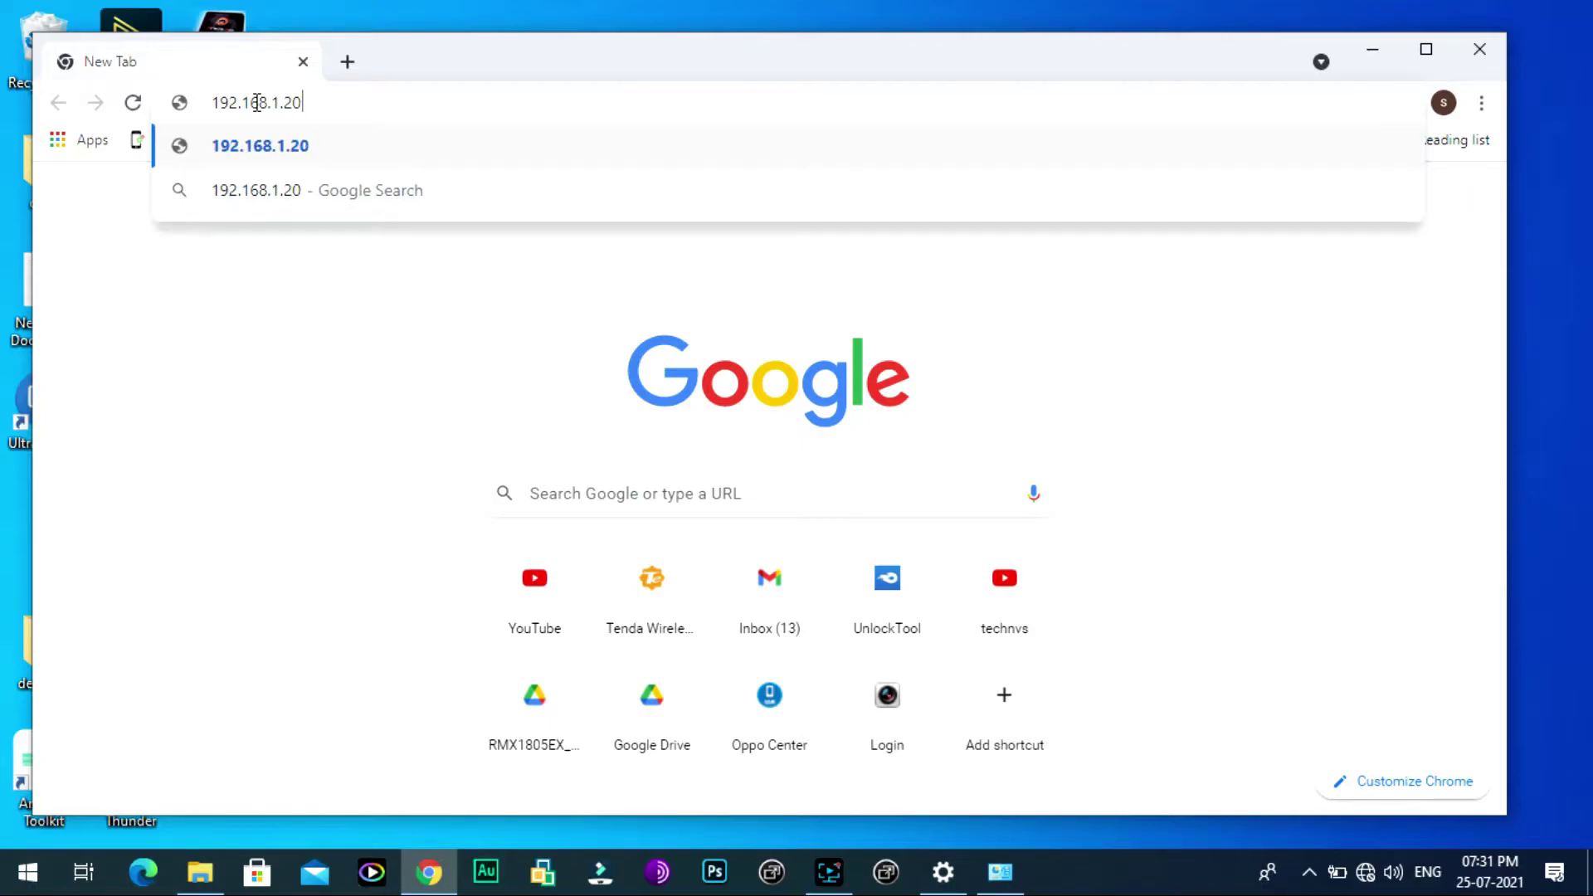
pyautogui.press('Return')
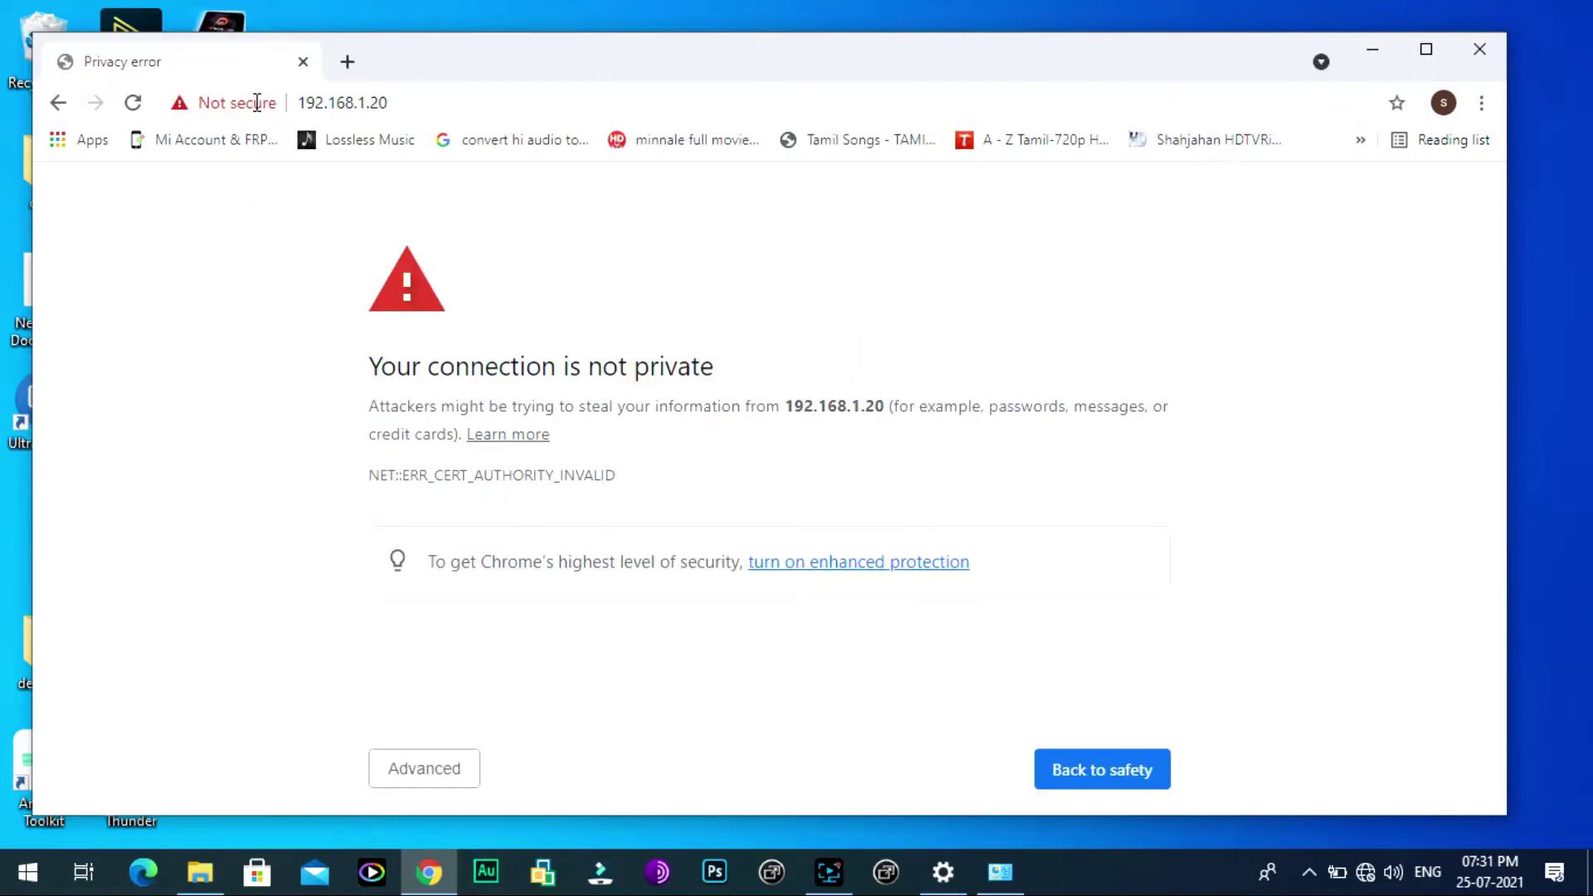
pyautogui.click(434, 780)
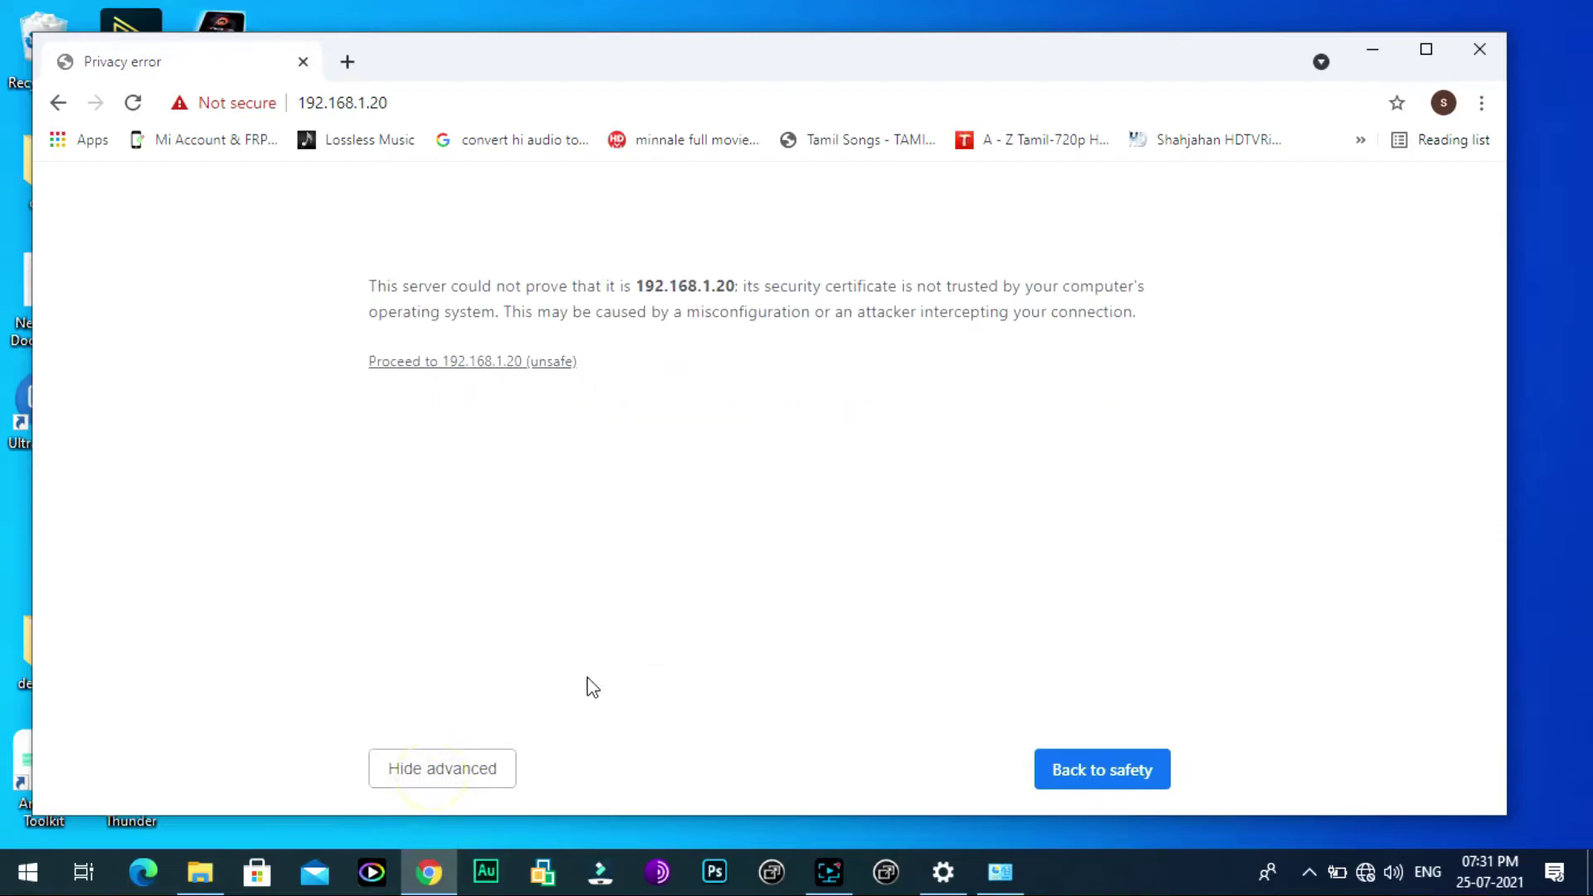
pyautogui.click(467, 360)
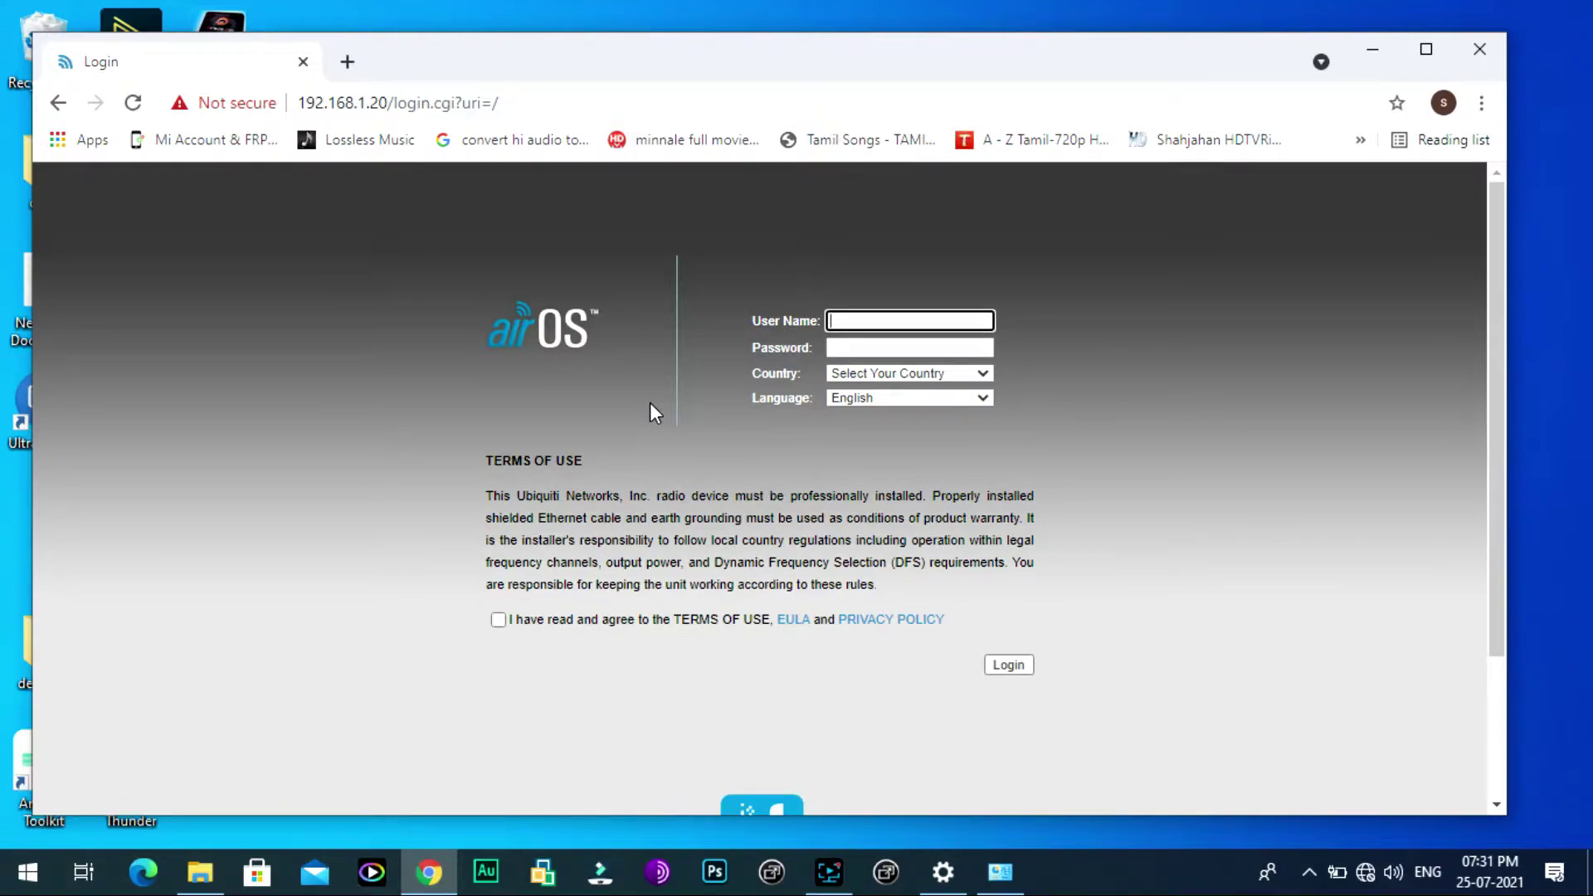
# Step: Log in to airOS with the default user name and password, country India, terms accepted
pyautogui.write('ubnt')
pyautogui.press('Tab')
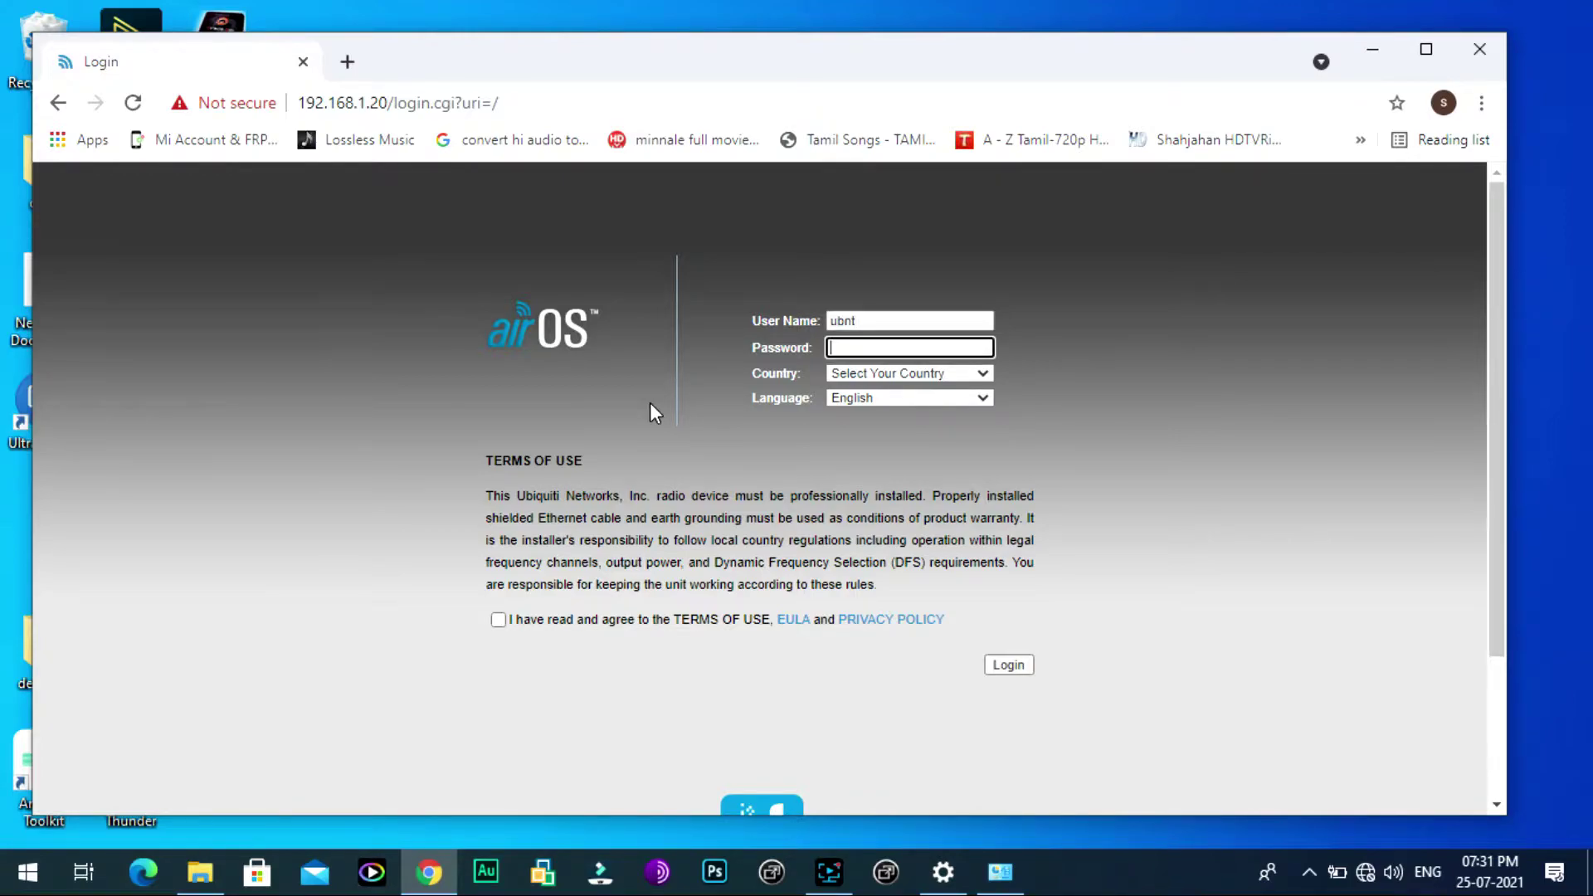
pyautogui.click(865, 338)
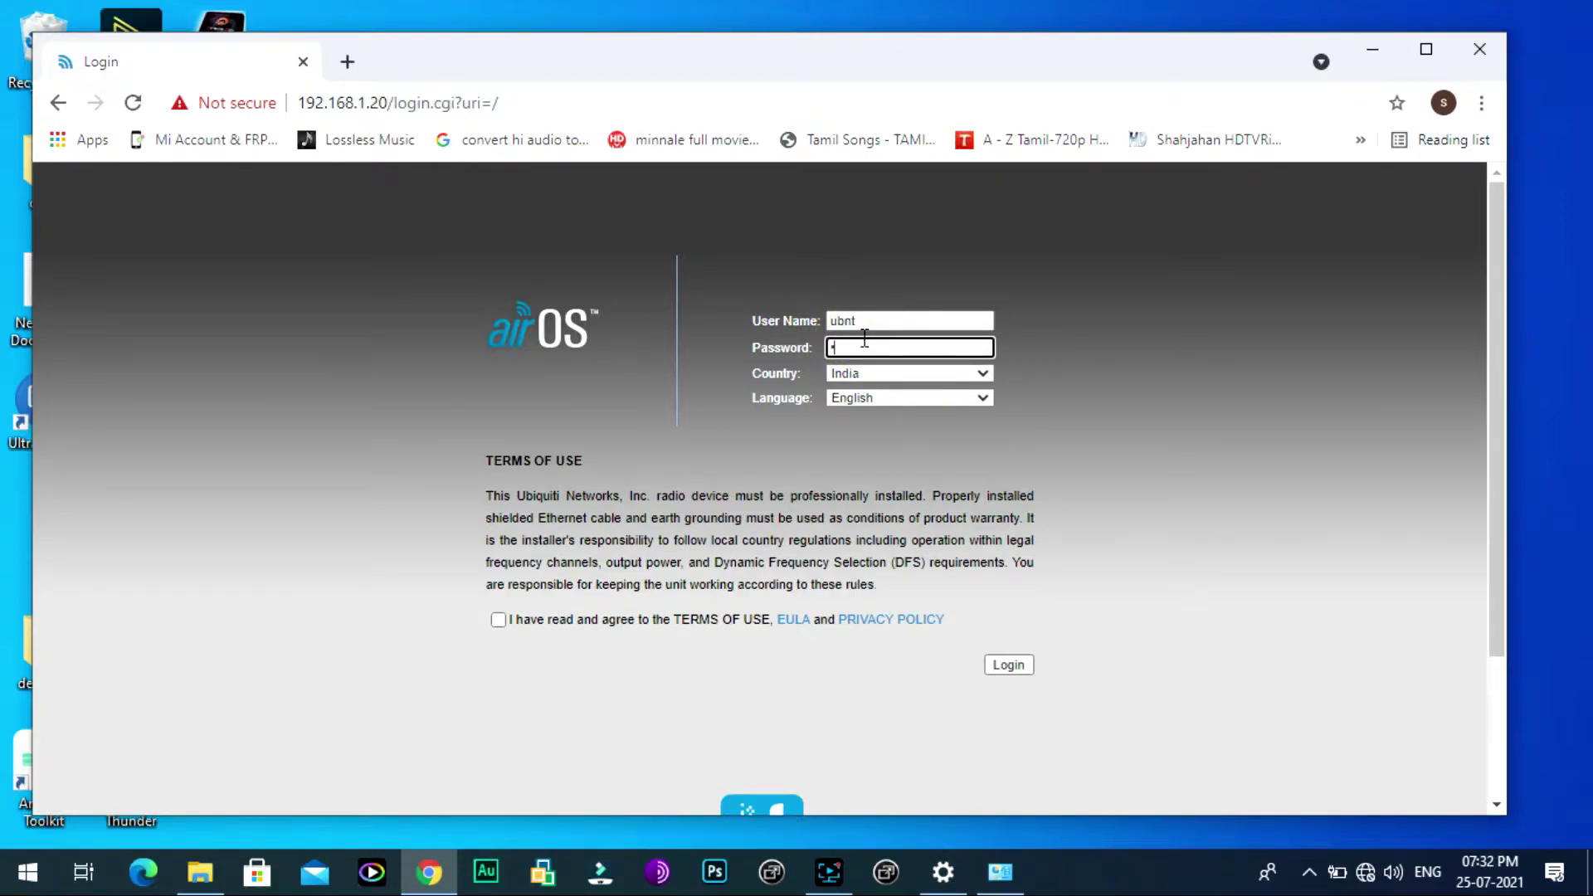
pyautogui.write('ubnt')
pyautogui.press('Return')
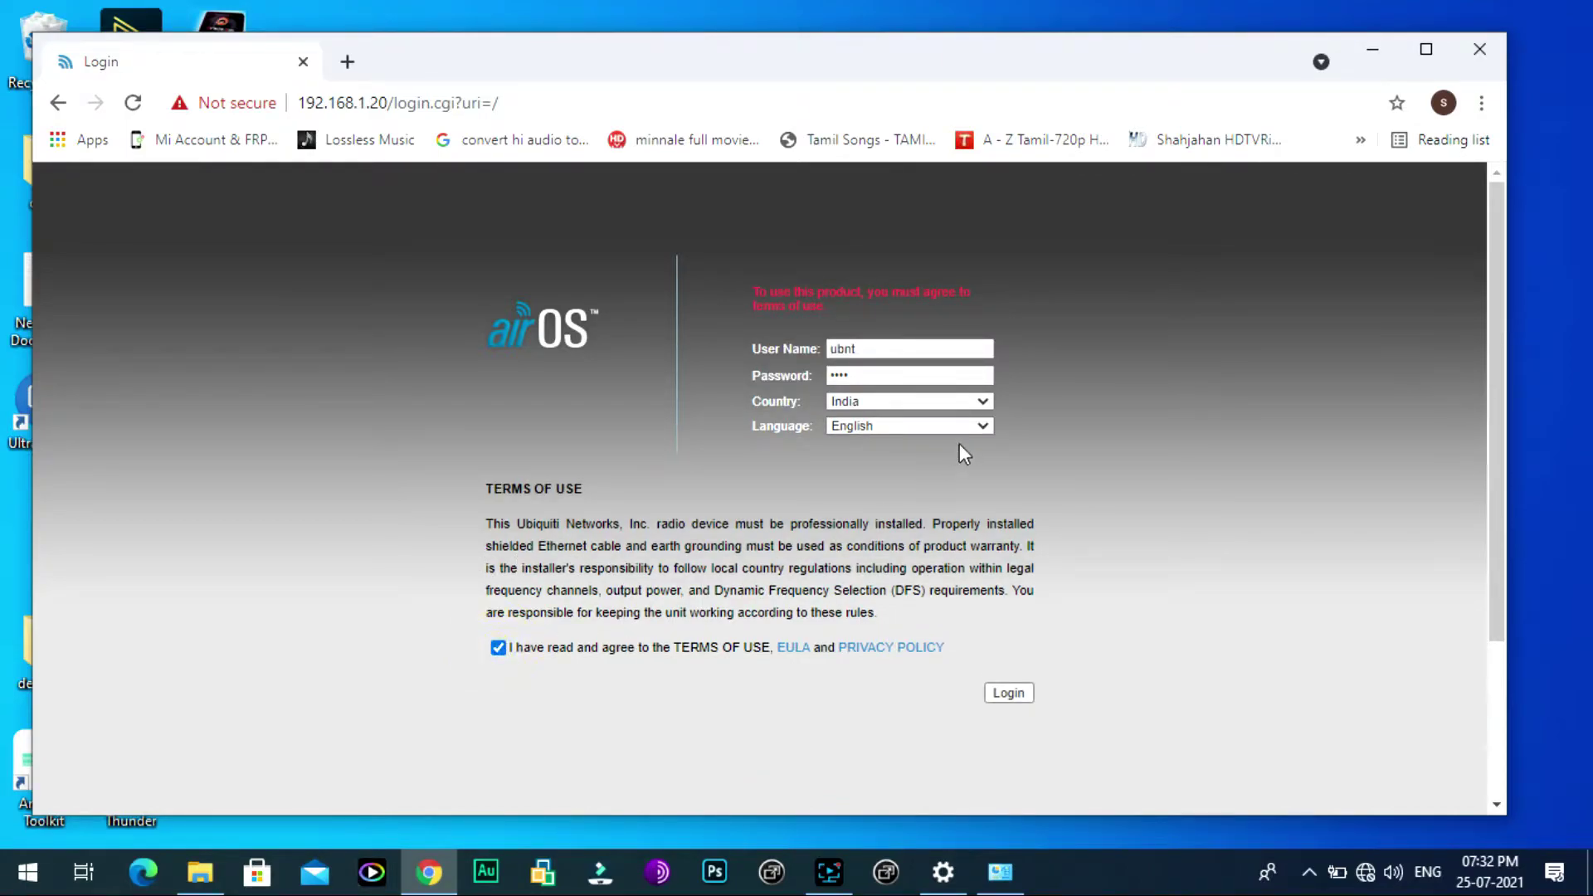
pyautogui.click(1004, 695)
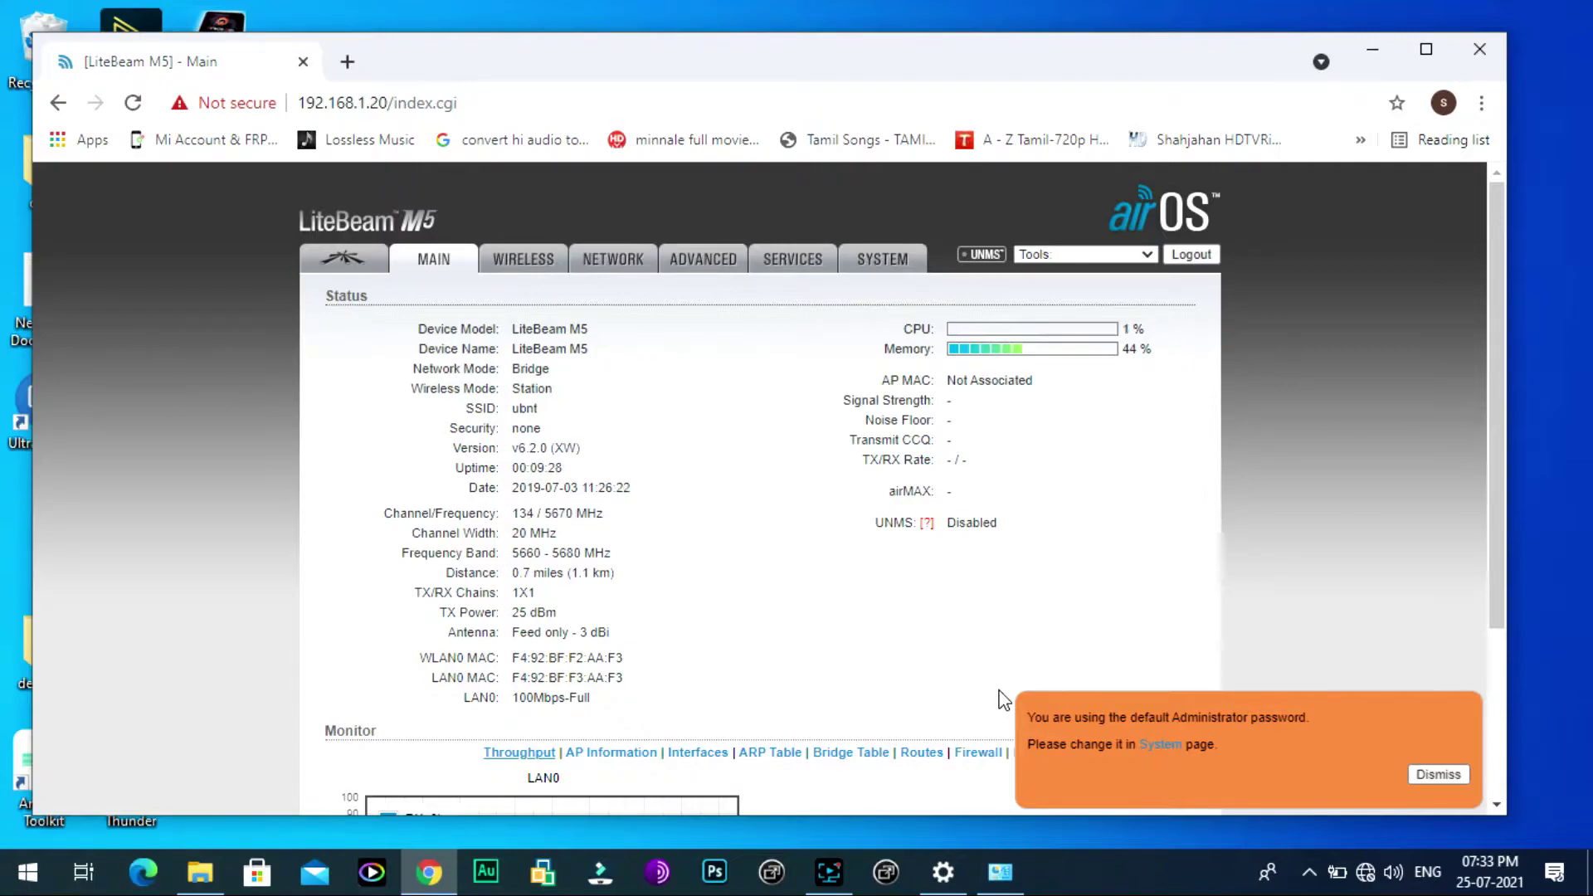
# Step: Maximize the browser, dismiss the default-password warning and go to the Wireless page
pyautogui.click(1420, 48)
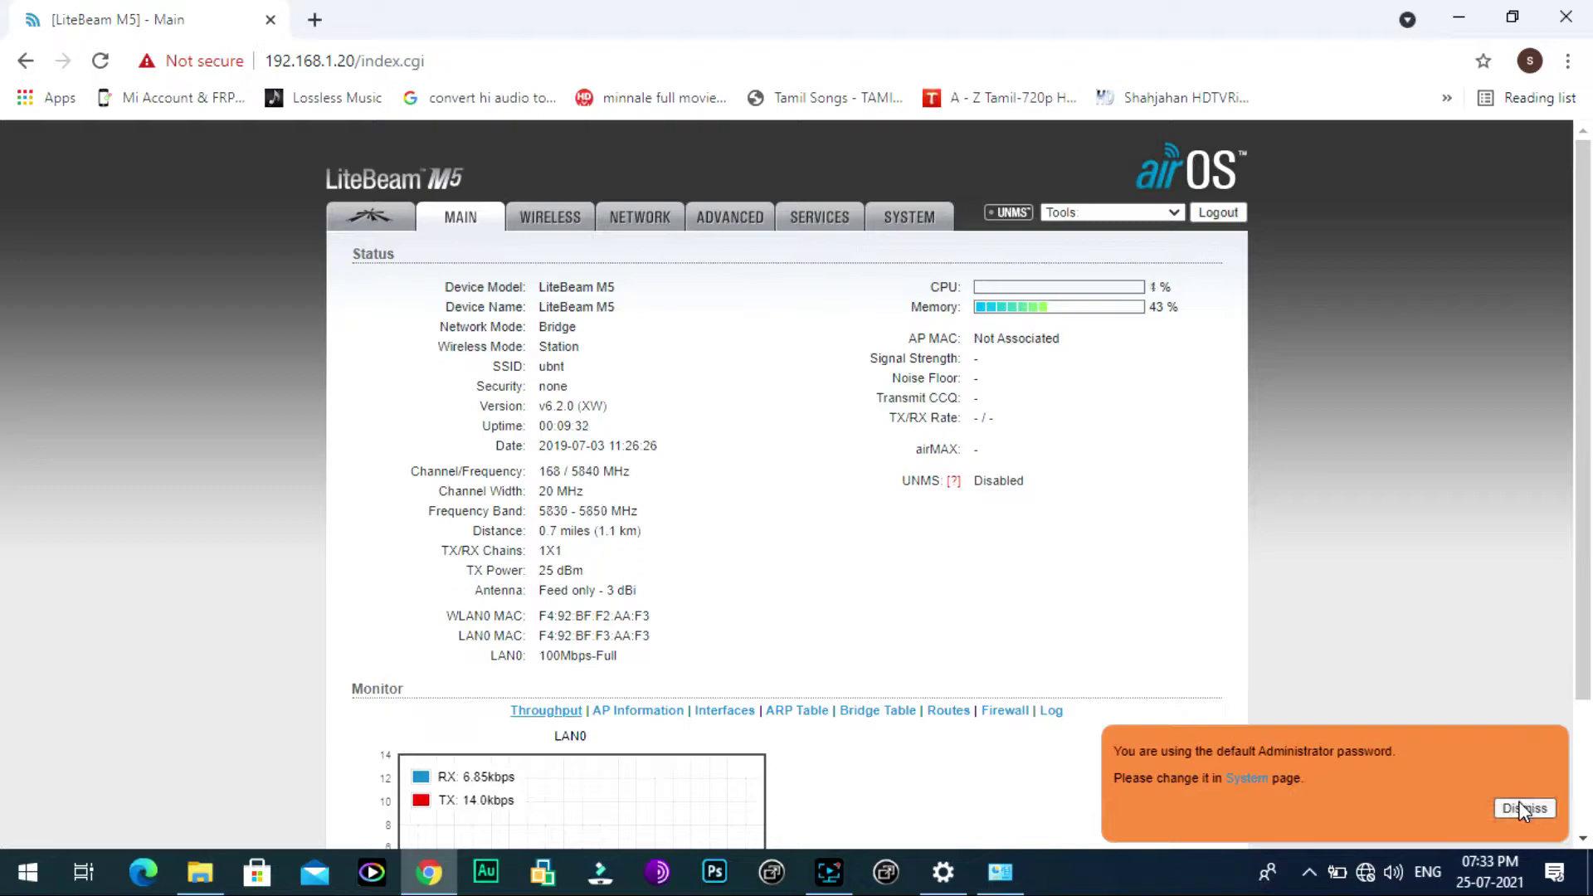
pyautogui.click(1523, 807)
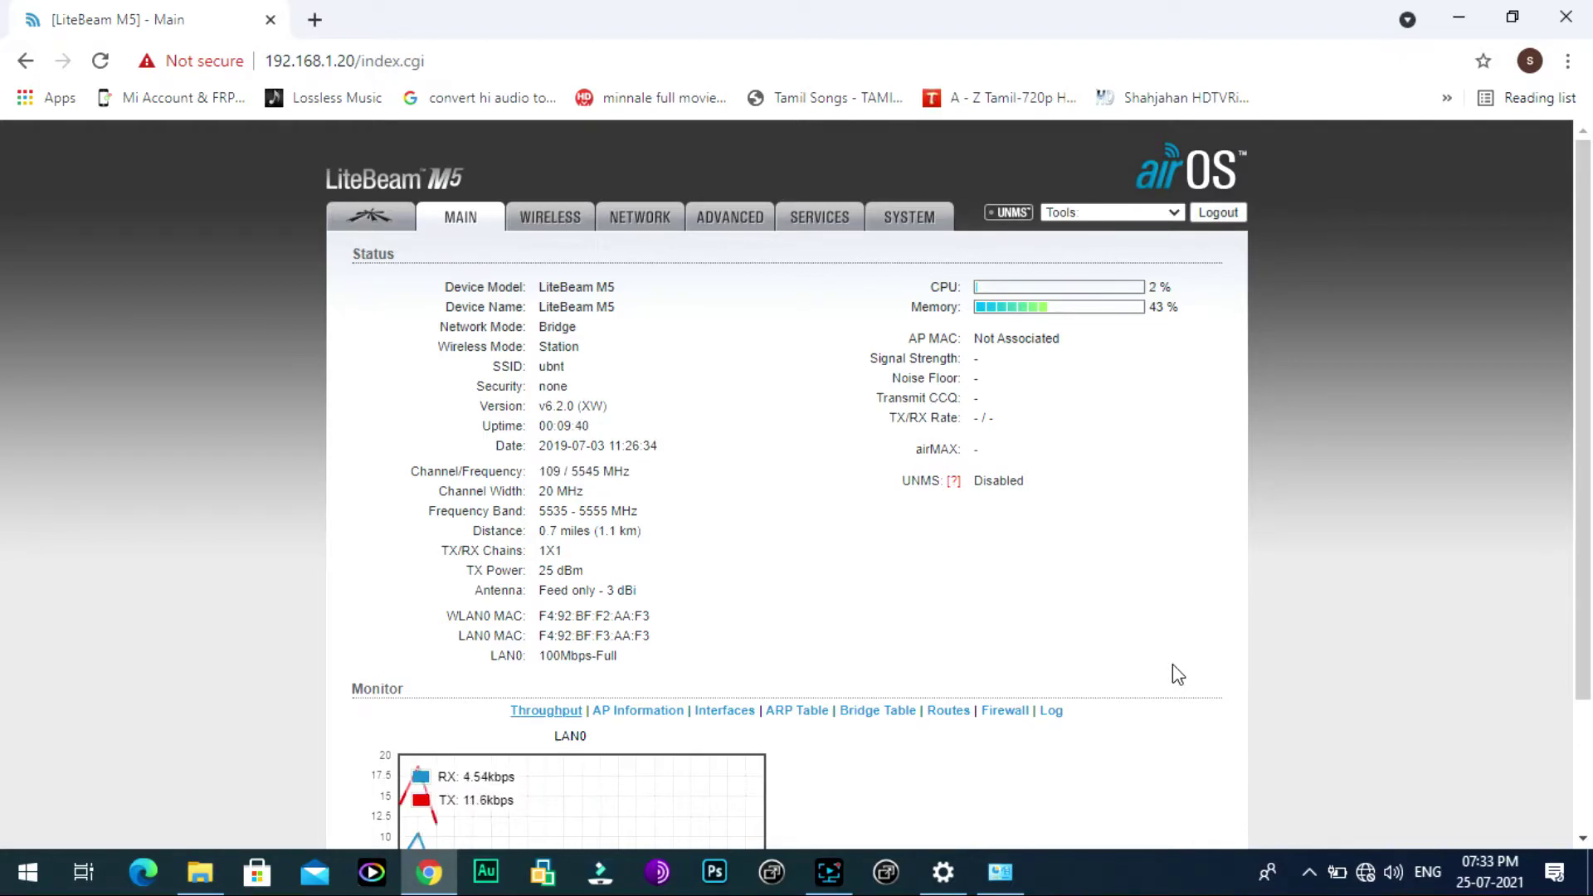
pyautogui.click(550, 217)
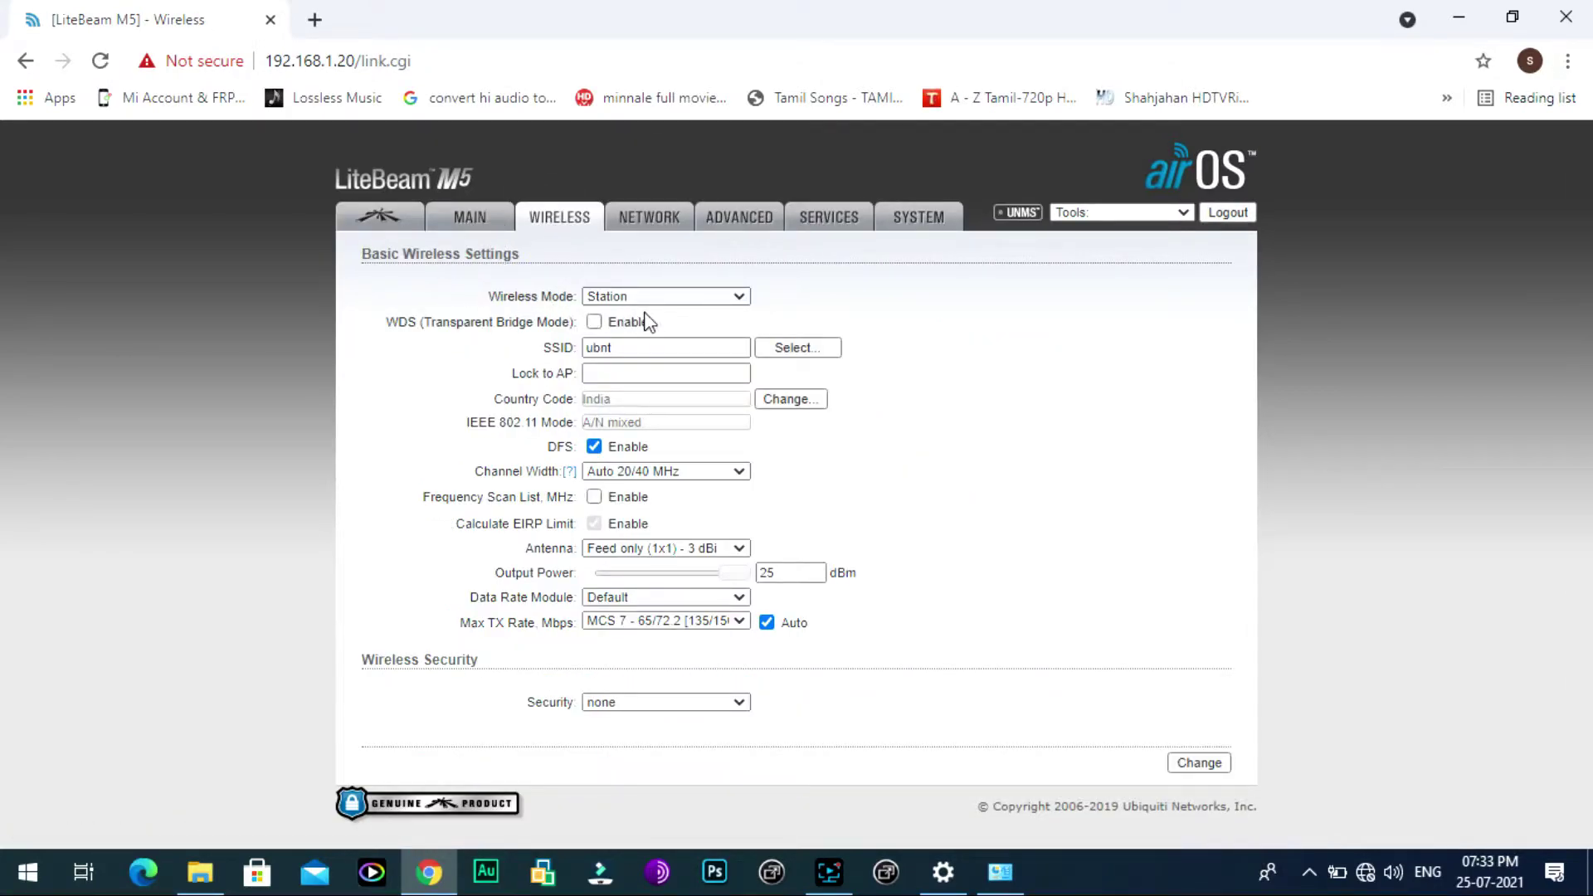
# Step: Set the wireless mode to Access Point and change the SSID from ubnt to ssp
pyautogui.click(736, 297)
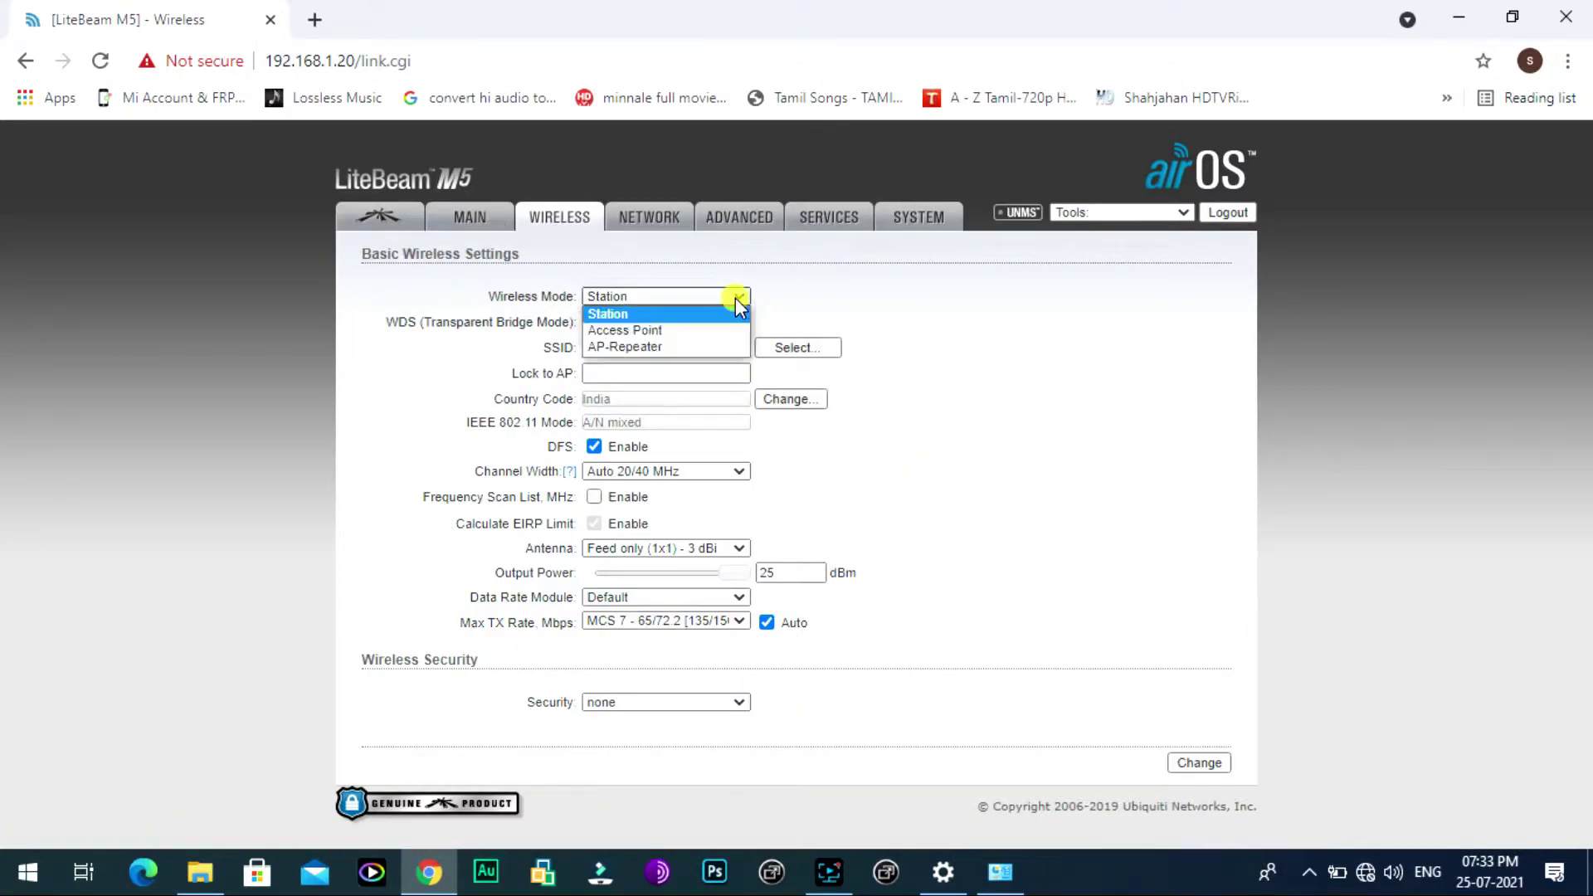
pyautogui.click(661, 332)
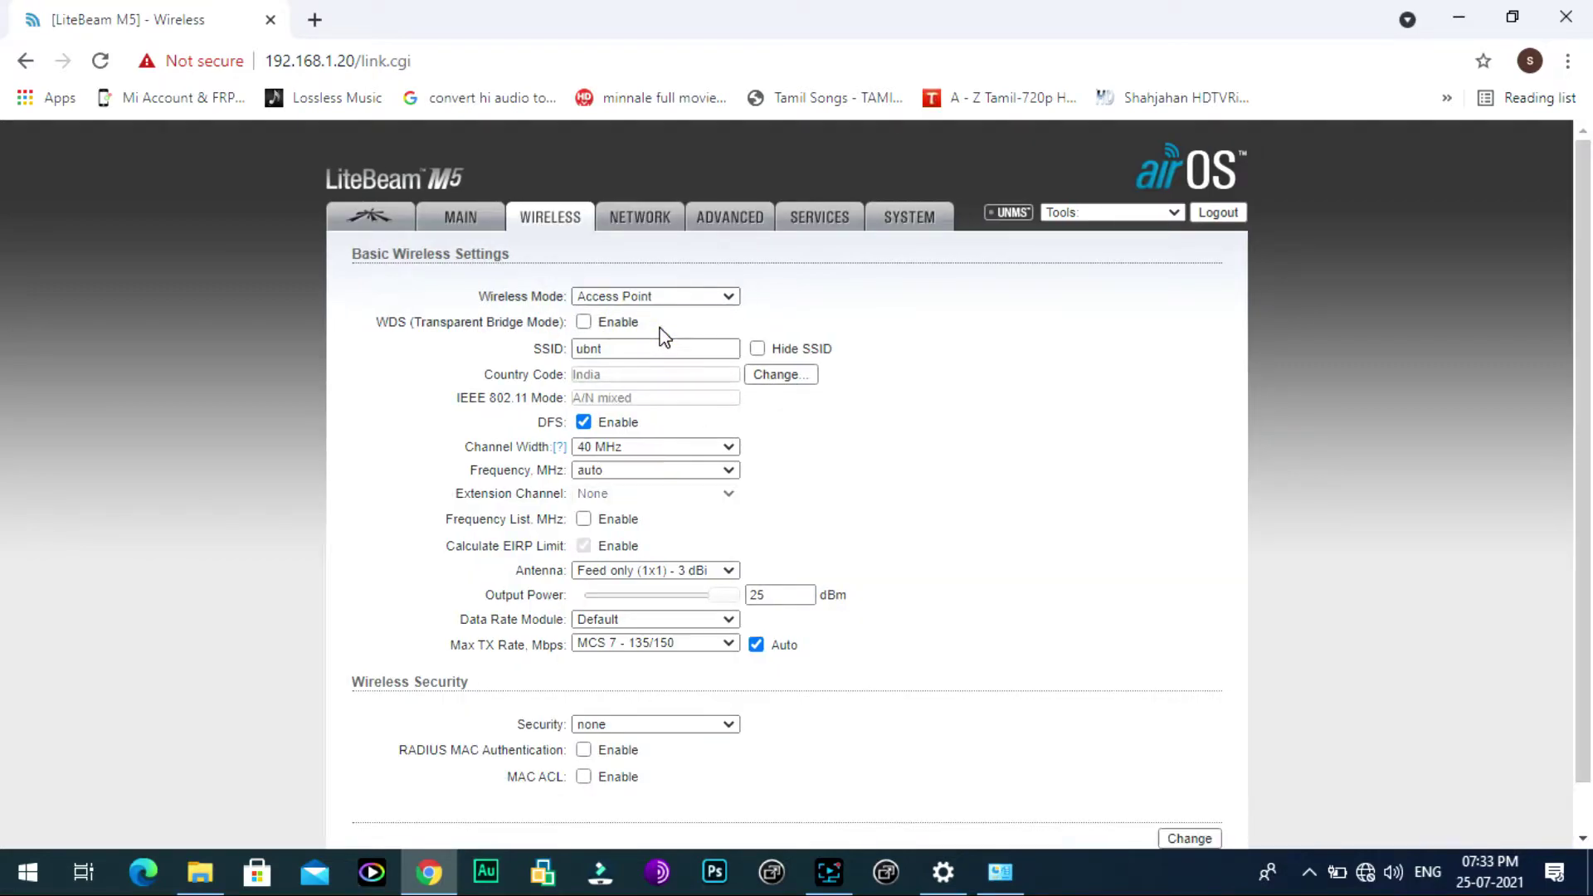
pyautogui.moveTo(641, 339); pyautogui.dragTo(552, 345)
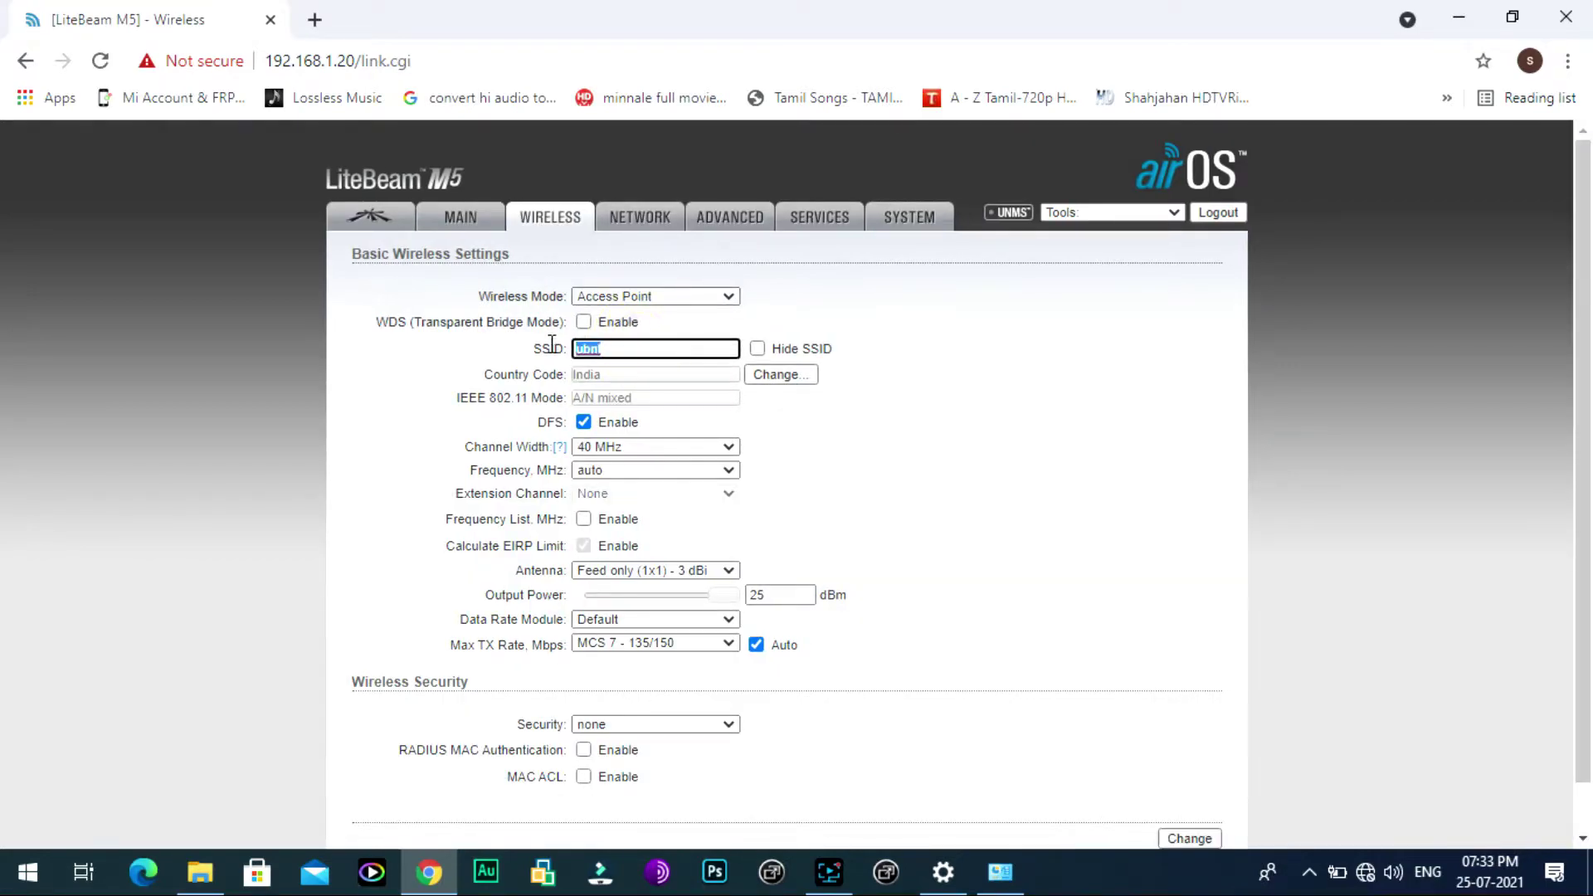
pyautogui.press('BackSpace')
pyautogui.write('ss')
pyautogui.press('BackSpace')
# Step: Choose WPA2-AES security and enter the WPA pre-shared key
pyautogui.scroll(-1, 985, 455)
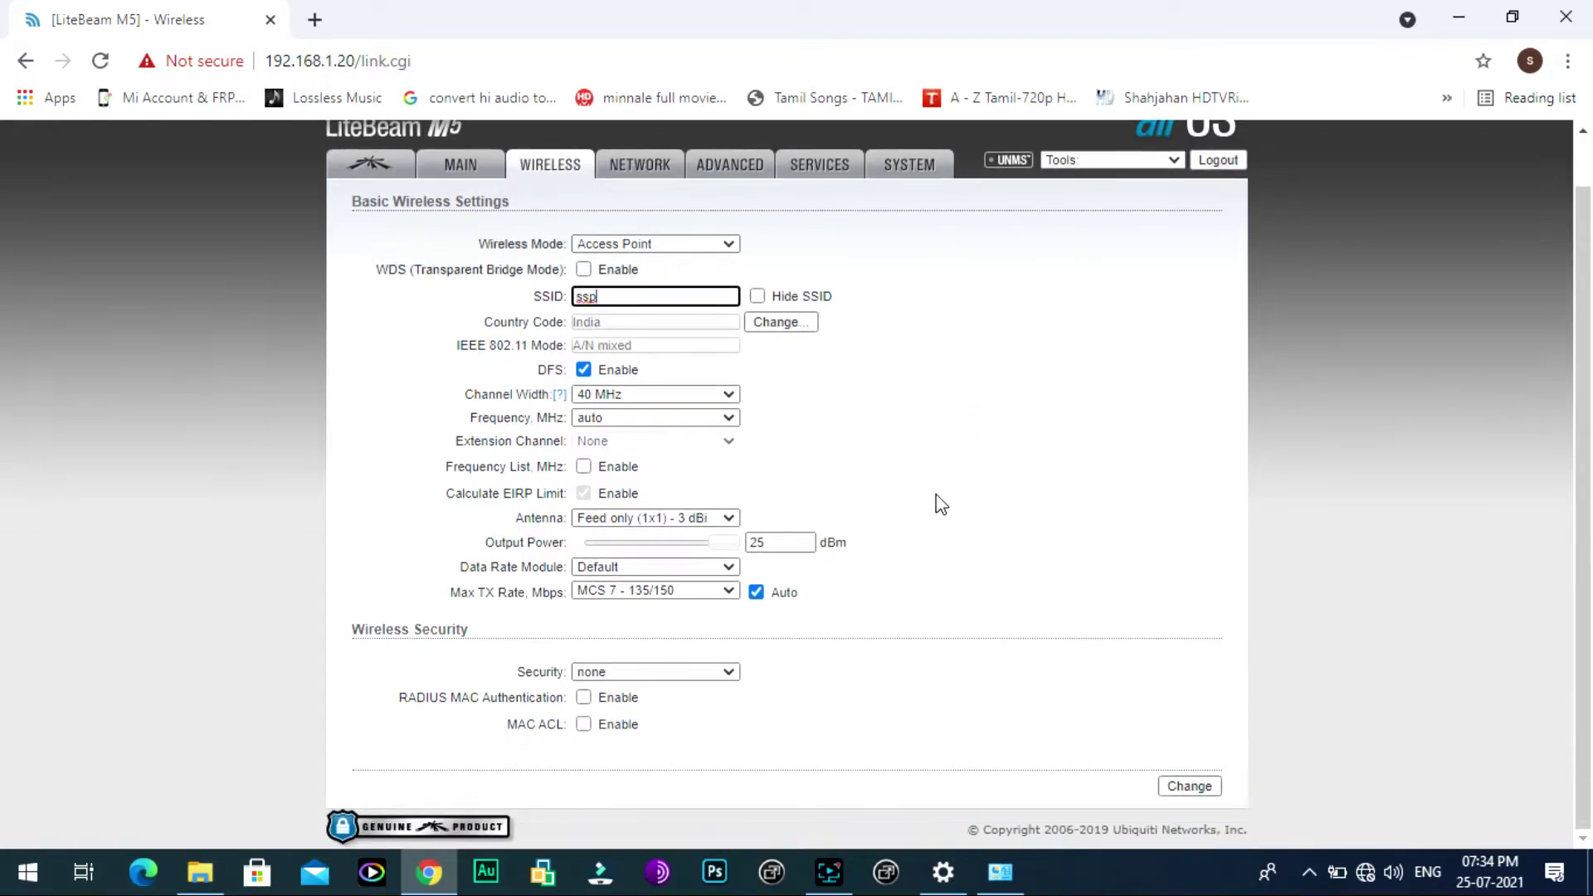
pyautogui.click(722, 670)
pyautogui.click(659, 720)
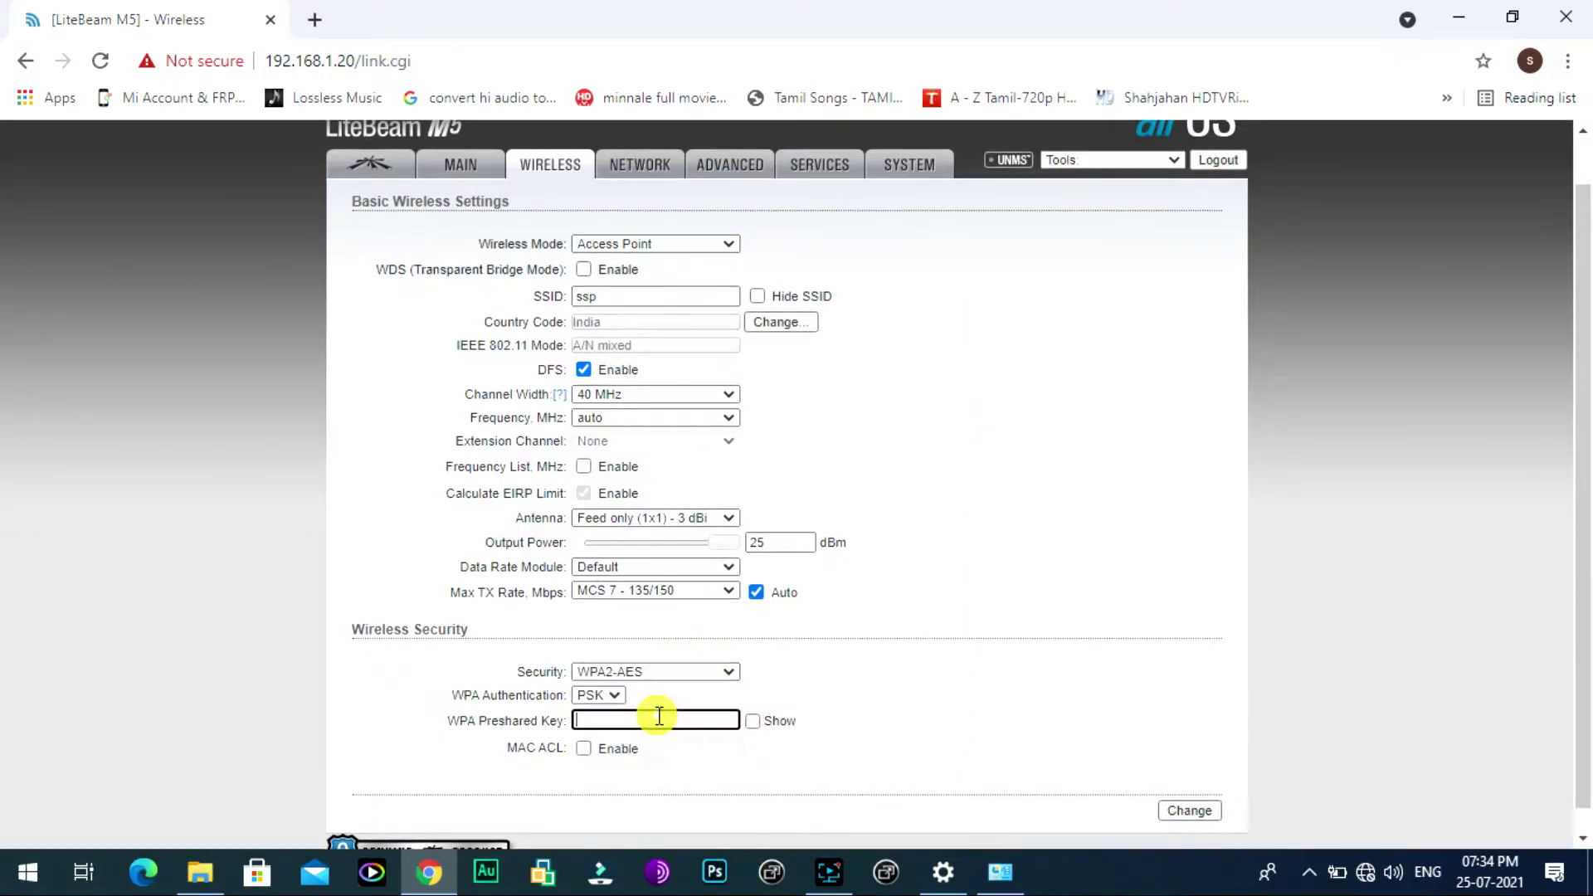
pyautogui.click(627, 718)
pyautogui.write('12')
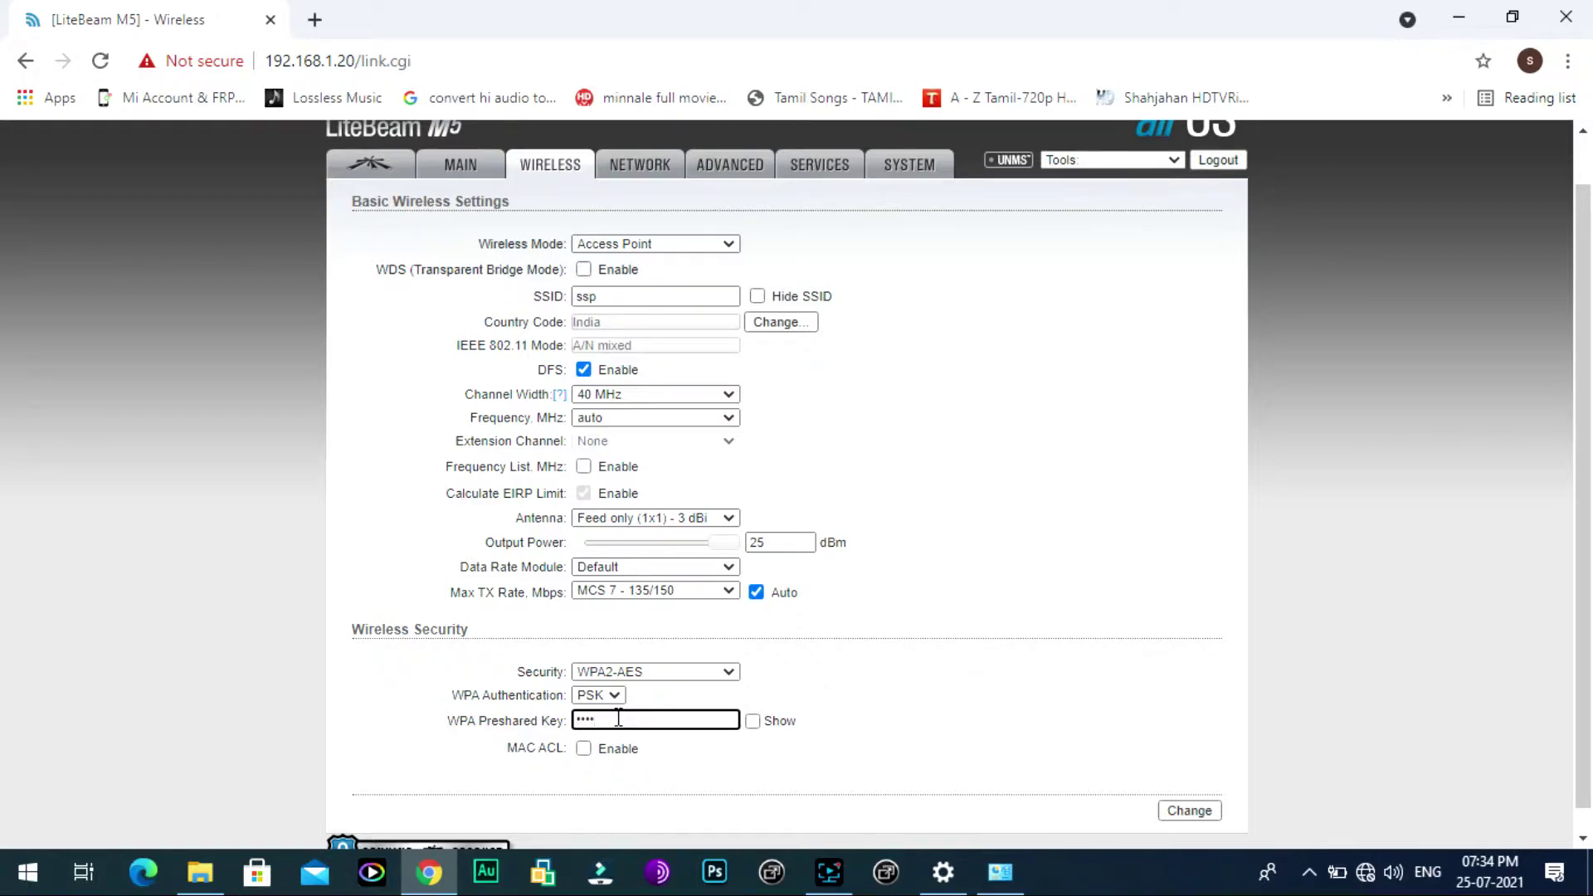
pyautogui.write('34567')
pyautogui.scroll(-1, 885, 712)
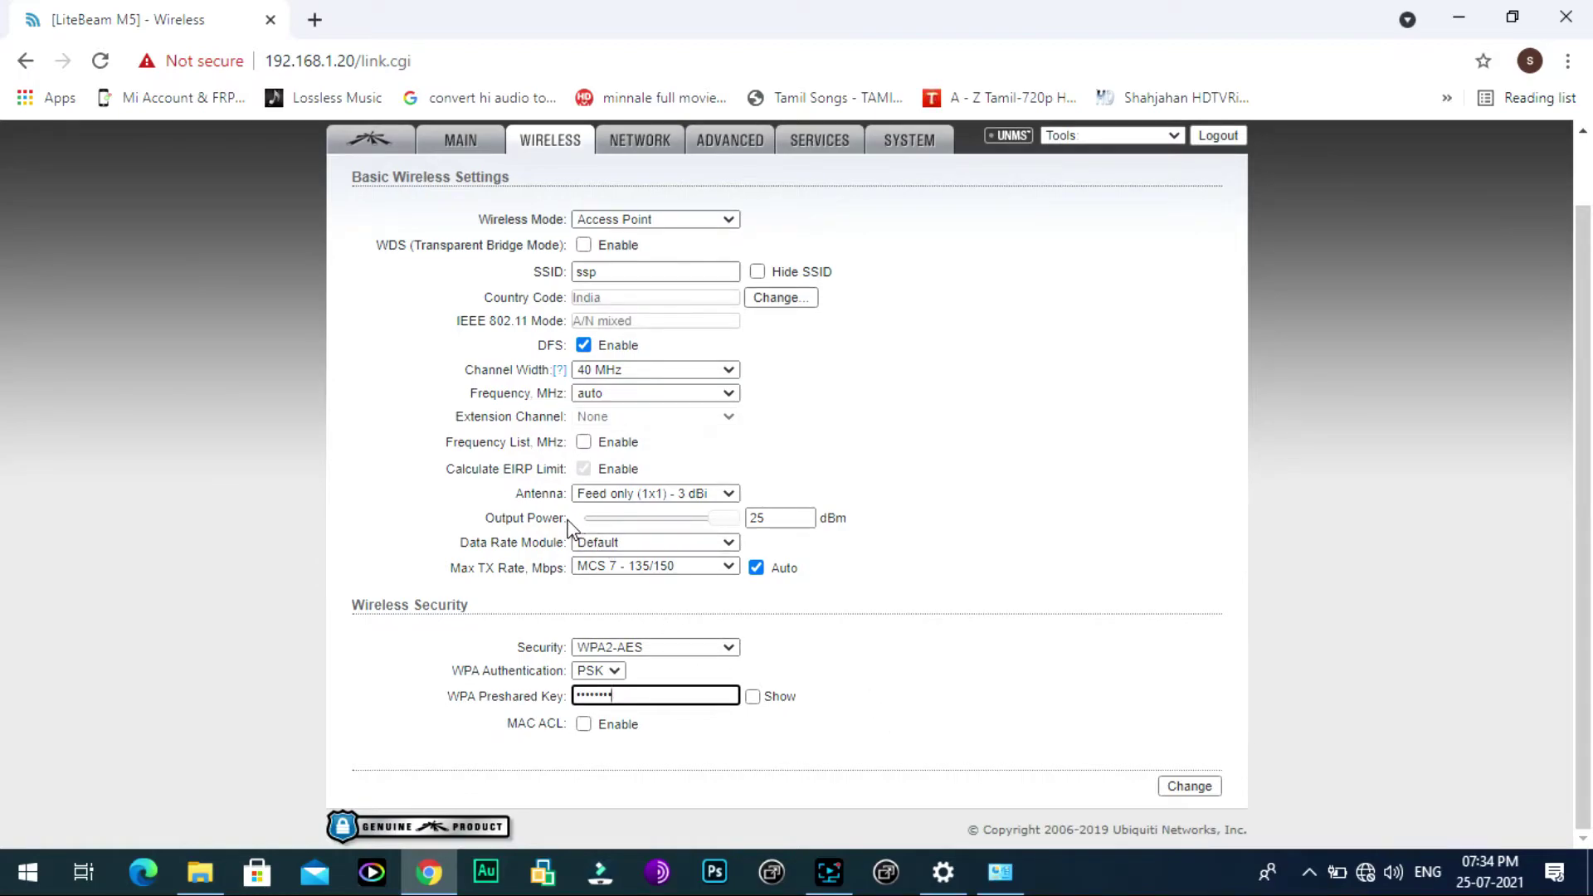
pyautogui.scroll(1, 573, 528)
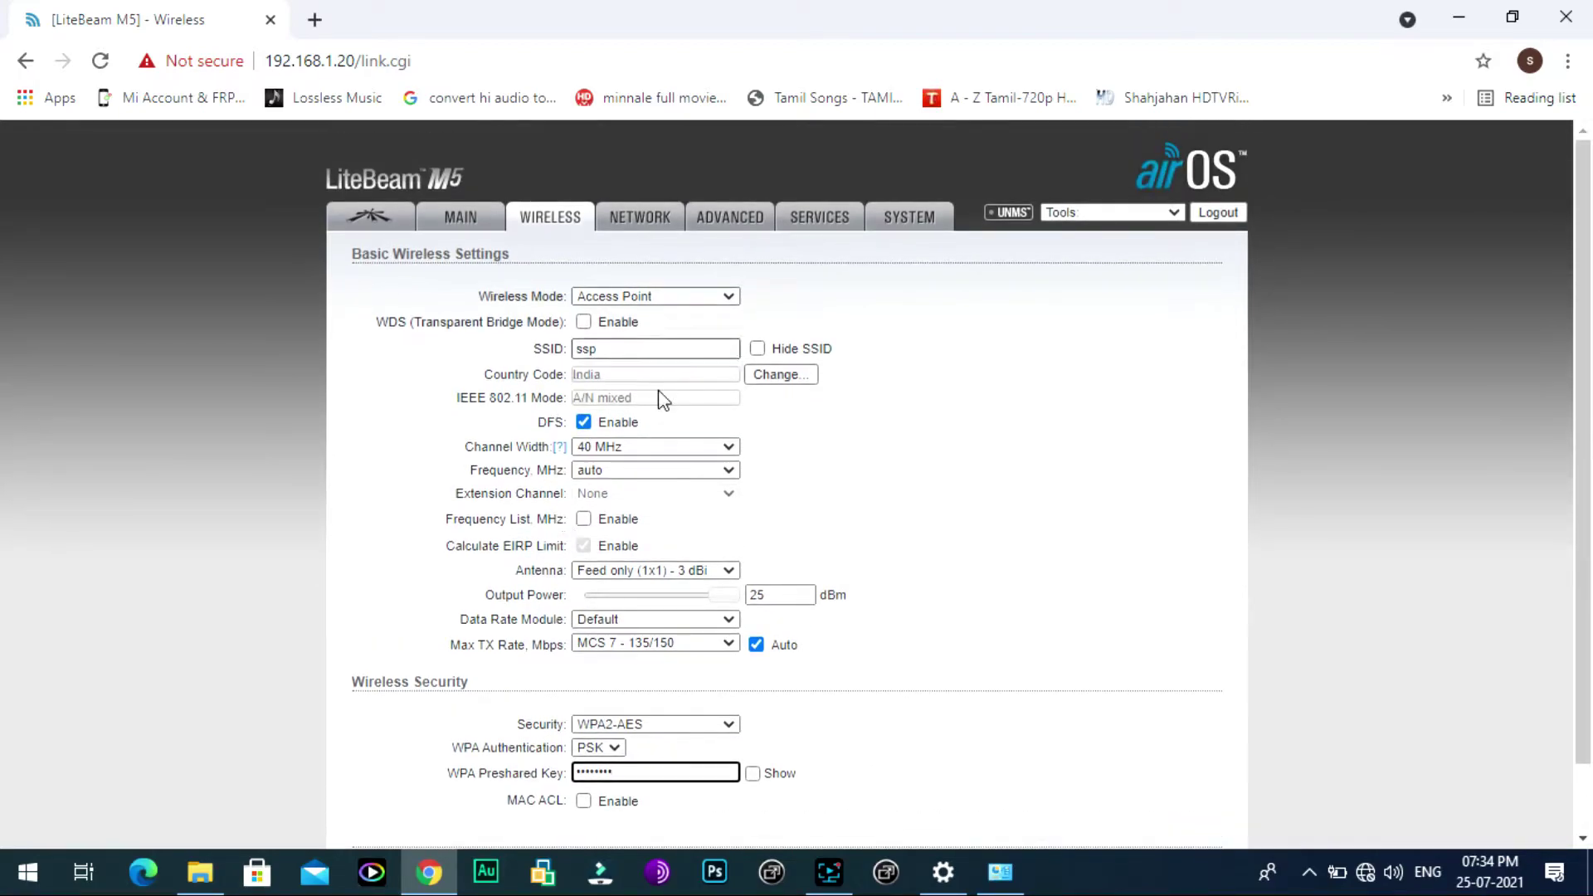
pyautogui.scroll(-1, 658, 398)
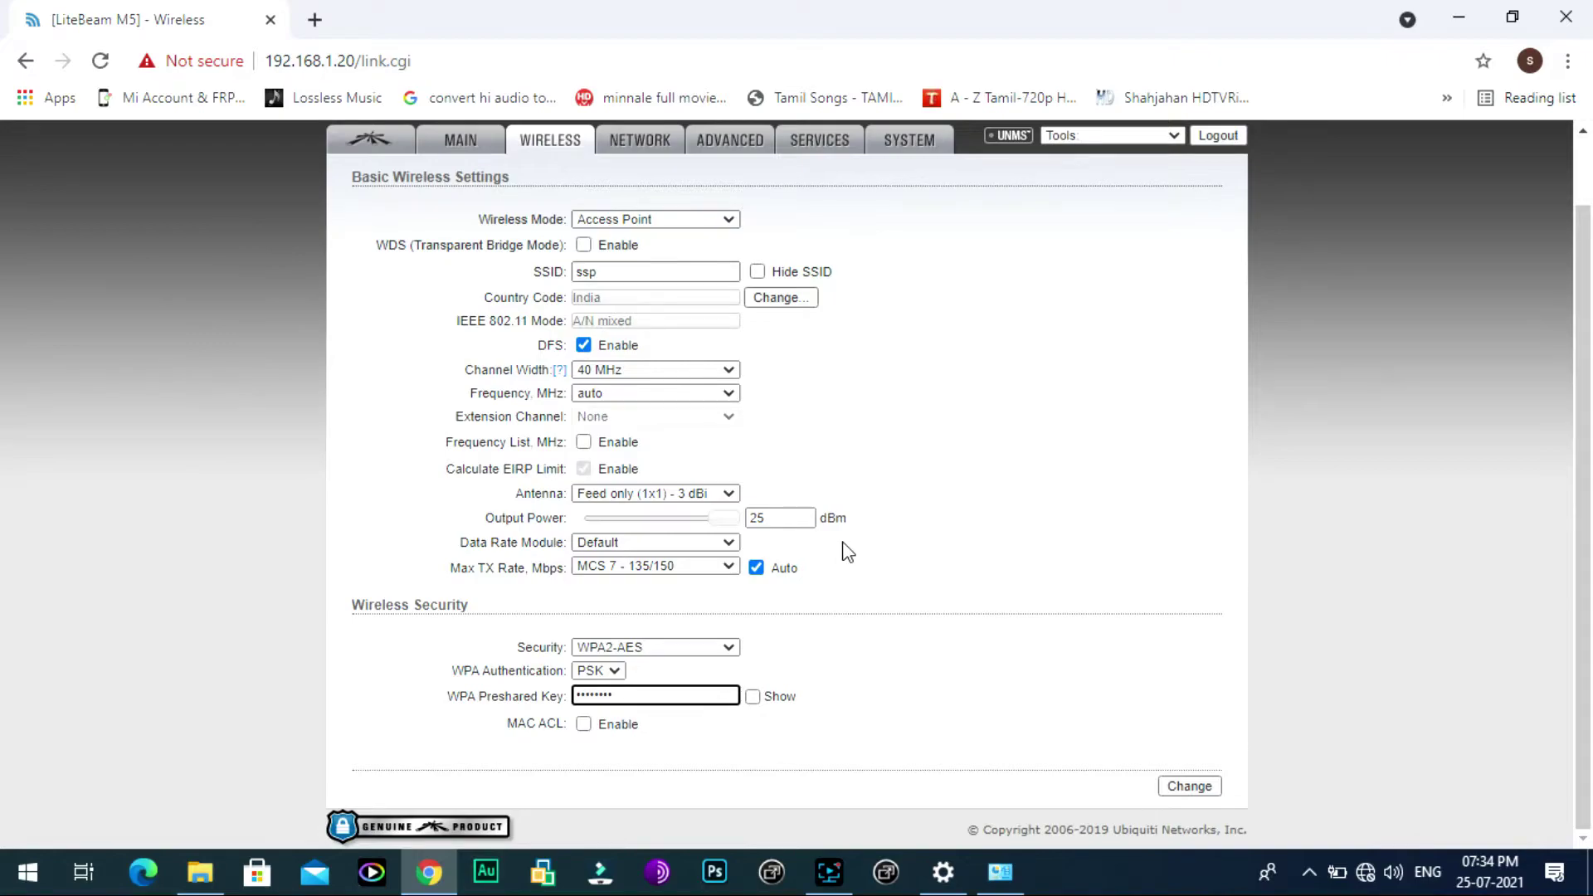
pyautogui.scroll(1, 846, 551)
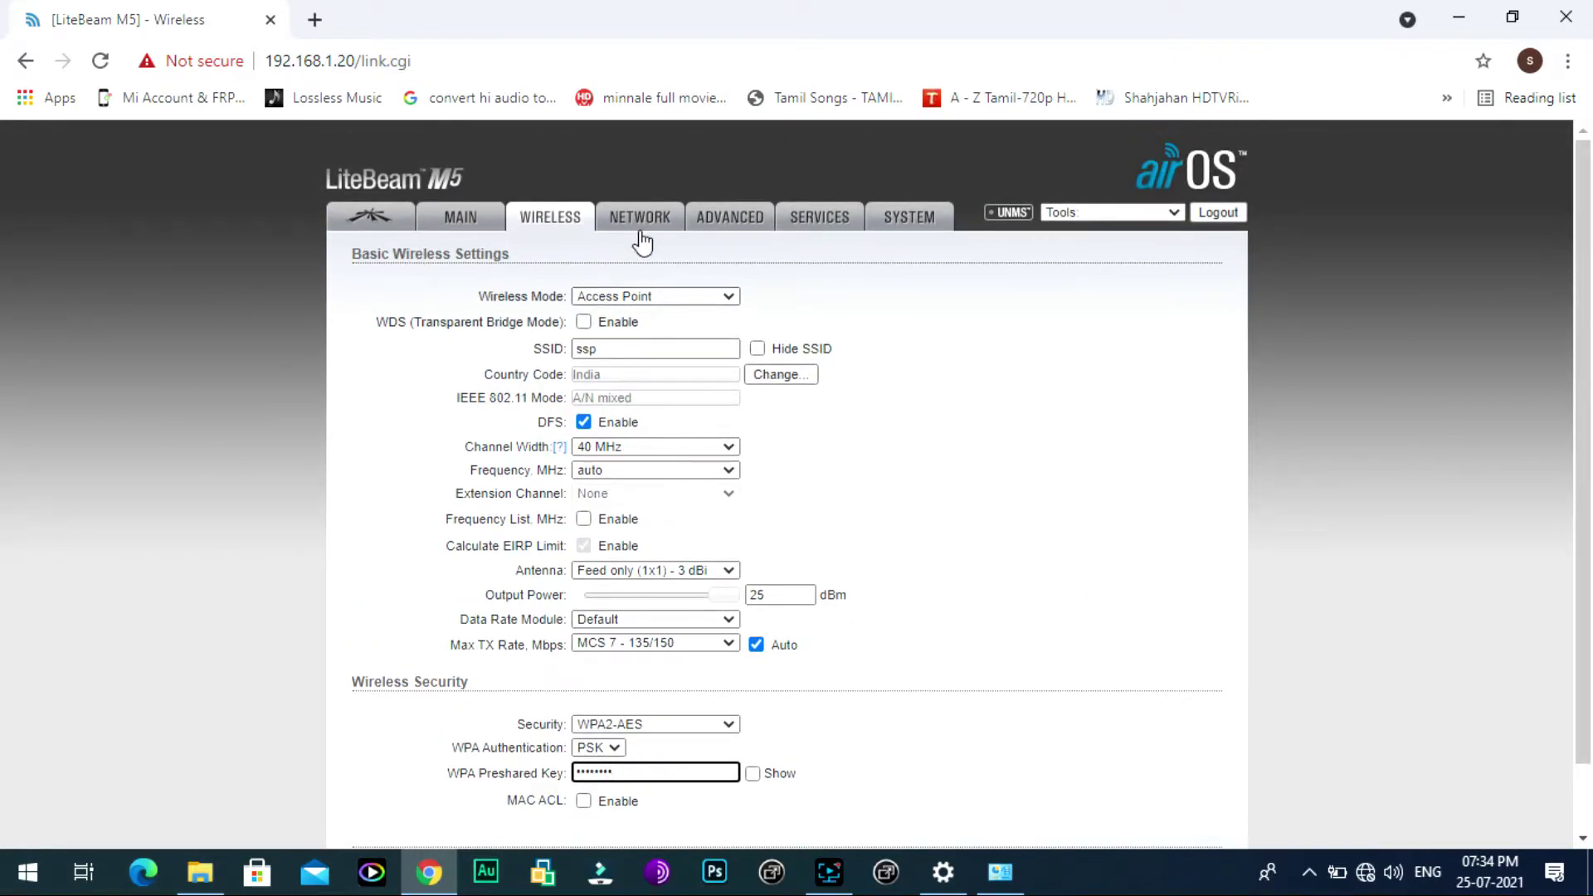
pyautogui.scroll(-1, 1169, 665)
# Step: Submit the wireless settings and enter the current password in the Change Password dialog
pyautogui.click(1185, 782)
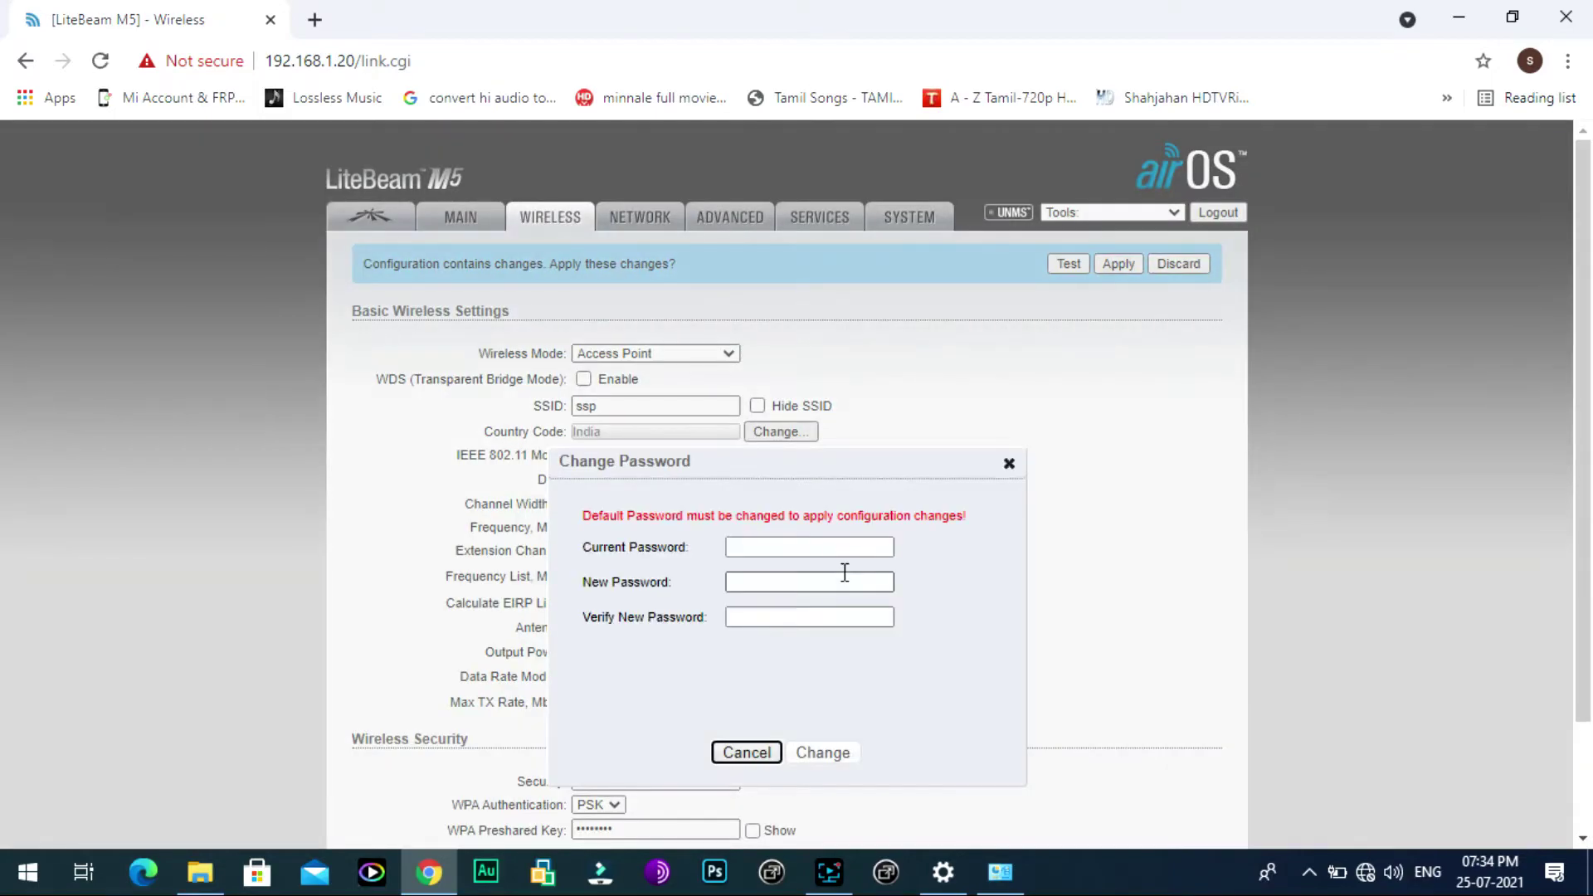
pyautogui.click(830, 546)
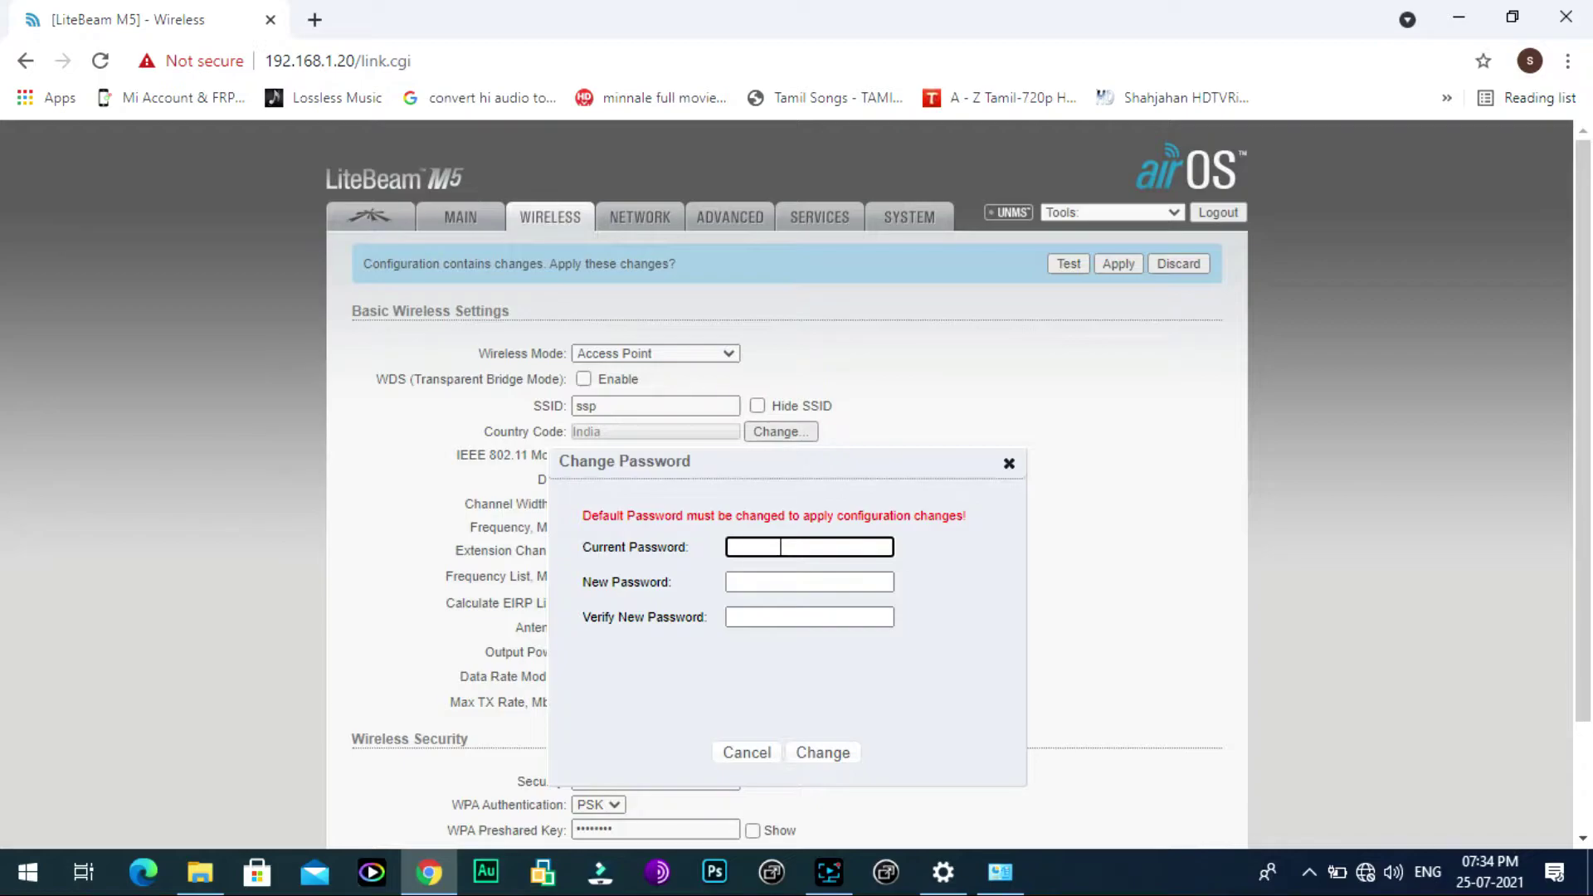
pyautogui.write('ubnt123')
pyautogui.press('Tab')
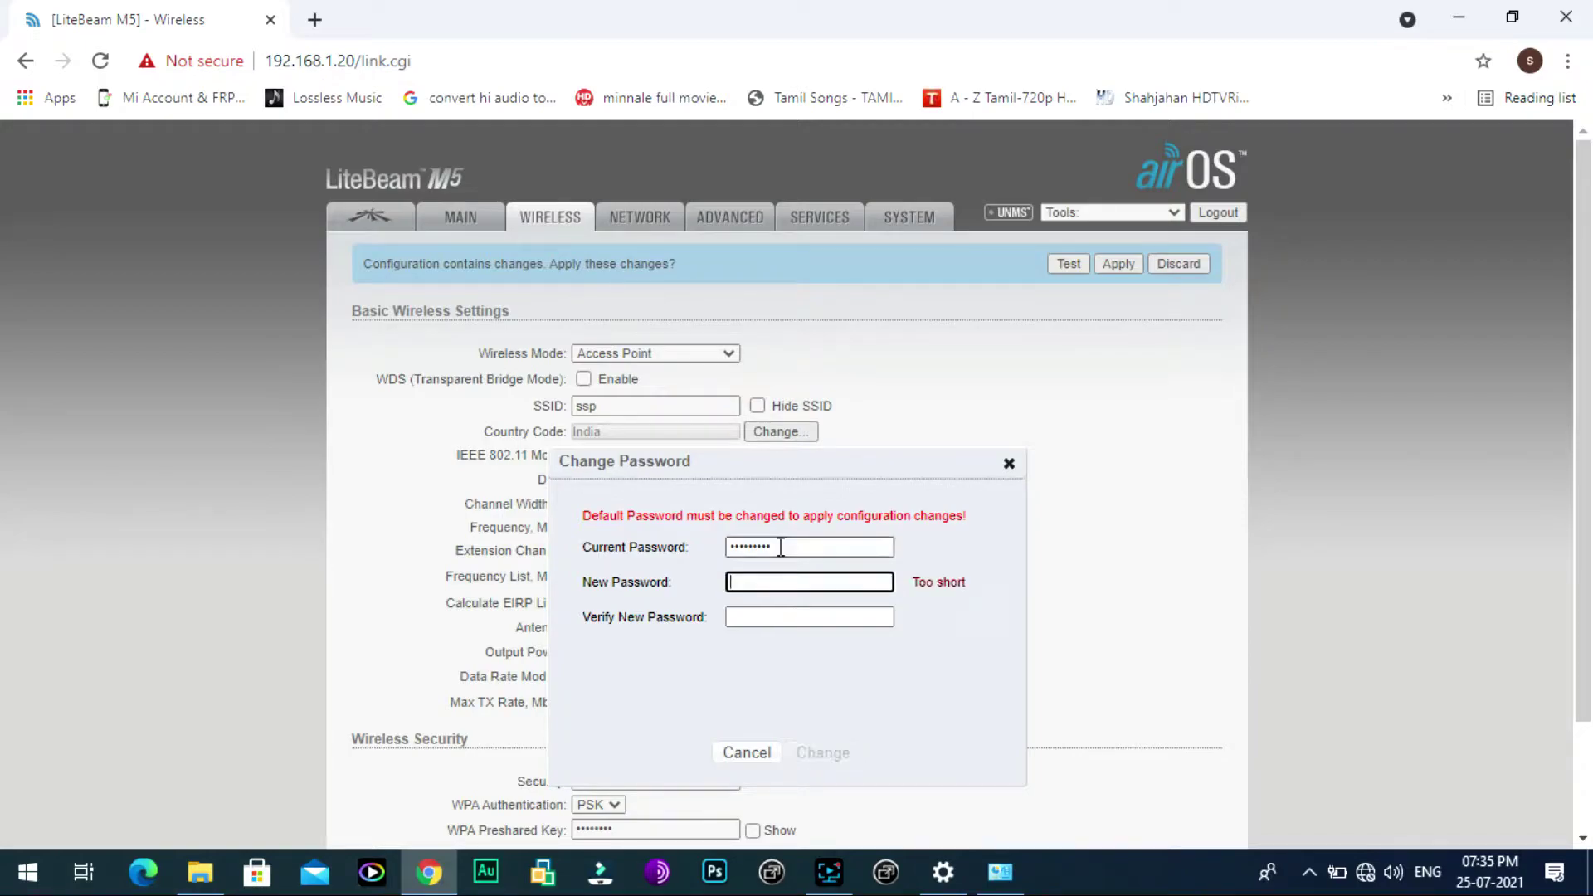
pyautogui.doubleClick(780, 548)
pyautogui.write('ubnt')
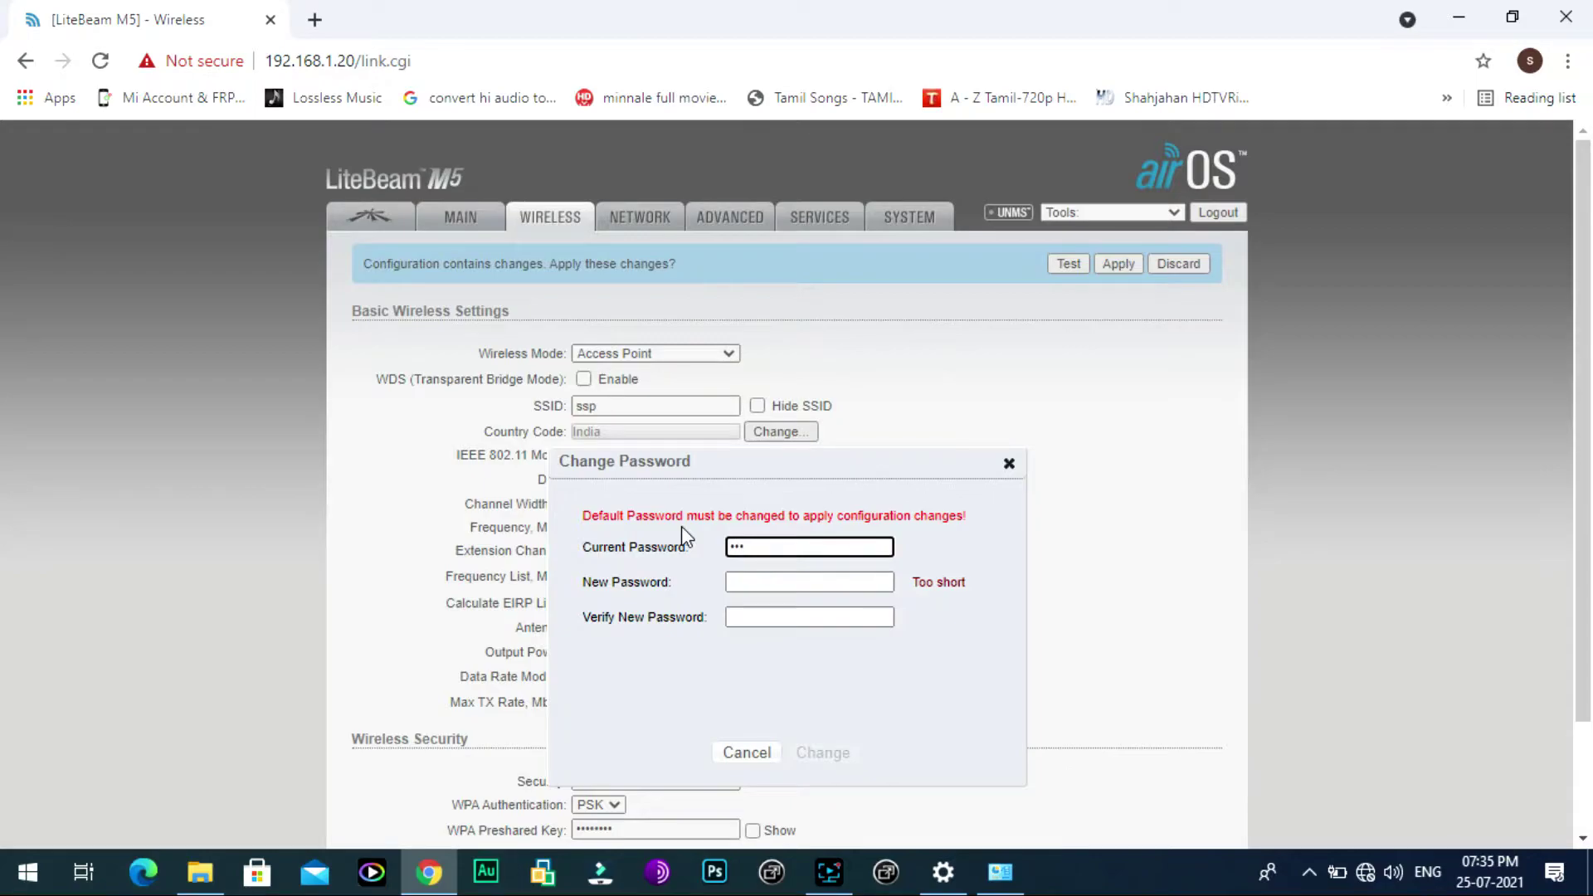
# Step: Enter and confirm a new admin password and apply the password change
pyautogui.click(801, 584)
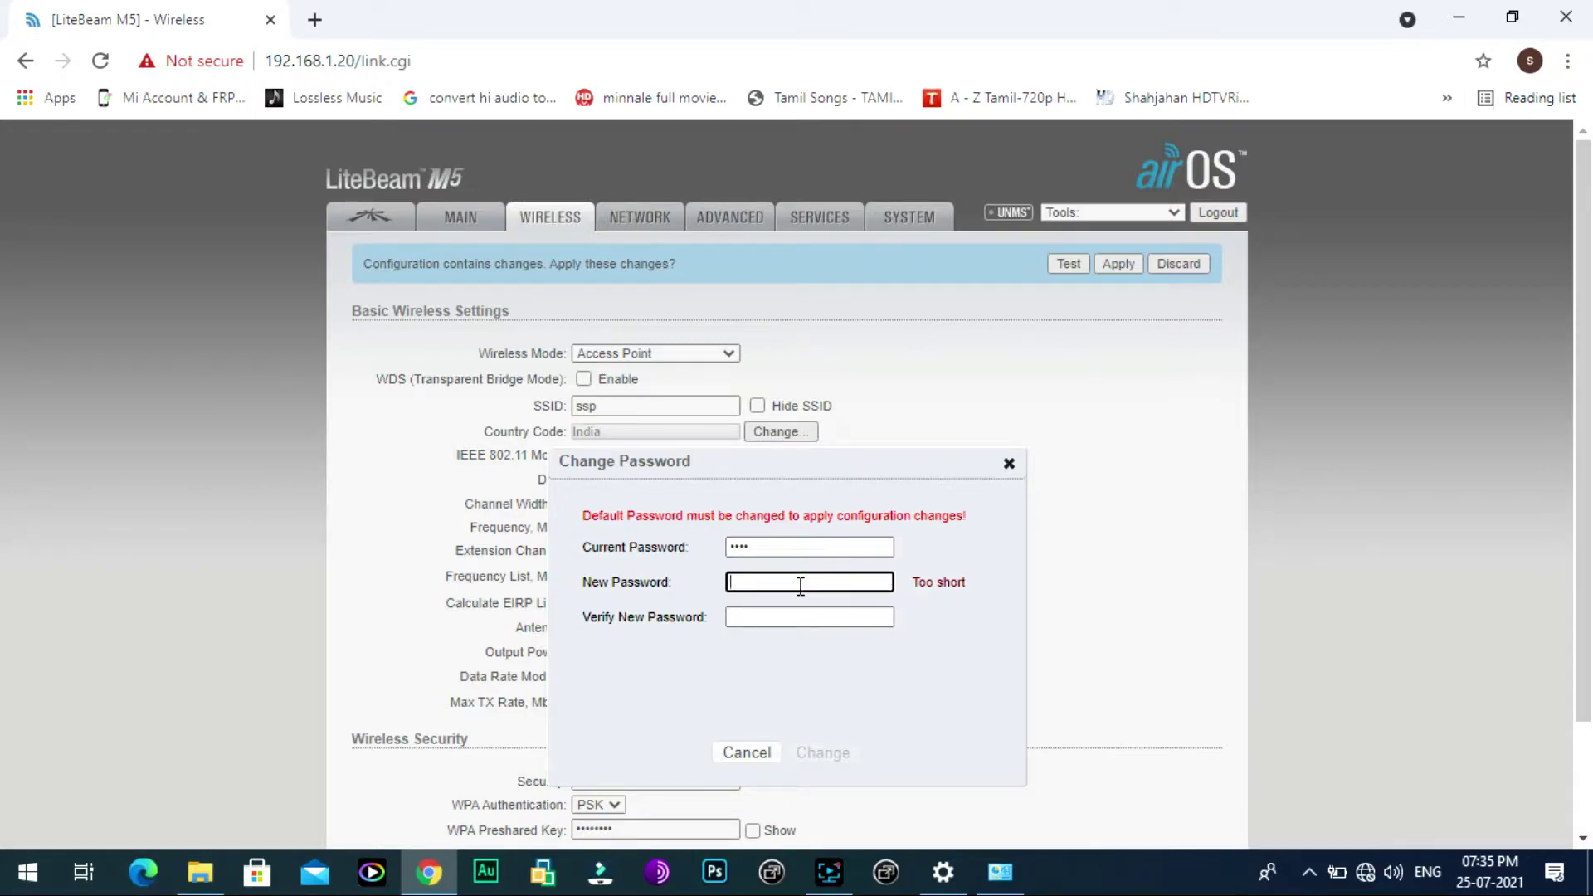
pyautogui.write('ubnt1234')
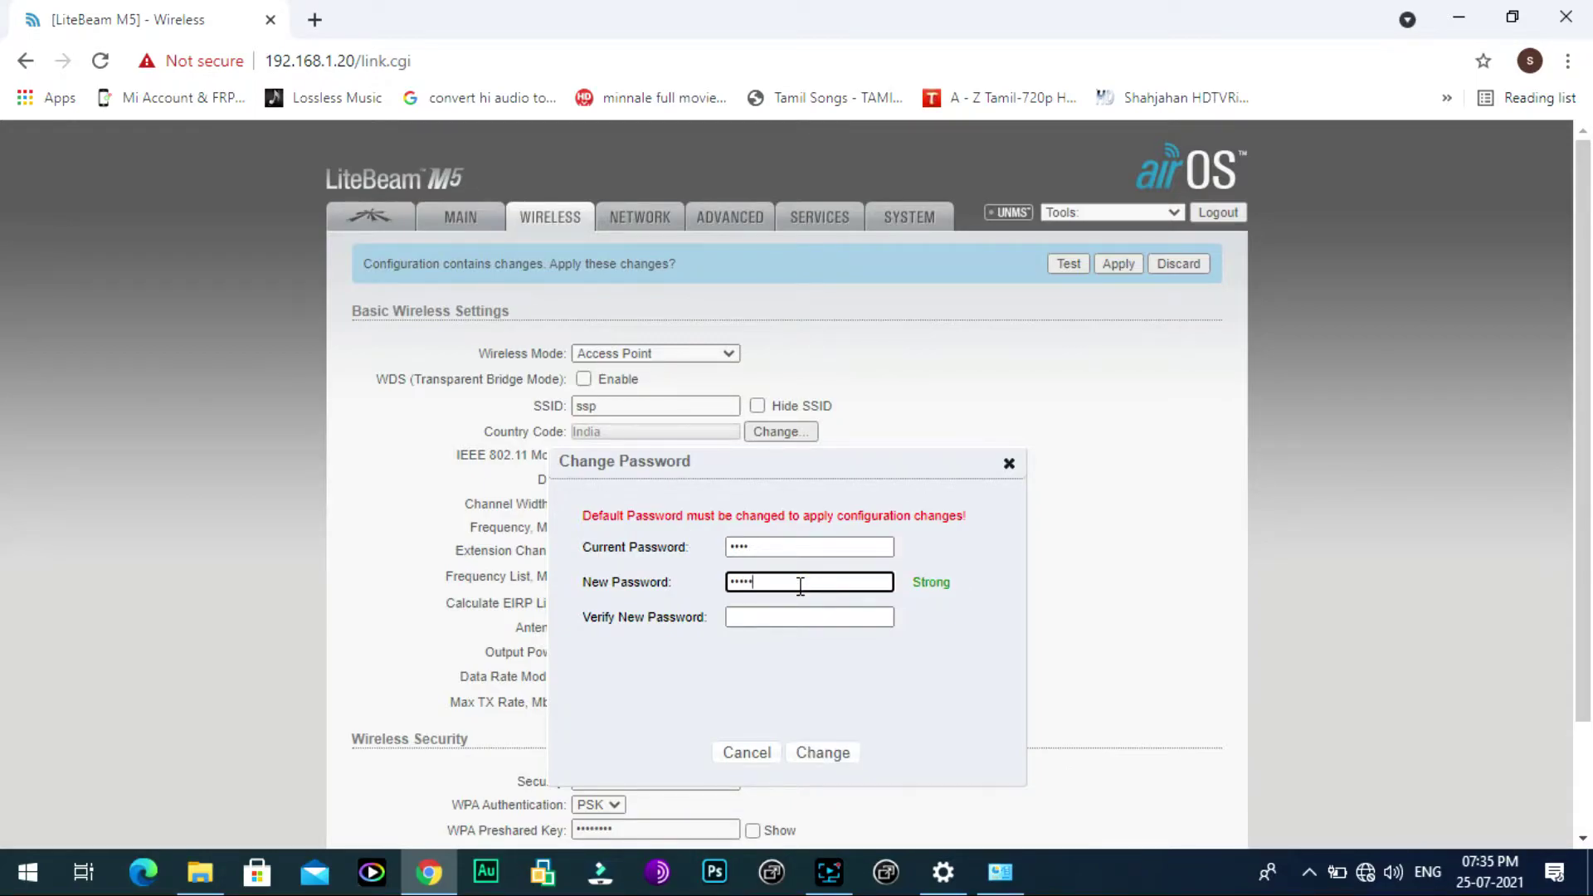
pyautogui.click(808, 617)
pyautogui.write('ubnt1234')
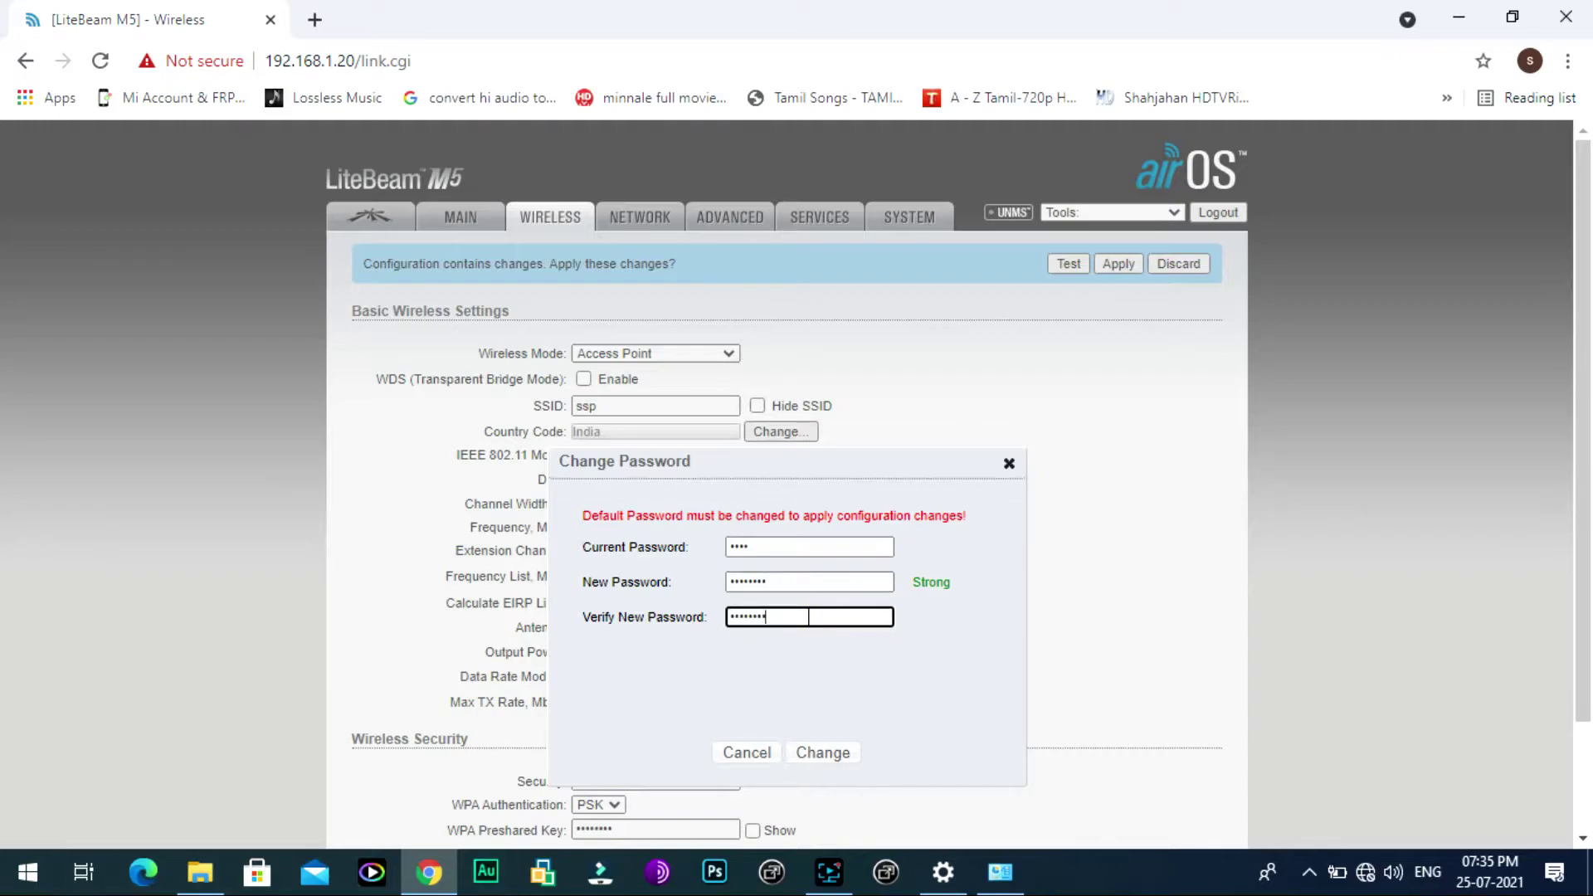
pyautogui.click(833, 752)
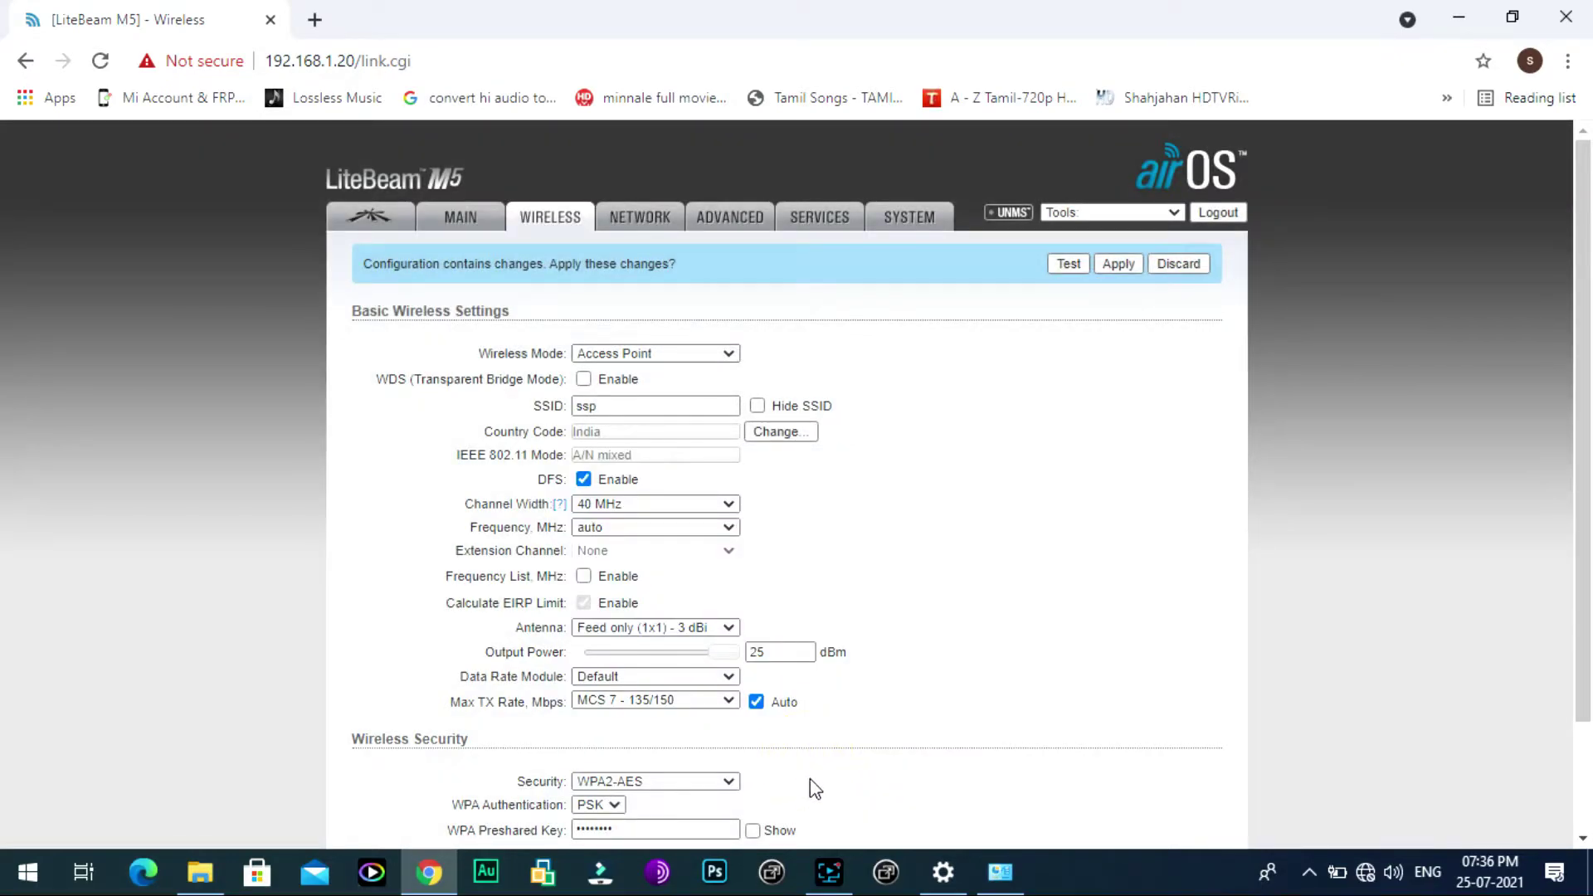
pyautogui.scroll(-3, 812, 784)
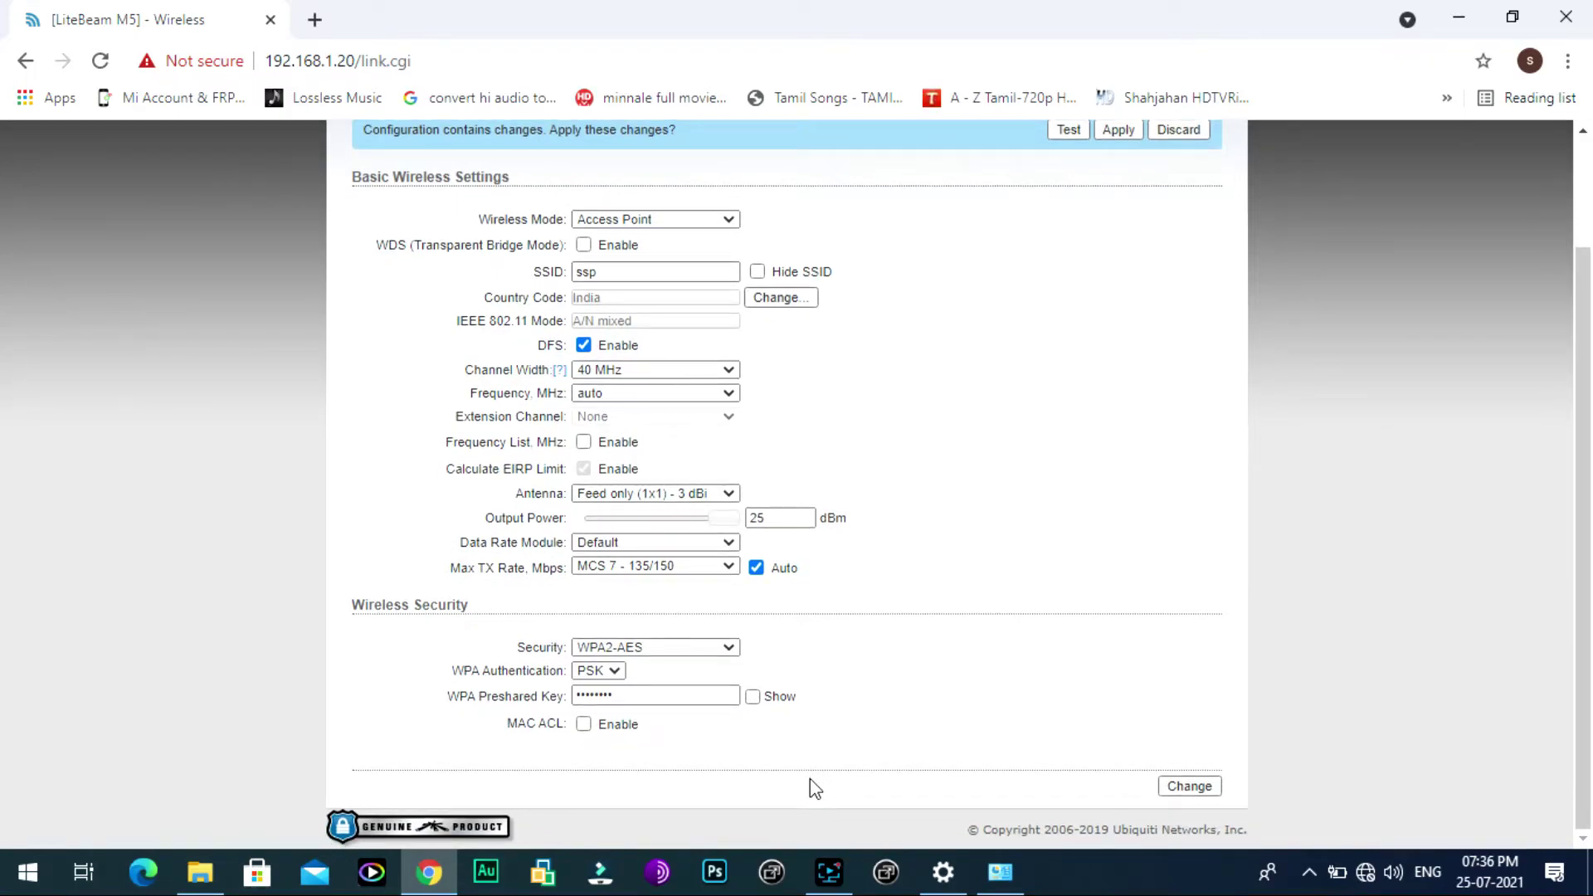
pyautogui.scroll(3, 811, 784)
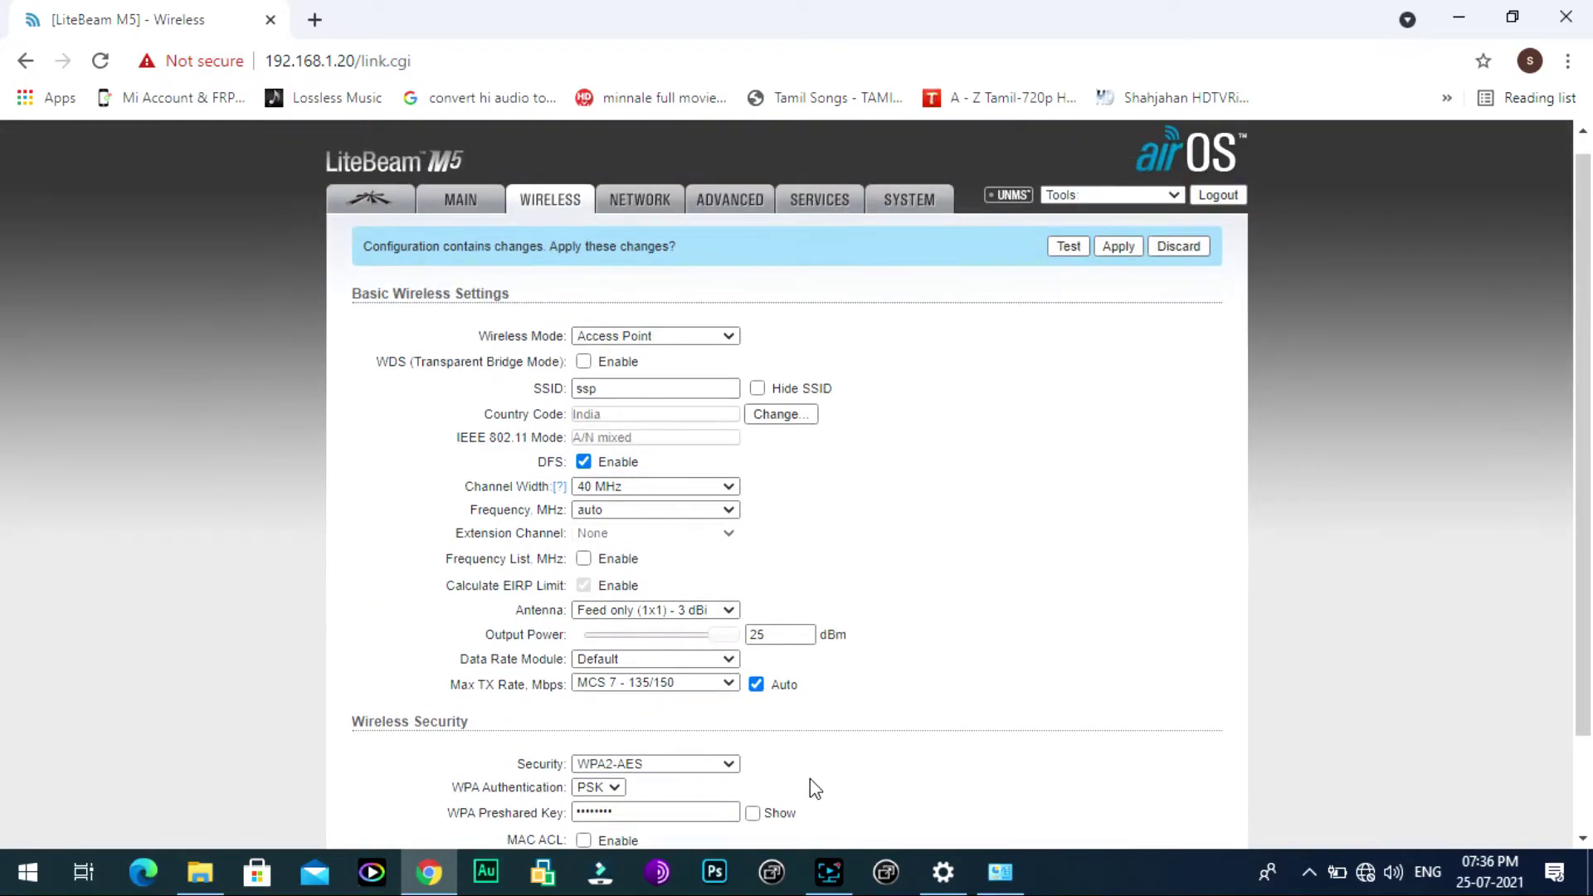
pyautogui.scroll(-3, 817, 771)
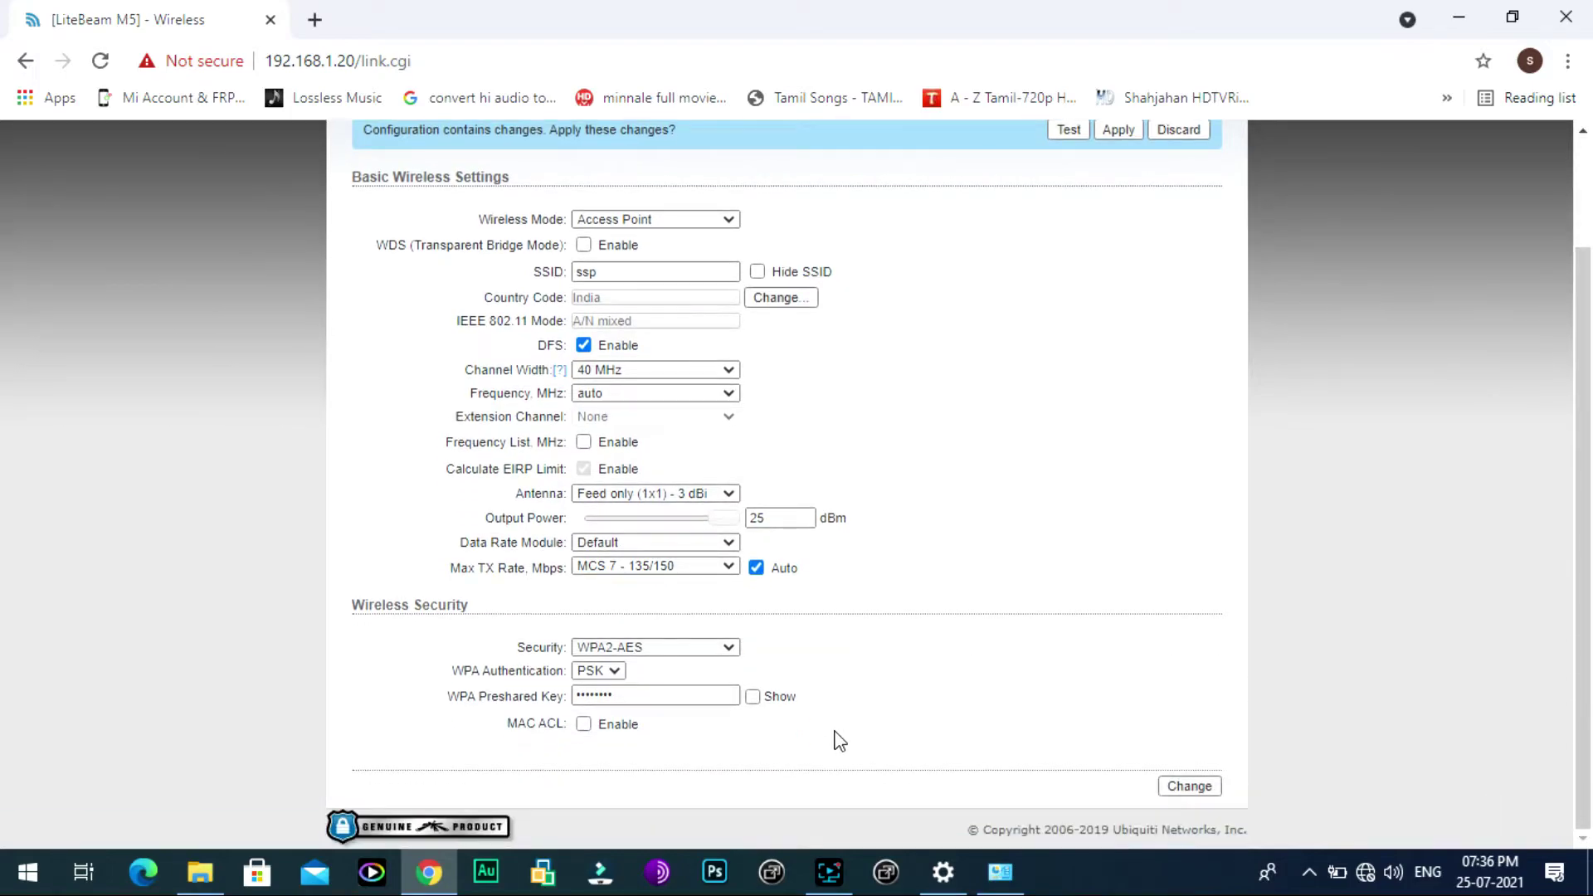
pyautogui.scroll(3, 830, 703)
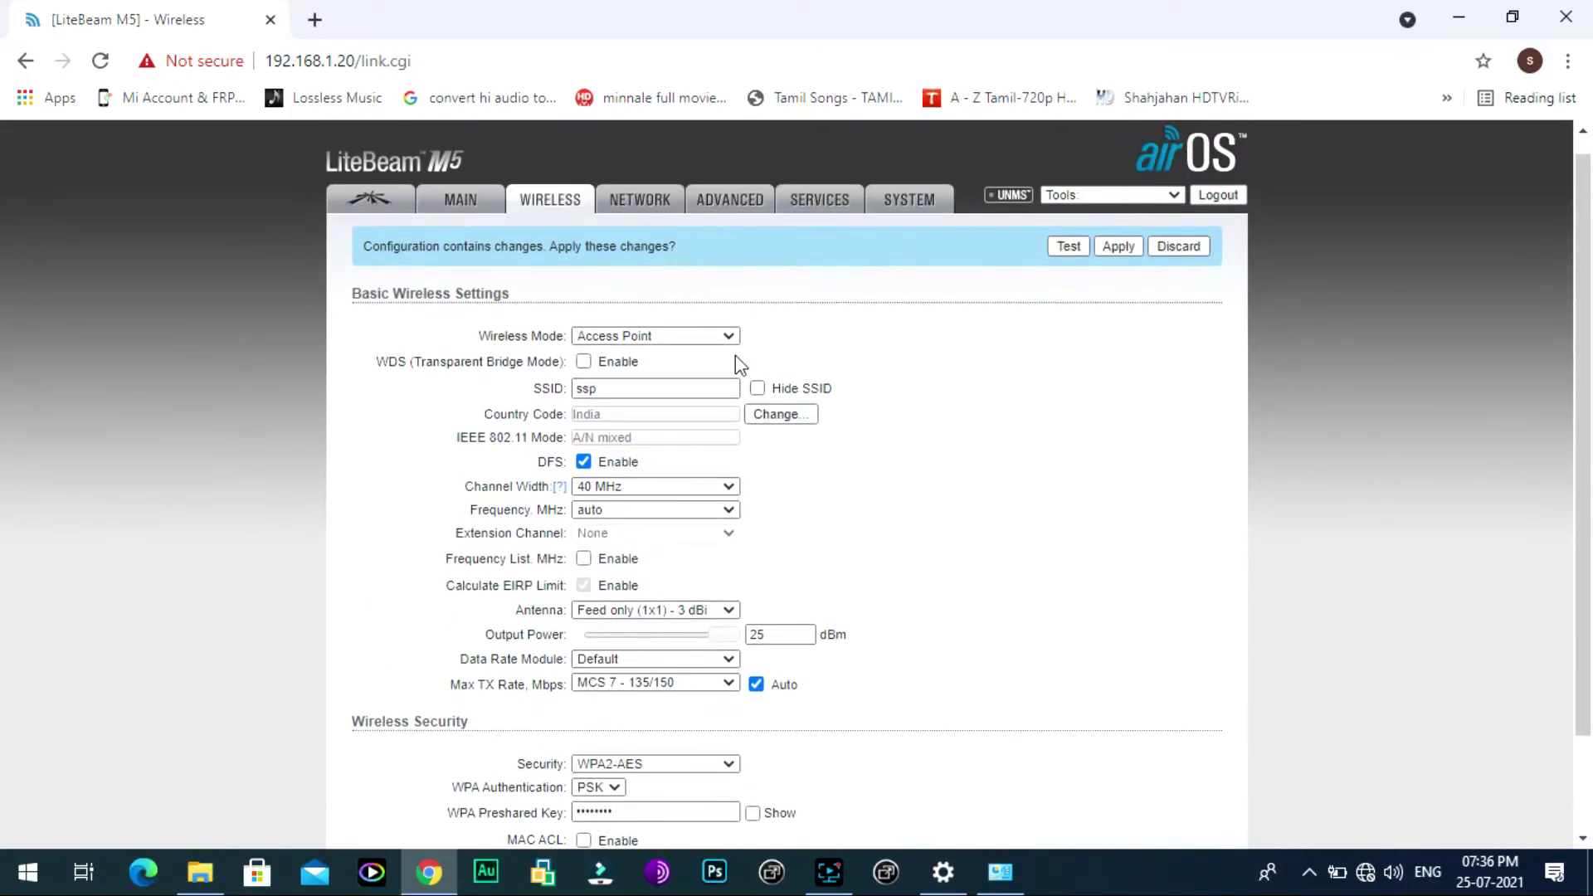
# Step: On the Network page, keep Network Mode at Bridge and Disable Network at None
pyautogui.click(634, 199)
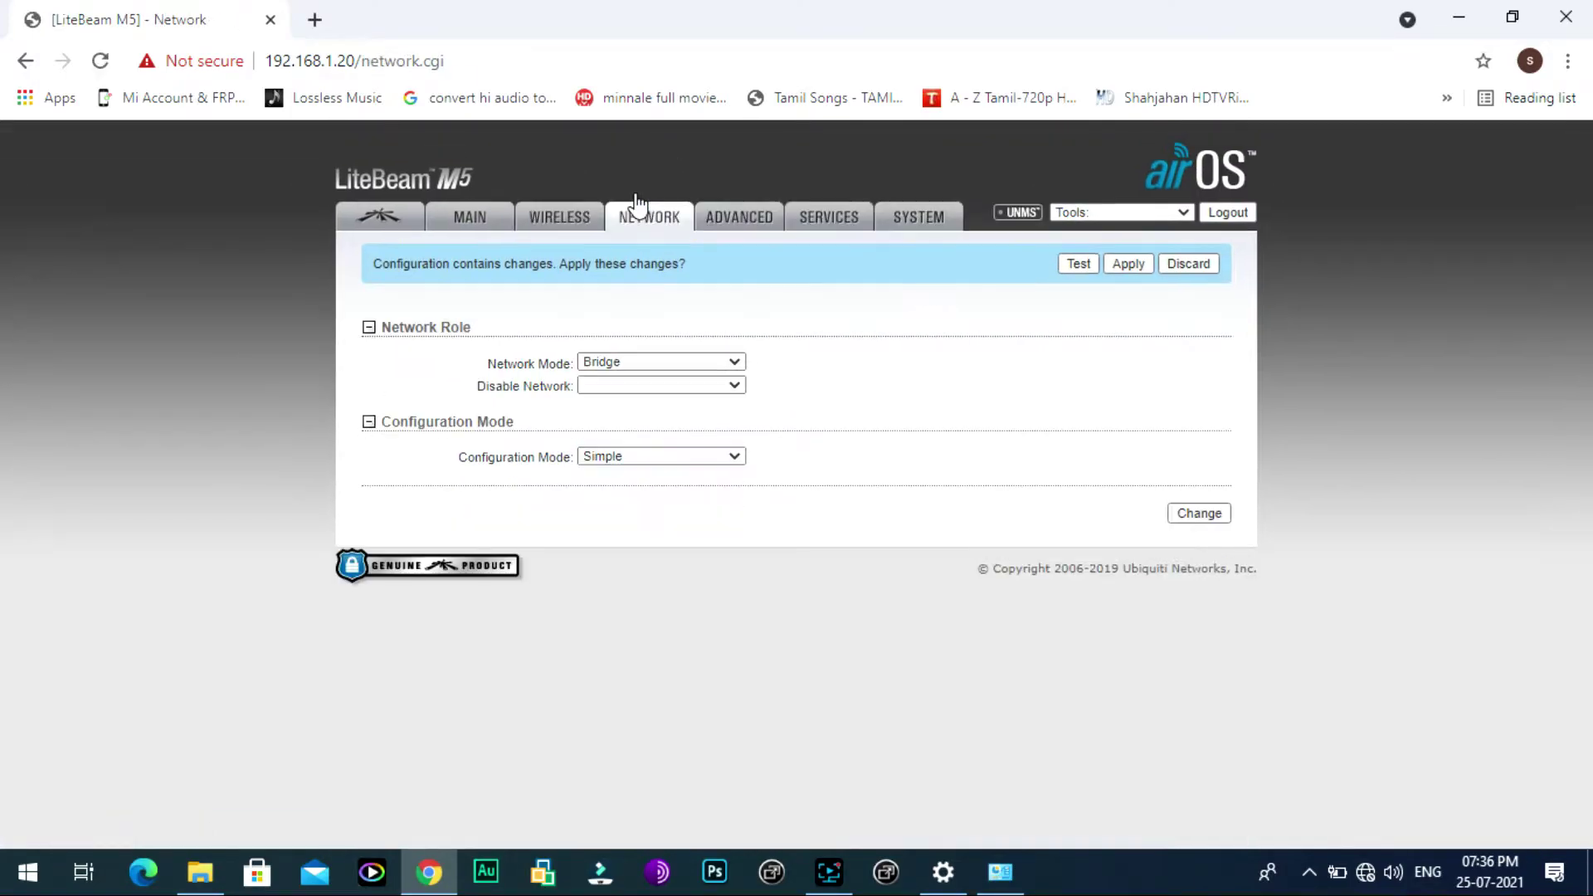
pyautogui.click(727, 363)
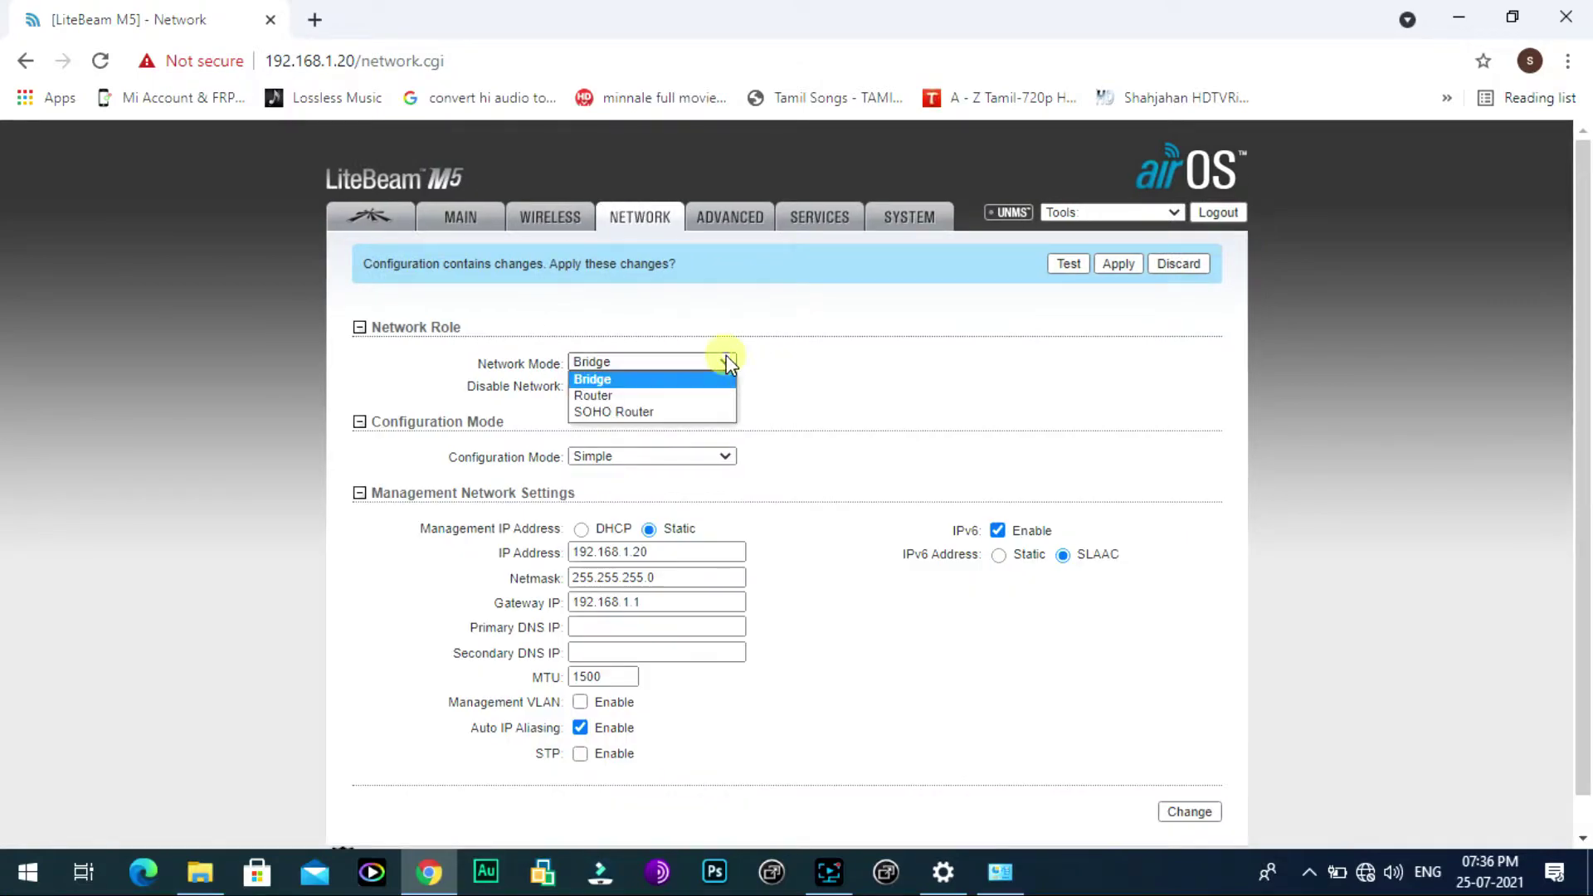
pyautogui.click(727, 363)
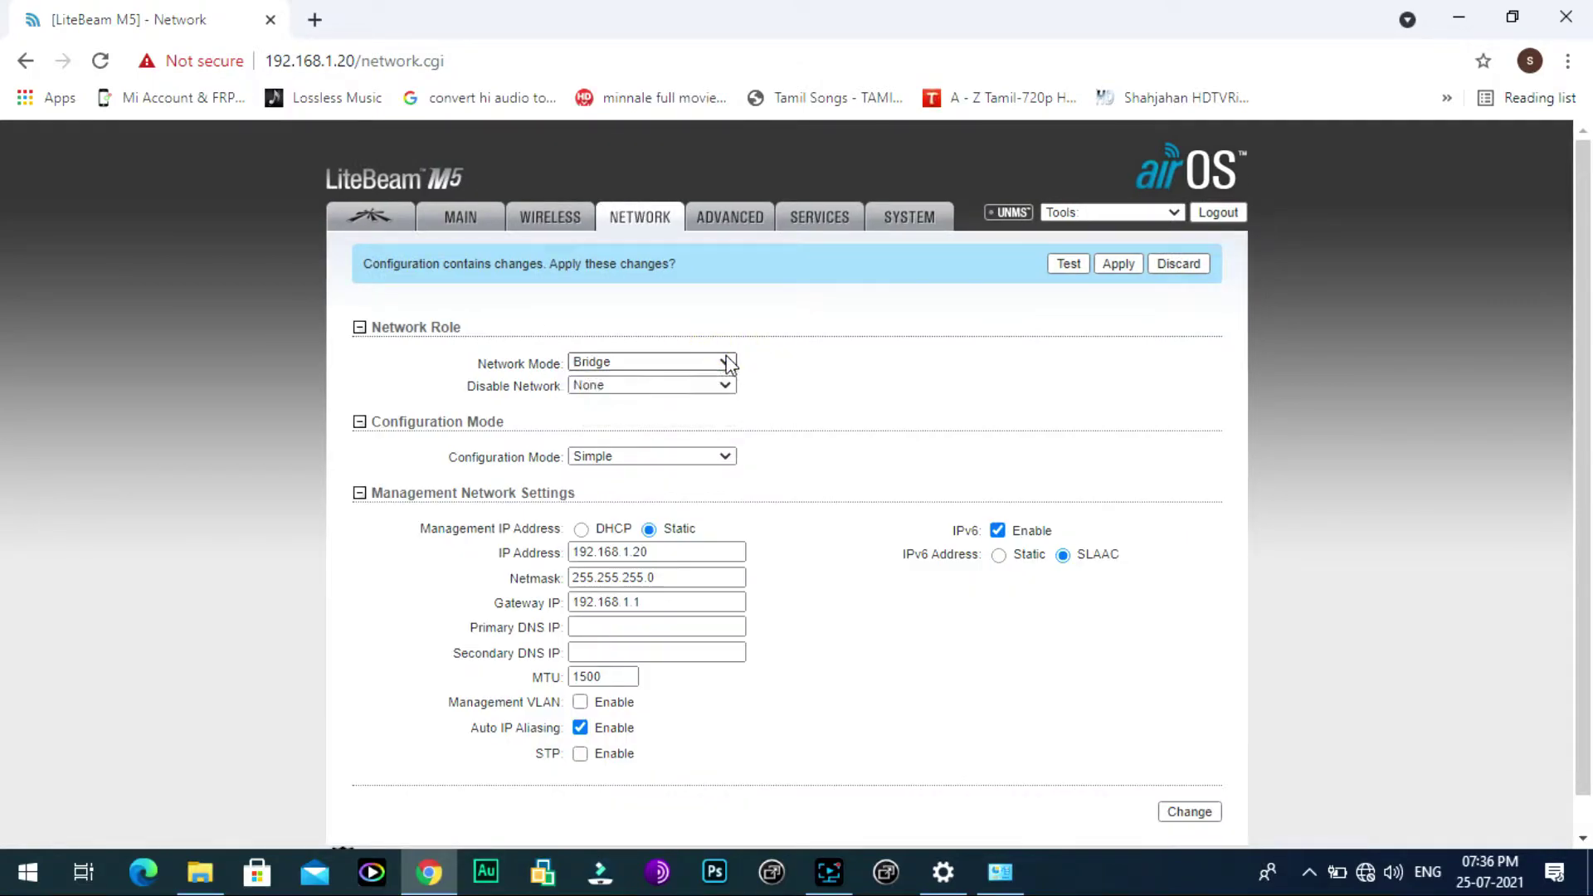
pyautogui.click(726, 360)
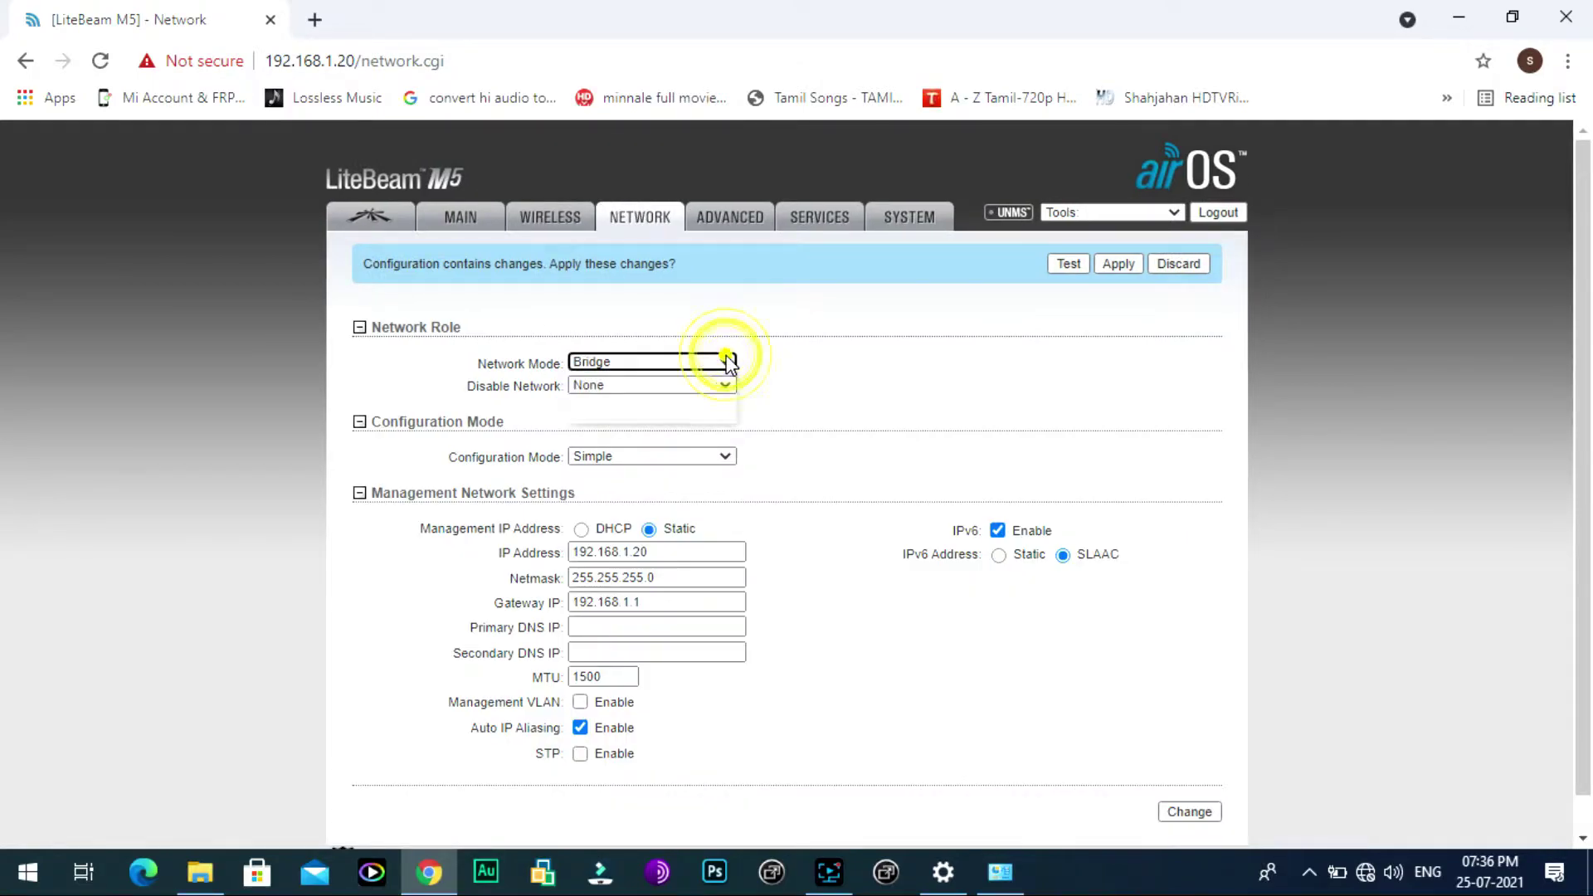
pyautogui.click(635, 362)
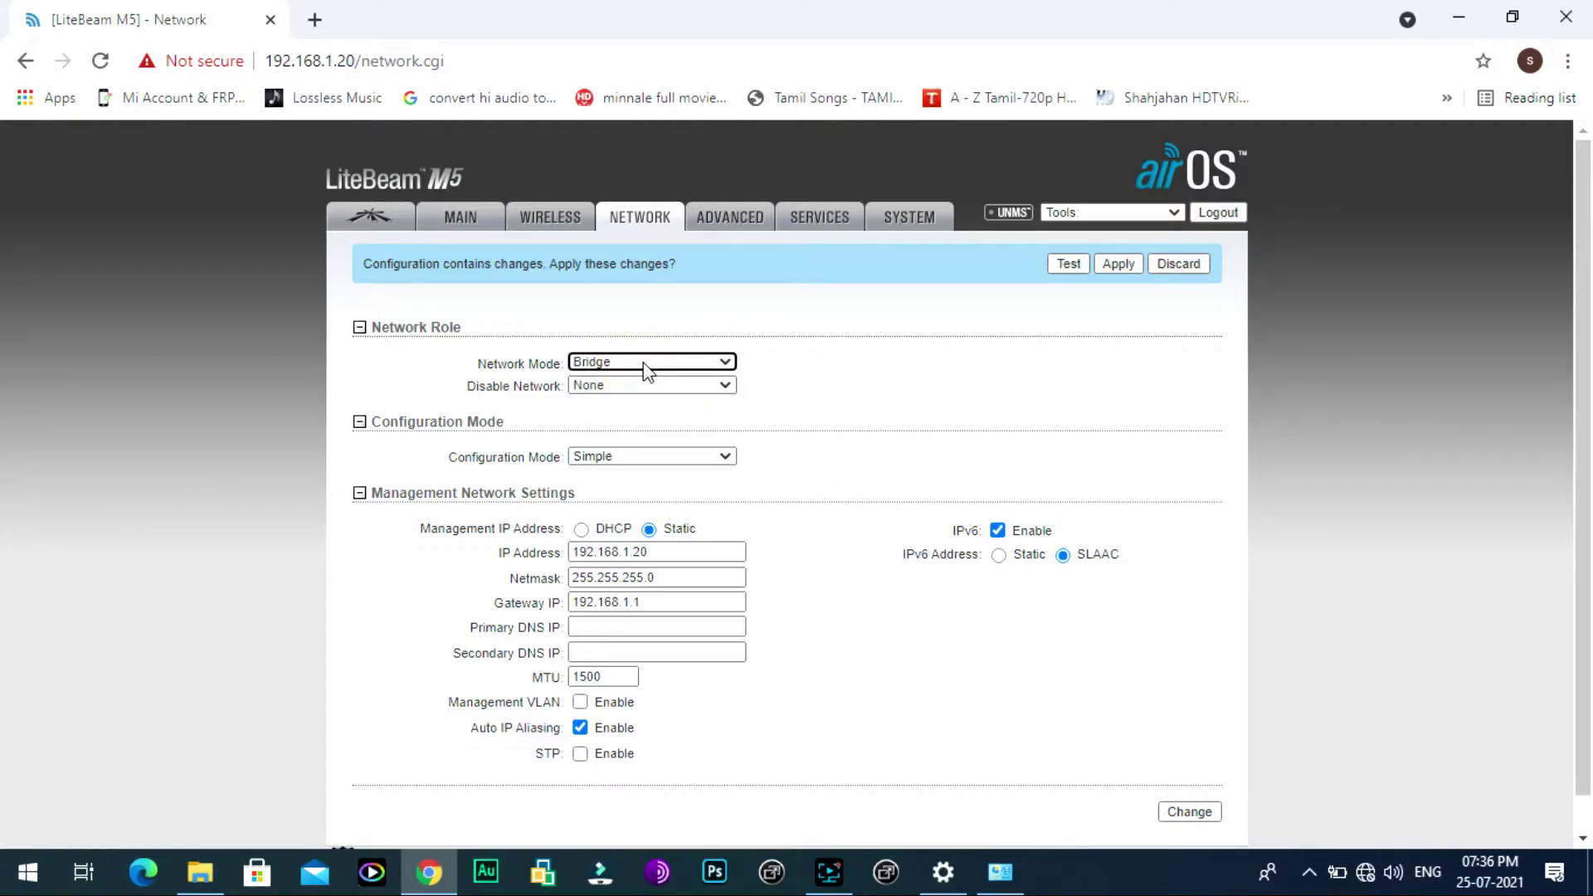
pyautogui.click(695, 386)
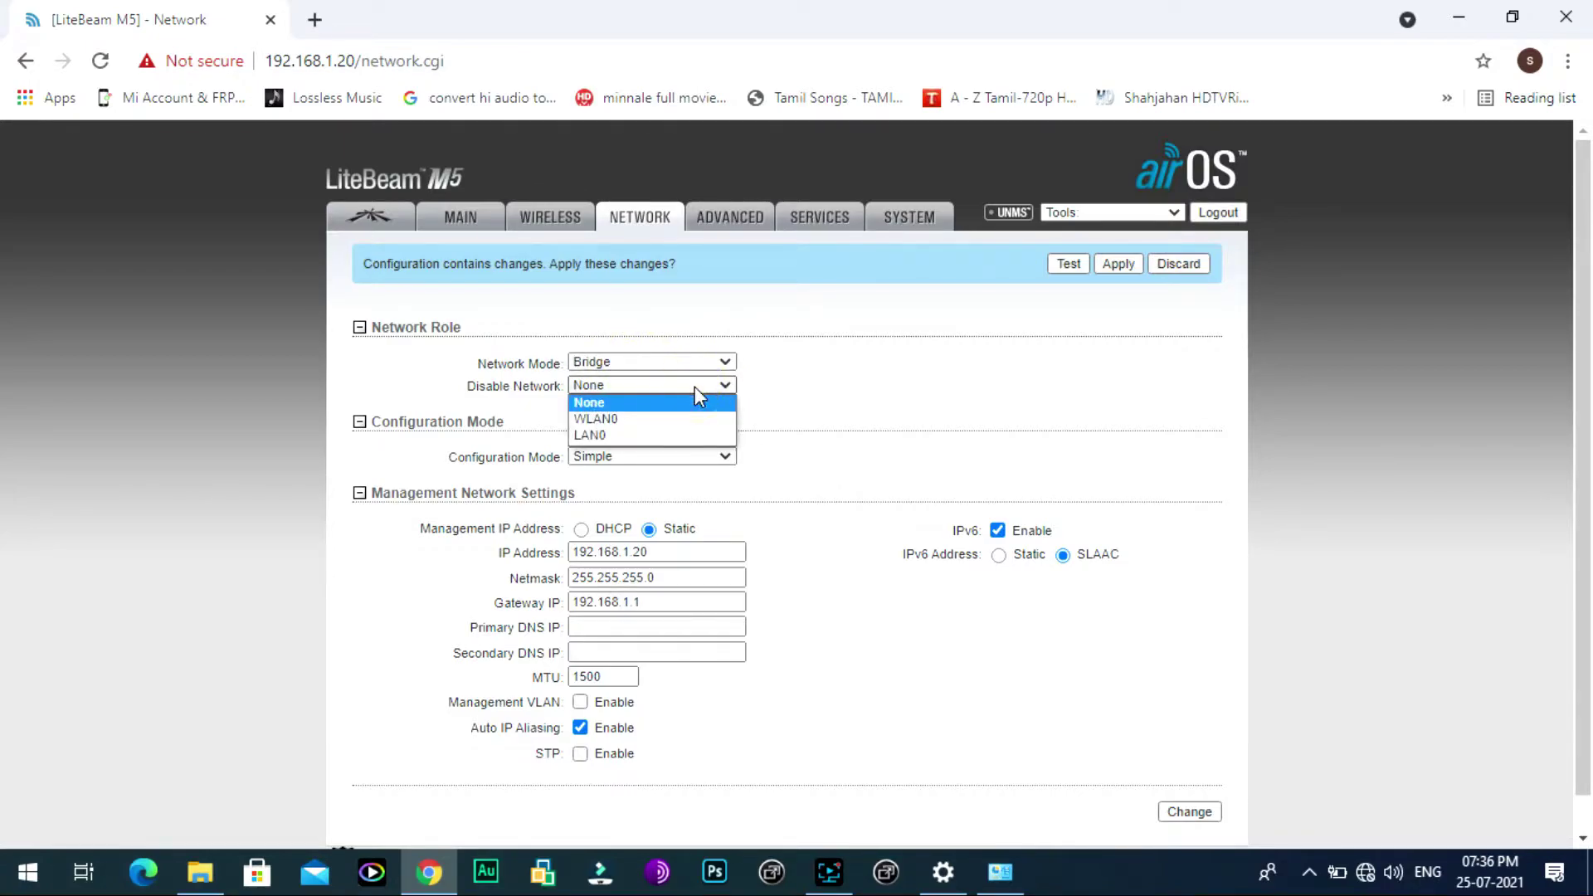
pyautogui.click(695, 386)
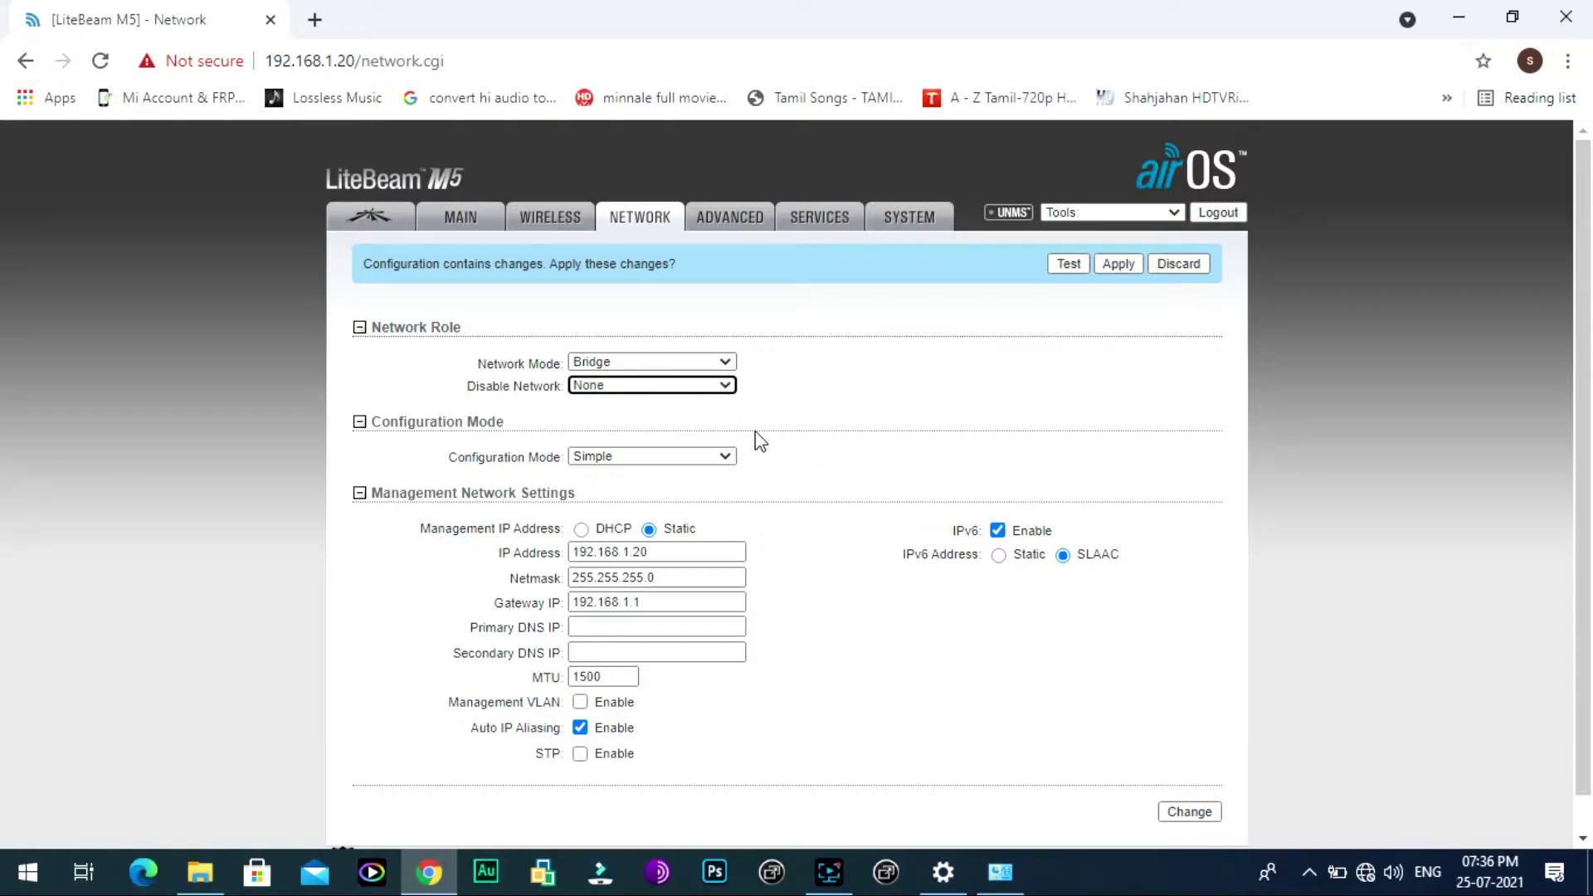
pyautogui.scroll(-1, 835, 453)
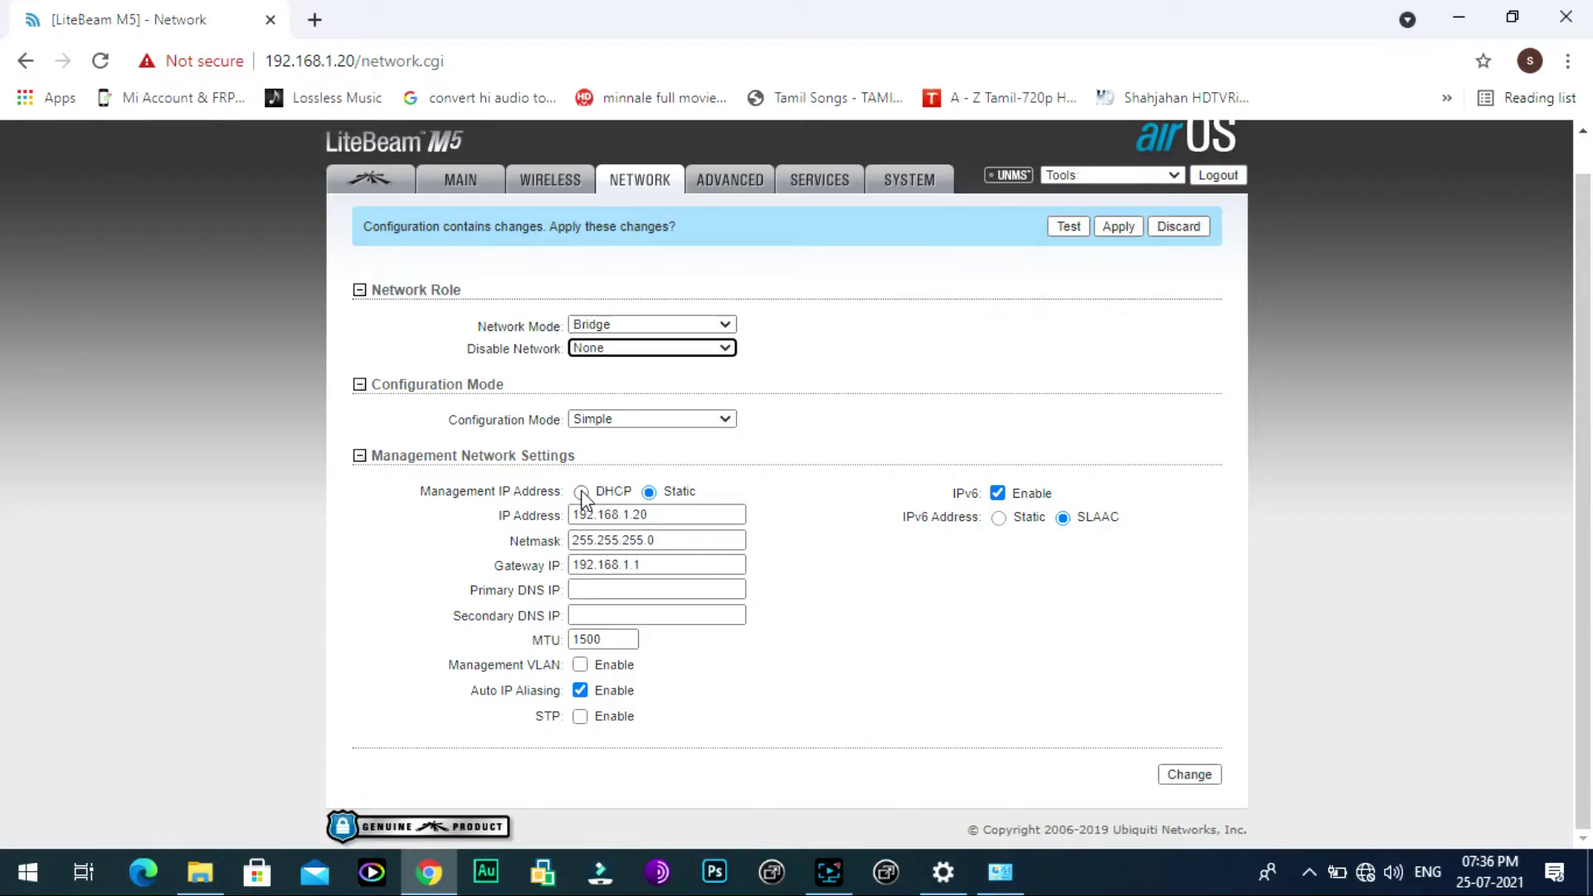
# Step: Switch the management IP to DHCP and change the DHCP fallback IP to 192.168.0.20
pyautogui.click(580, 492)
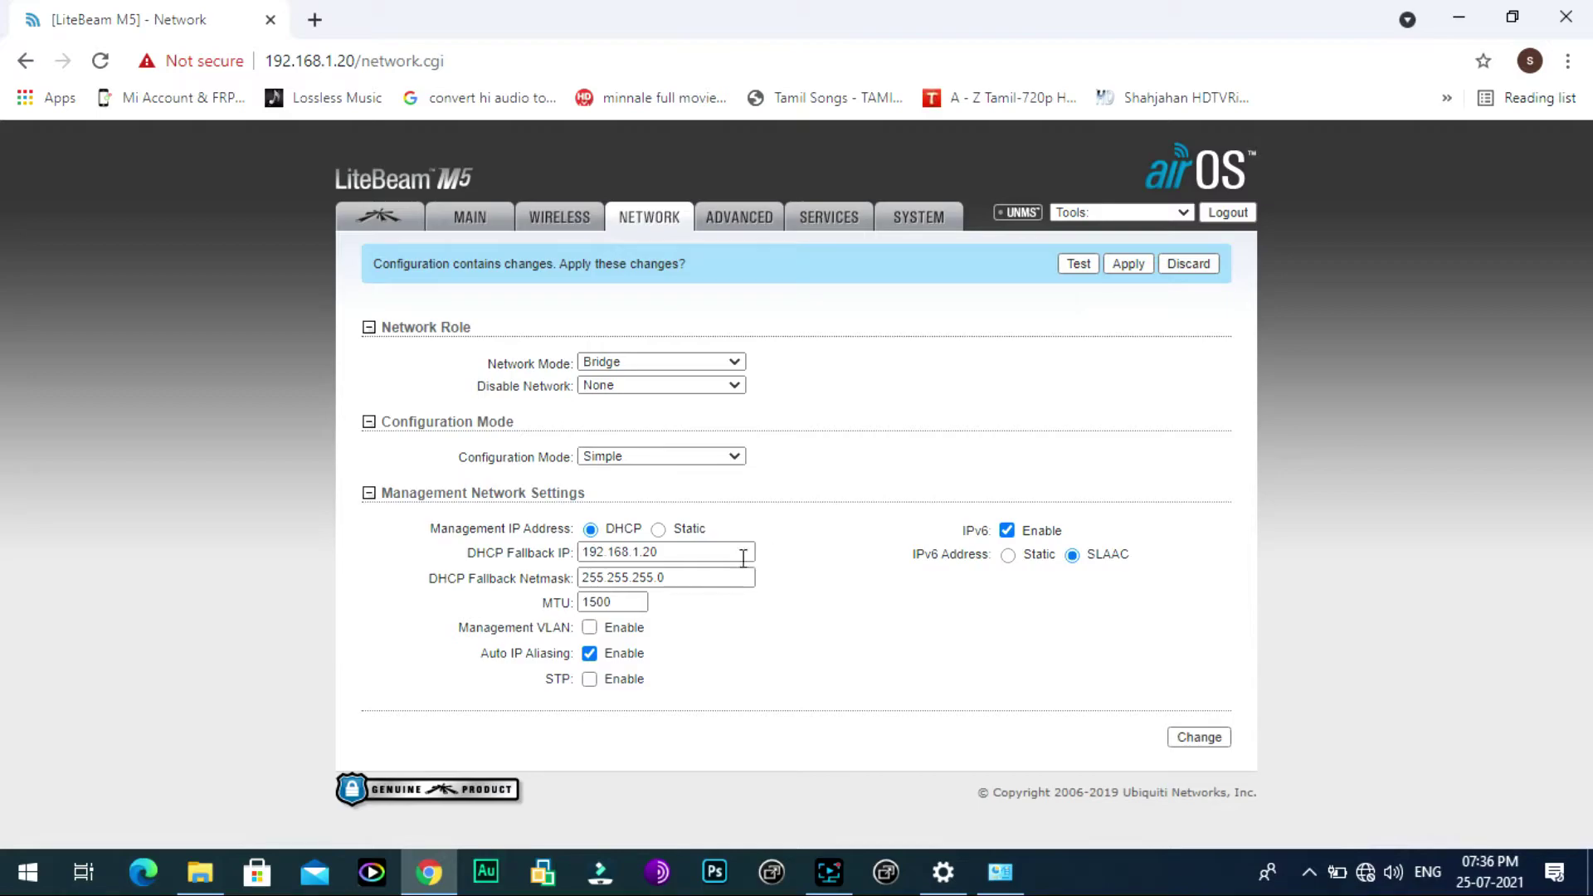
pyautogui.click(676, 551)
pyautogui.click(821, 579)
pyautogui.click(640, 554)
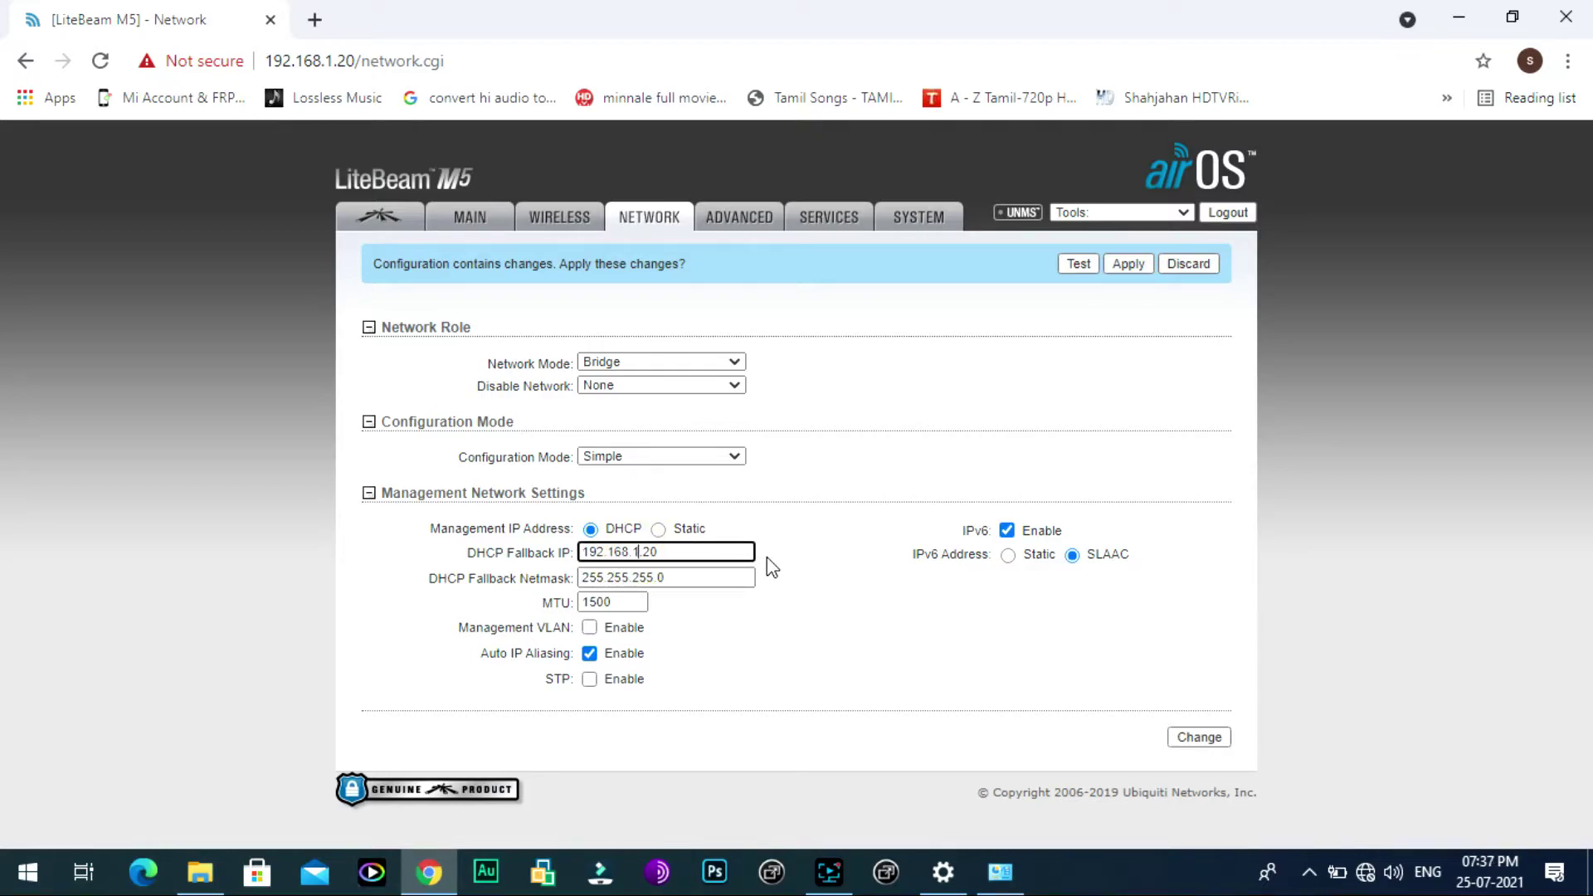
pyautogui.press('BackSpace')
pyautogui.press('BackSpace')
pyautogui.write('0')
# Step: Keep Simple configuration mode, save the network changes and apply the configuration
pyautogui.click(624, 453)
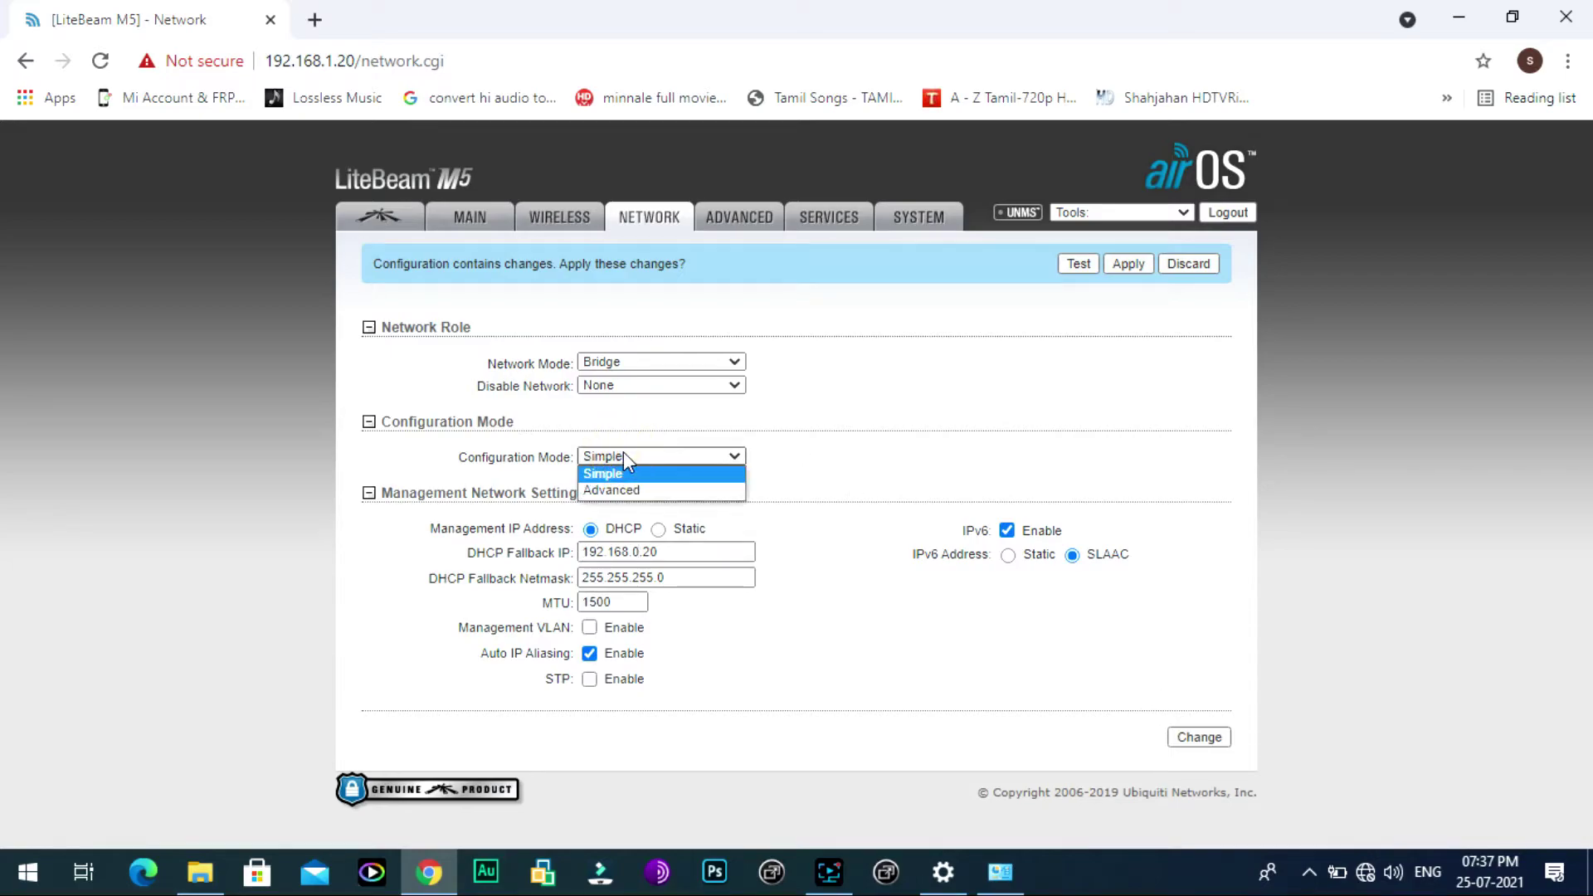
pyautogui.click(624, 453)
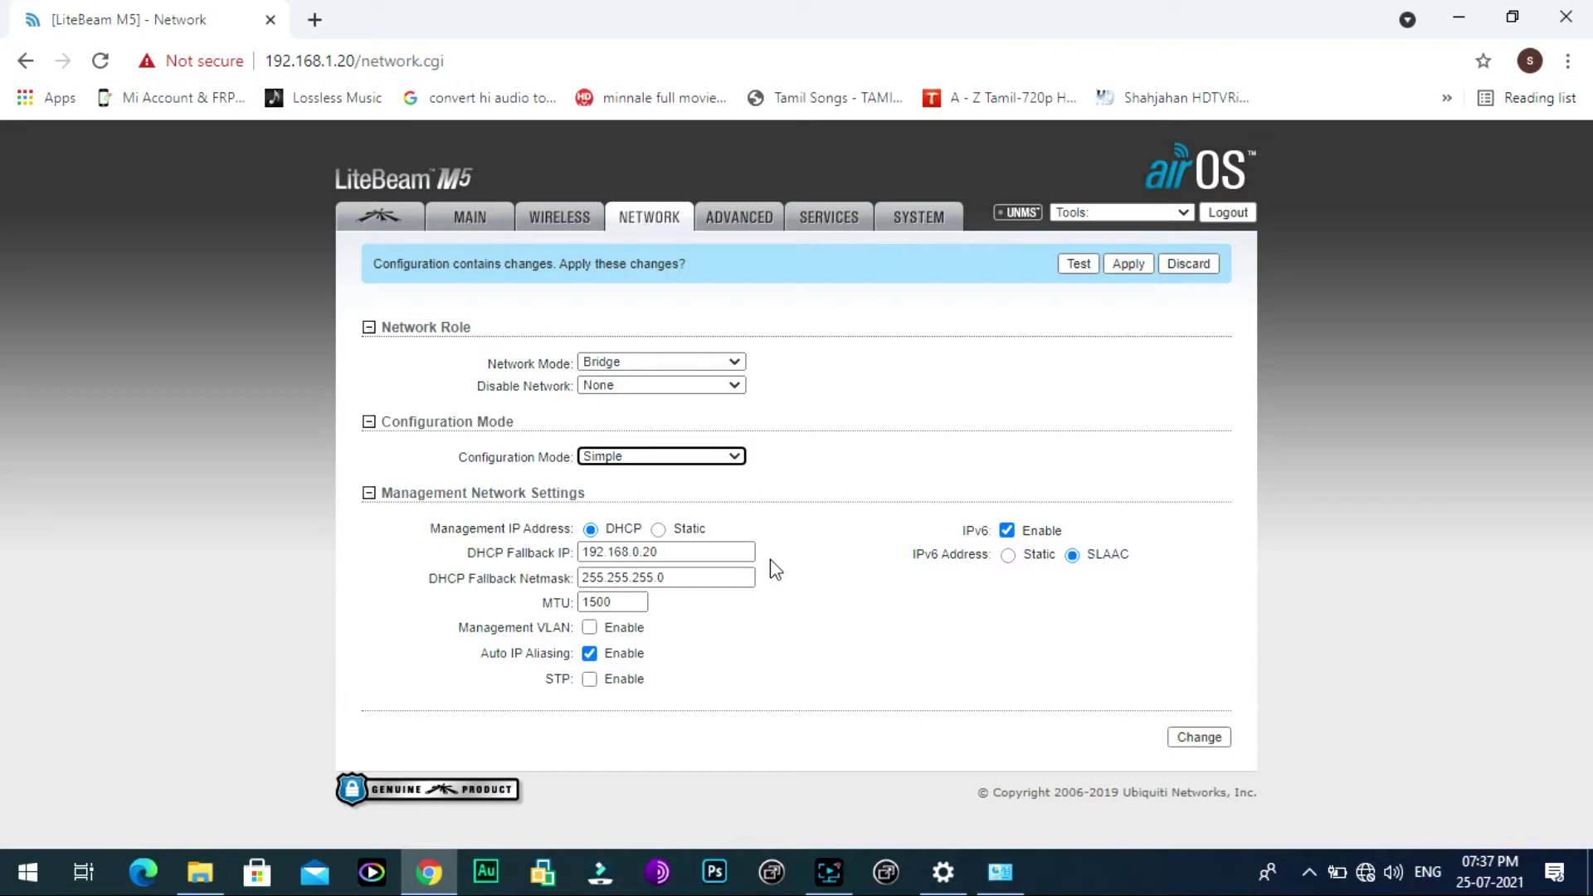
pyautogui.click(1198, 740)
pyautogui.click(1129, 266)
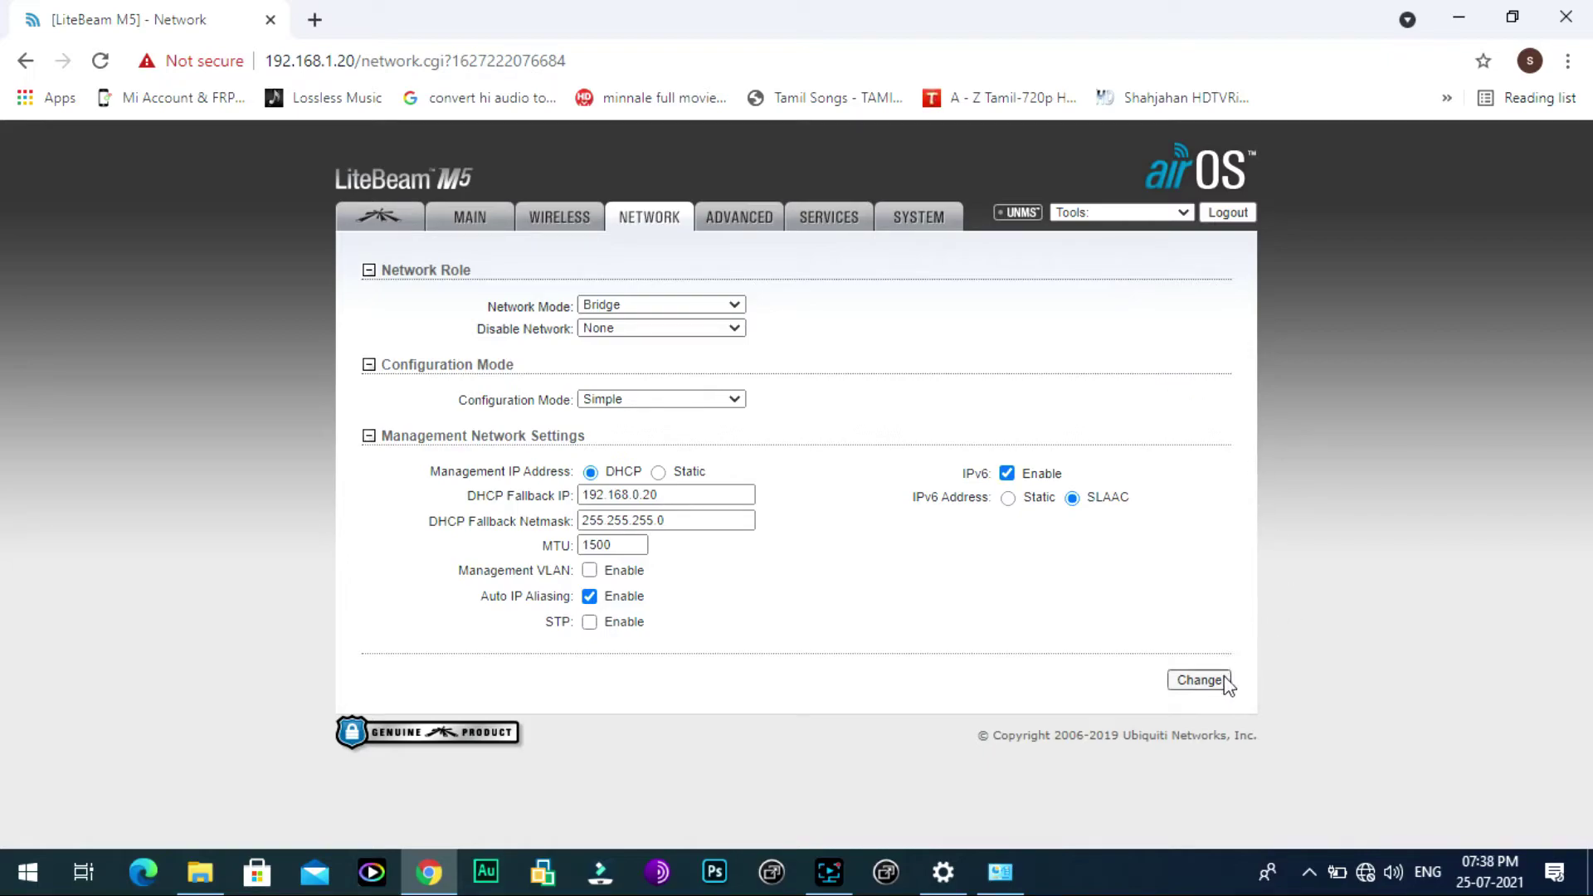
pyautogui.click(1200, 681)
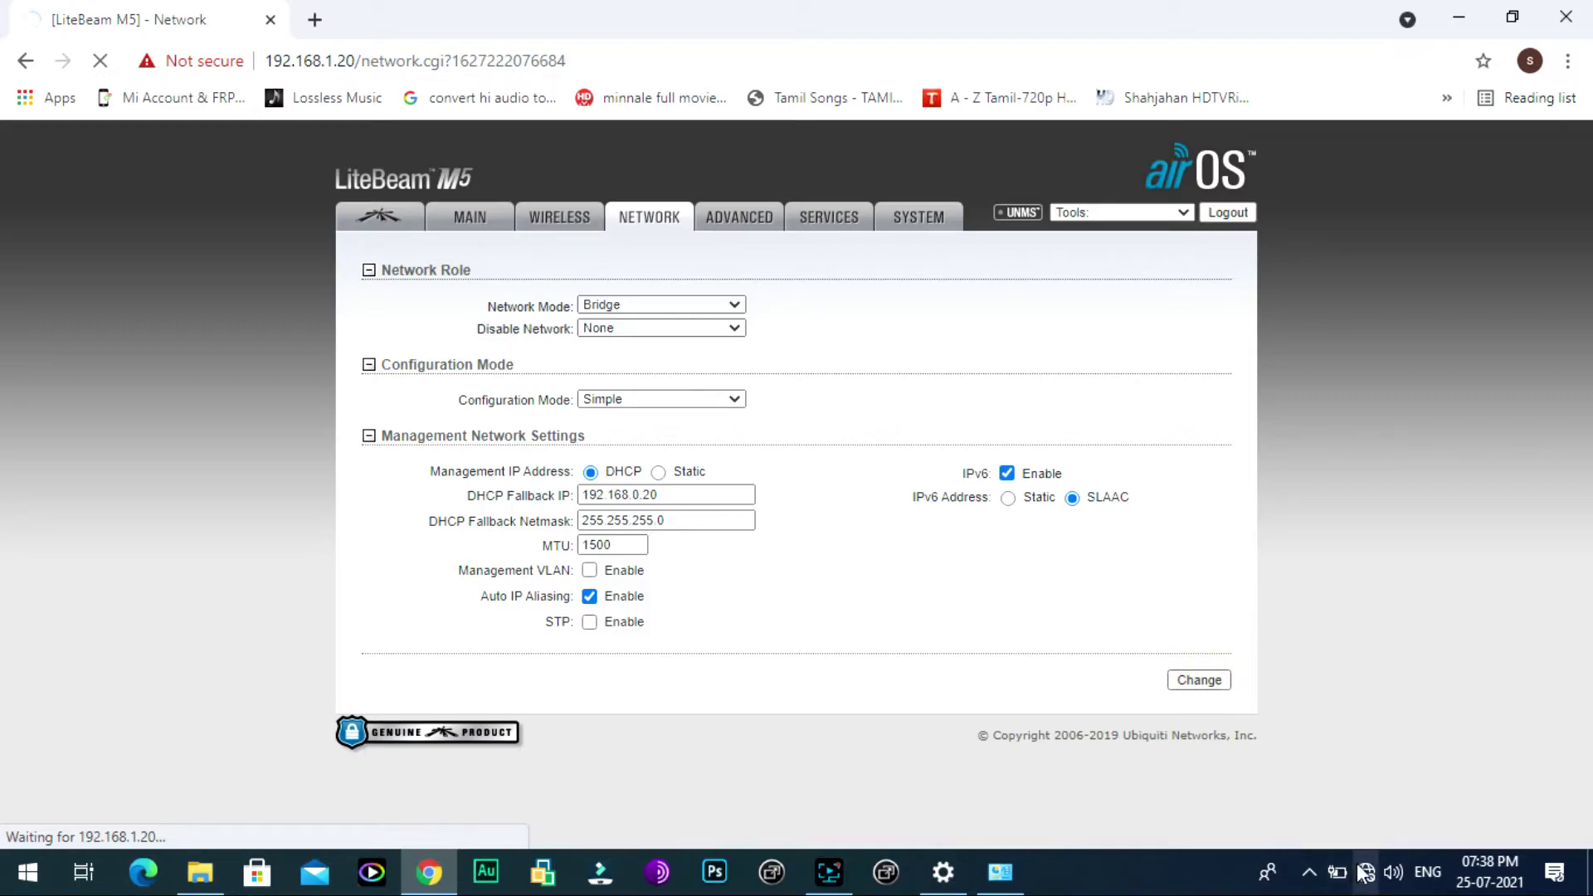
# Step: Open Ethernet 2's properties from its status window and select Internet Protocol Version 4 (TCP/IPv4)
pyautogui.click(943, 872)
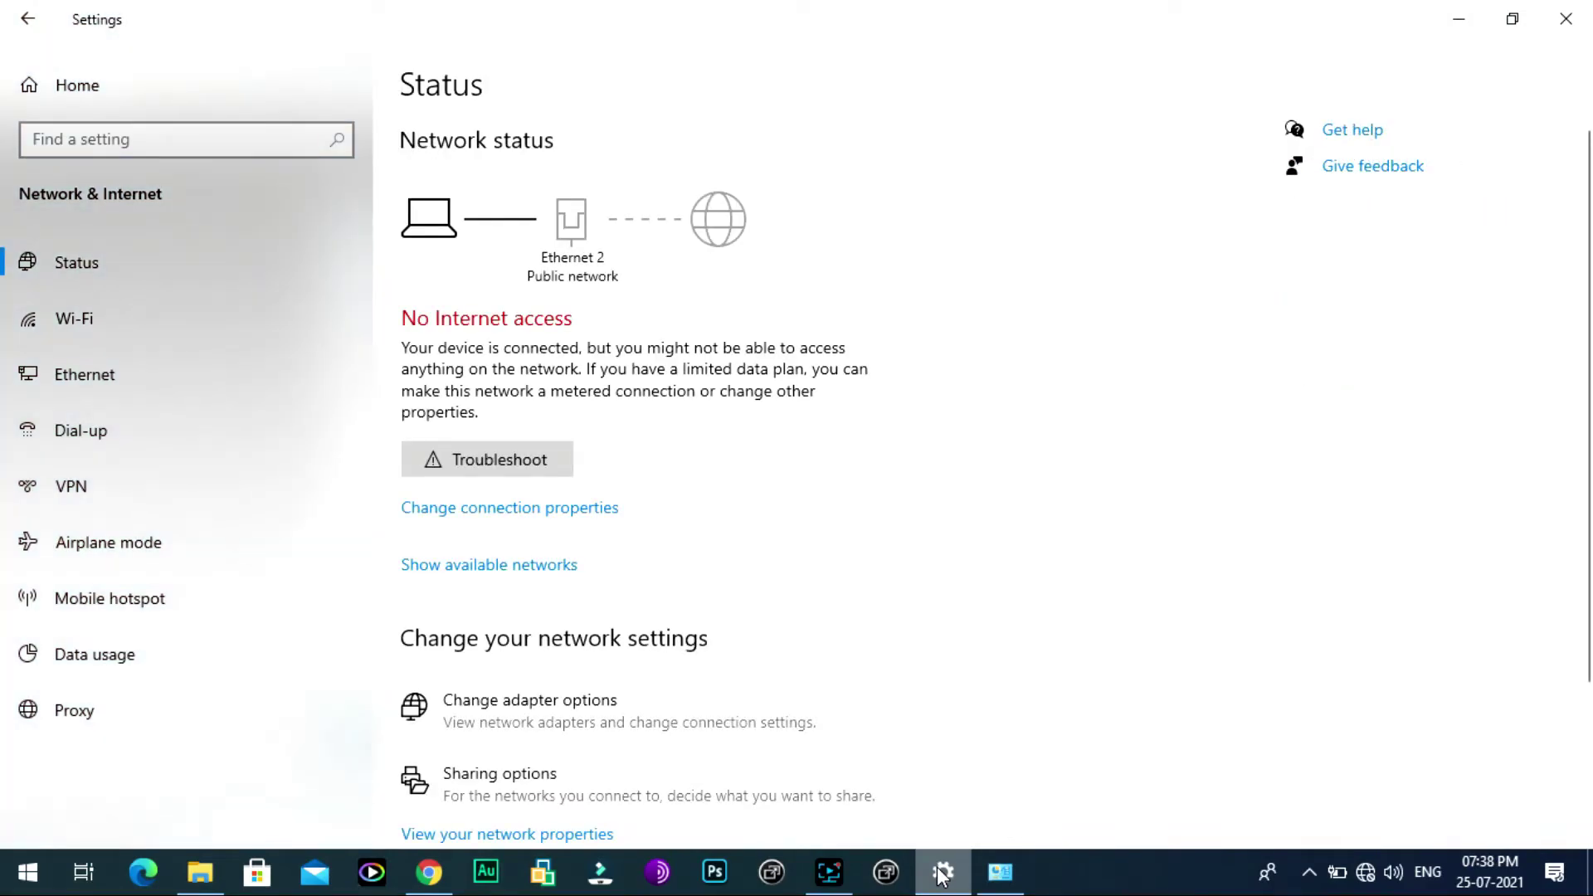
pyautogui.click(122, 372)
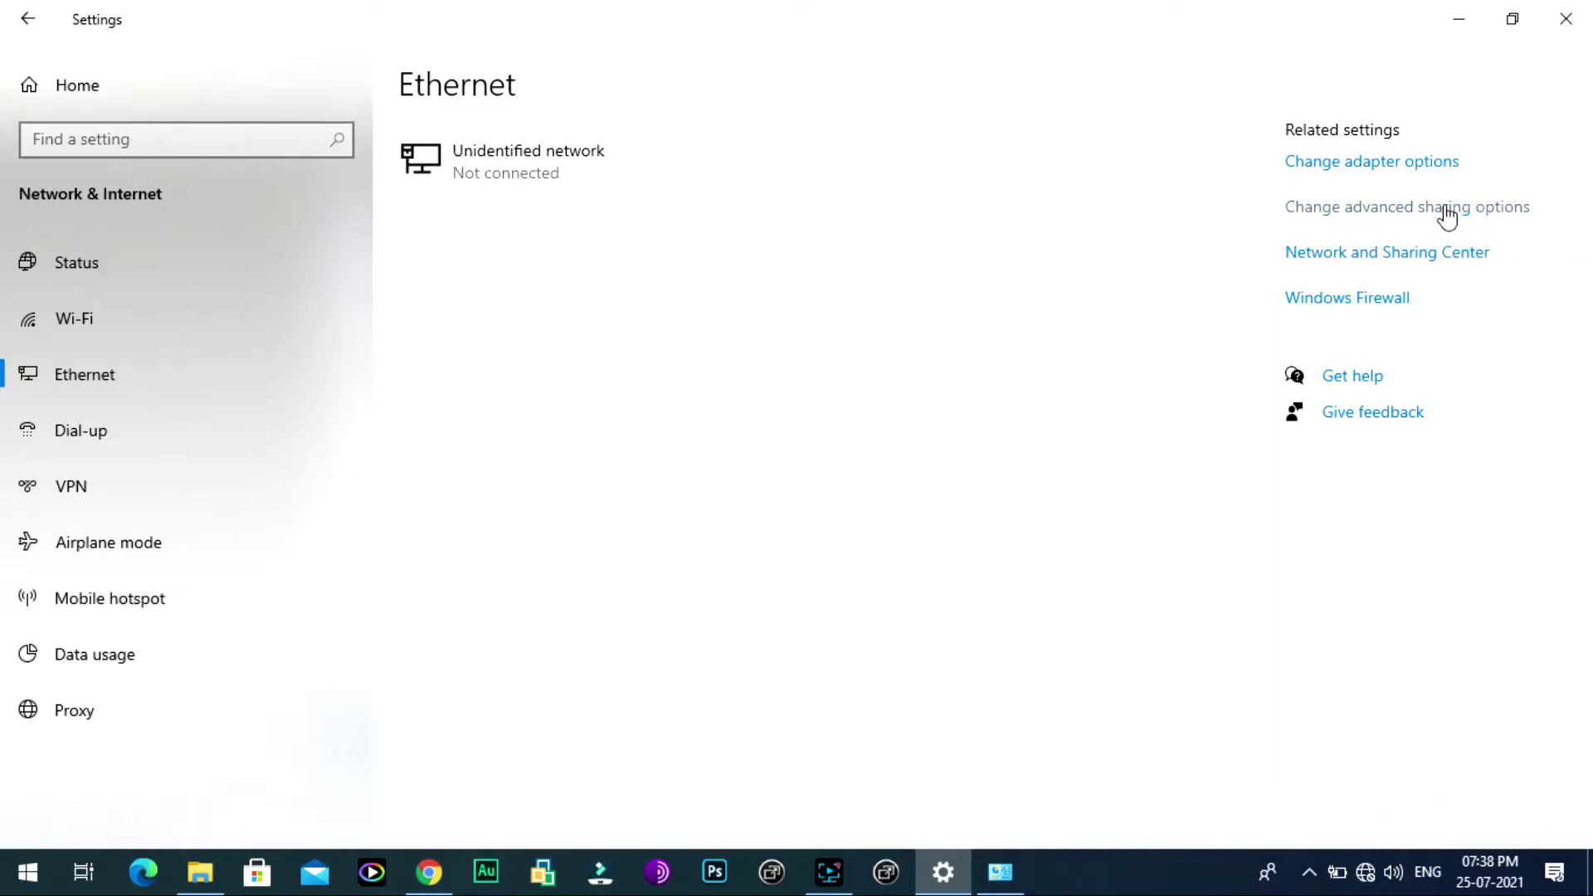
pyautogui.click(1393, 163)
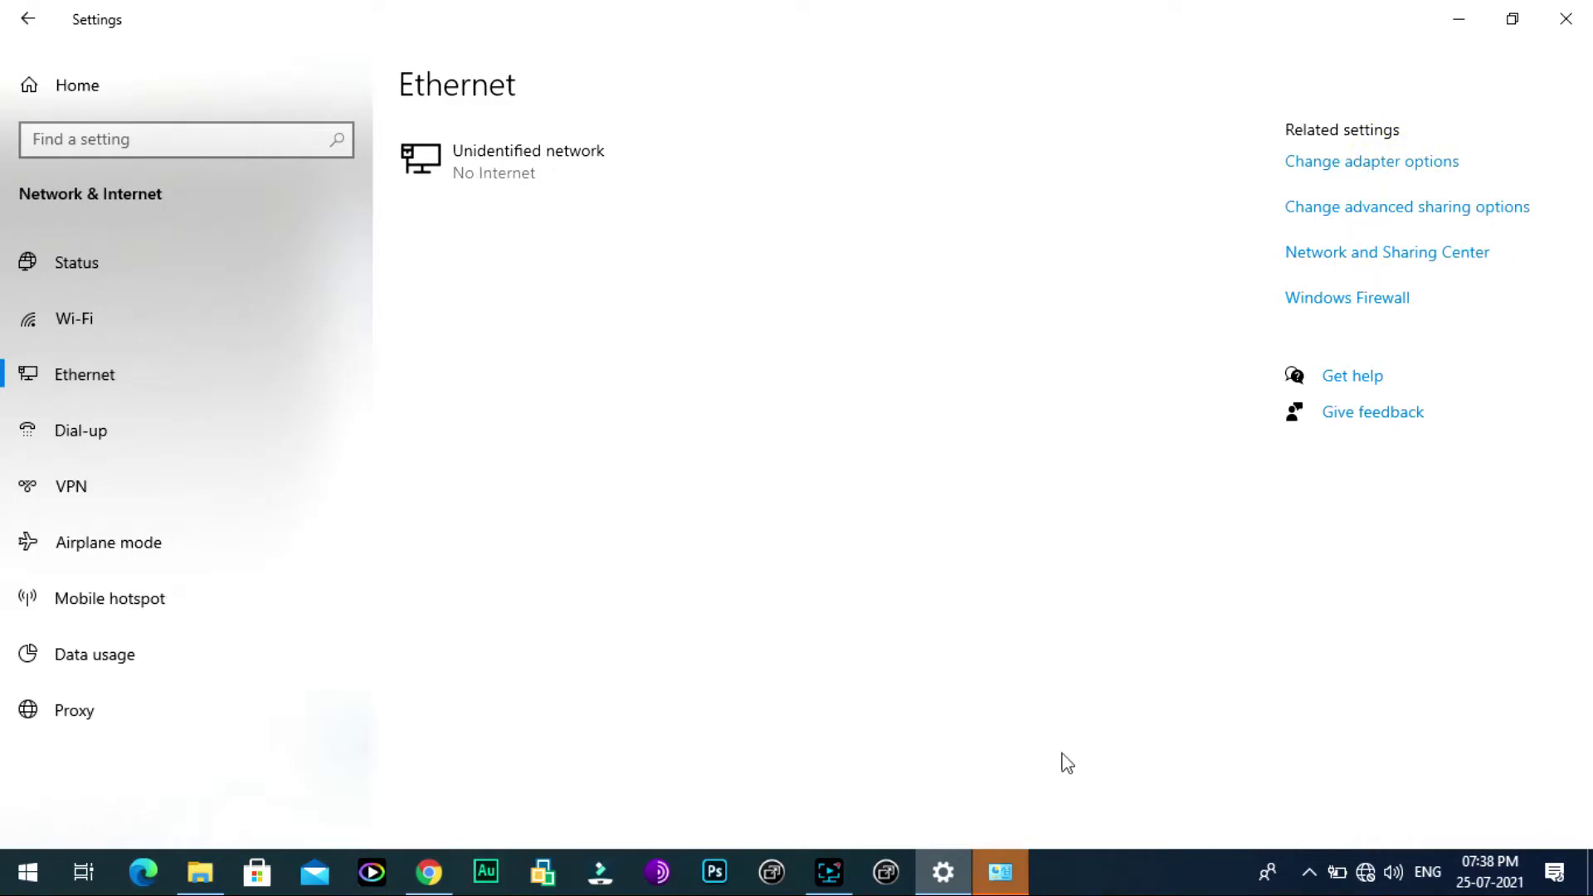
pyautogui.rightClick(296, 235)
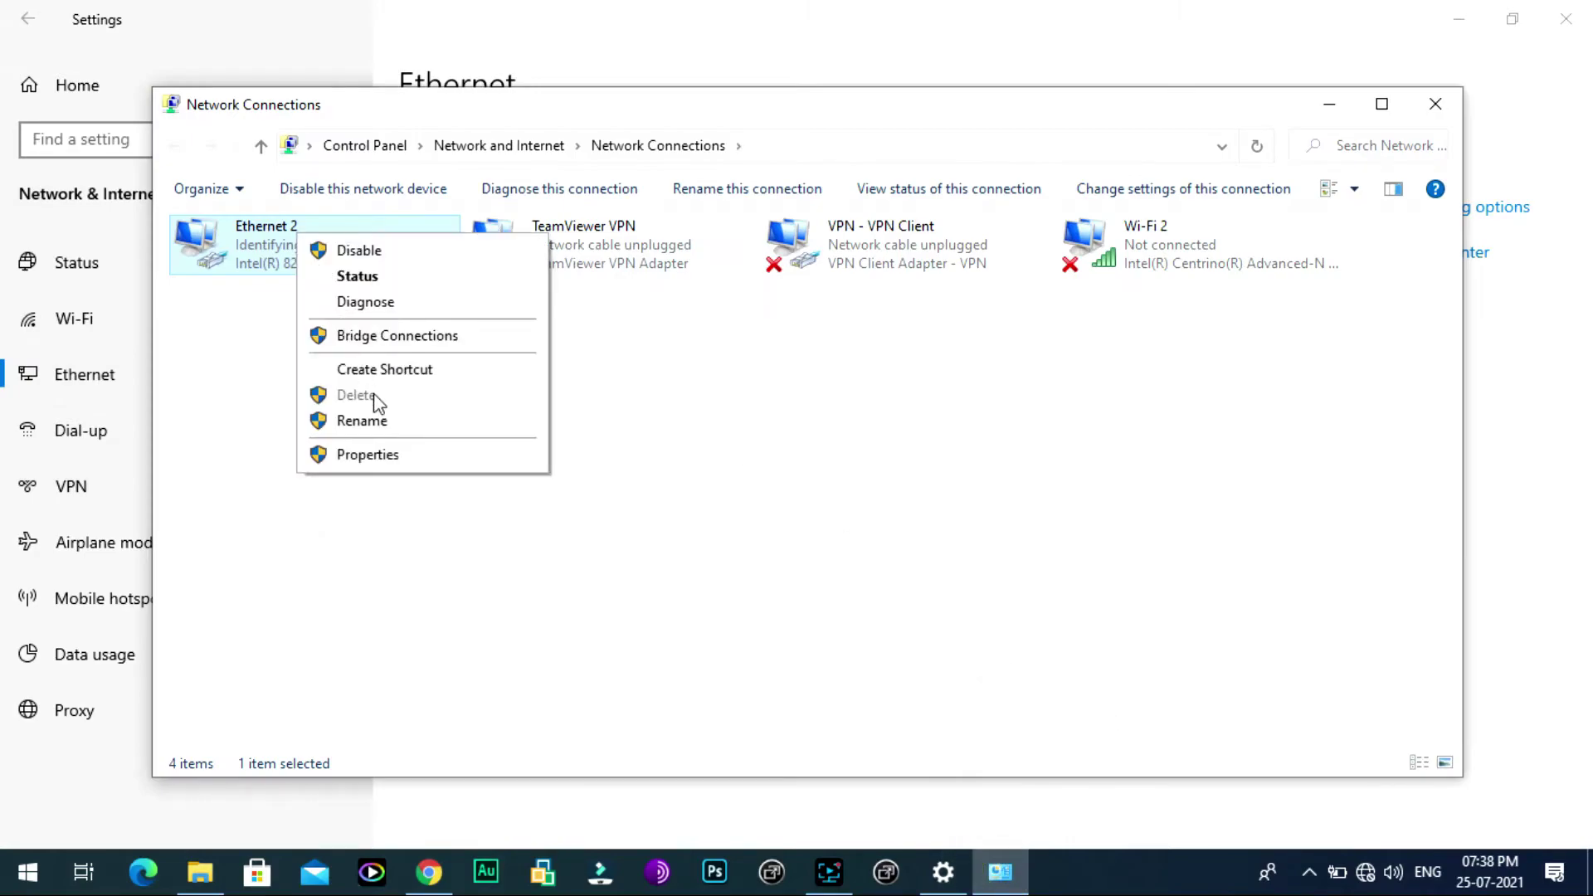
pyautogui.click(380, 280)
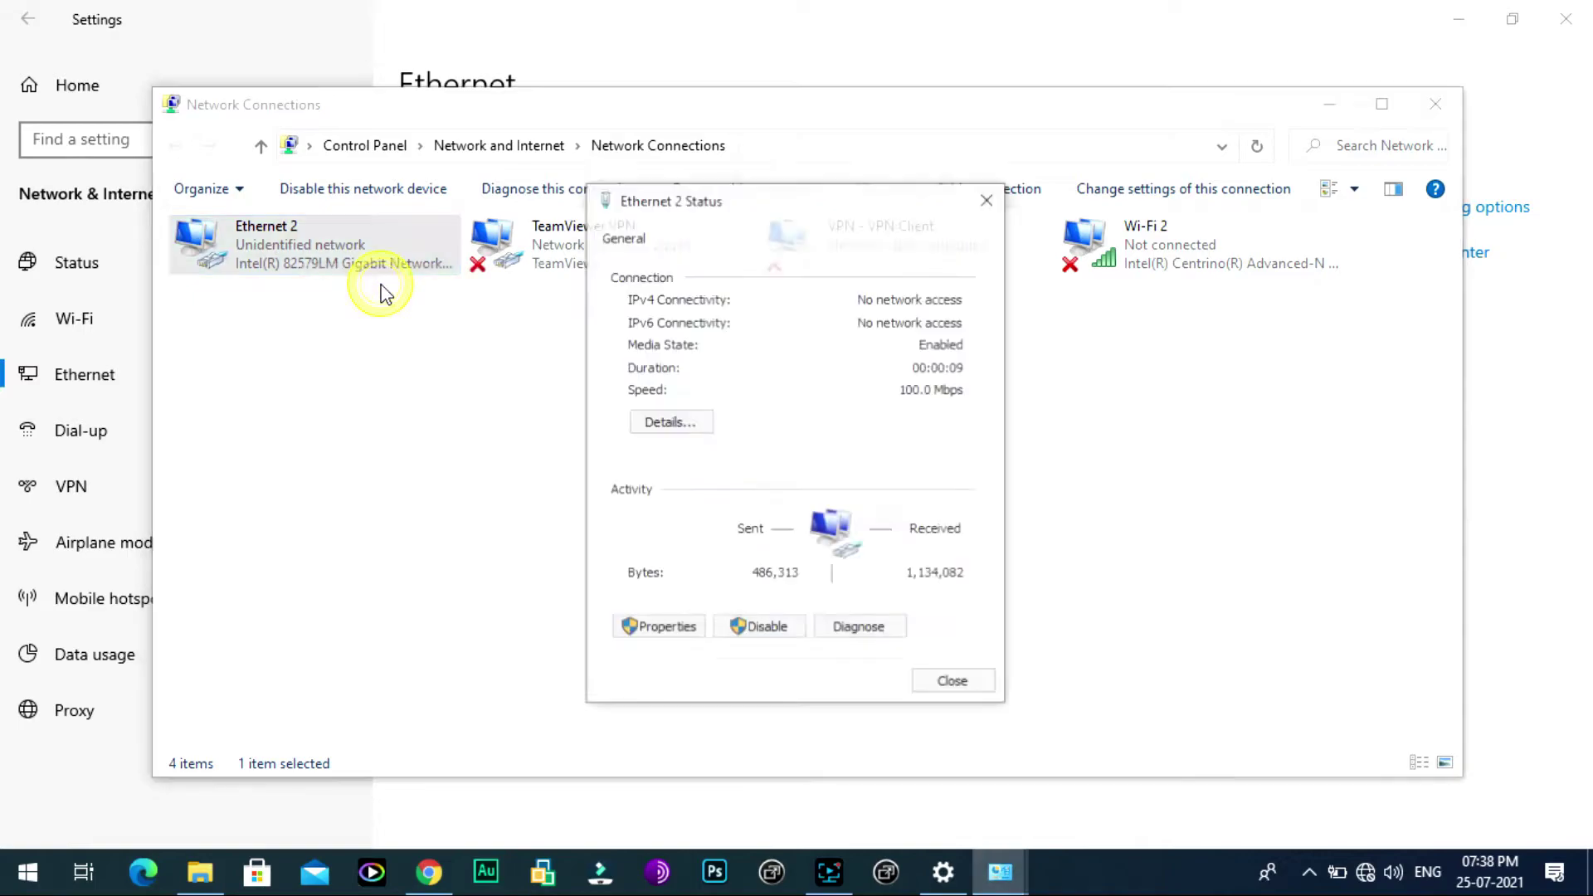
pyautogui.click(651, 628)
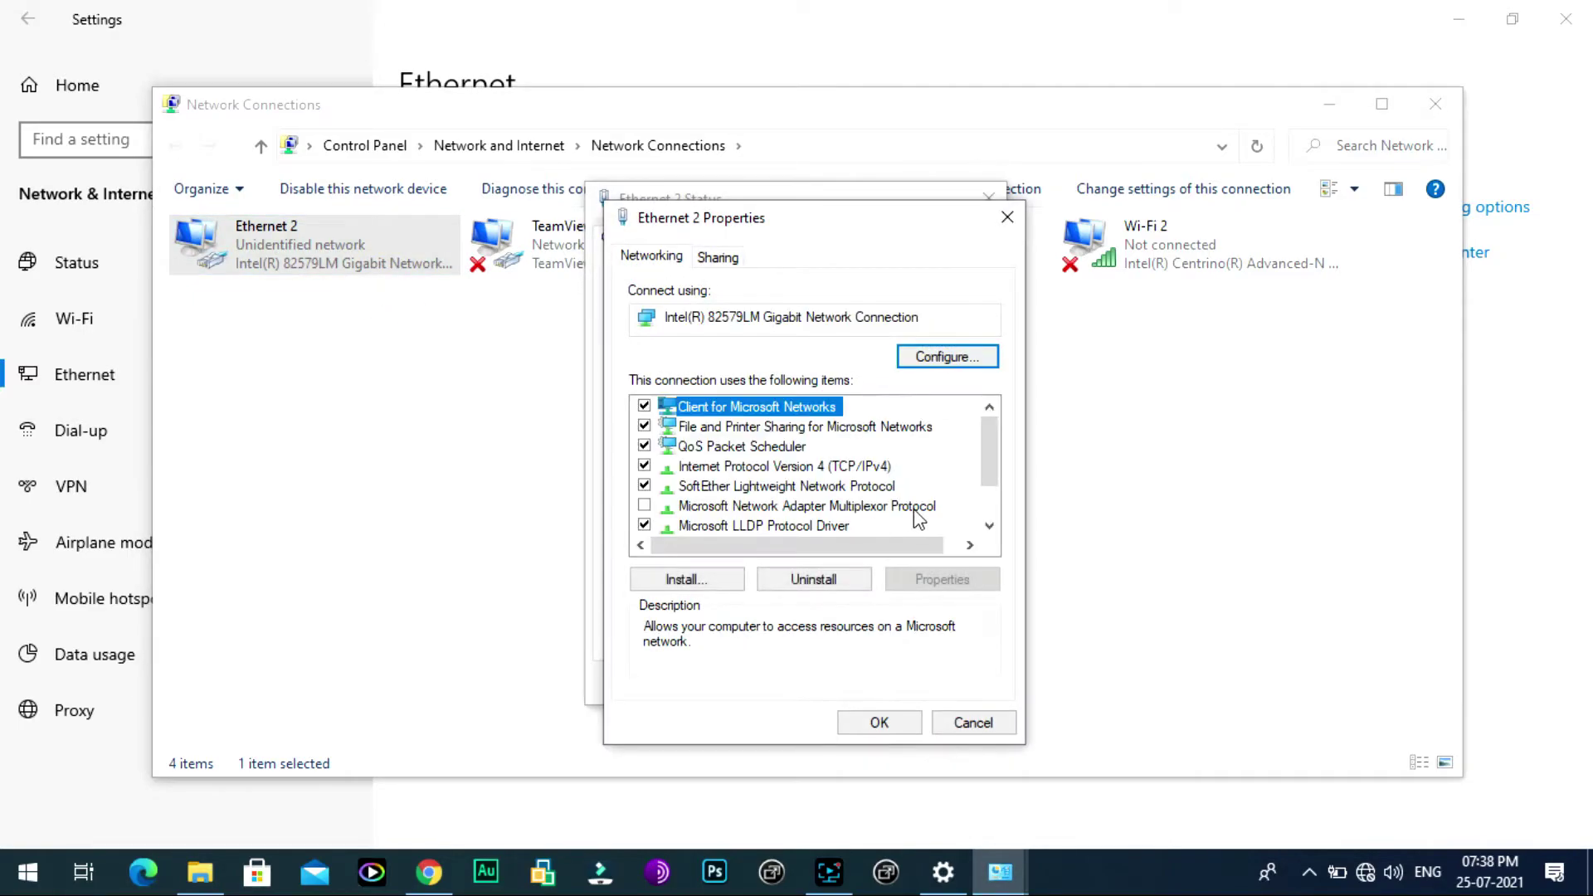
pyautogui.click(871, 469)
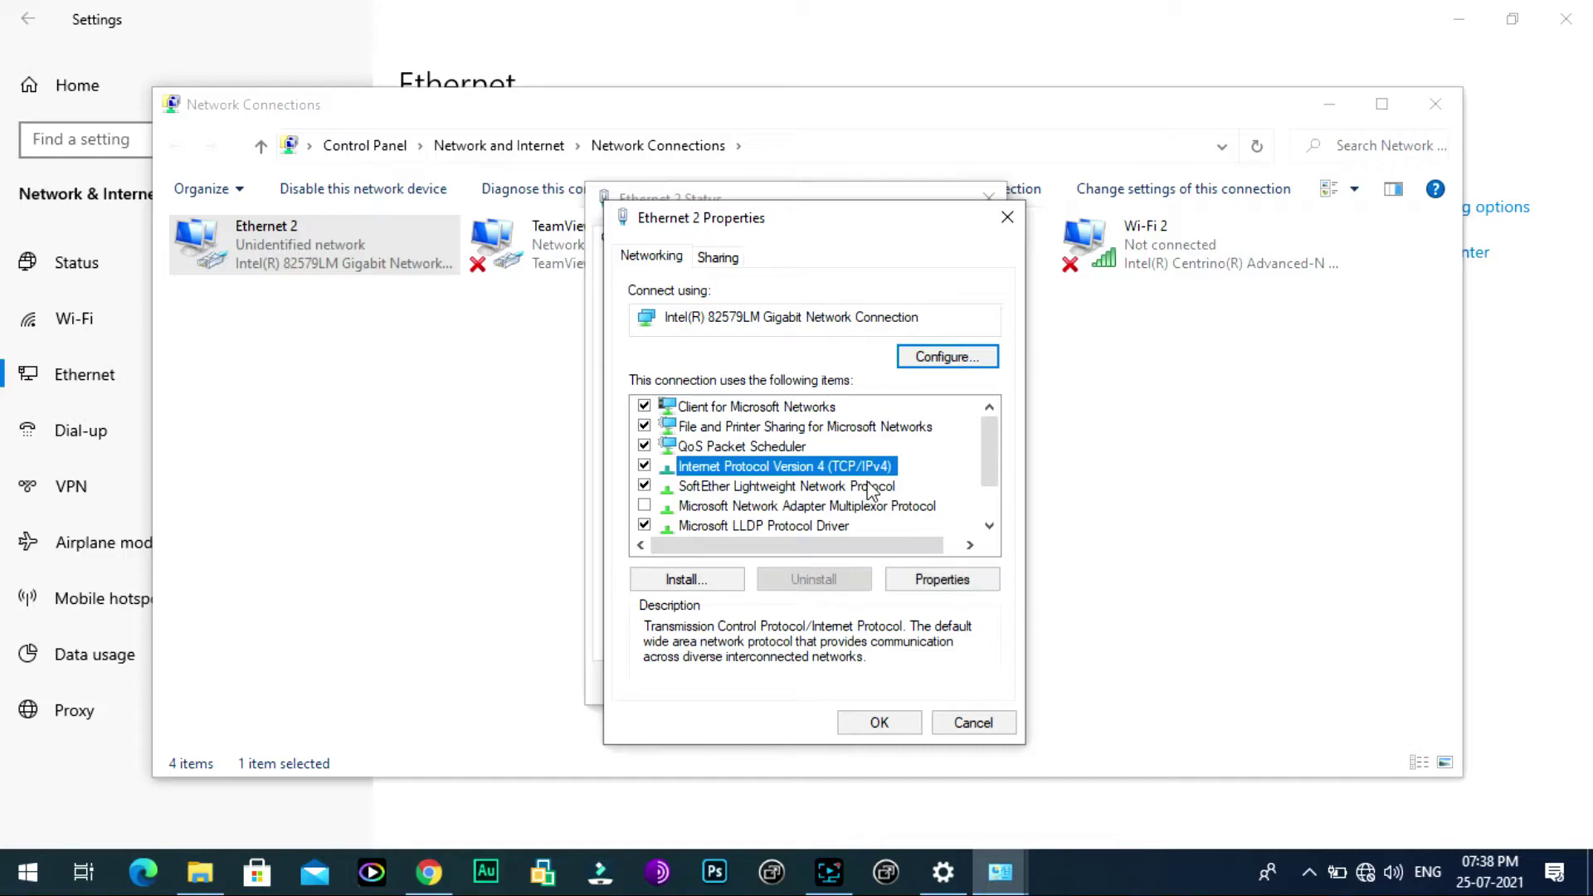
# Step: Change Ethernet 2's IPv4 address to 192.168.0.2 and gateway to 192.168.0.1, and confirm
pyautogui.doubleClick(870, 471)
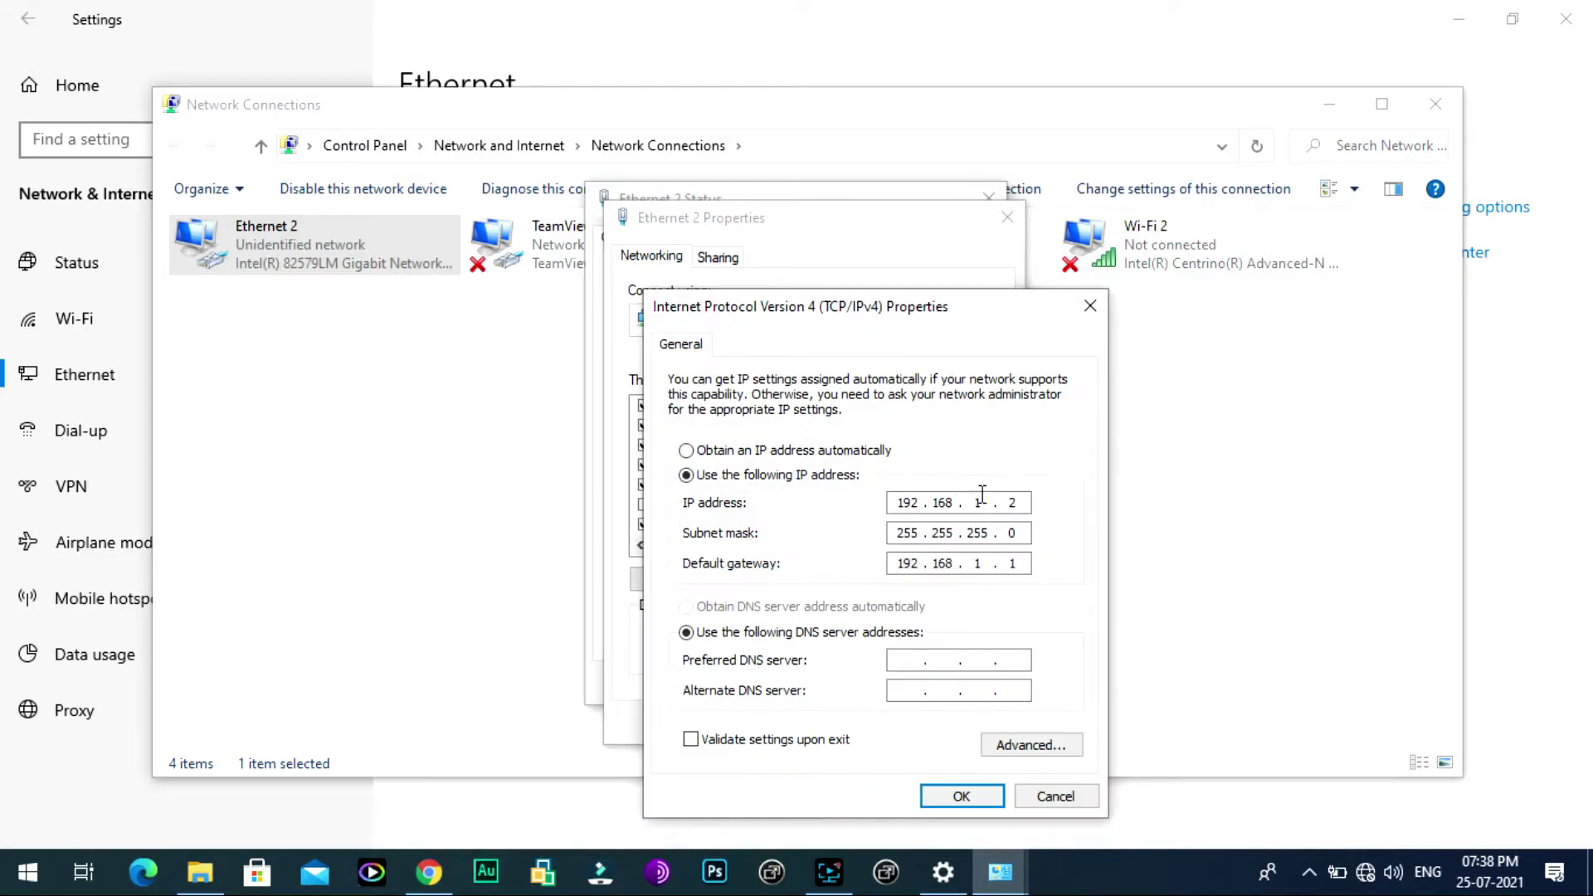
pyautogui.press('Tab')
pyautogui.click(981, 499)
pyautogui.press('BackSpace')
pyautogui.write('0')
pyautogui.click(978, 561)
pyautogui.write('0')
pyautogui.click(961, 796)
# Step: Close the Ethernet 2 properties and status windows and return to Chrome
pyautogui.click(884, 727)
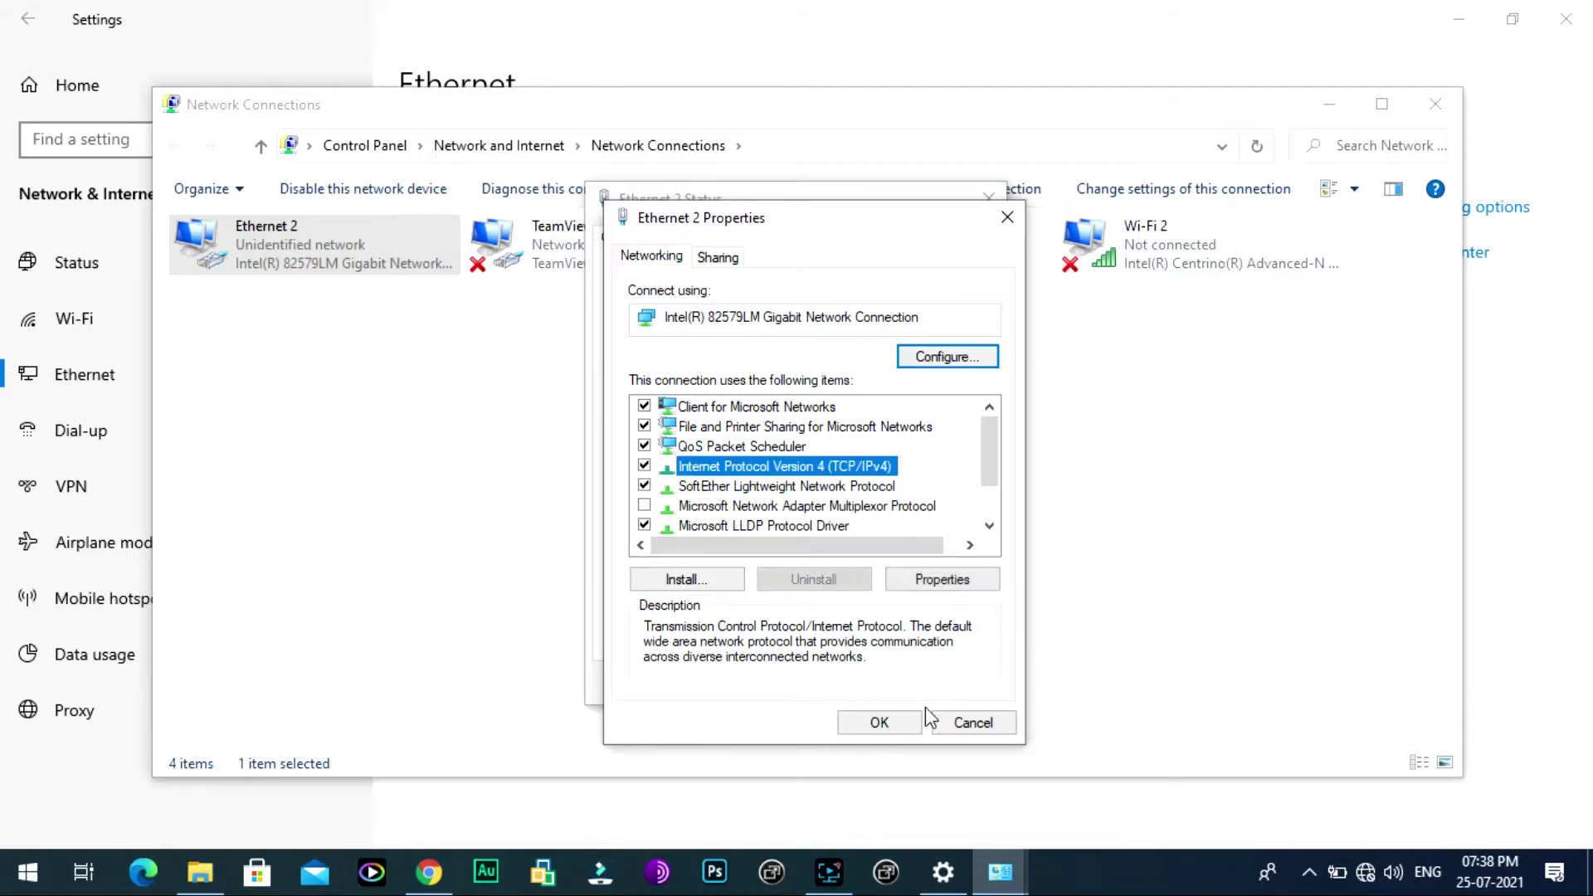
pyautogui.click(882, 721)
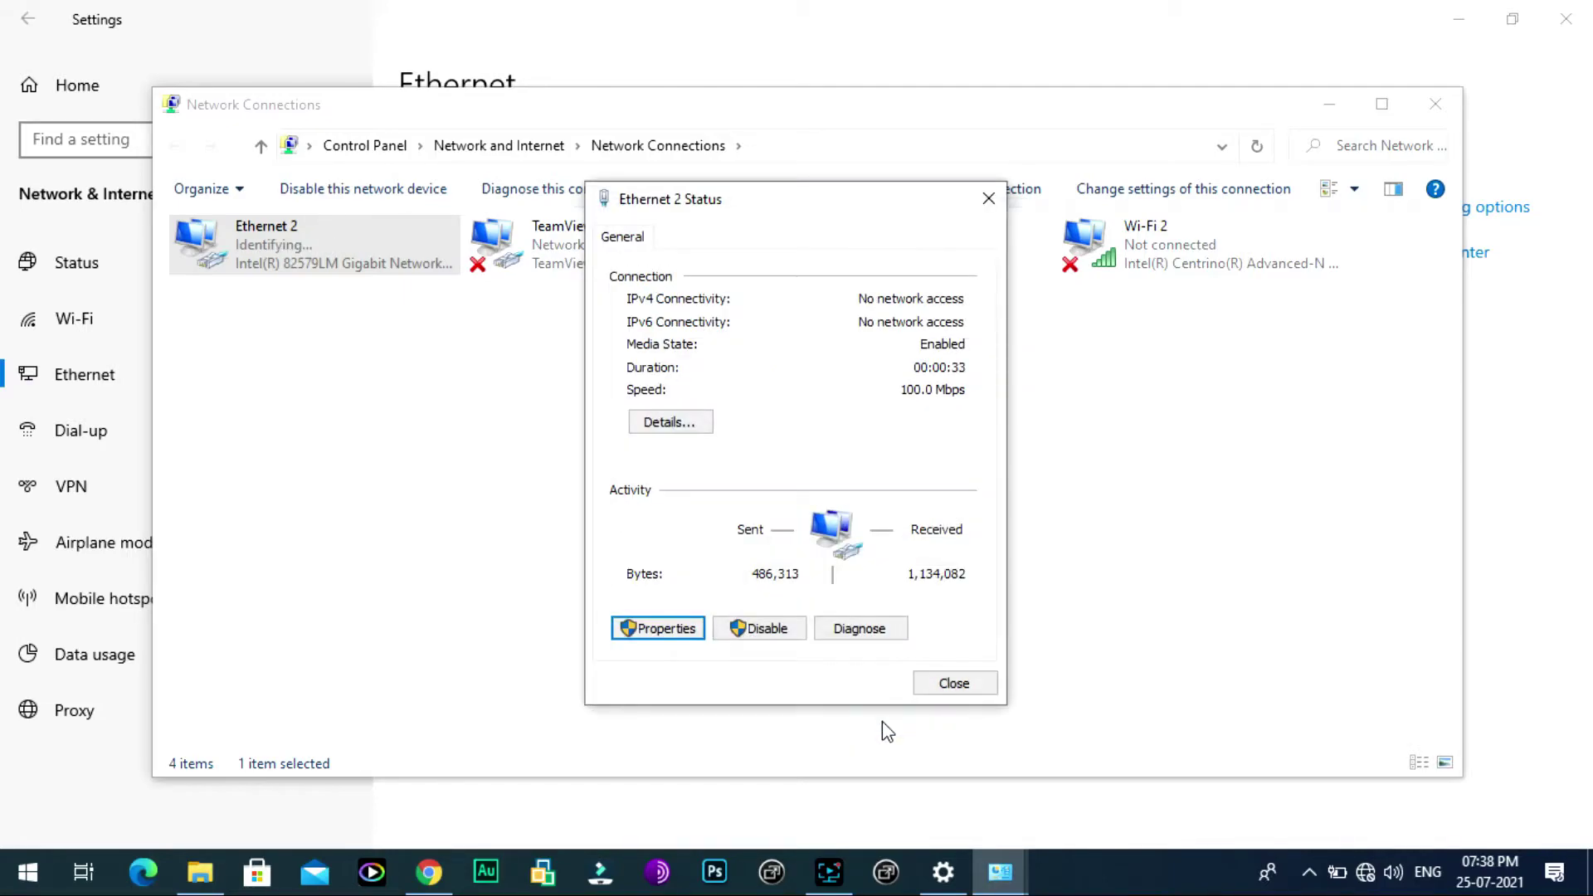
pyautogui.click(955, 683)
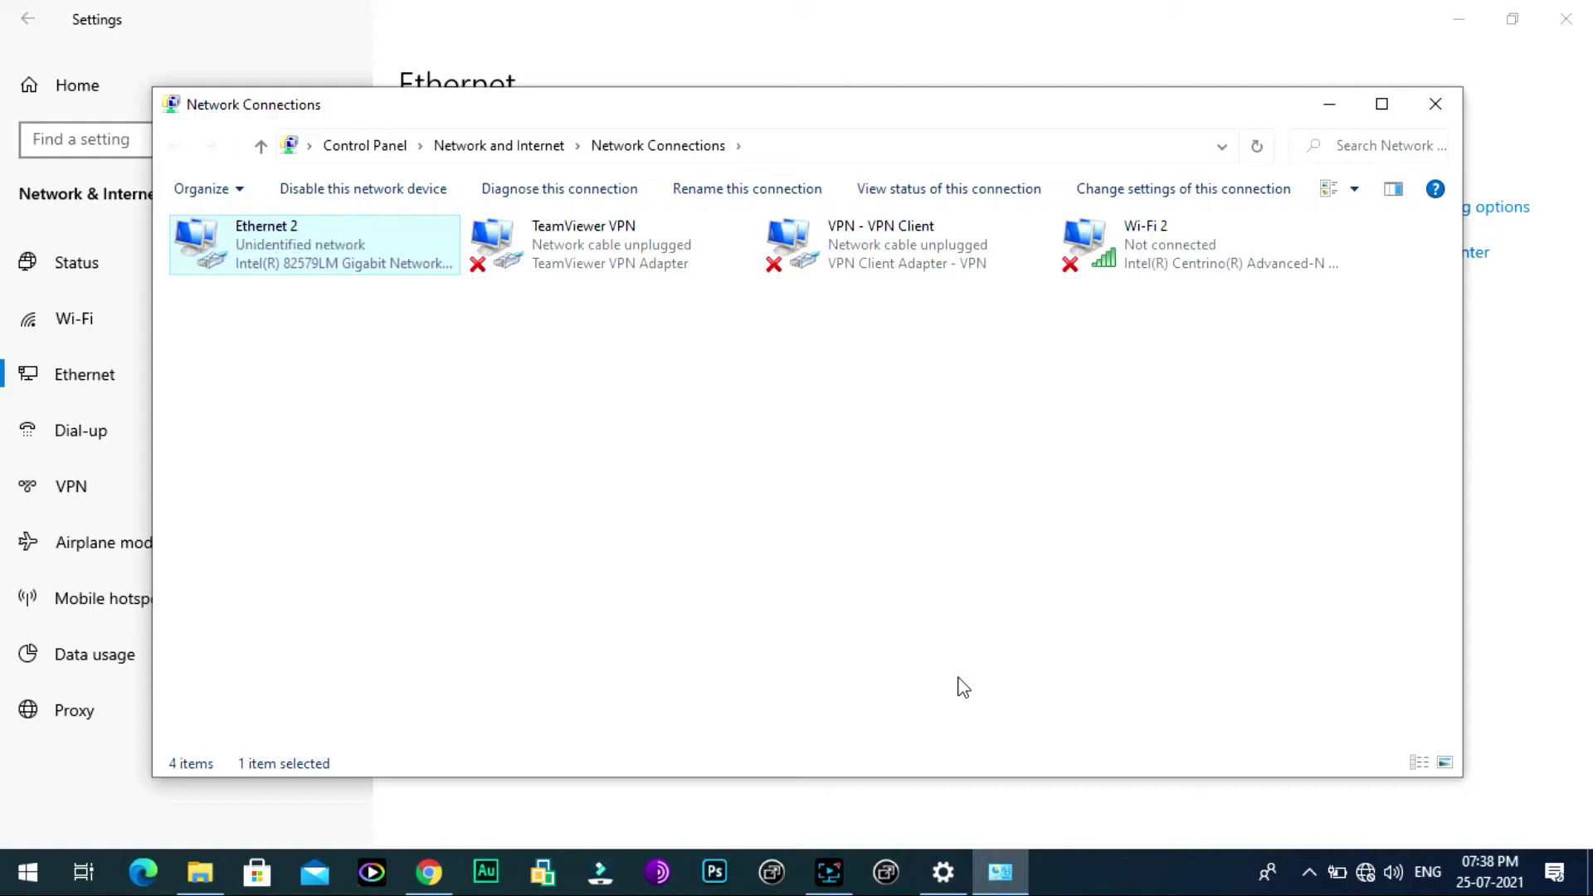
pyautogui.click(484, 399)
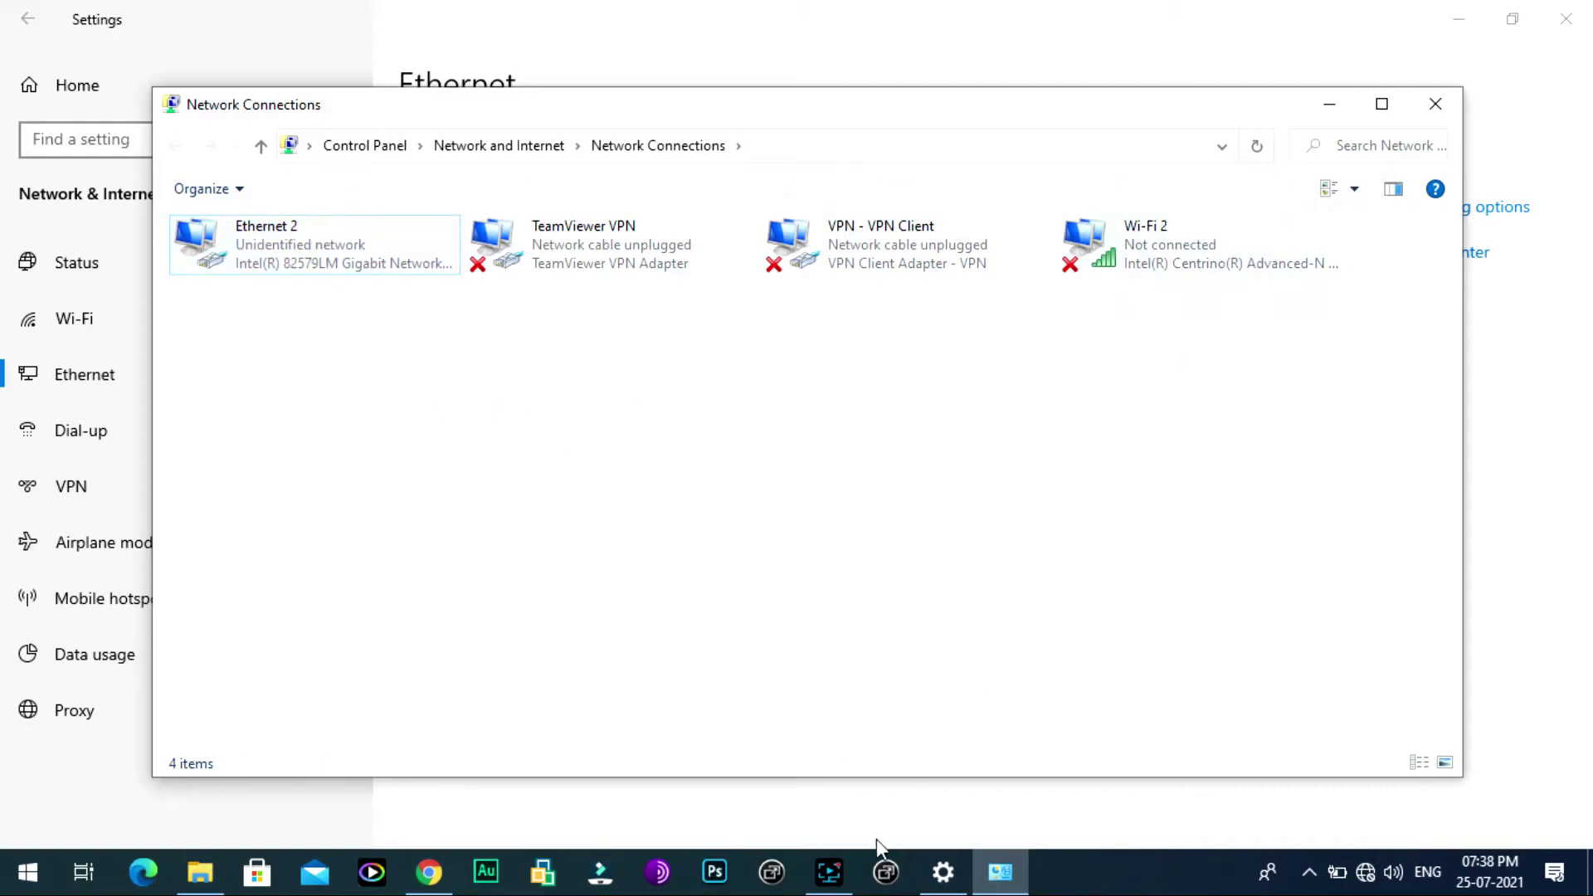
pyautogui.click(429, 871)
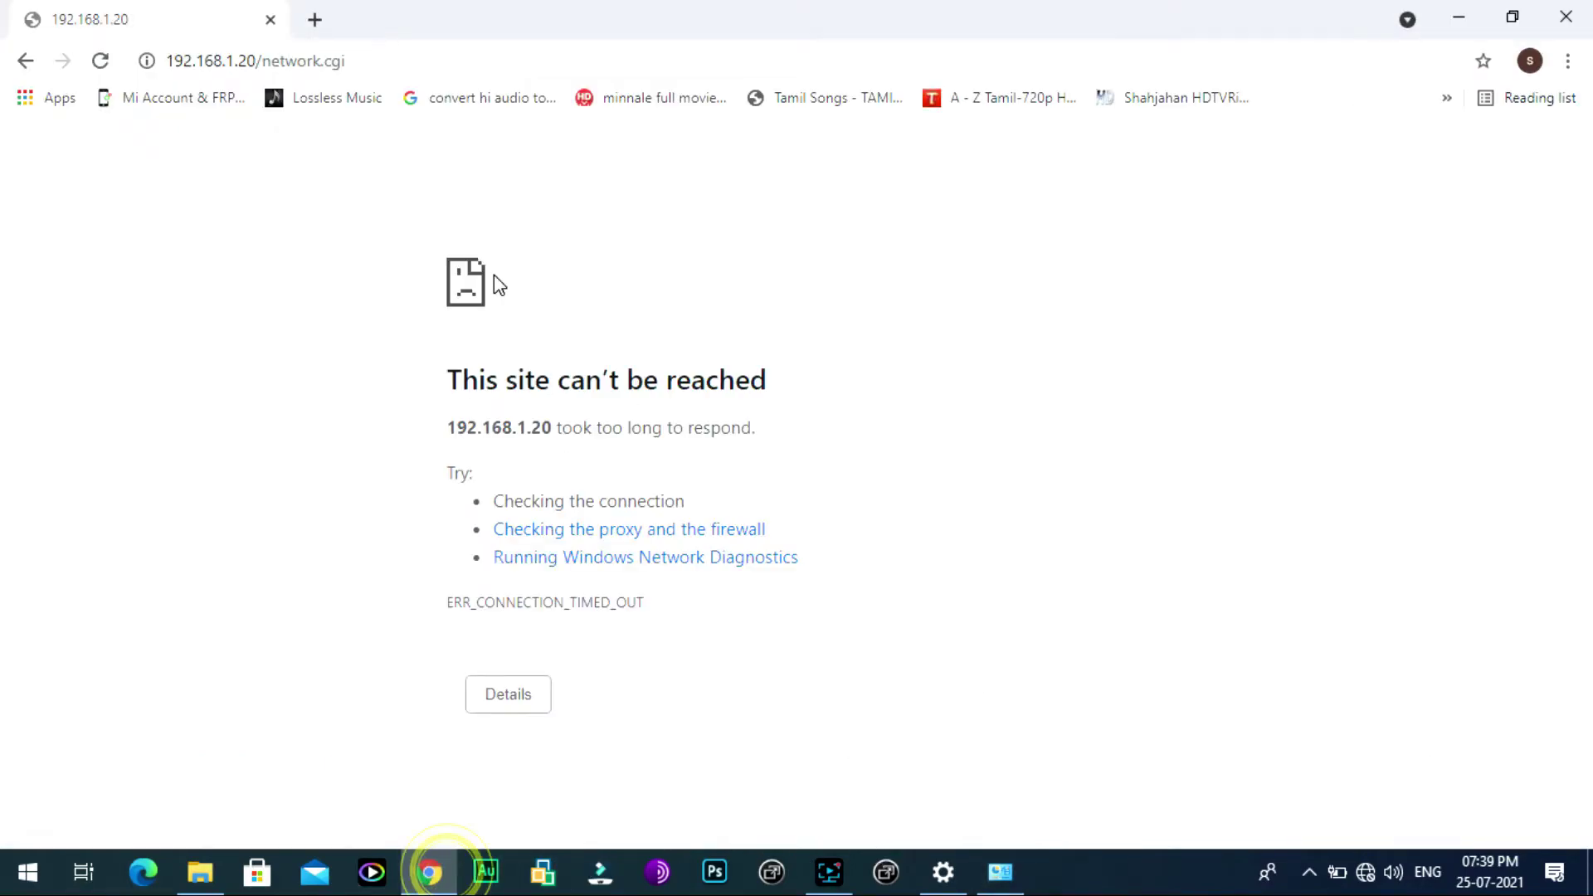
pyautogui.click(349, 61)
pyautogui.press('Right')
pyautogui.press('BackSpace')
pyautogui.press('BackSpace')
pyautogui.press('BackSpace')
pyautogui.press('BackSpace')
pyautogui.press('BackSpace')
pyautogui.press('BackSpace')
pyautogui.press('BackSpace')
pyautogui.press('BackSpace')
pyautogui.press('BackSpace')
pyautogui.press('BackSpace')
pyautogui.press('BackSpace')
pyautogui.press('BackSpace')
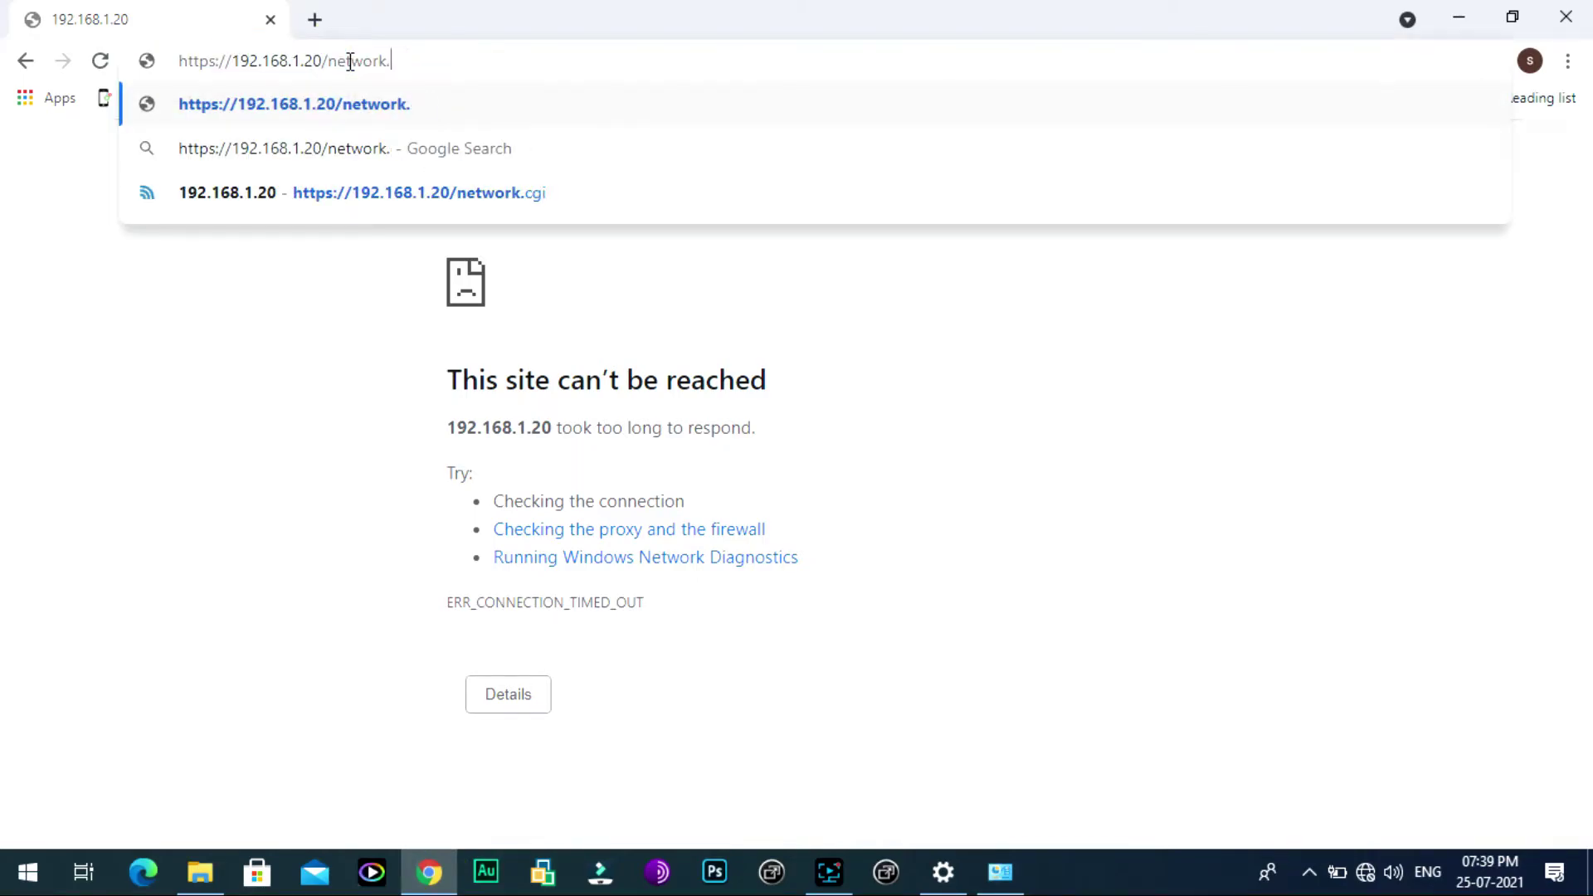
pyautogui.press('BackSpace')
pyautogui.press('BackSpace')
pyautogui.press('BackSpace')
pyautogui.press('BackSpace')
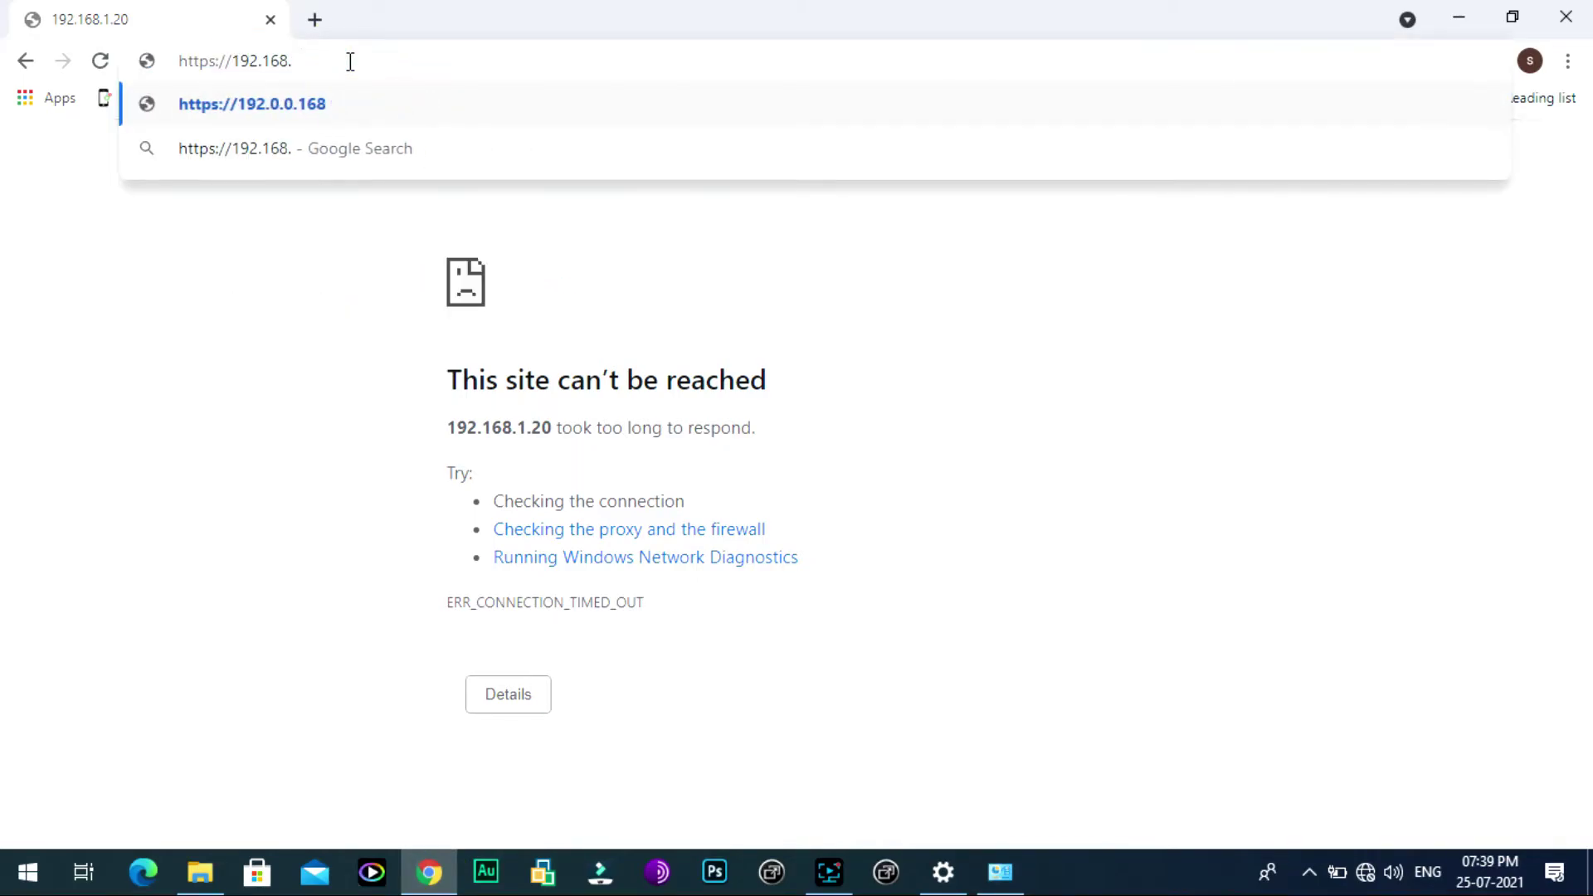
pyautogui.write('0')
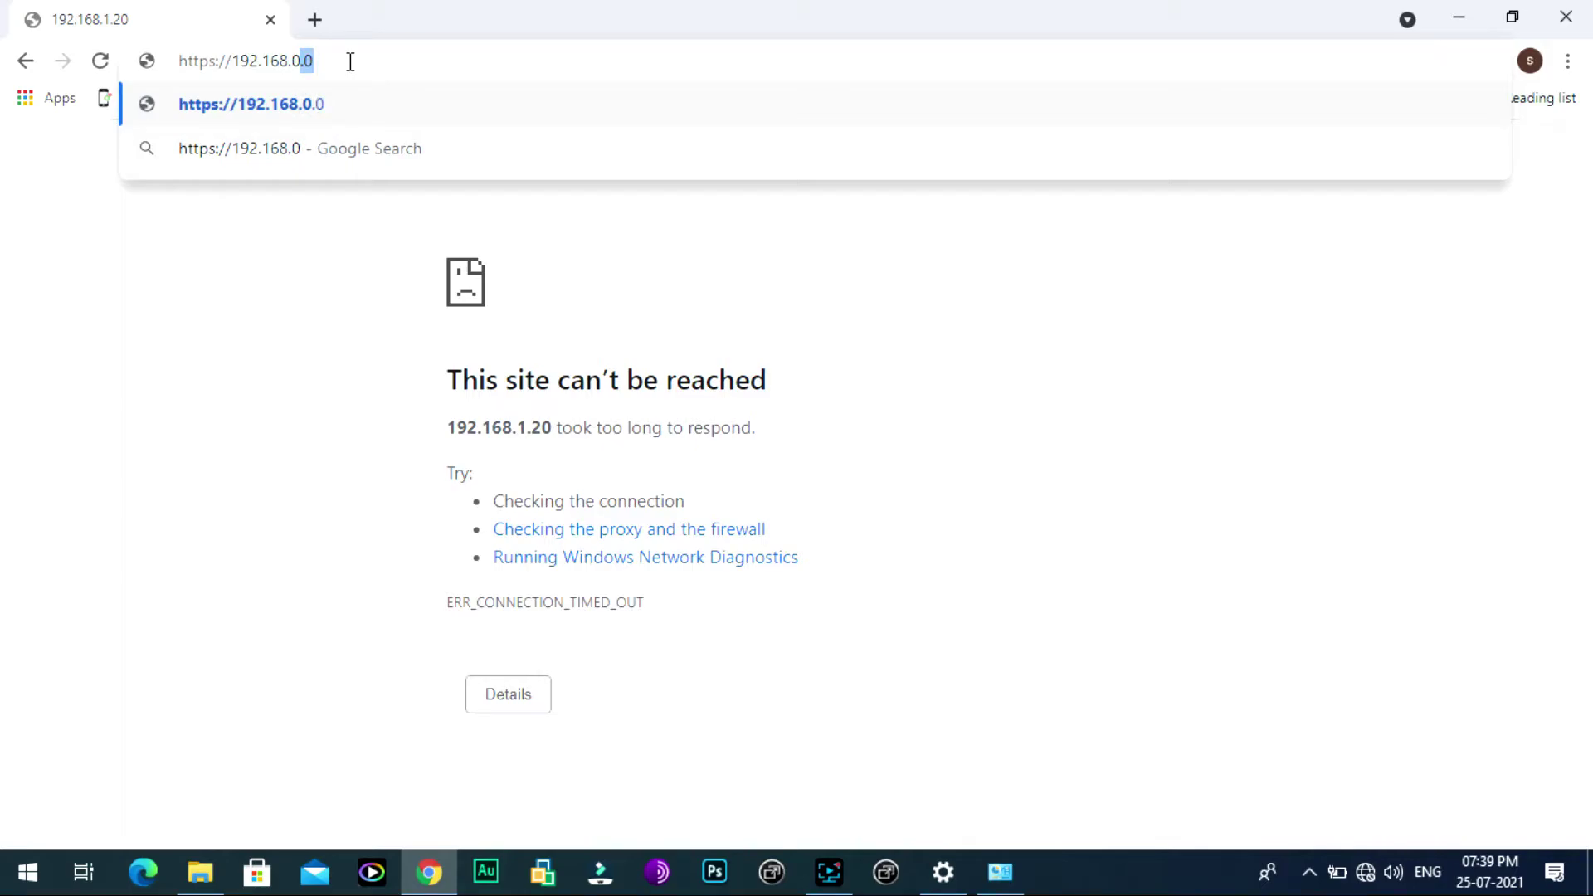
pyautogui.press('Right')
pyautogui.press('BackSpace')
pyautogui.write('20')
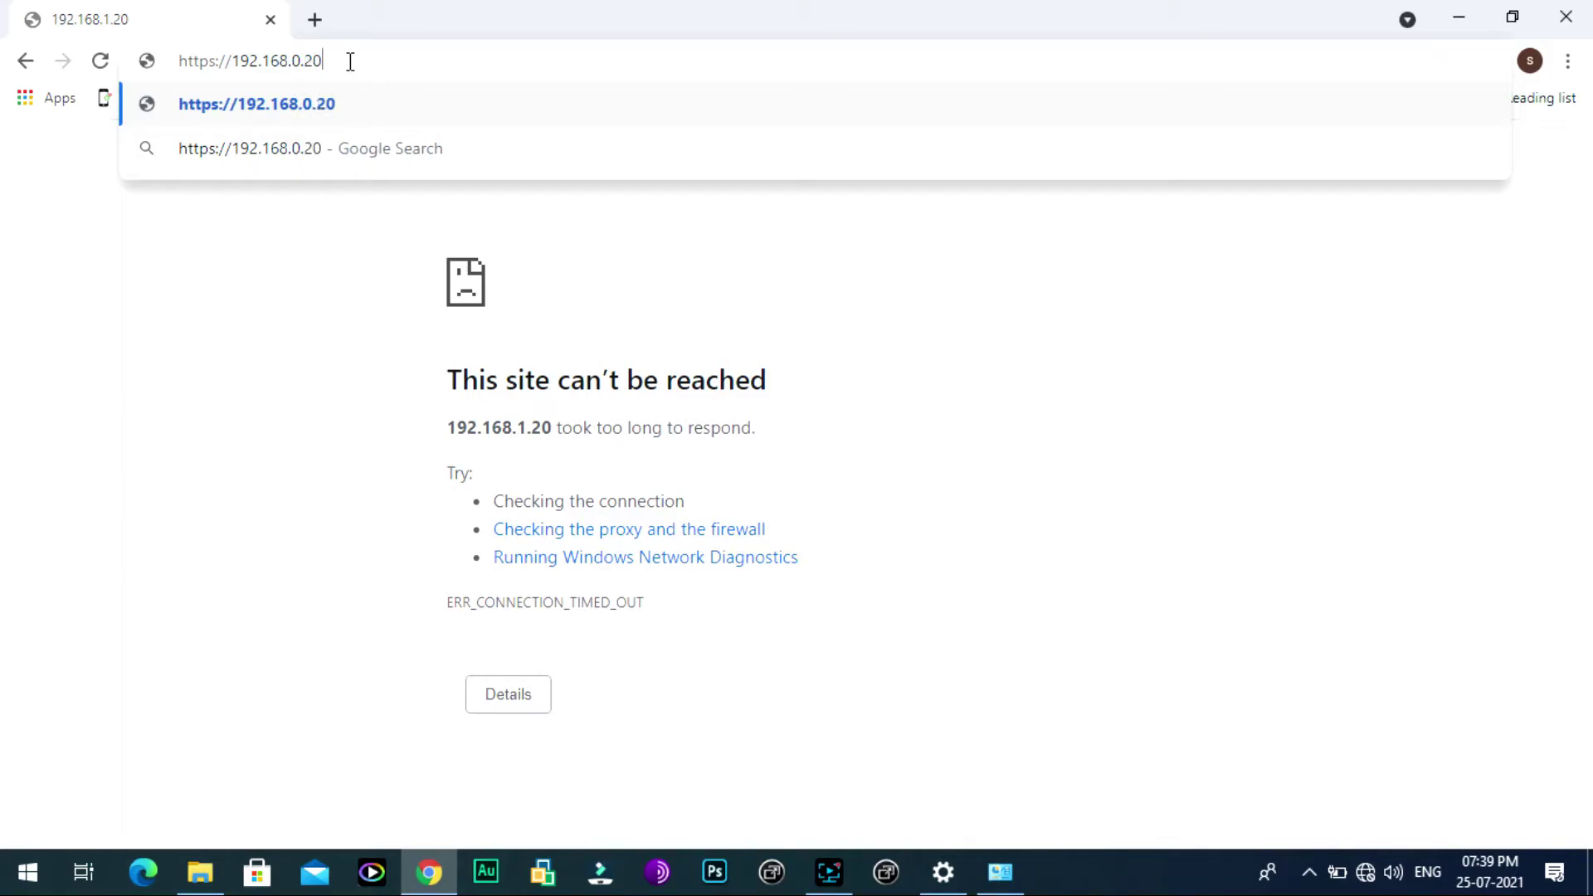
pyautogui.press('Return')
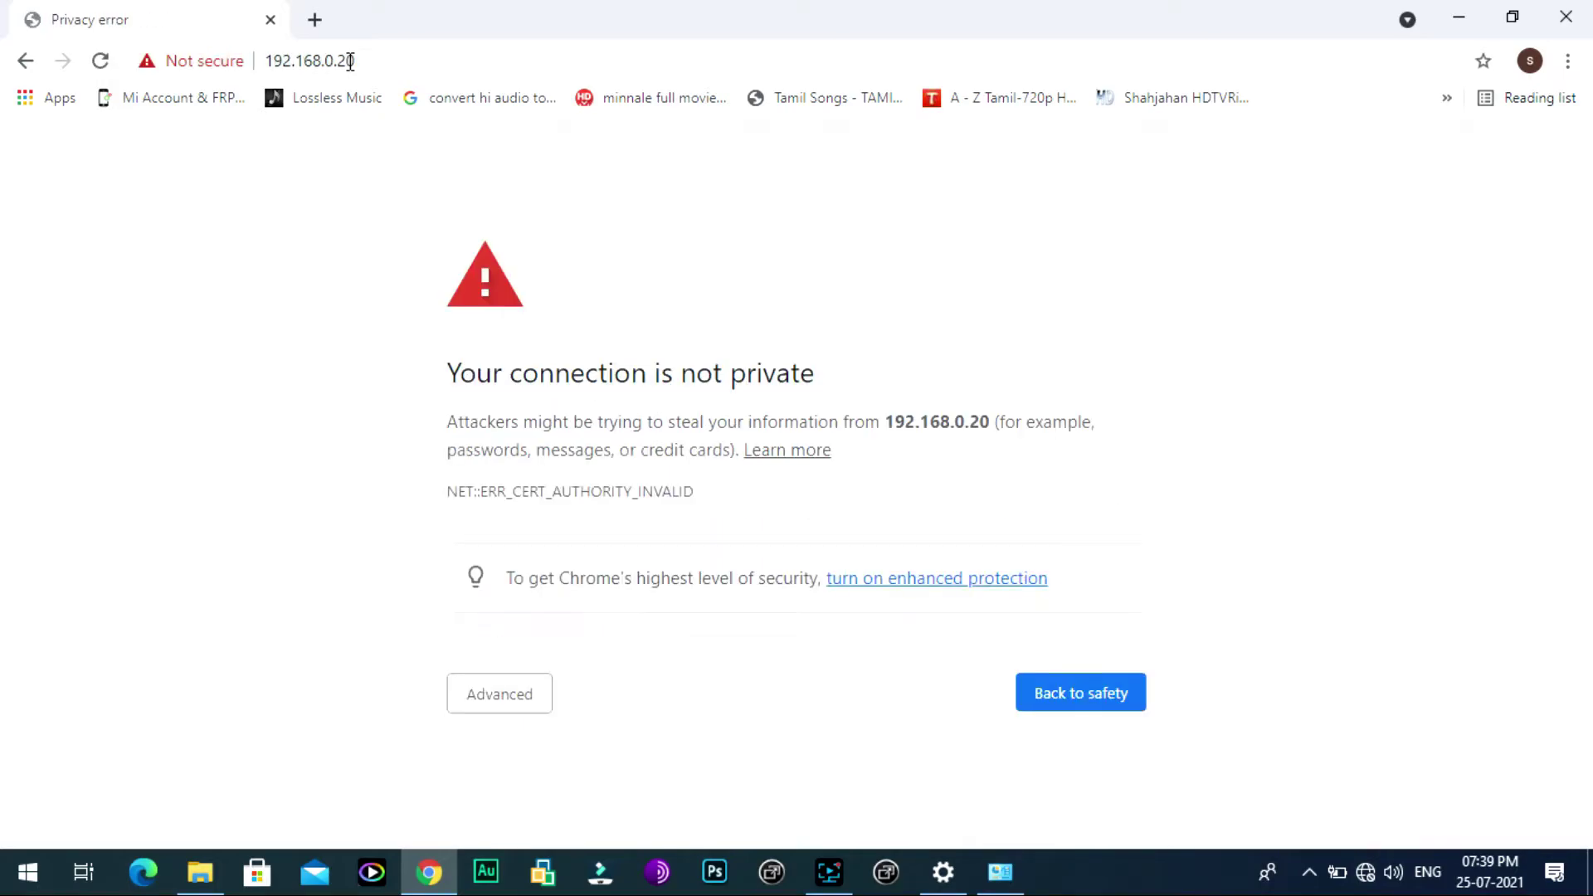
# Step: Proceed past the certificate warning to 192.168.0.20
pyautogui.click(503, 695)
pyautogui.scroll(-1, 609, 712)
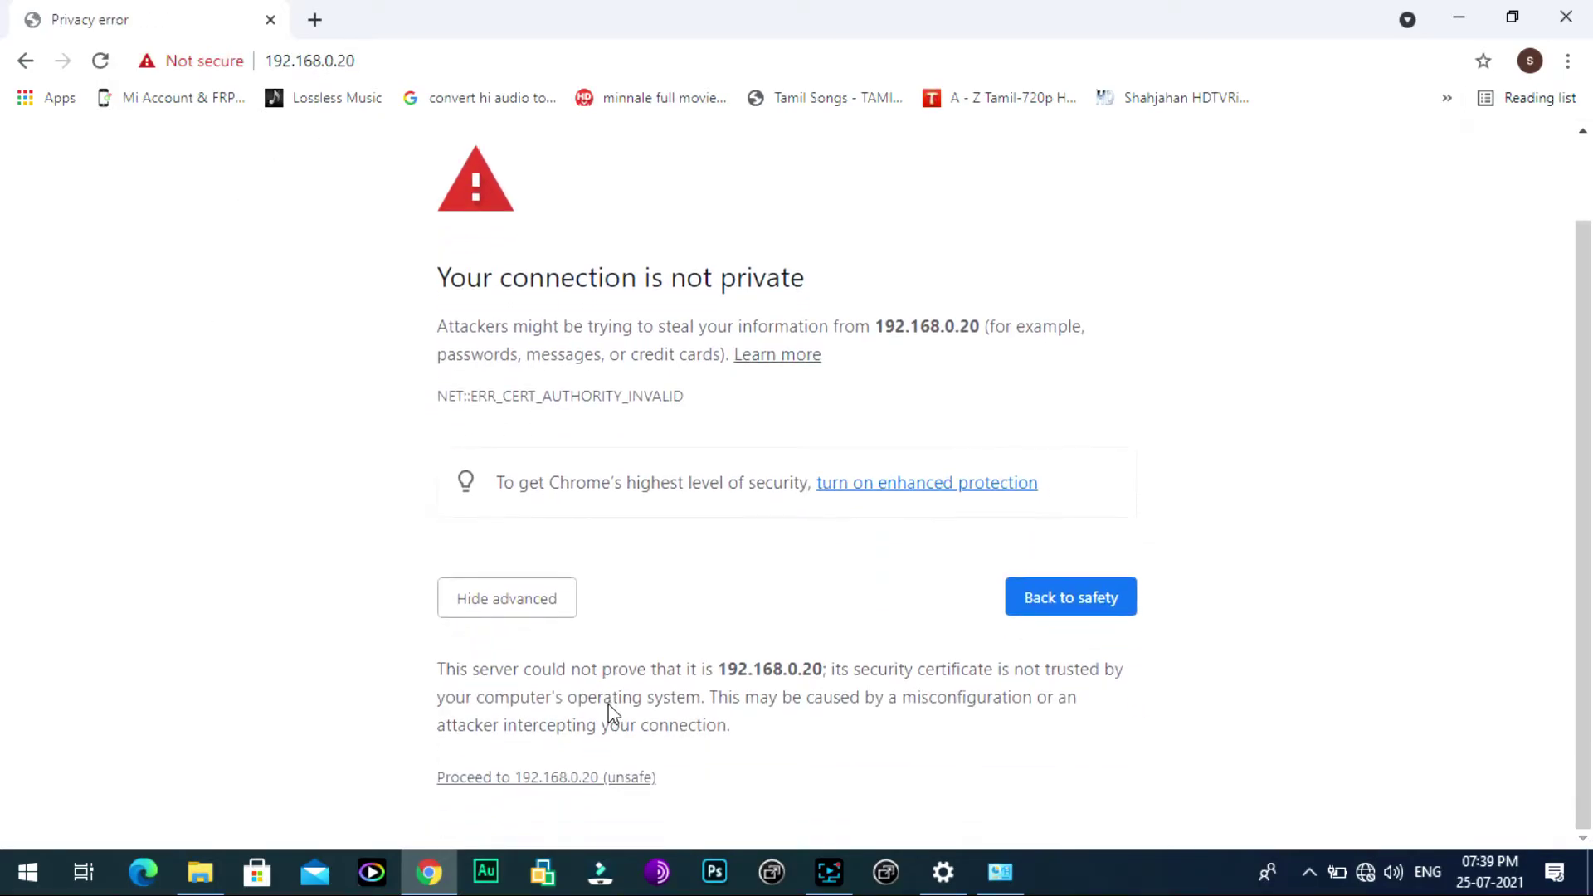
pyautogui.click(520, 777)
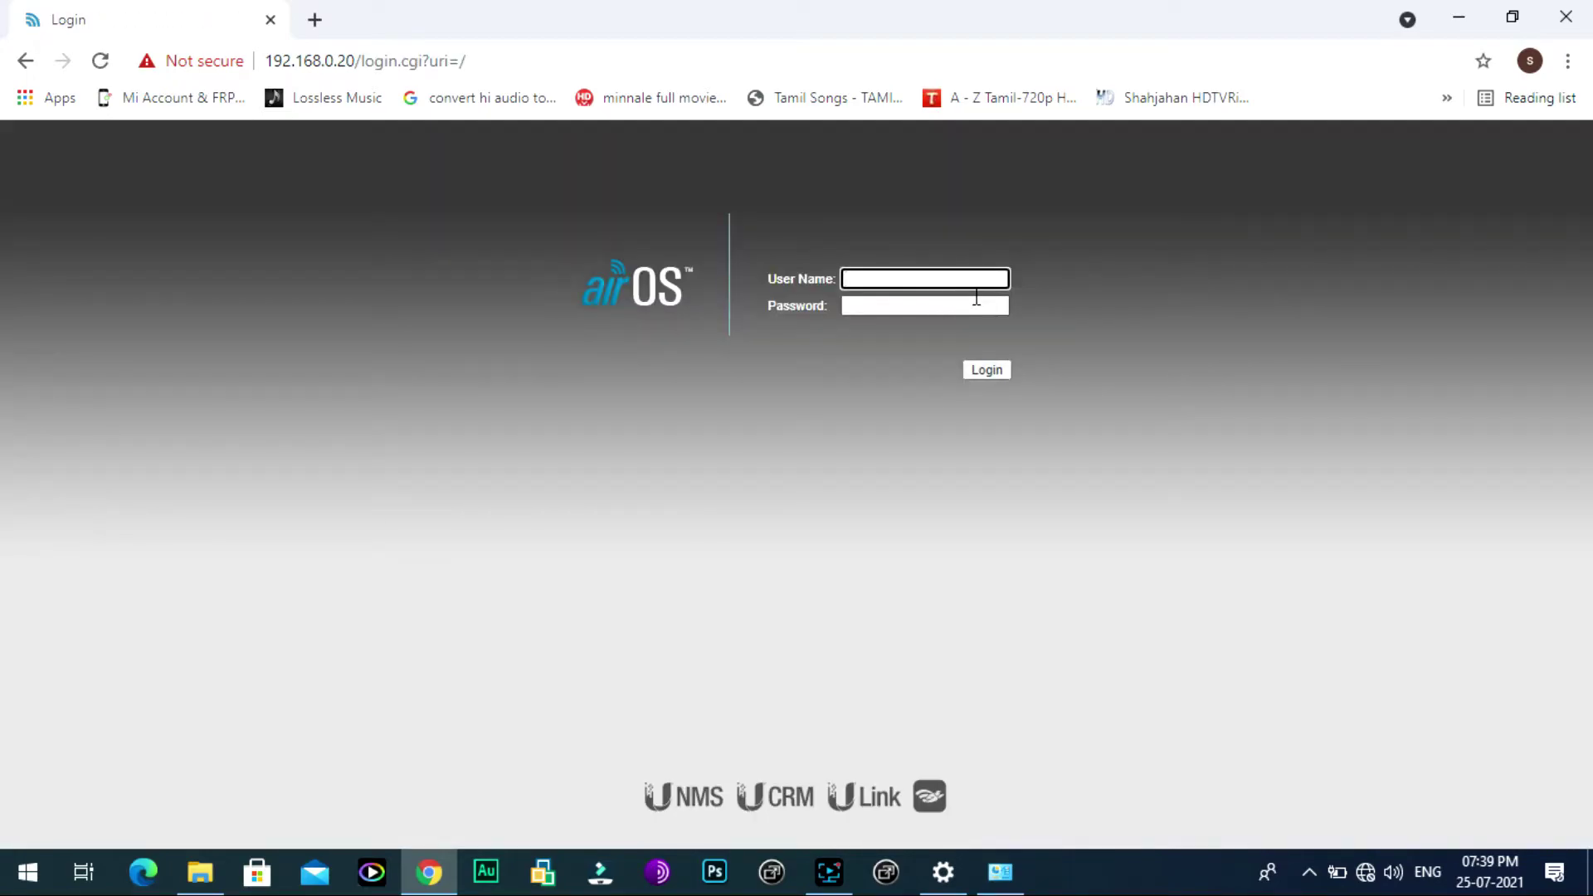
# Step: Log in to airOS at 192.168.0.20 with the device username and password
pyautogui.write('ubnt')
pyautogui.click(969, 304)
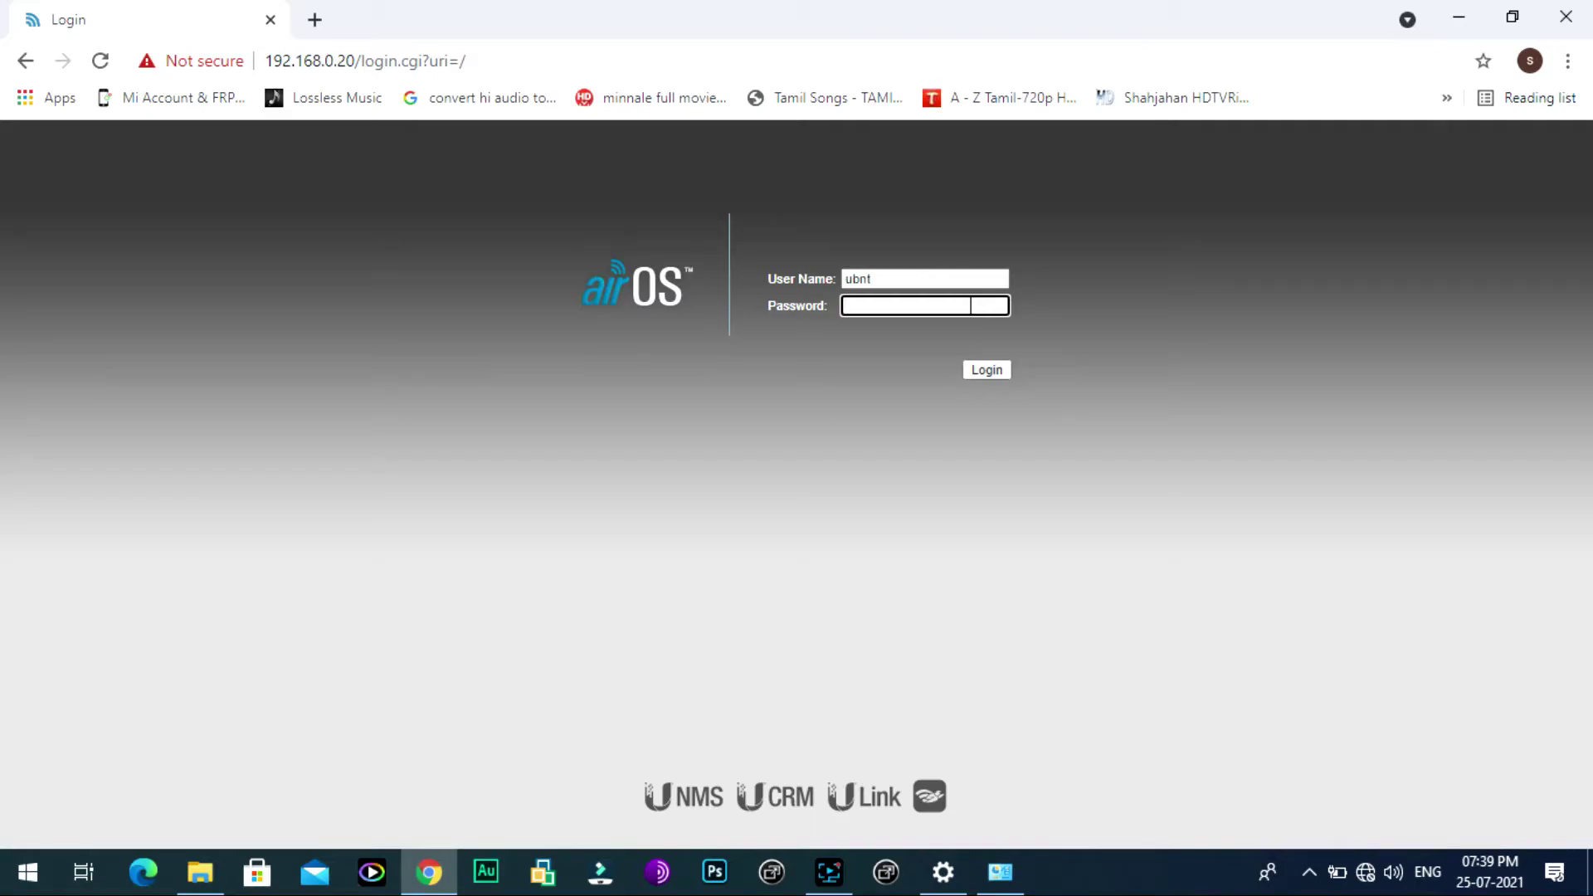
pyautogui.write('ubnt123')
pyautogui.click(973, 370)
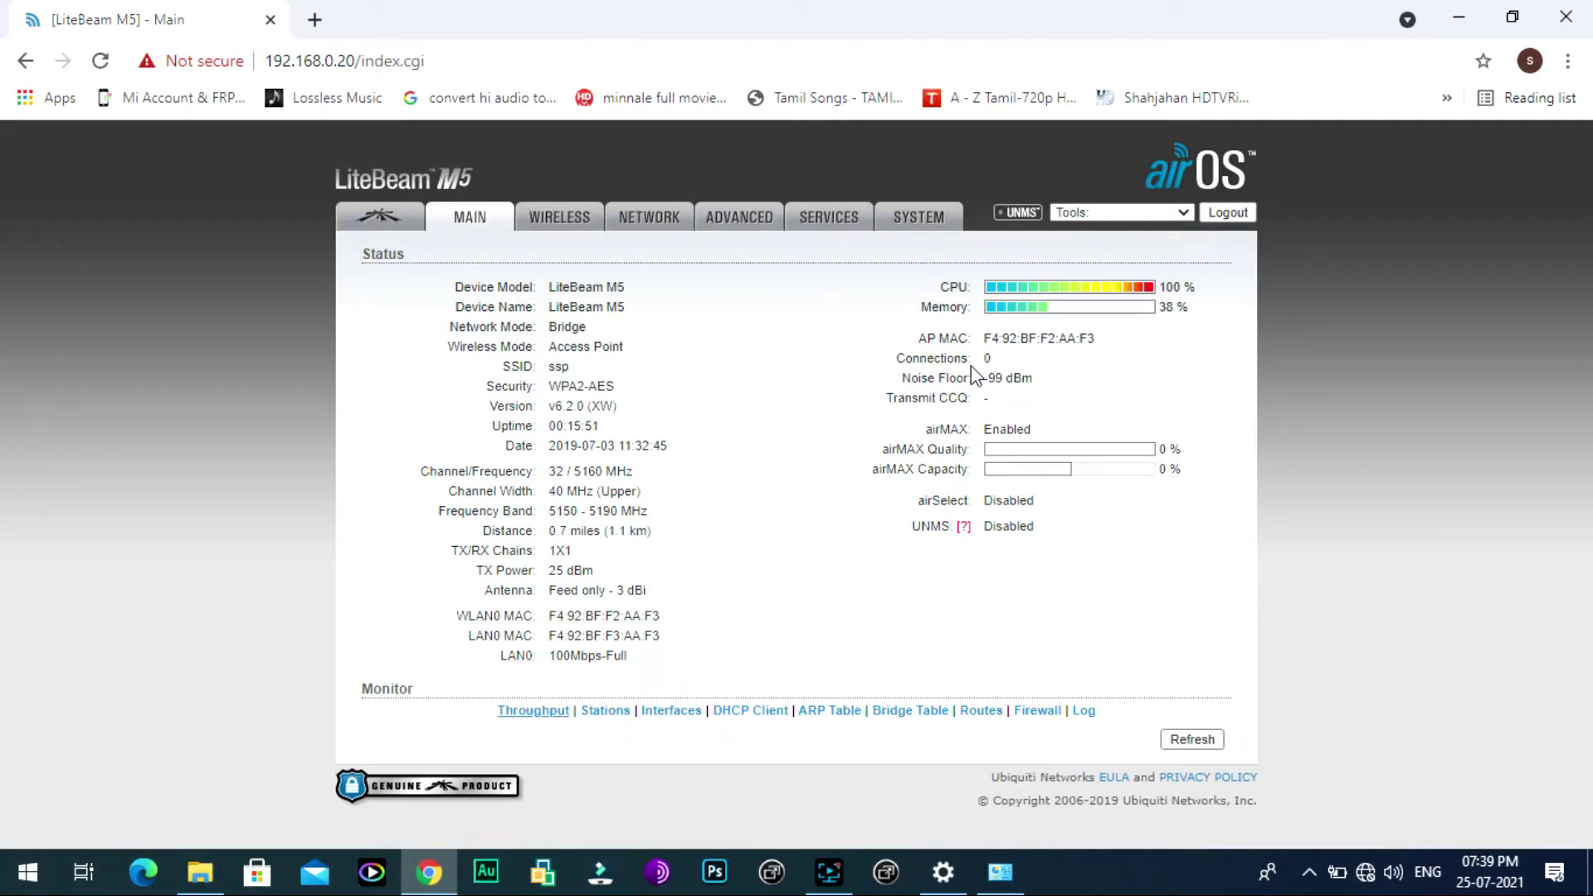
# Step: Review the Main status page and Wireless settings, then move to the Network tab
pyautogui.scroll(-1, 965, 442)
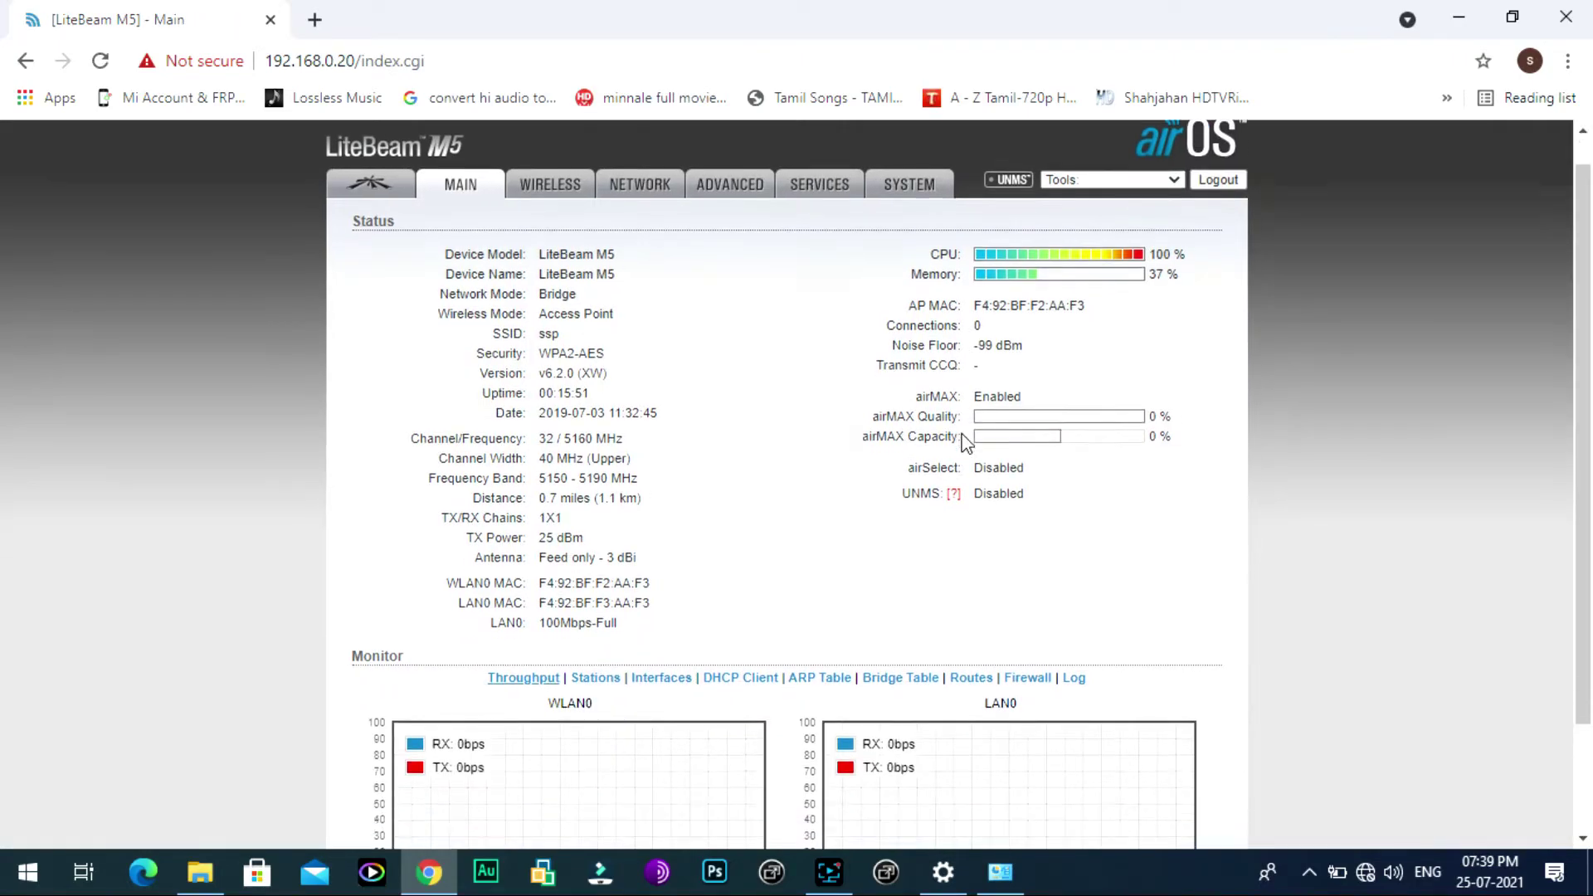
pyautogui.scroll(1, 967, 444)
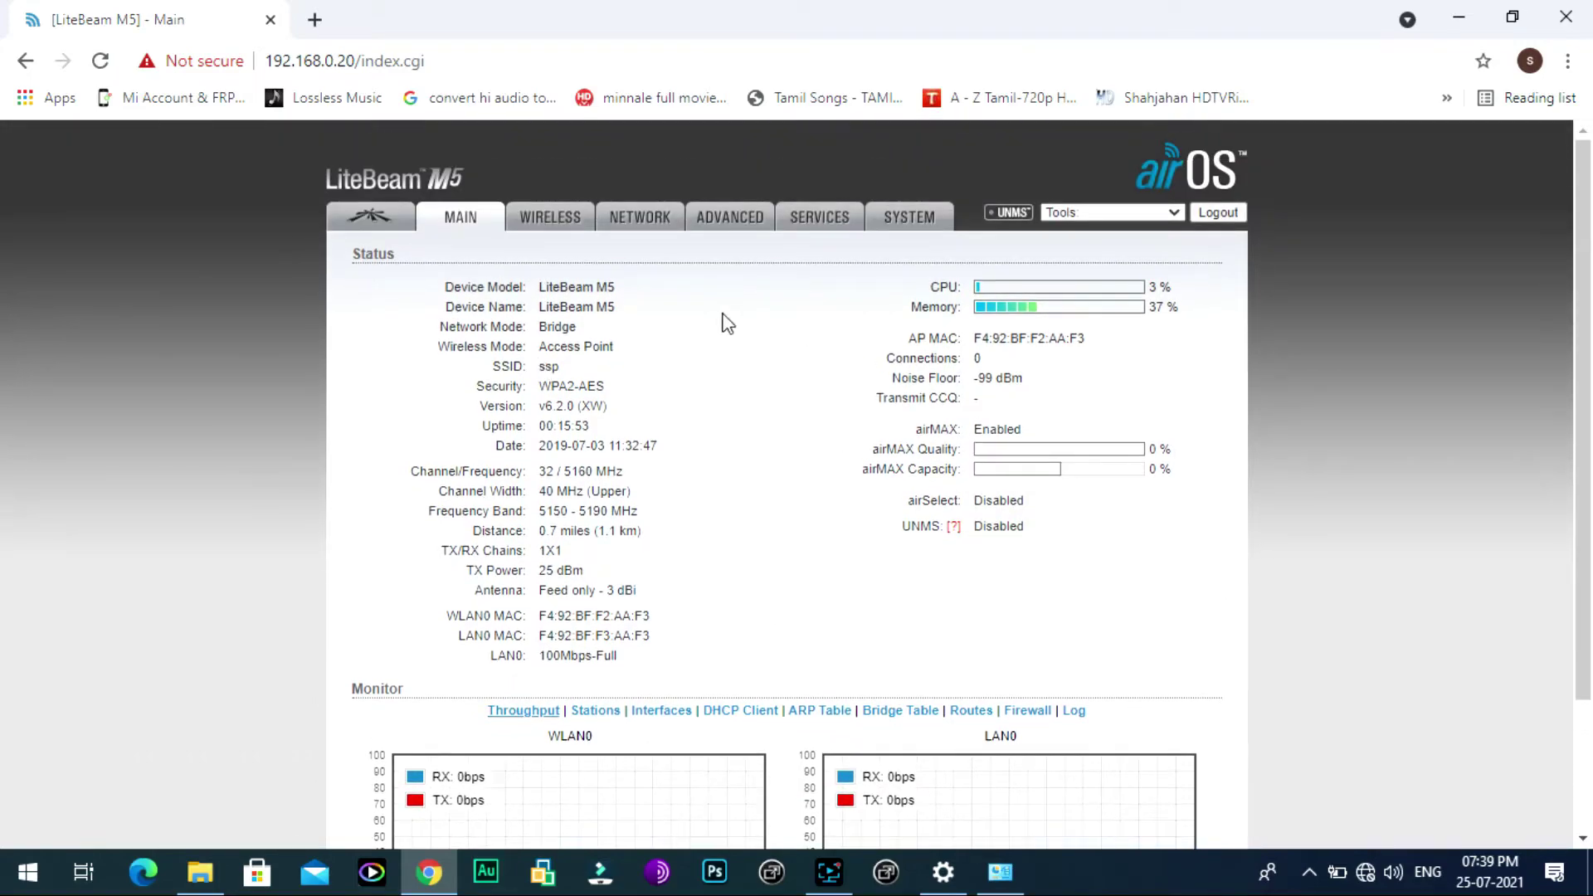
pyautogui.scroll(-2, 1025, 508)
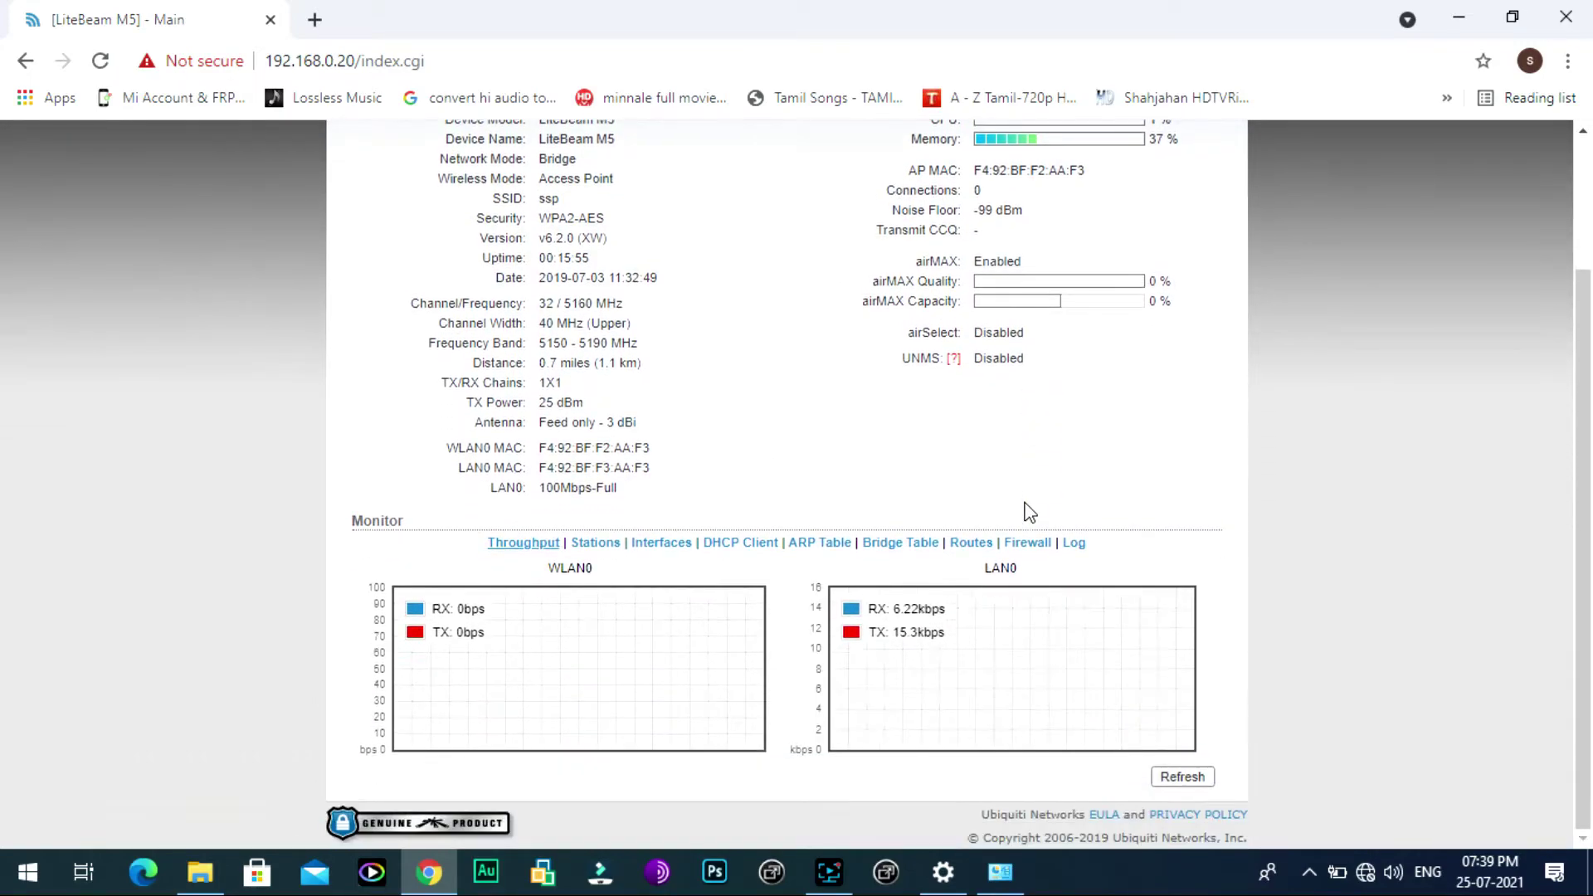
pyautogui.scroll(2, 1026, 508)
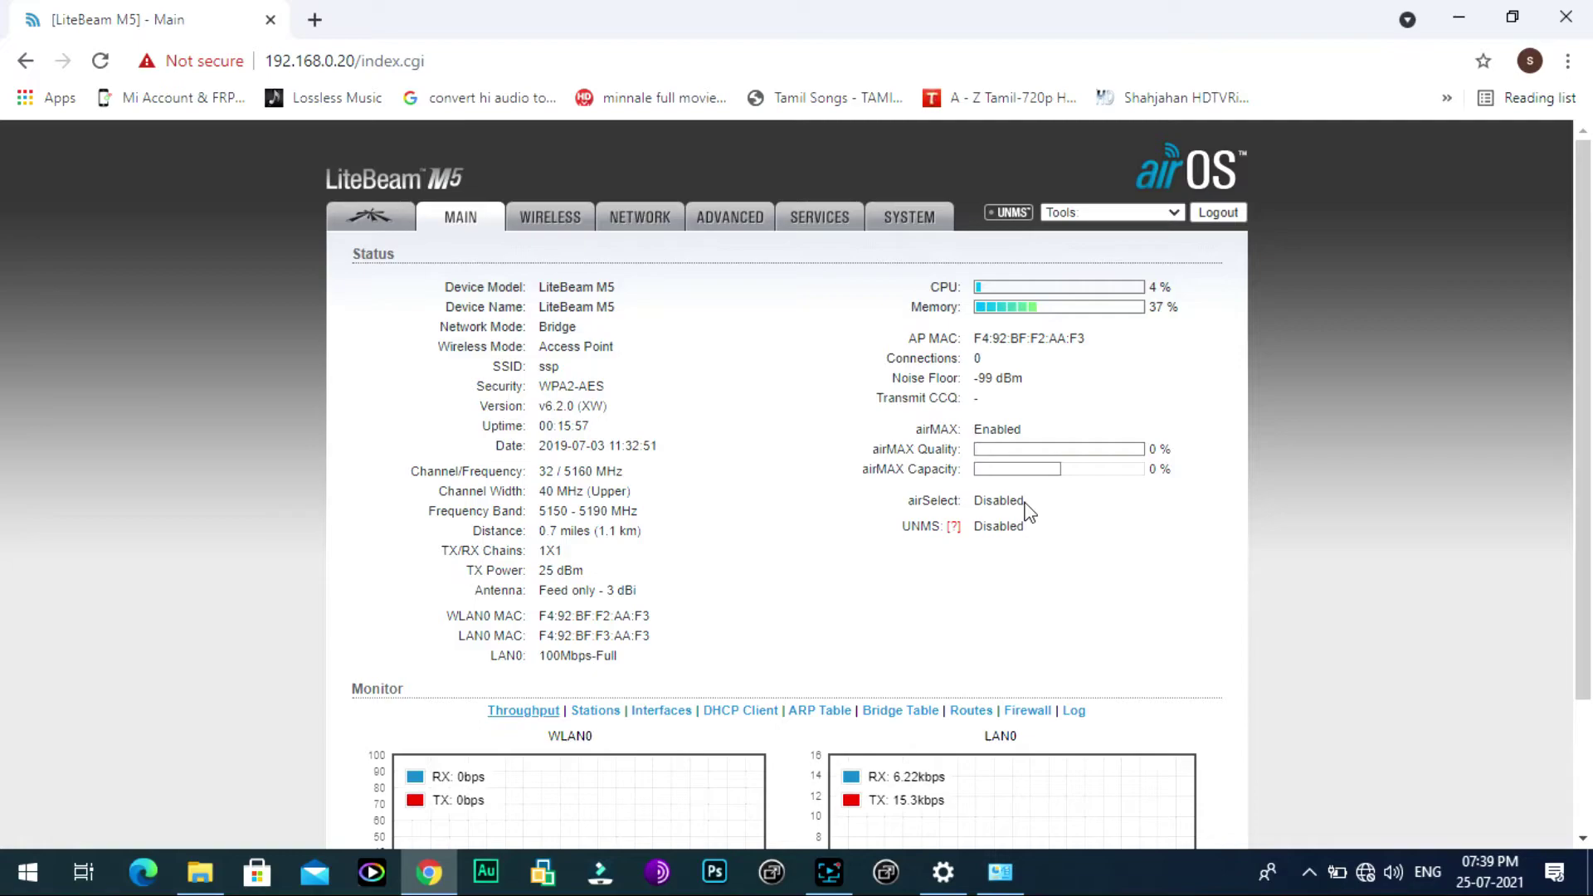
pyautogui.click(555, 220)
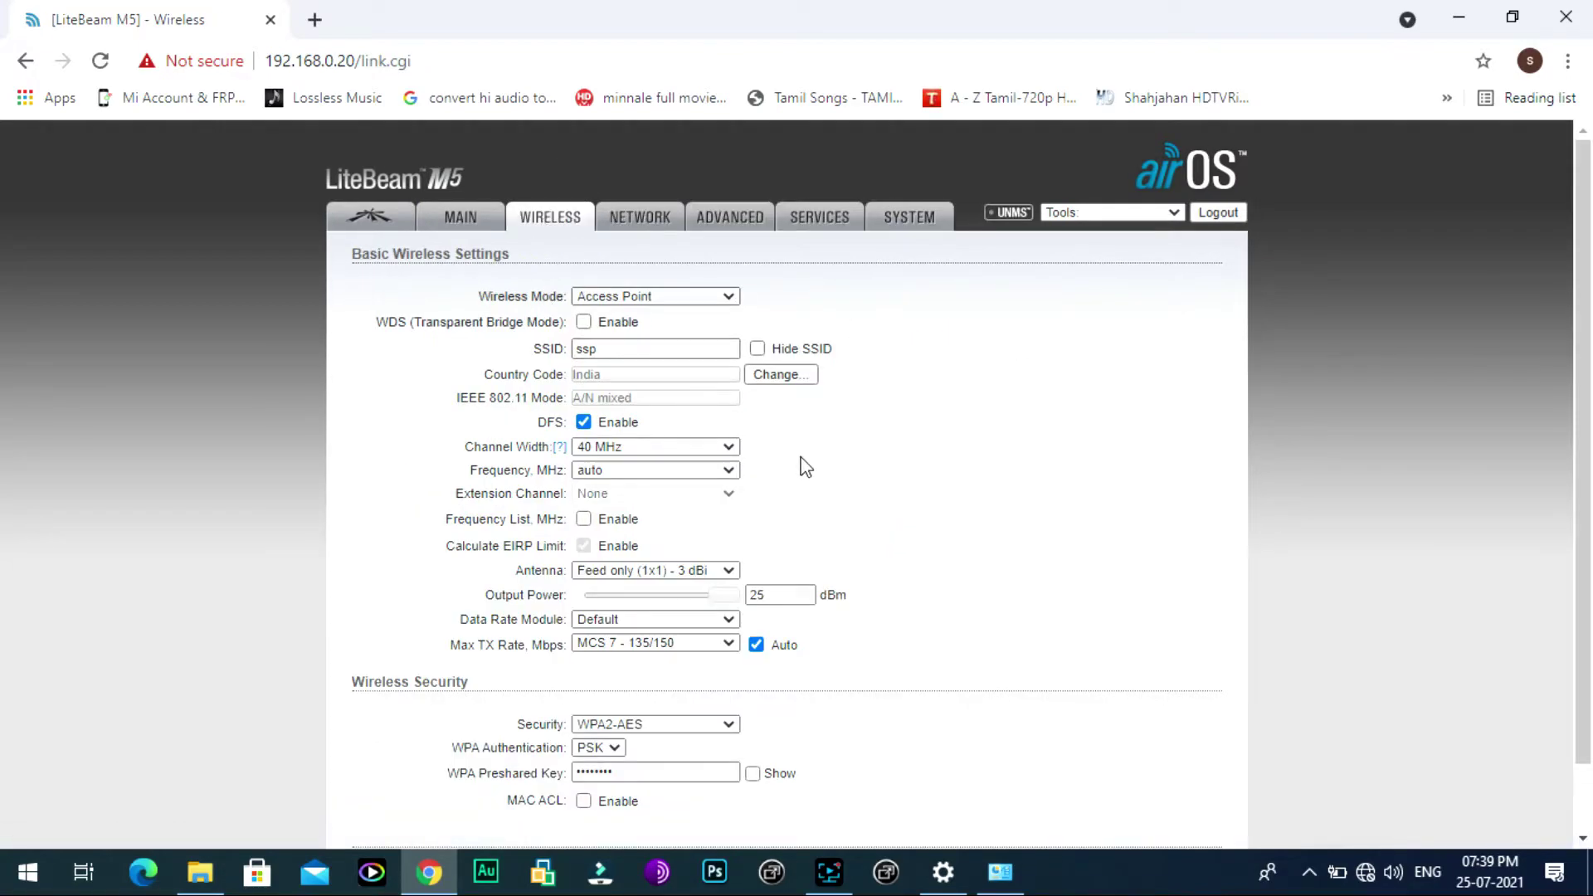
pyautogui.scroll(-1, 803, 465)
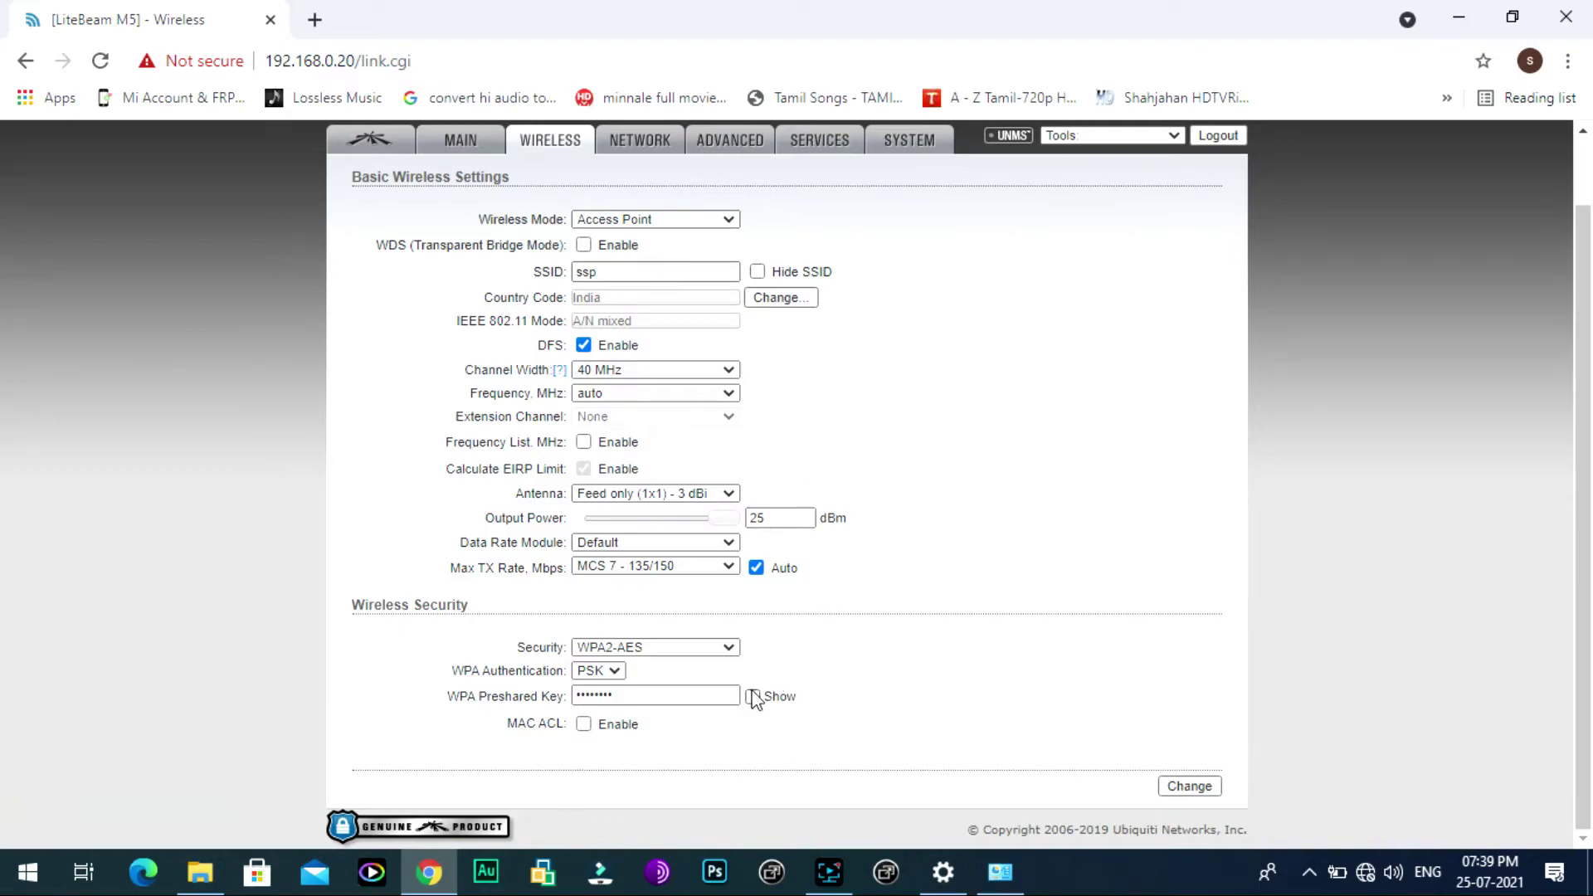
pyautogui.click(635, 146)
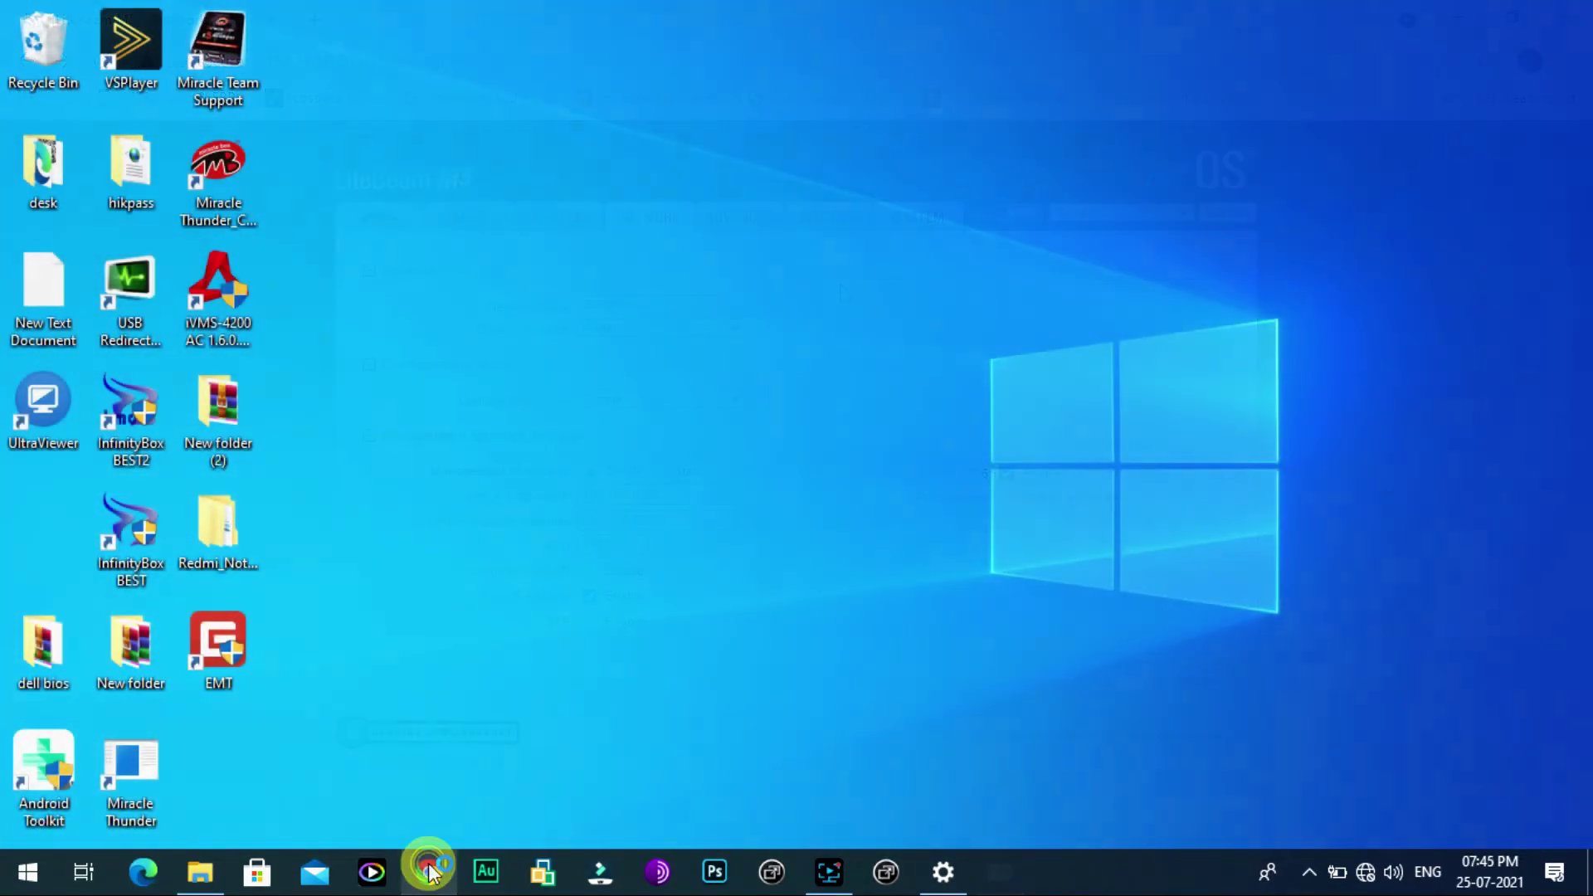
# Step: Load 192.168.1.20 in a fresh browser window and proceed past the certificate warning
pyautogui.click(429, 870)
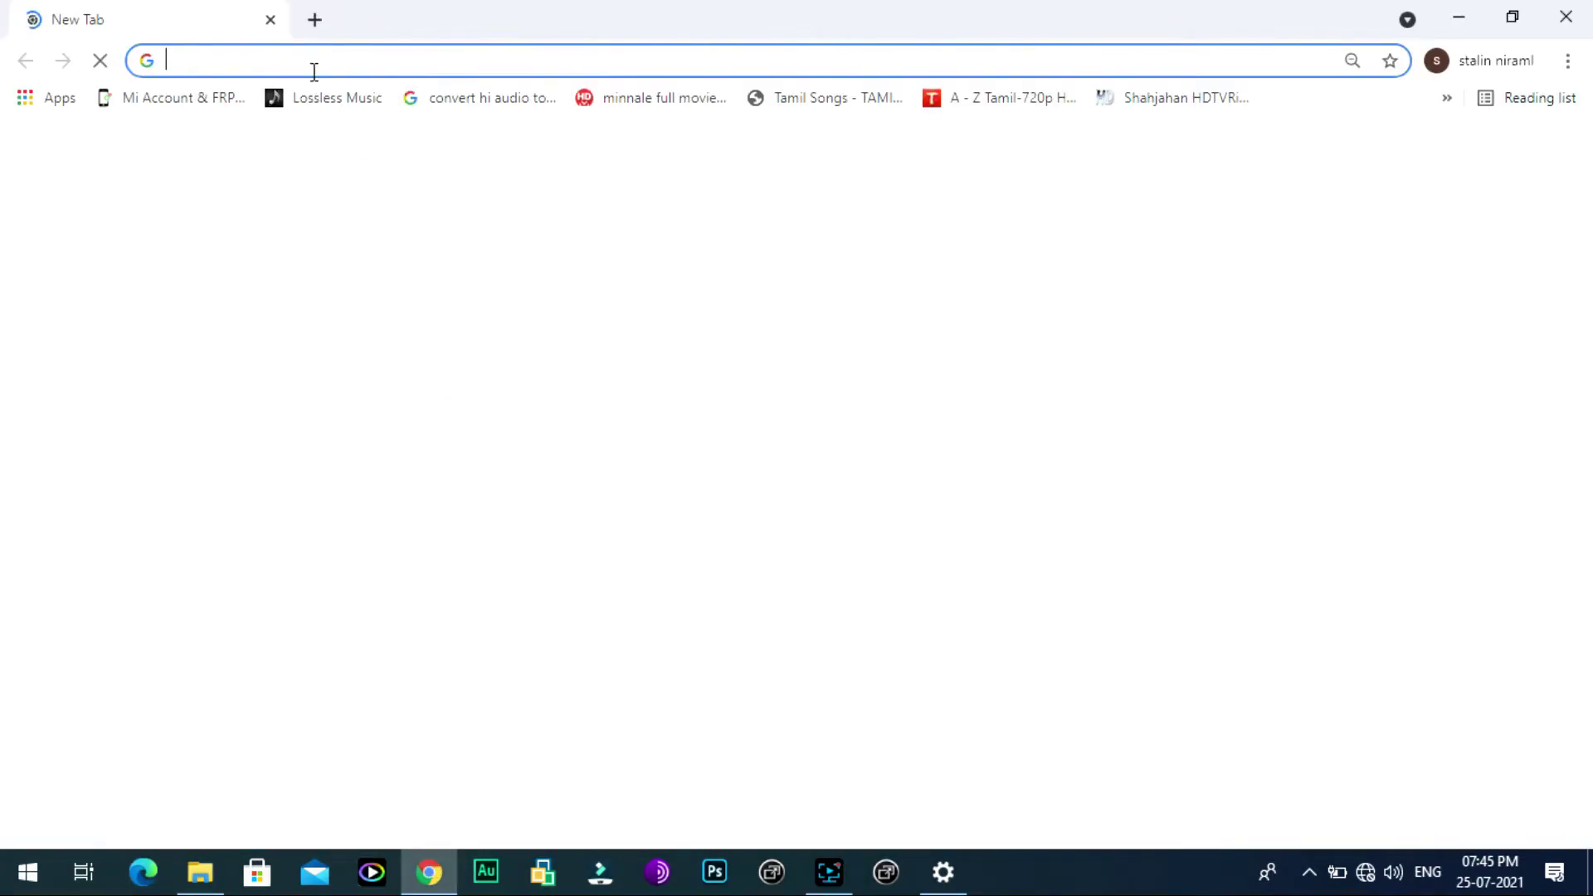
pyautogui.write('192')
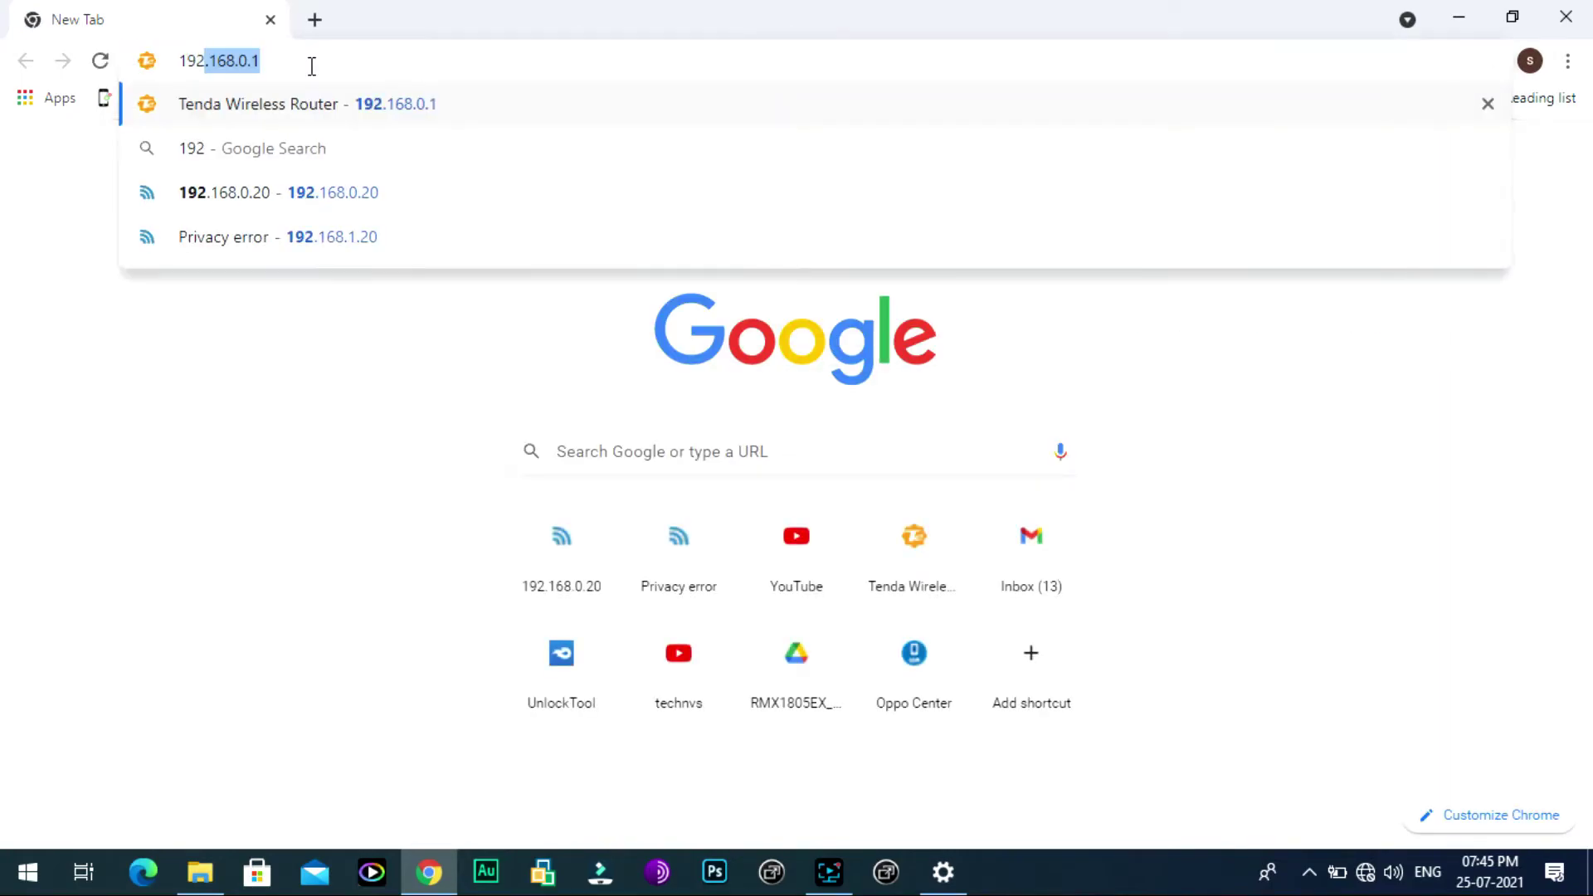
pyautogui.write('.168.')
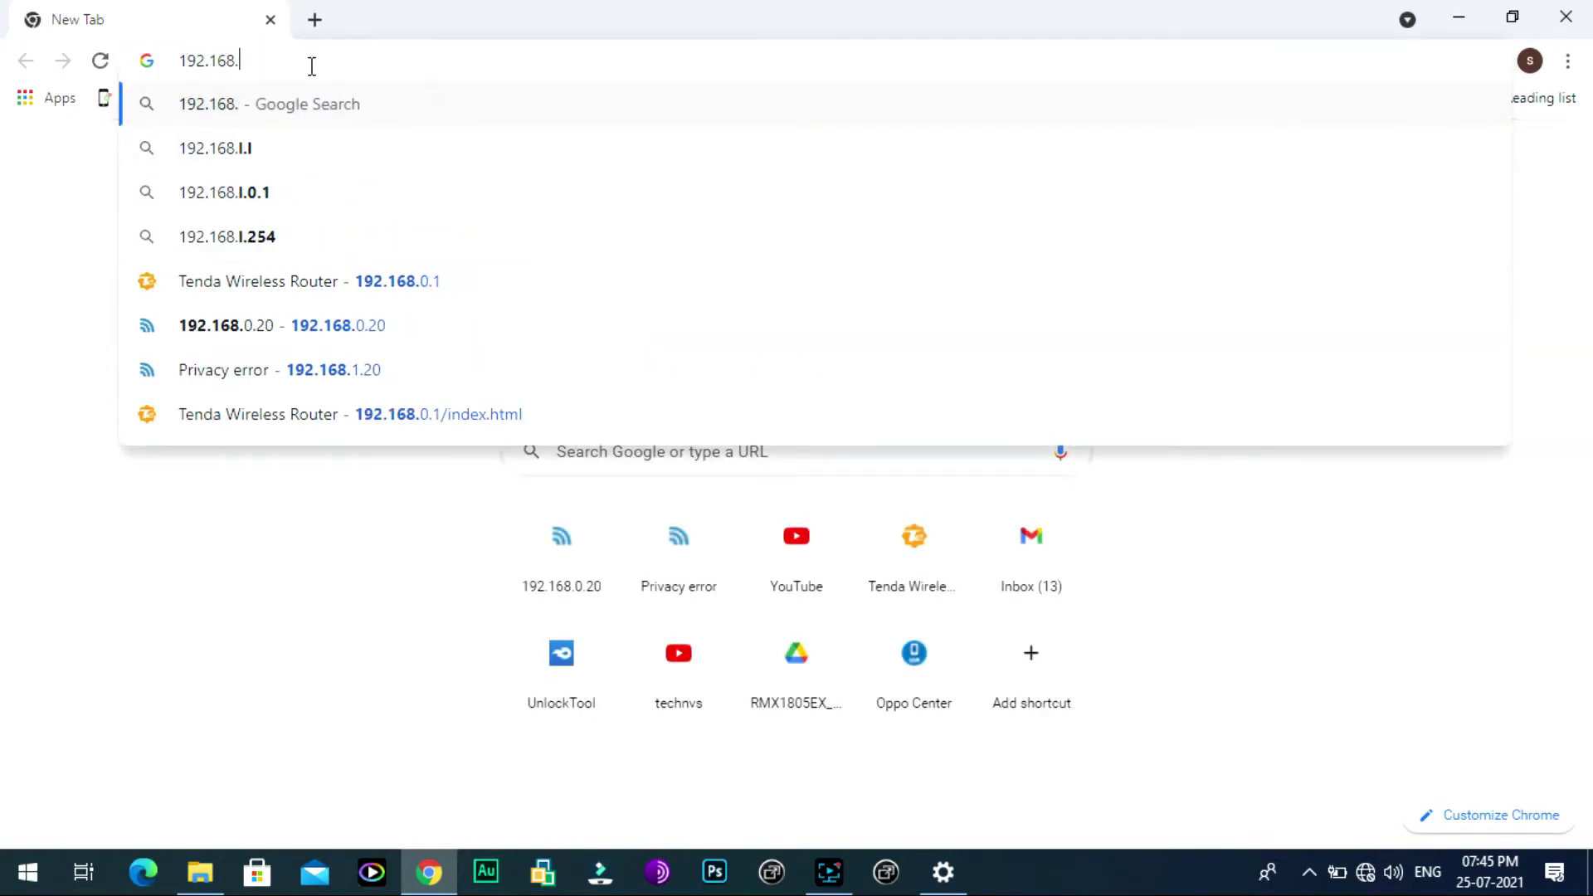
pyautogui.write('1.20')
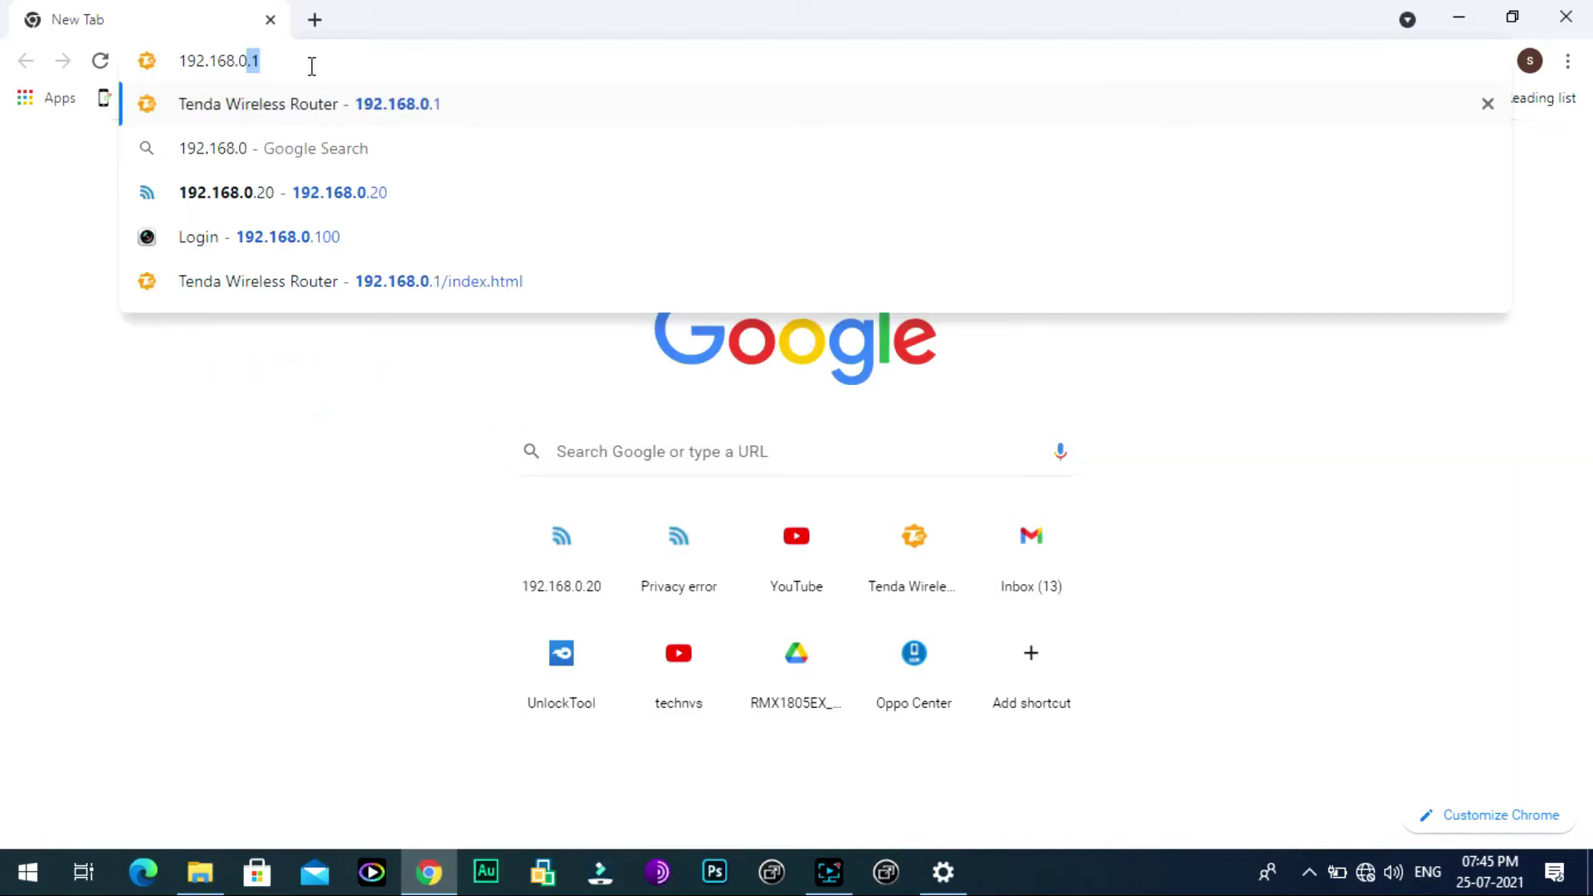
pyautogui.press('BackSpace')
pyautogui.press('BackSpace')
pyautogui.write('1.')
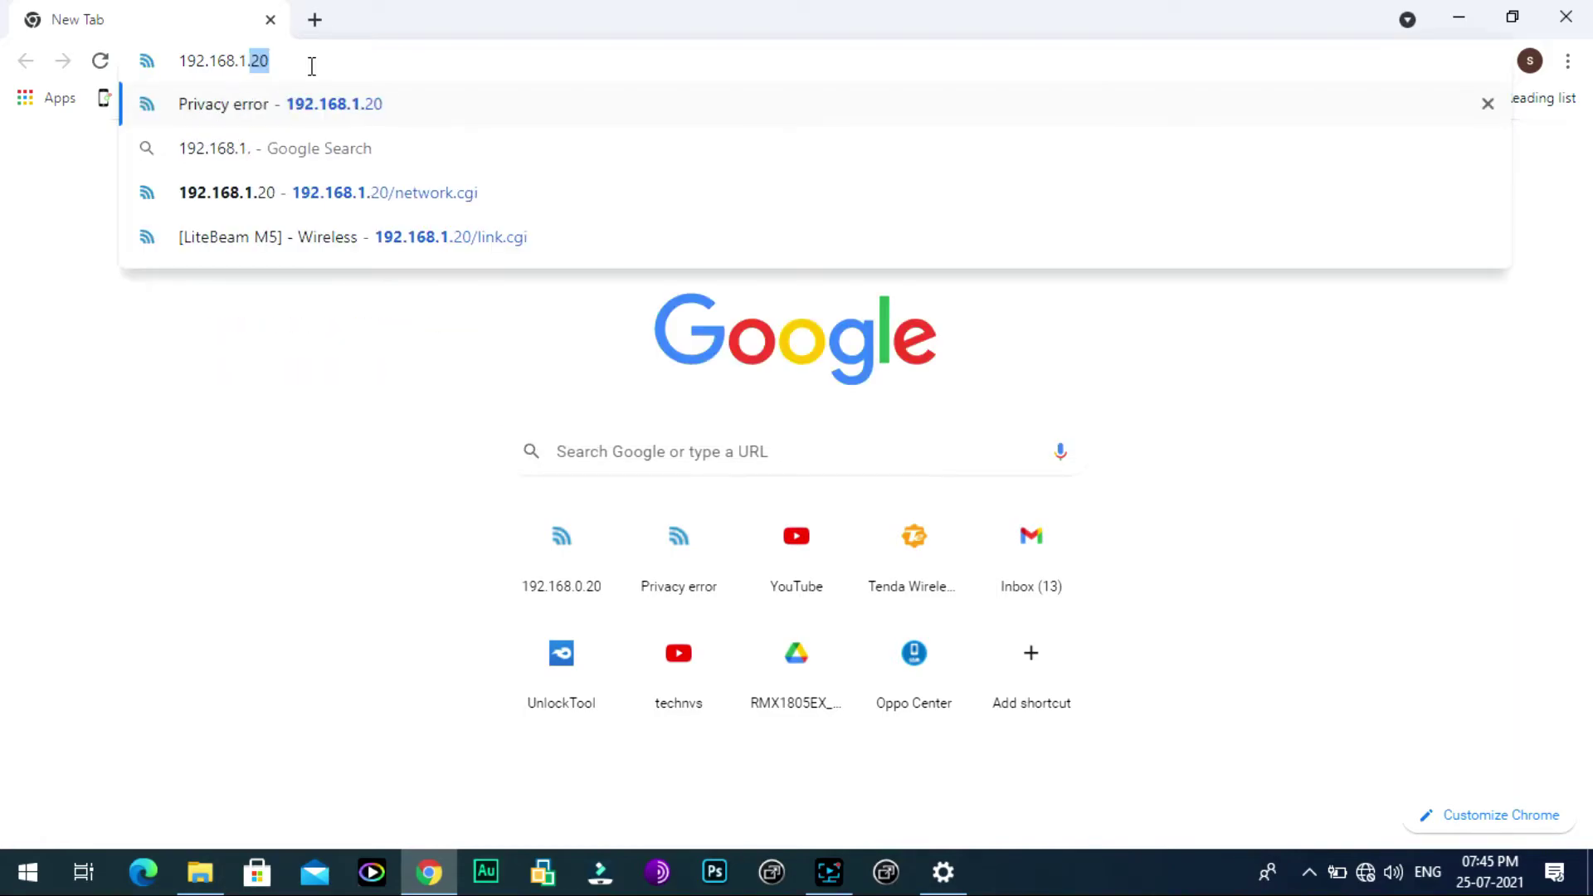
pyautogui.write('20')
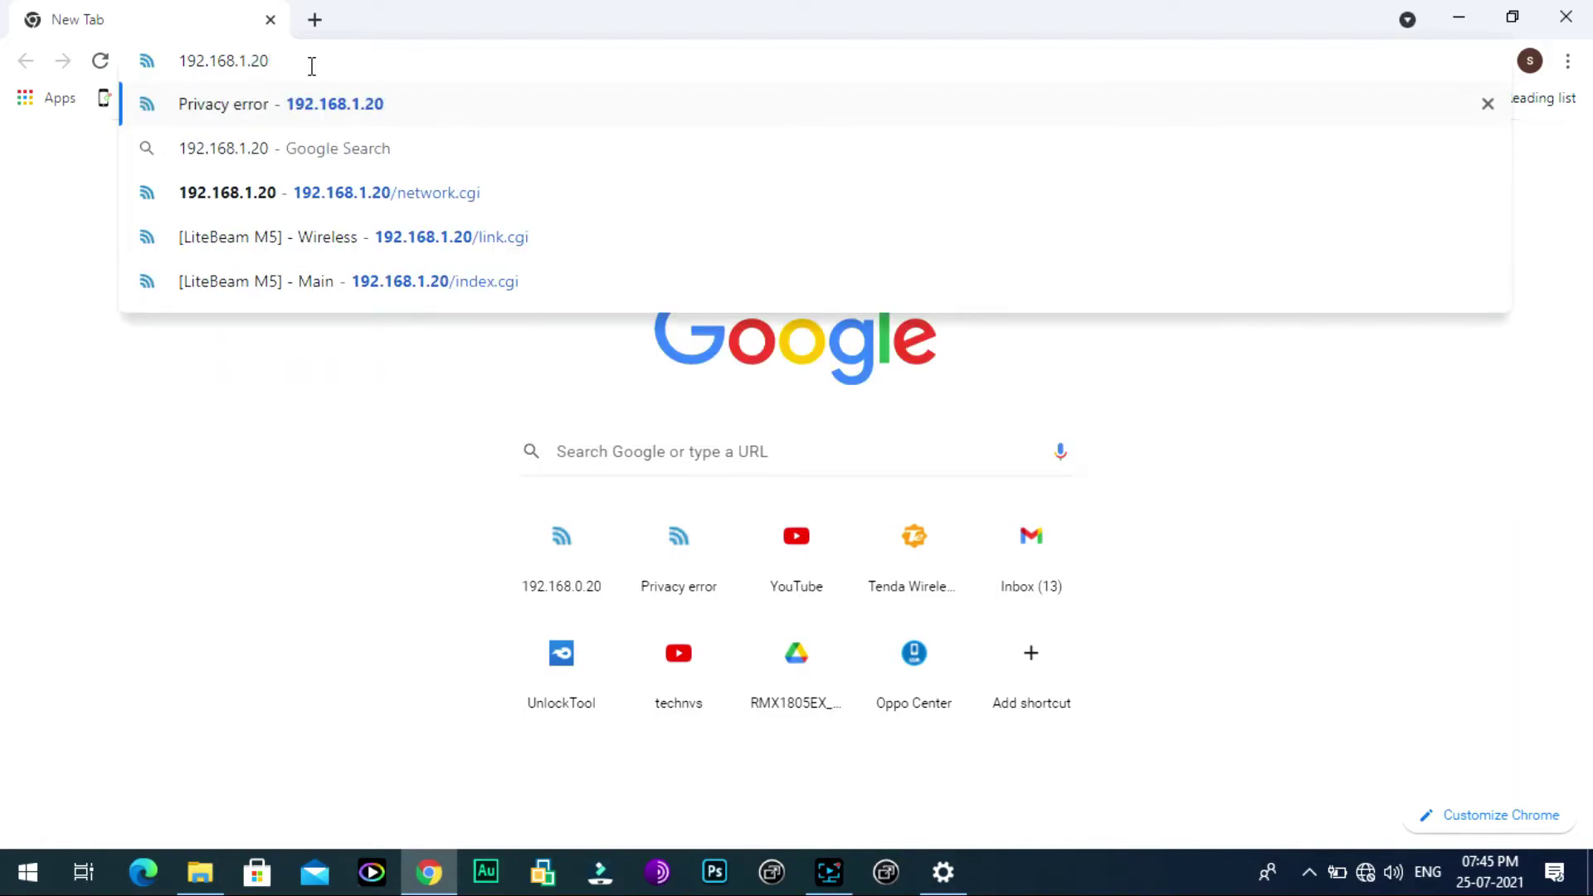
pyautogui.press('Return')
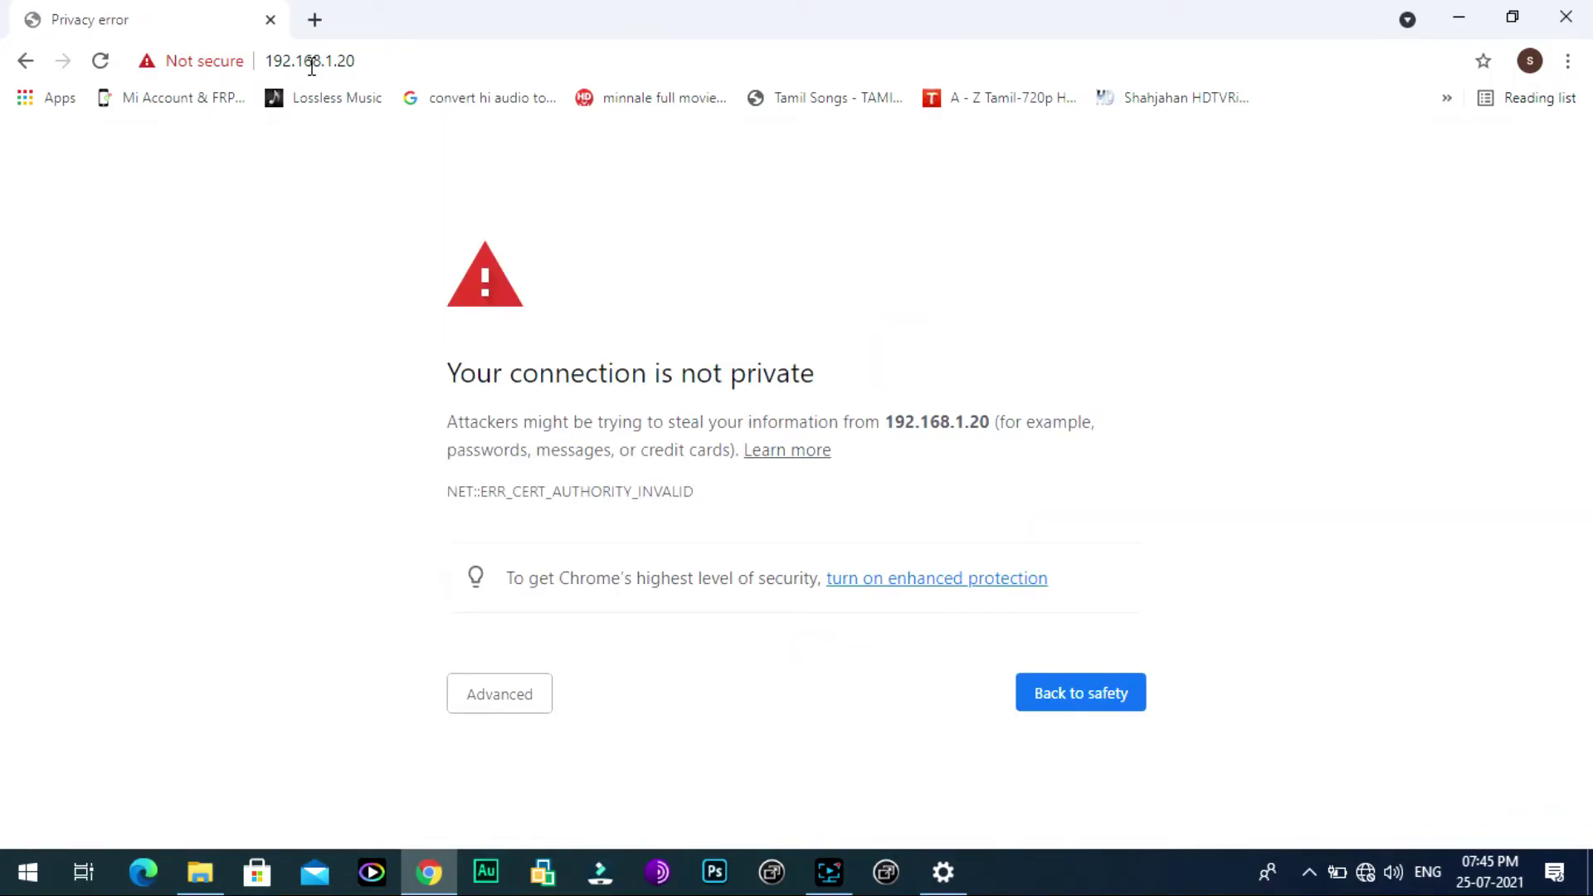
pyautogui.click(534, 689)
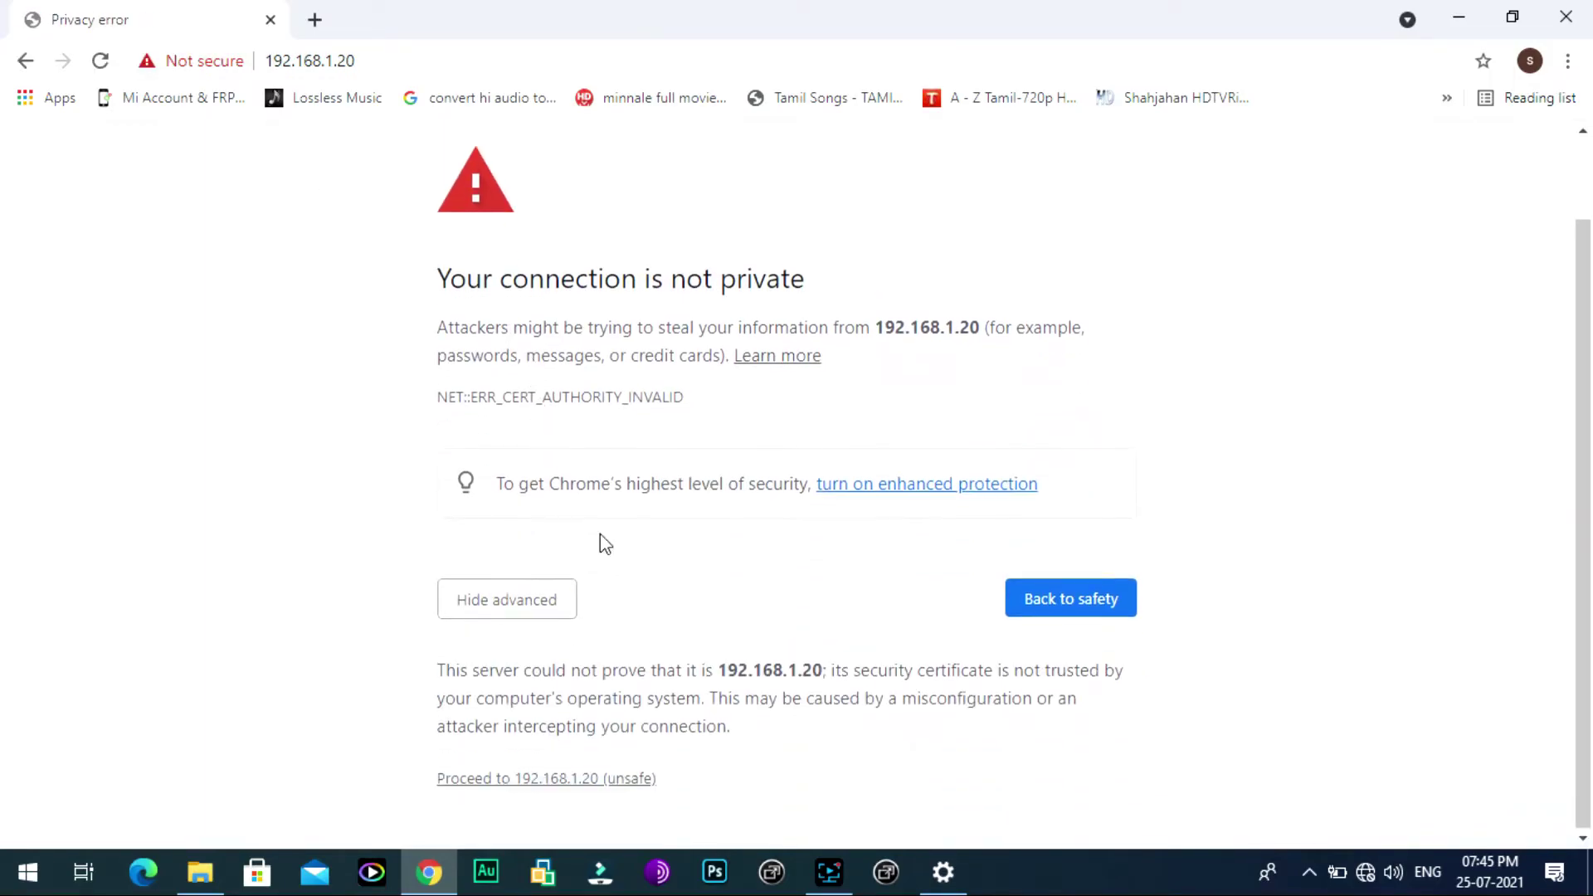
pyautogui.click(568, 780)
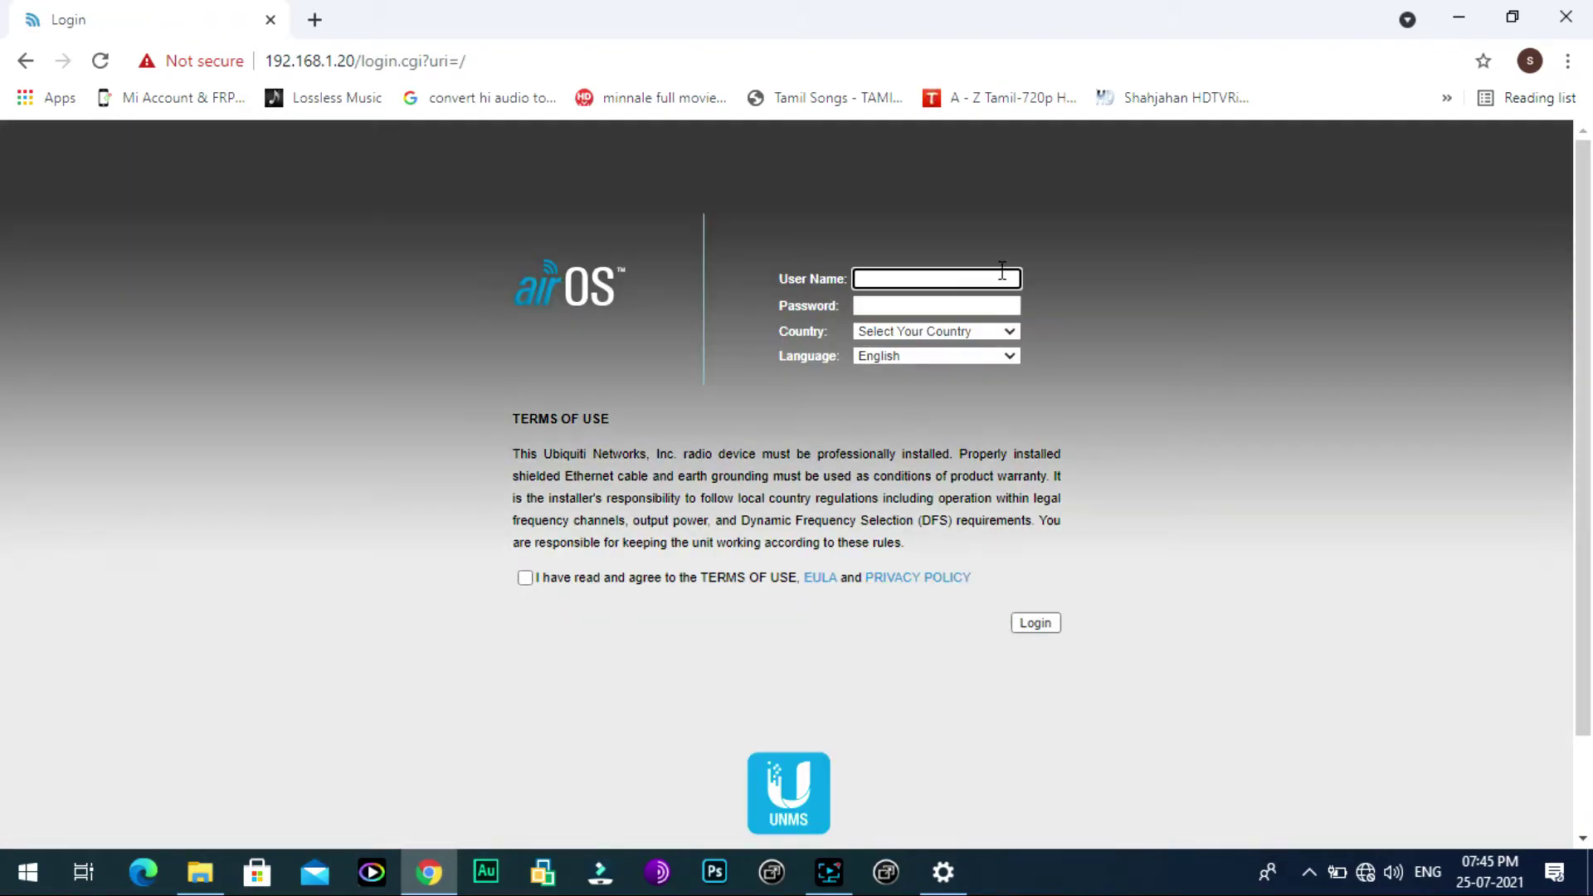
# Step: Log in with the device credentials, accepting the terms of use and choosing India as country
pyautogui.write('ubnt')
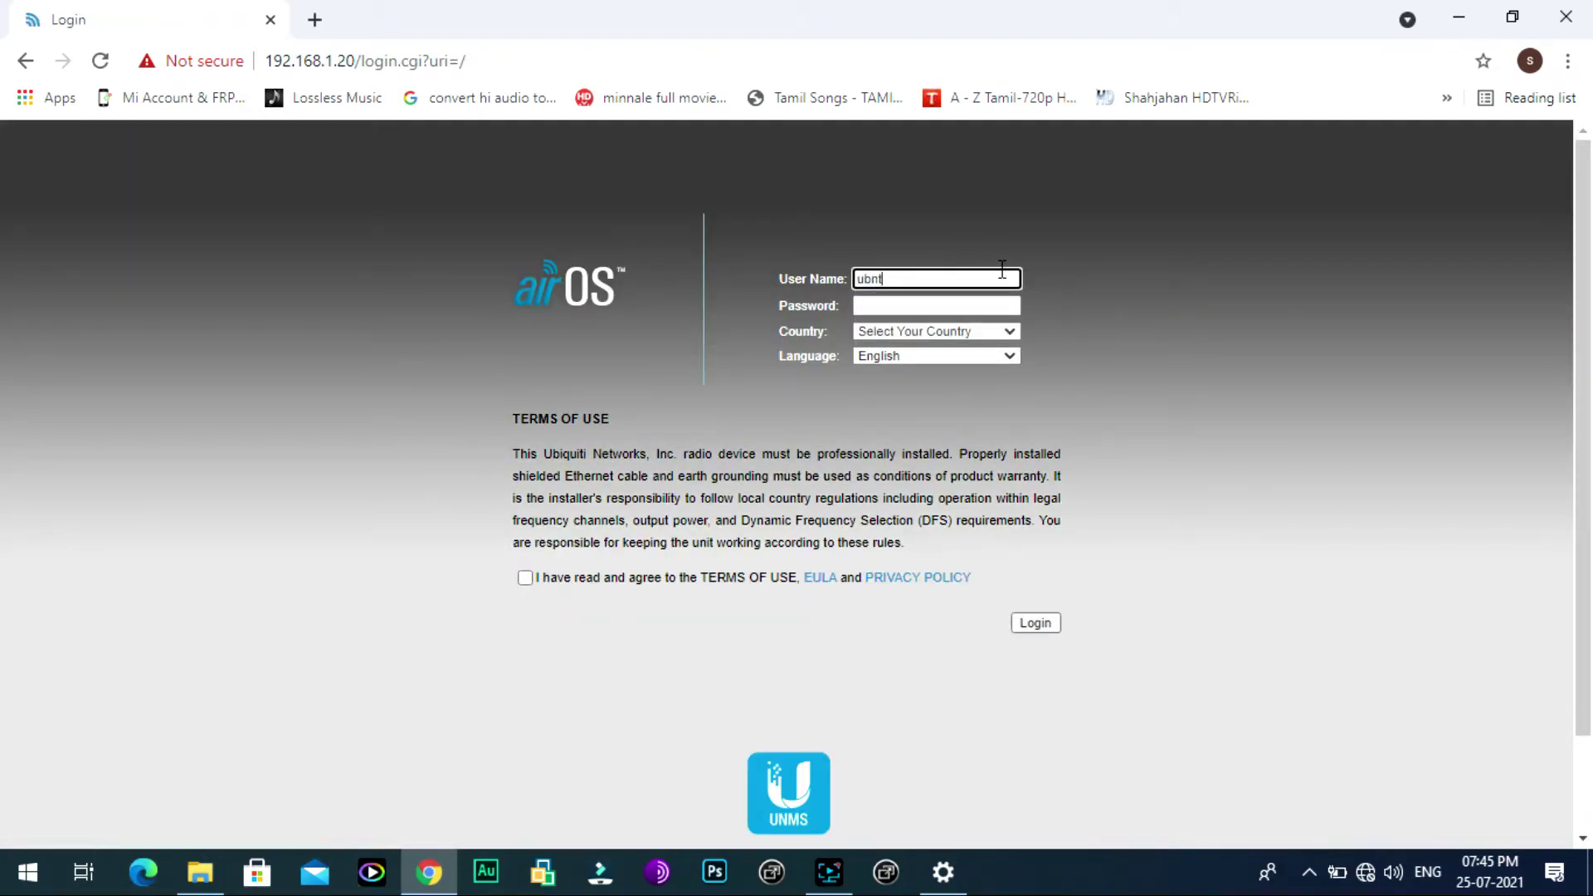
pyautogui.press('Tab')
pyautogui.write('ub')
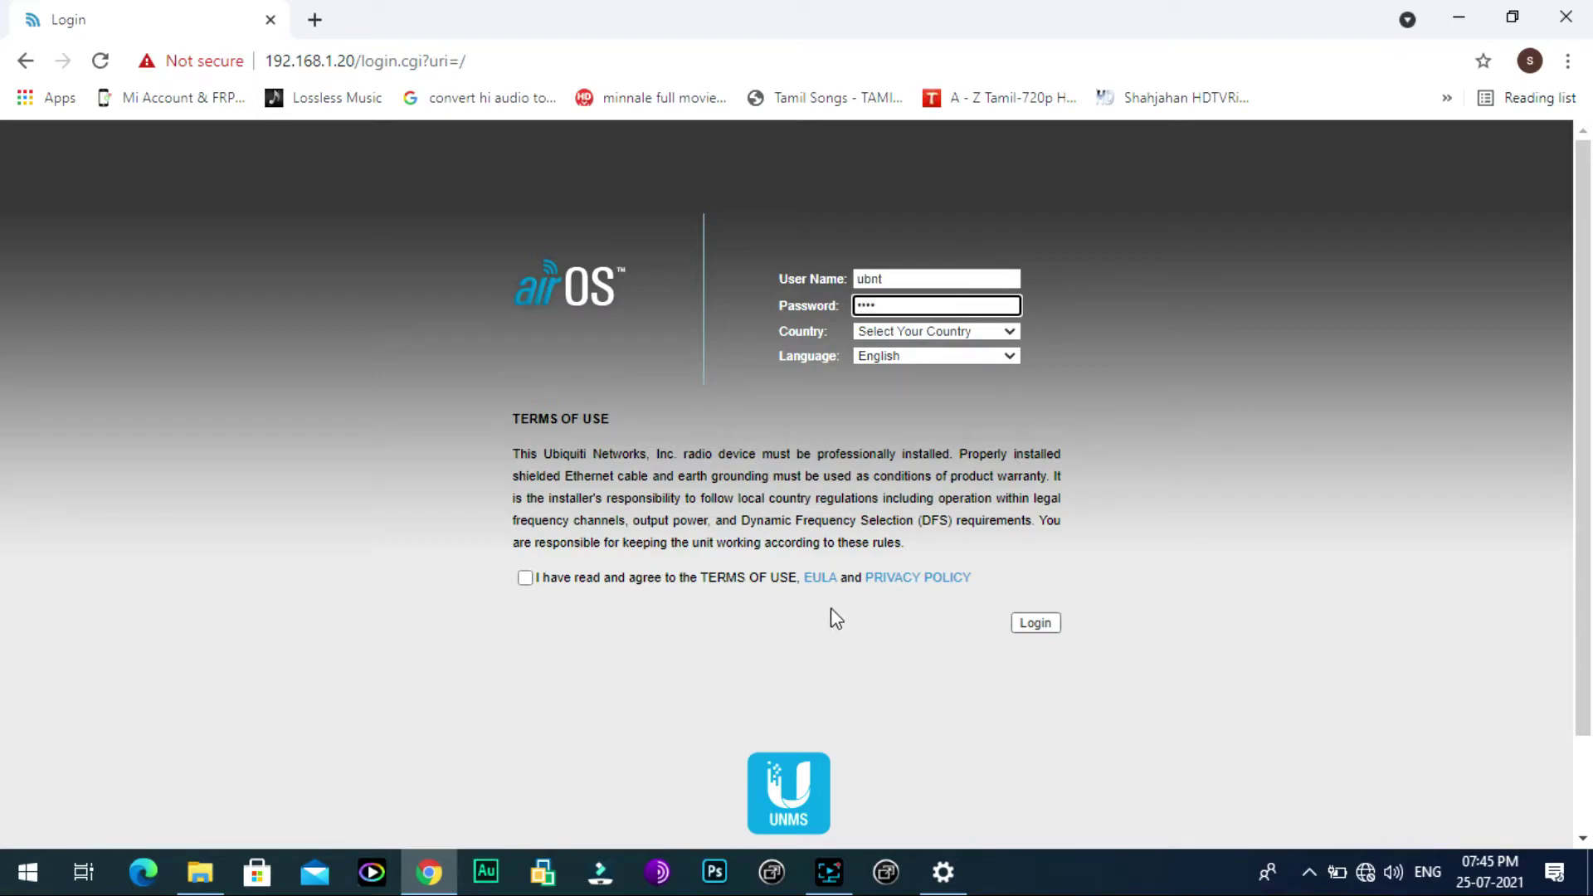
pyautogui.click(526, 577)
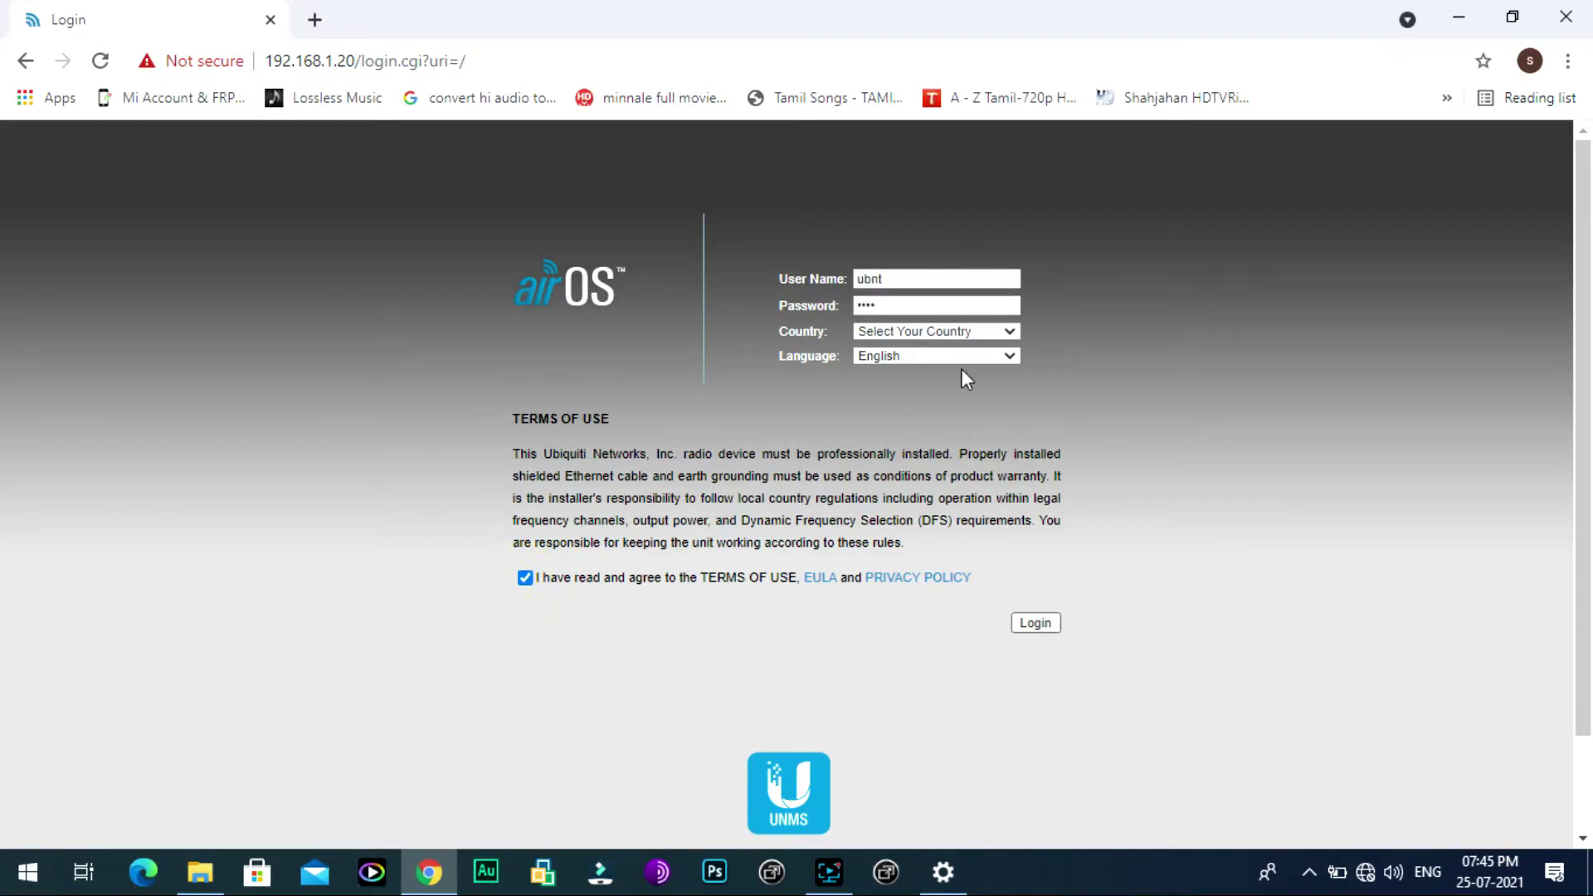
pyautogui.click(1003, 331)
pyautogui.moveTo(1027, 387); pyautogui.dragTo(1024, 456)
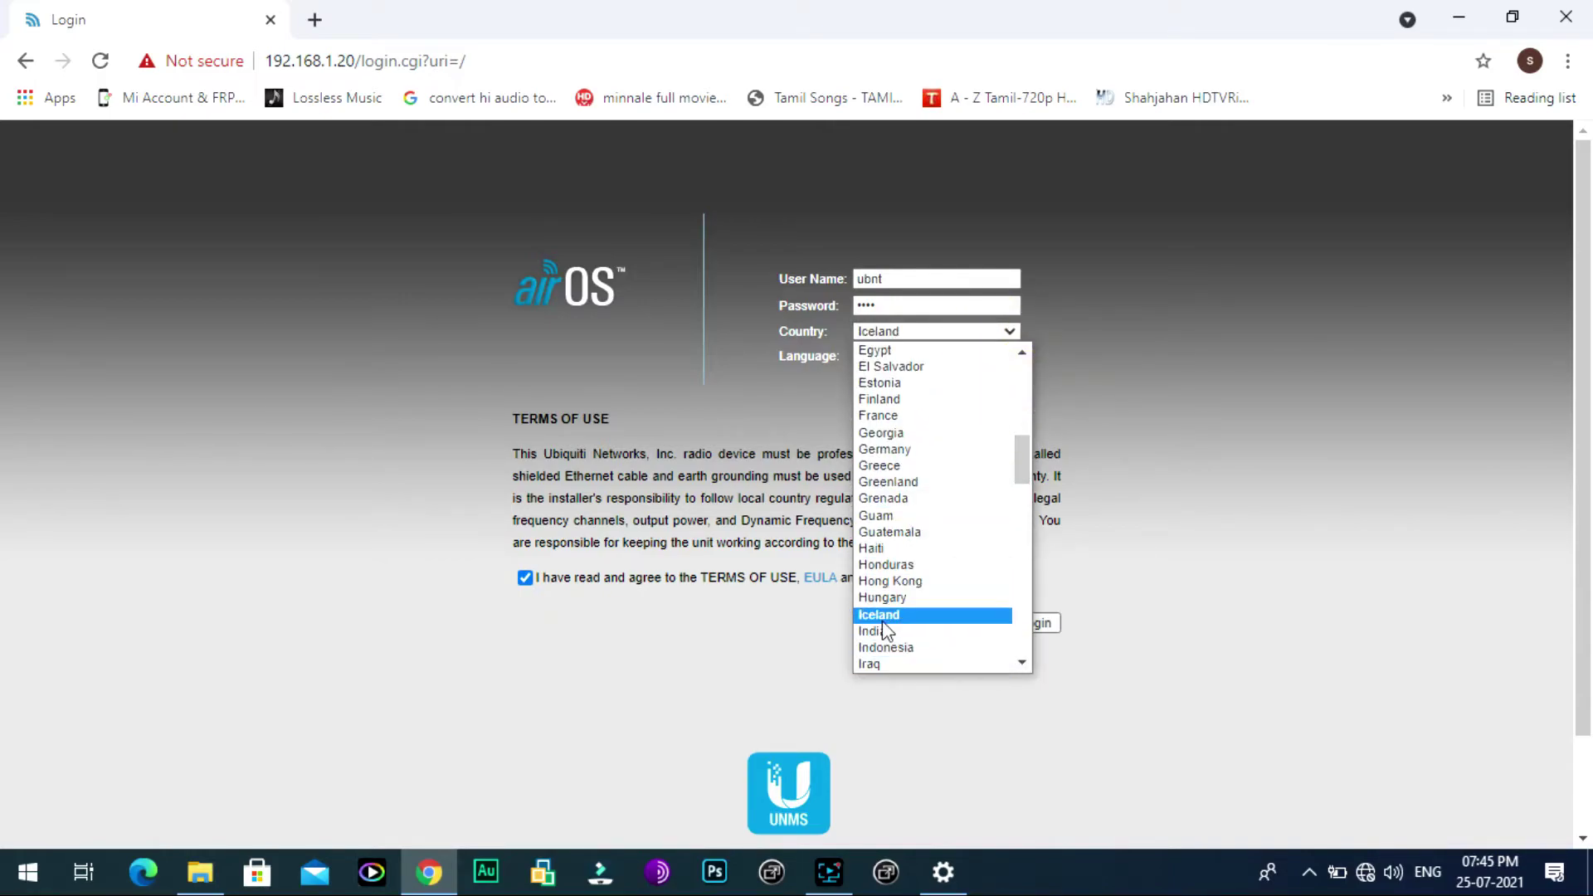
pyautogui.click(878, 631)
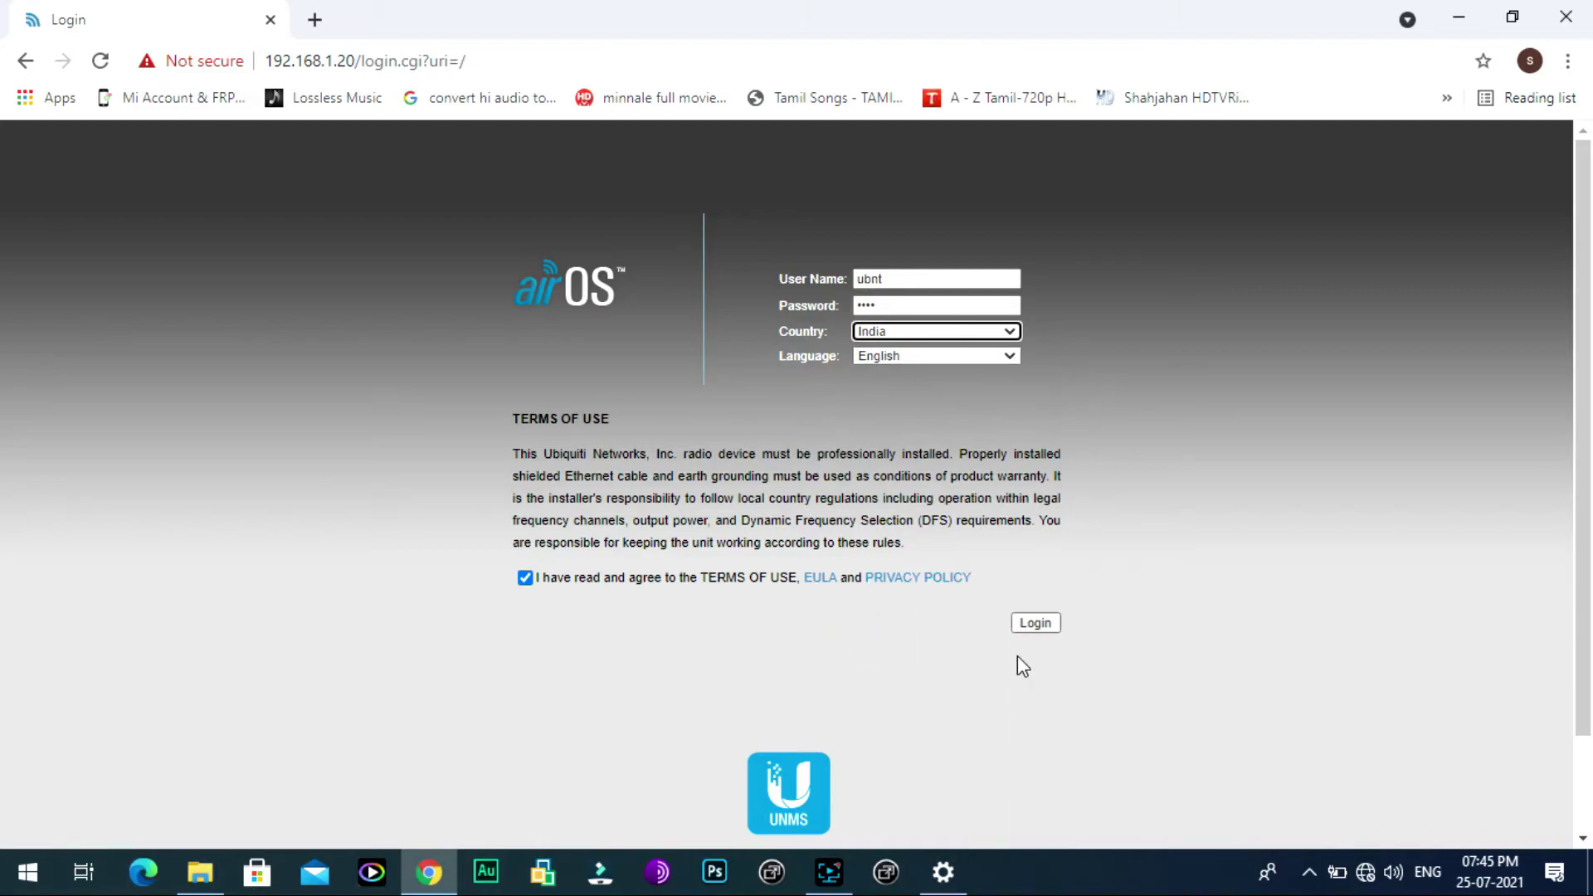
pyautogui.click(1036, 632)
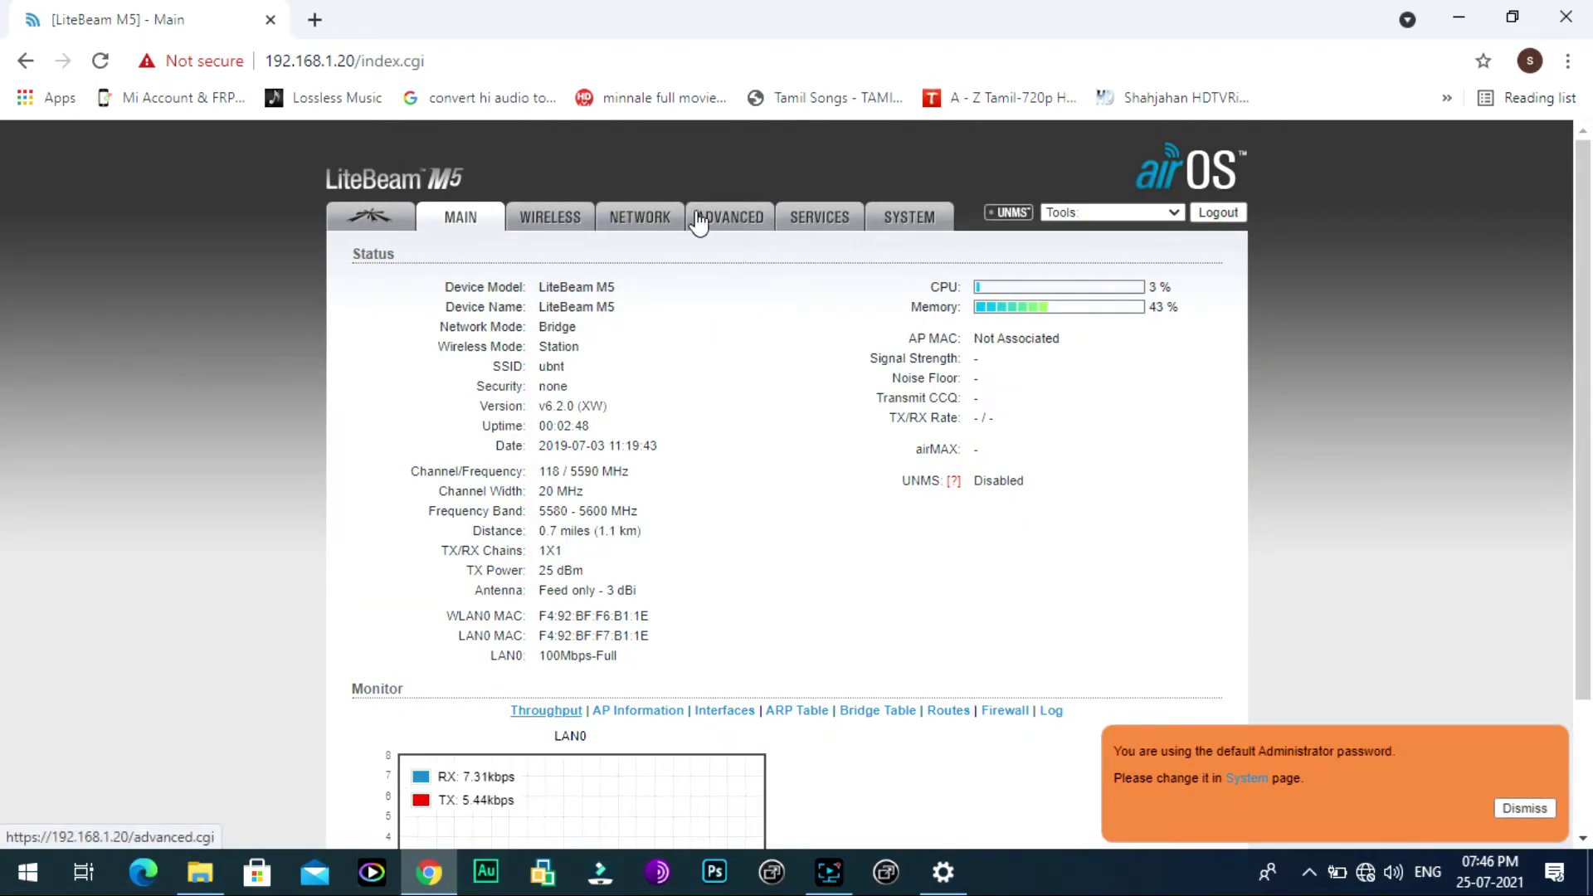
# Step: On the Network tab, change the management IP address to 192.168.0.21
pyautogui.click(641, 214)
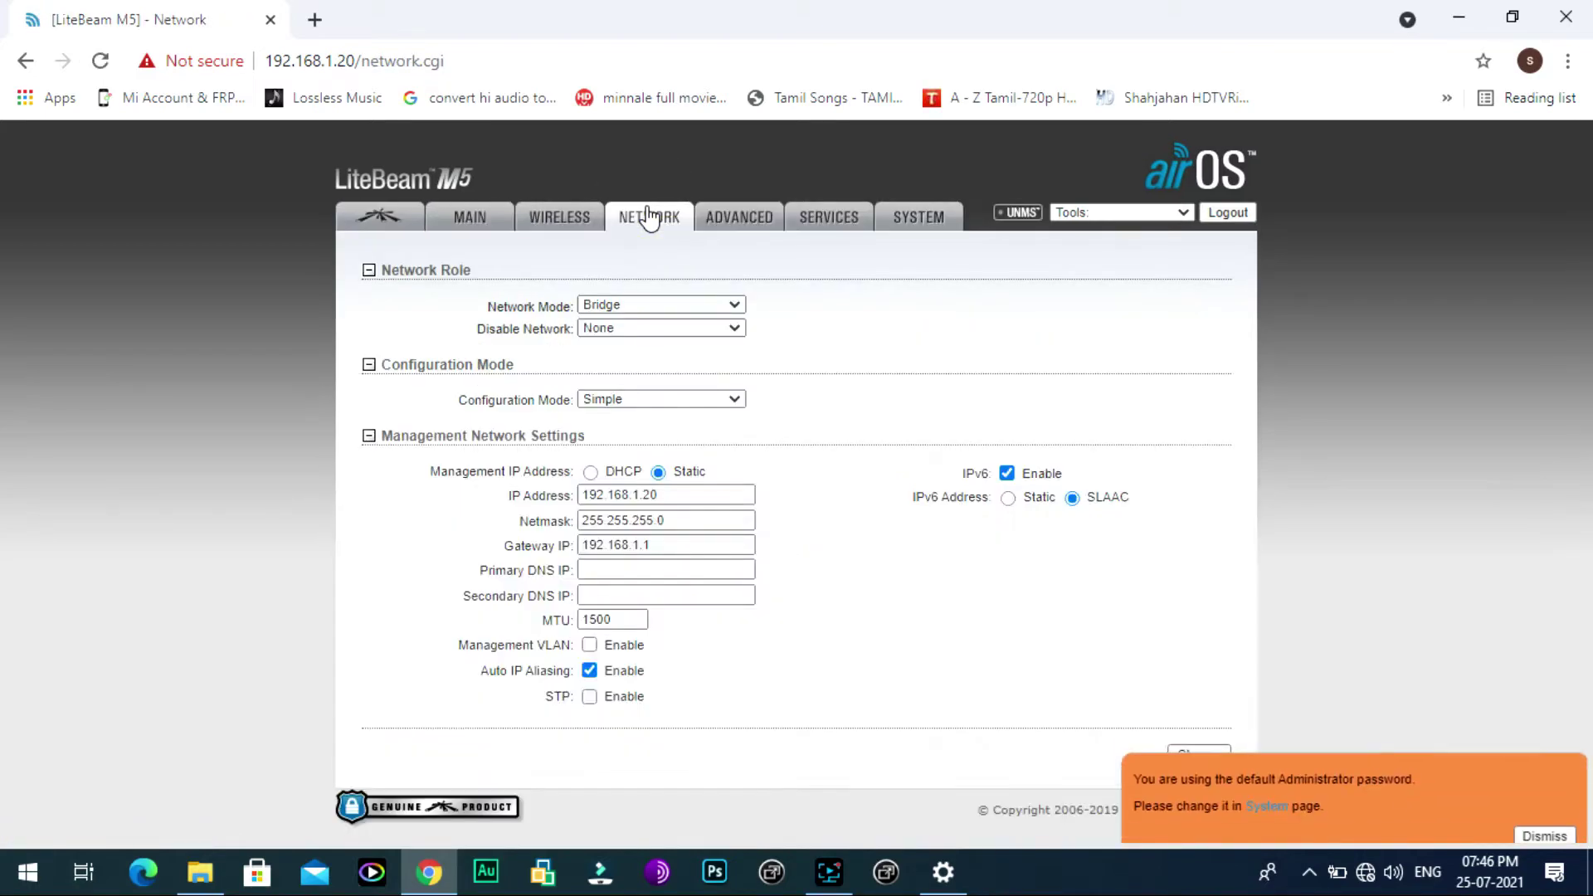
pyautogui.click(640, 495)
pyautogui.press('BackSpace')
pyautogui.write('0')
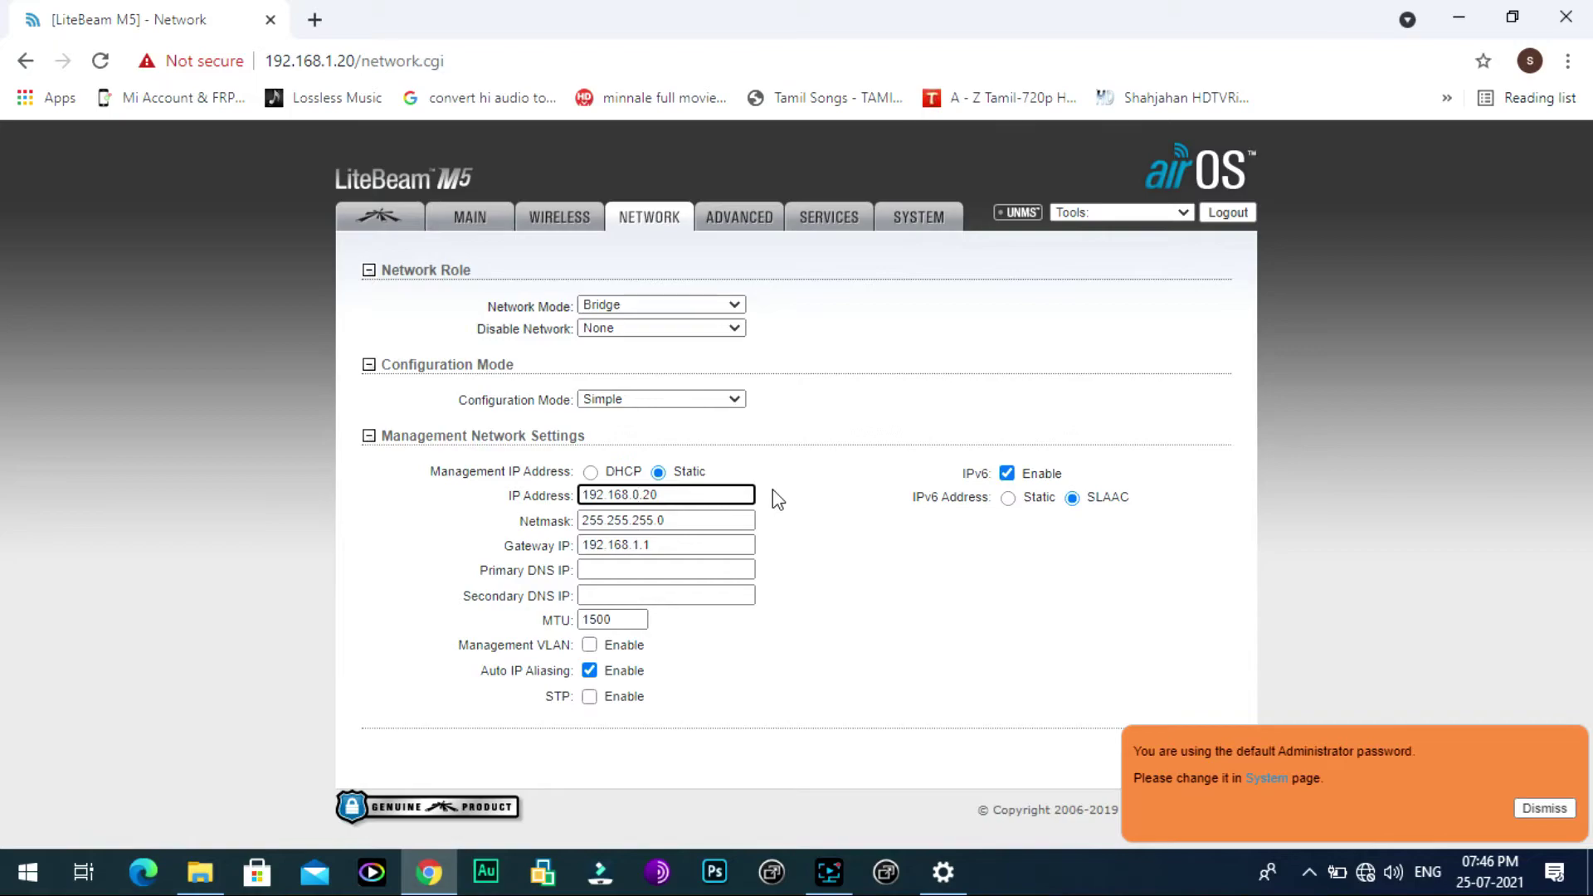
pyautogui.click(687, 488)
pyautogui.press('BackSpace')
pyautogui.write('1')
# Step: Switch management addressing to DHCP with fallback IP 192.168.0.21 and submit the change
pyautogui.click(591, 472)
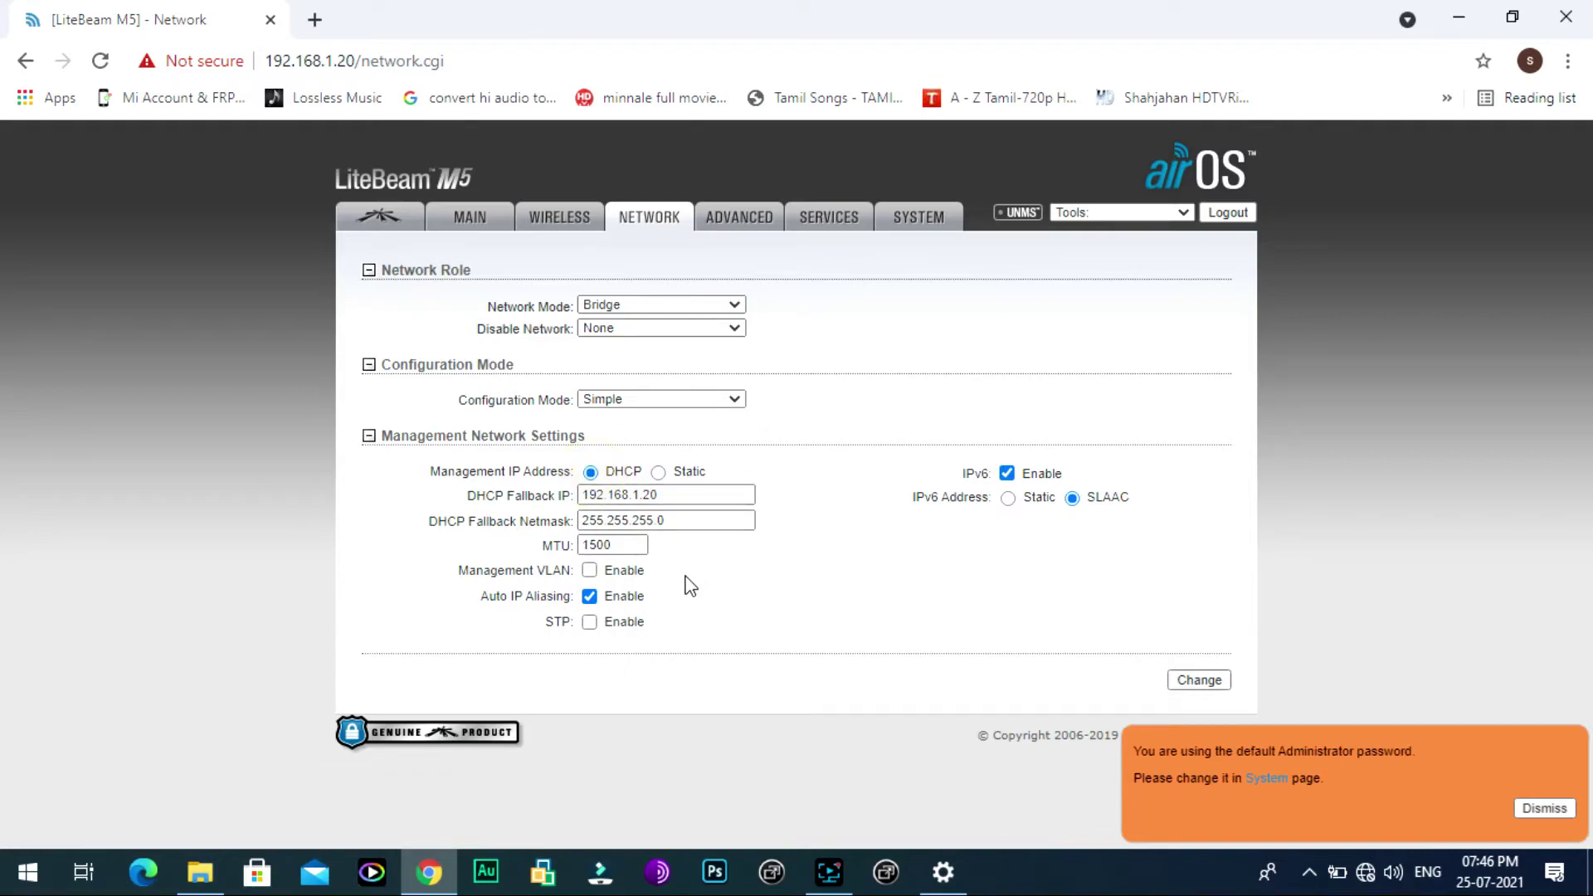
pyautogui.click(641, 495)
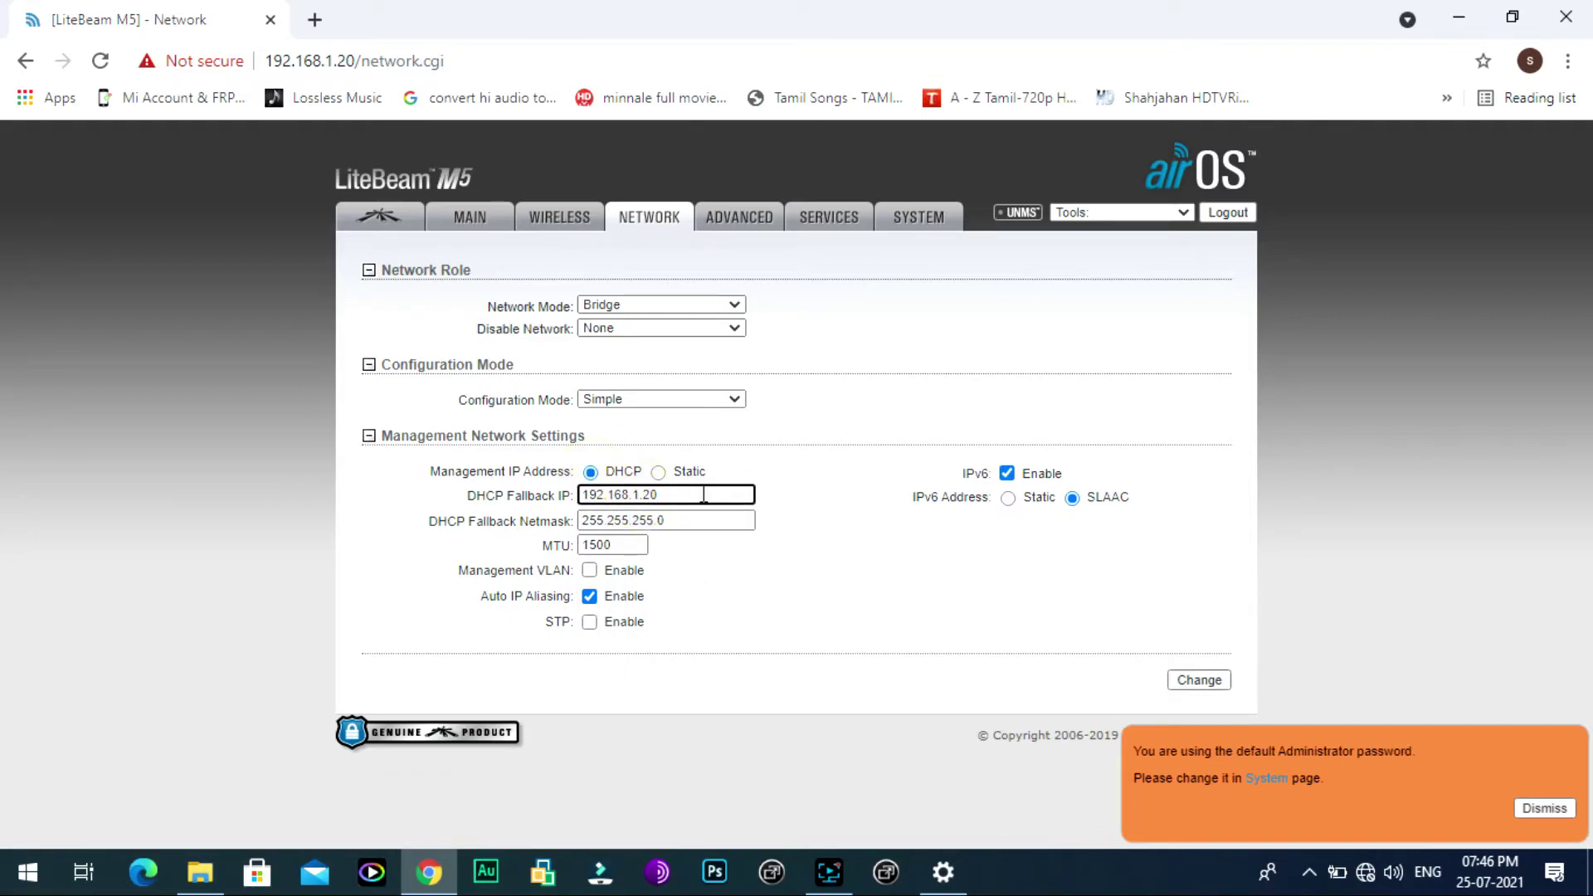
pyautogui.press('BackSpace')
pyautogui.press('BackSpace')
pyautogui.write('0.')
pyautogui.press('BackSpace')
pyautogui.write('1')
pyautogui.click(805, 507)
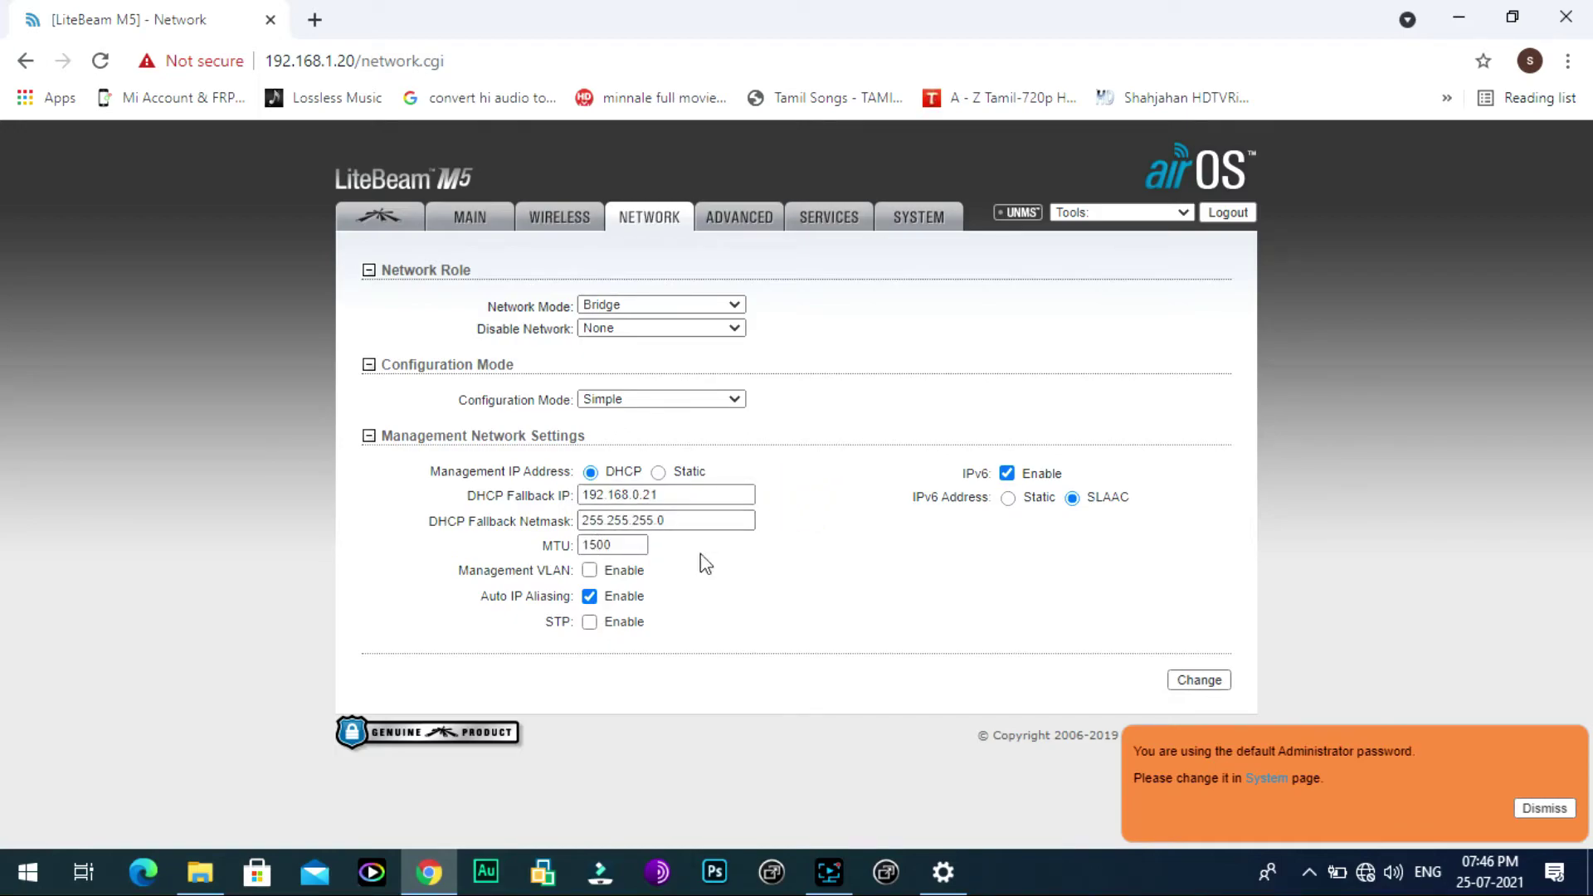
pyautogui.click(1188, 682)
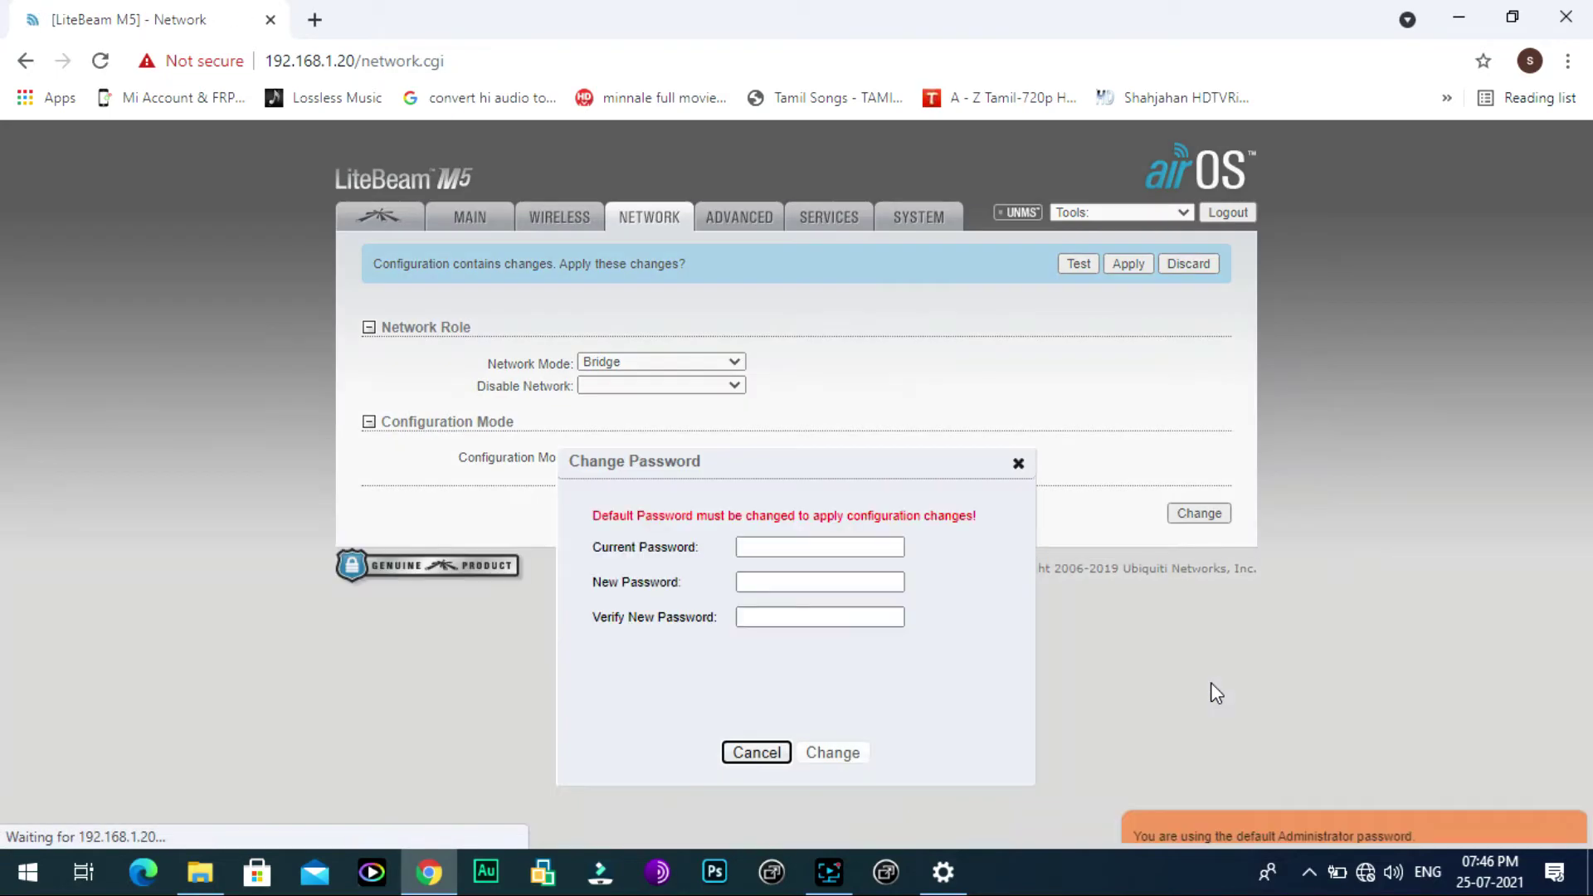
# Step: Replace the default administrator password by entering the current, new and confirmation passwords
pyautogui.click(787, 545)
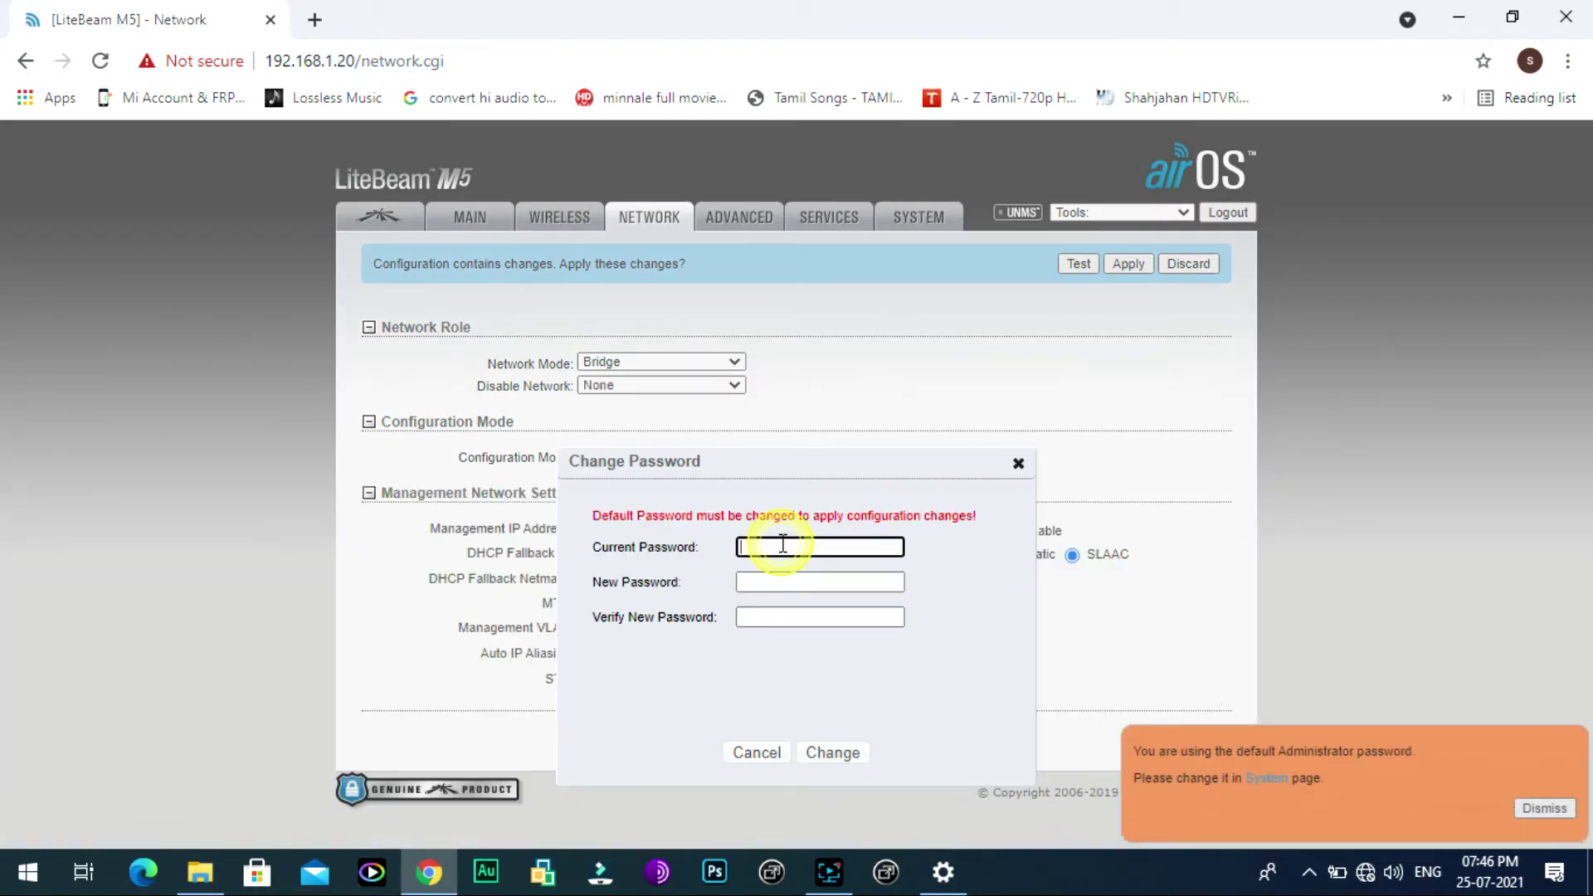
pyautogui.write('ubnbn')
pyautogui.press('Tab')
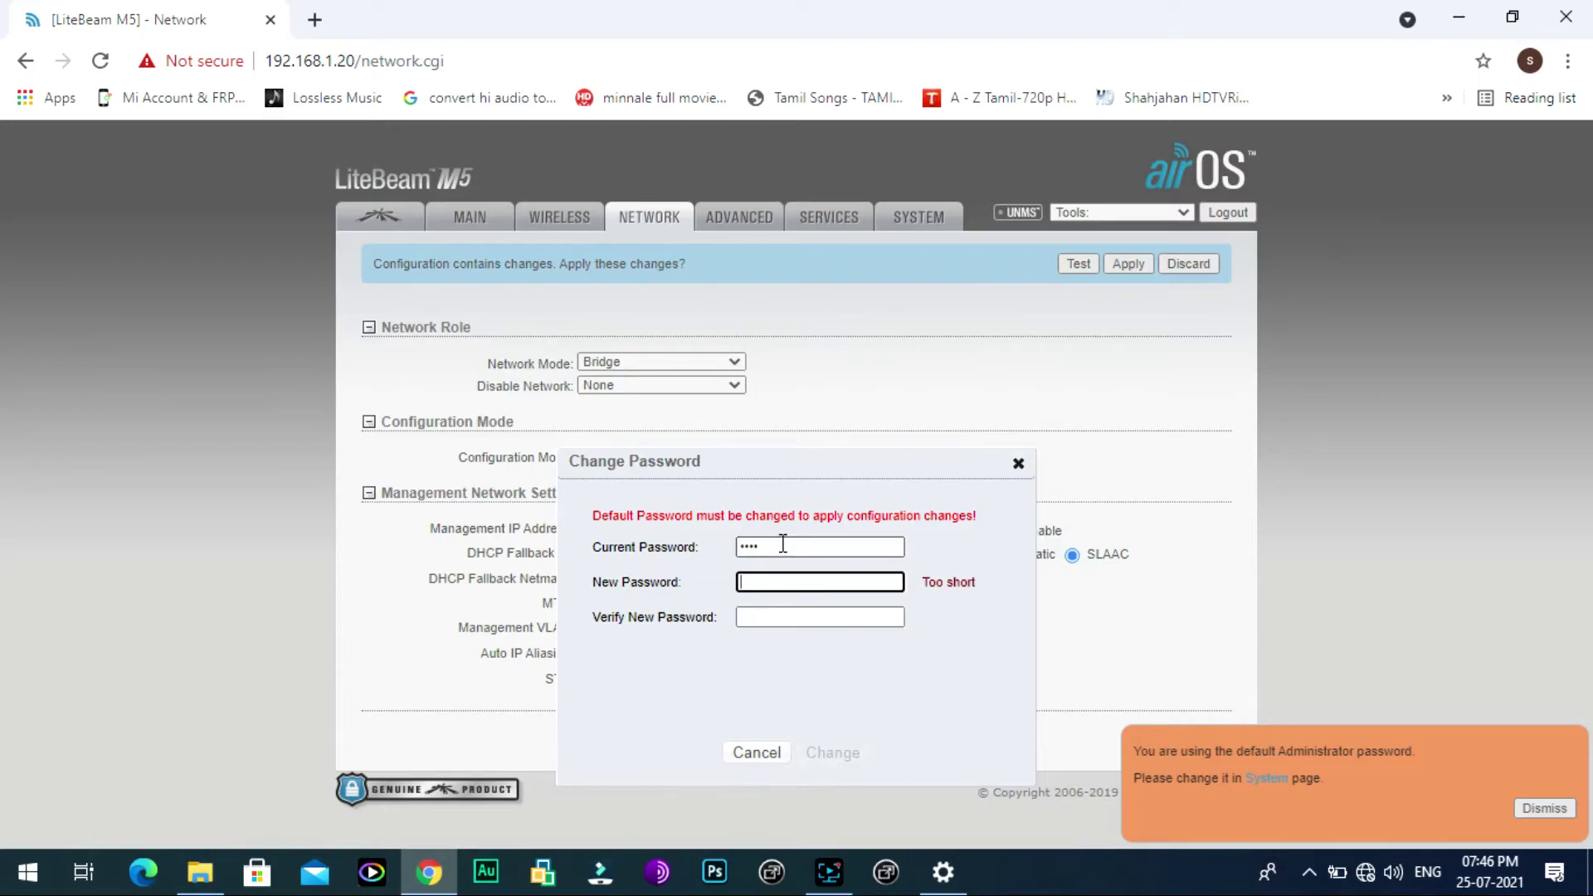
pyautogui.write('••••')
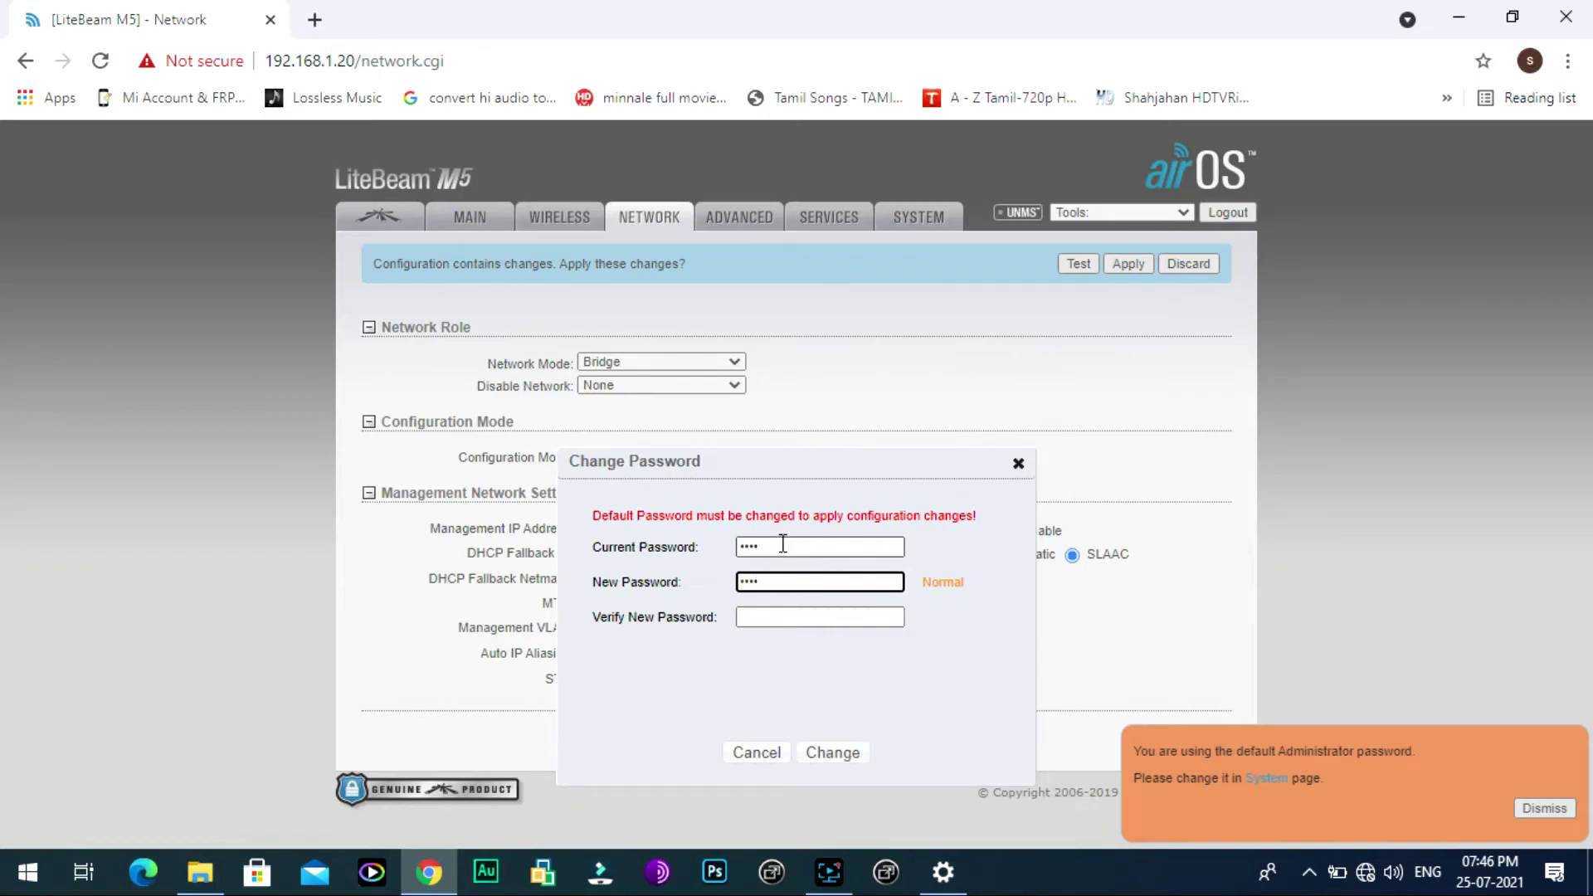
pyautogui.write('••')
pyautogui.click(800, 619)
pyautogui.write('•')
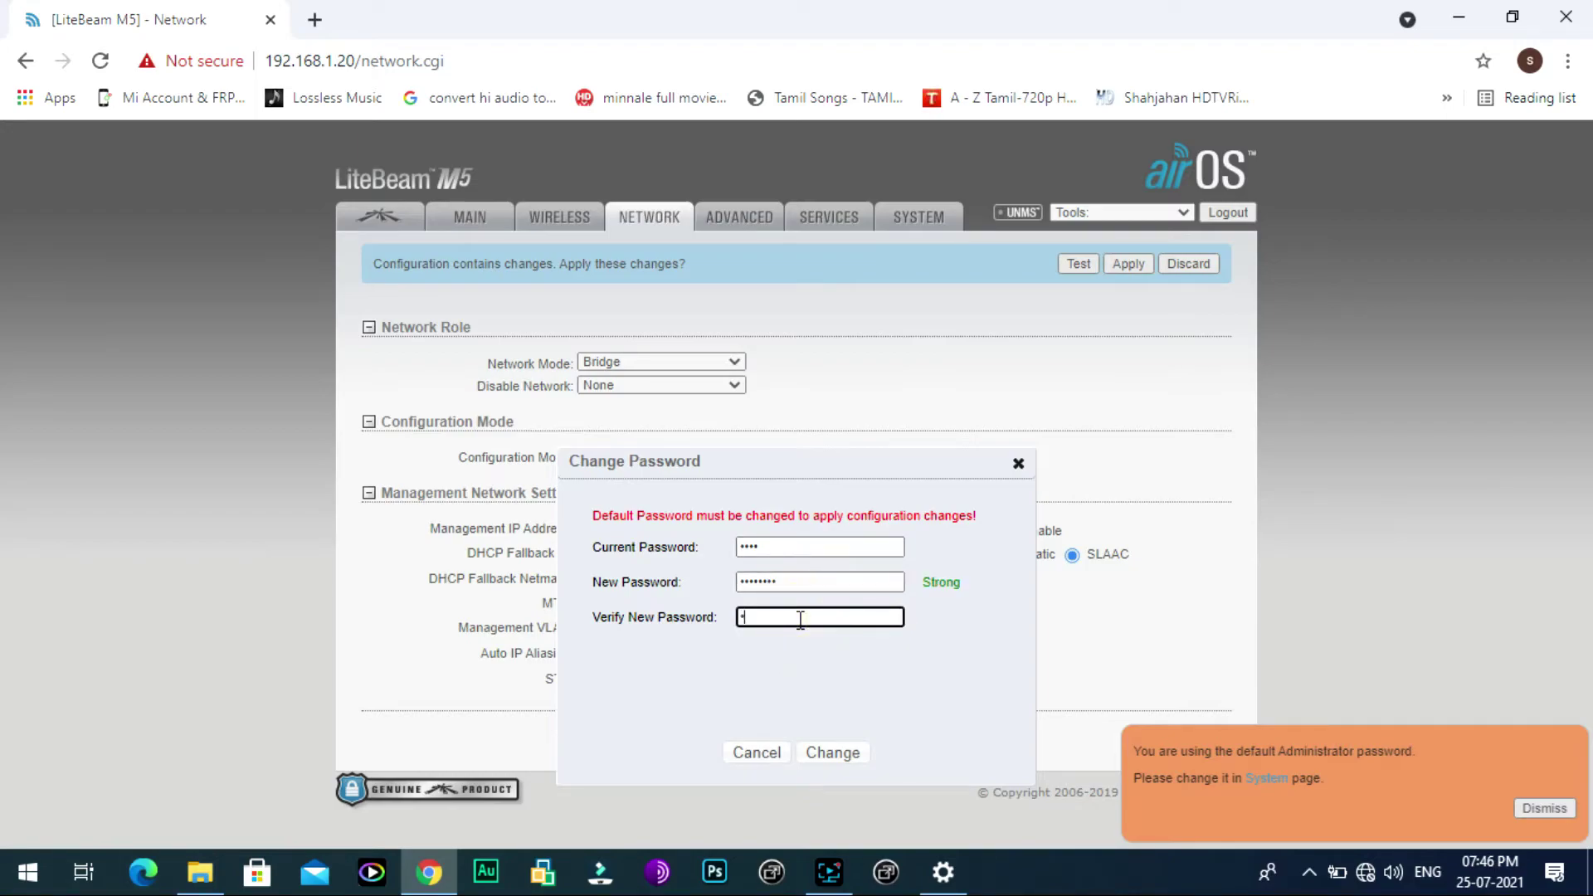
pyautogui.write('•')
pyautogui.click(839, 756)
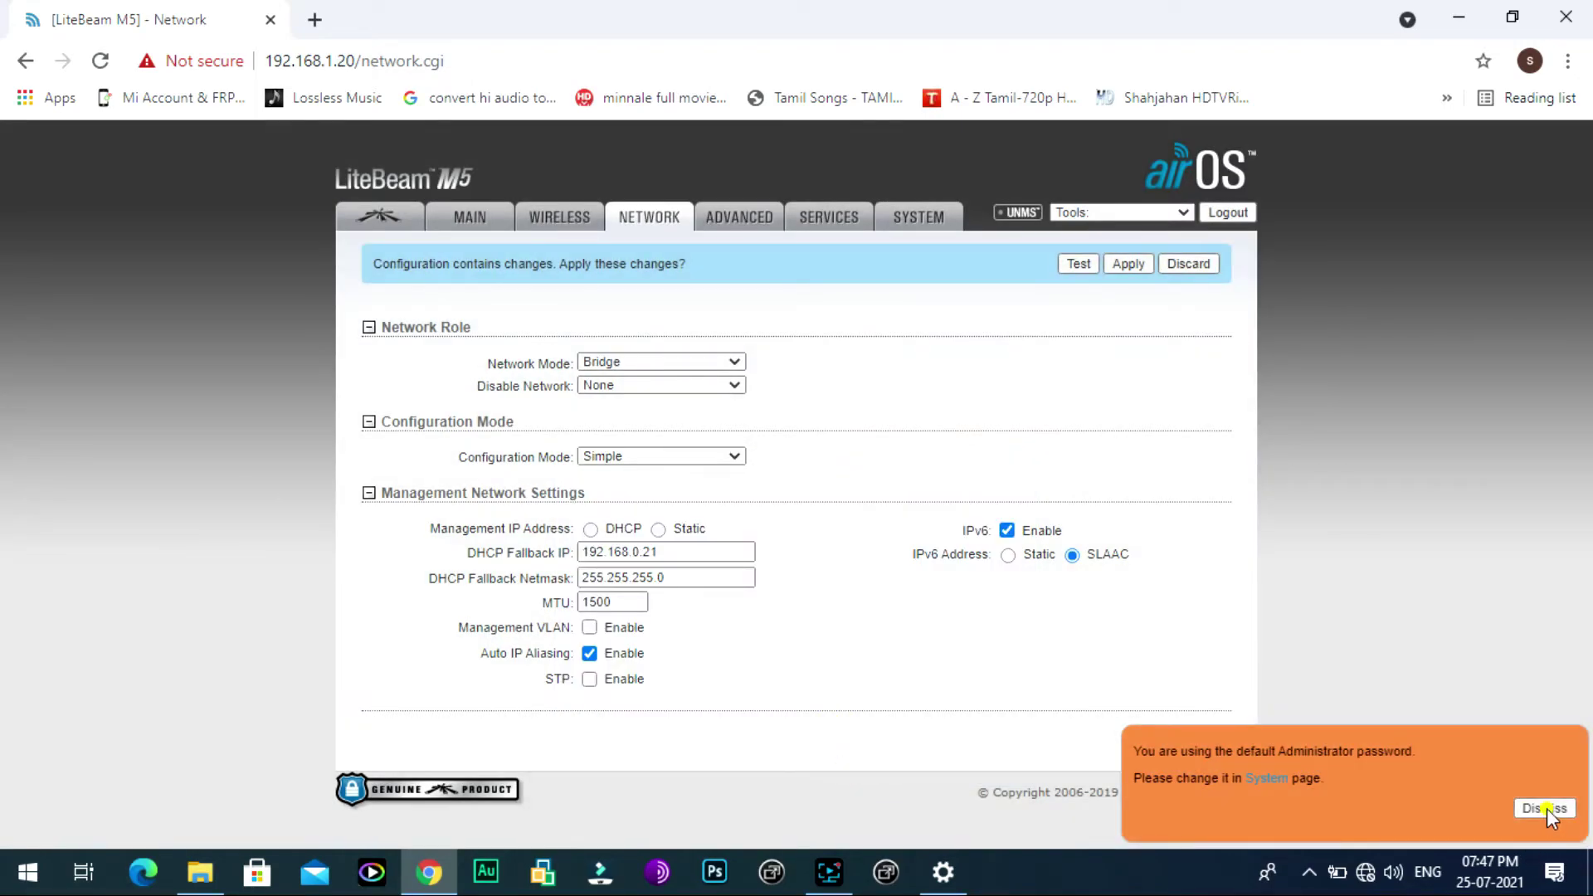
# Step: Dismiss the default-password notice, then resubmit and apply the pending network changes
pyautogui.click(1544, 808)
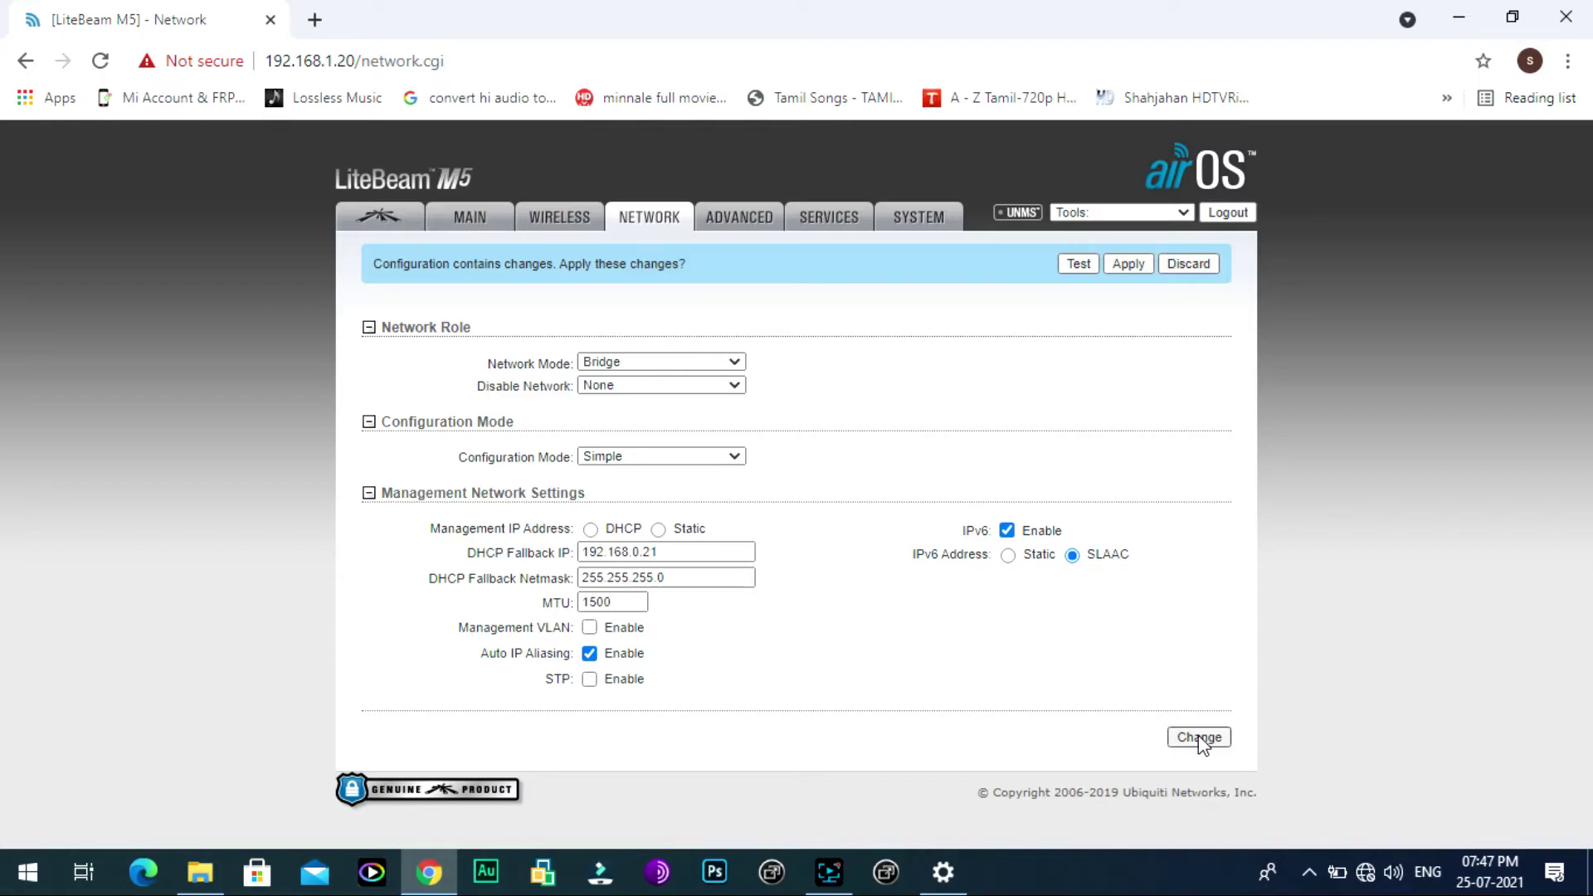
pyautogui.click(1198, 736)
pyautogui.click(1129, 263)
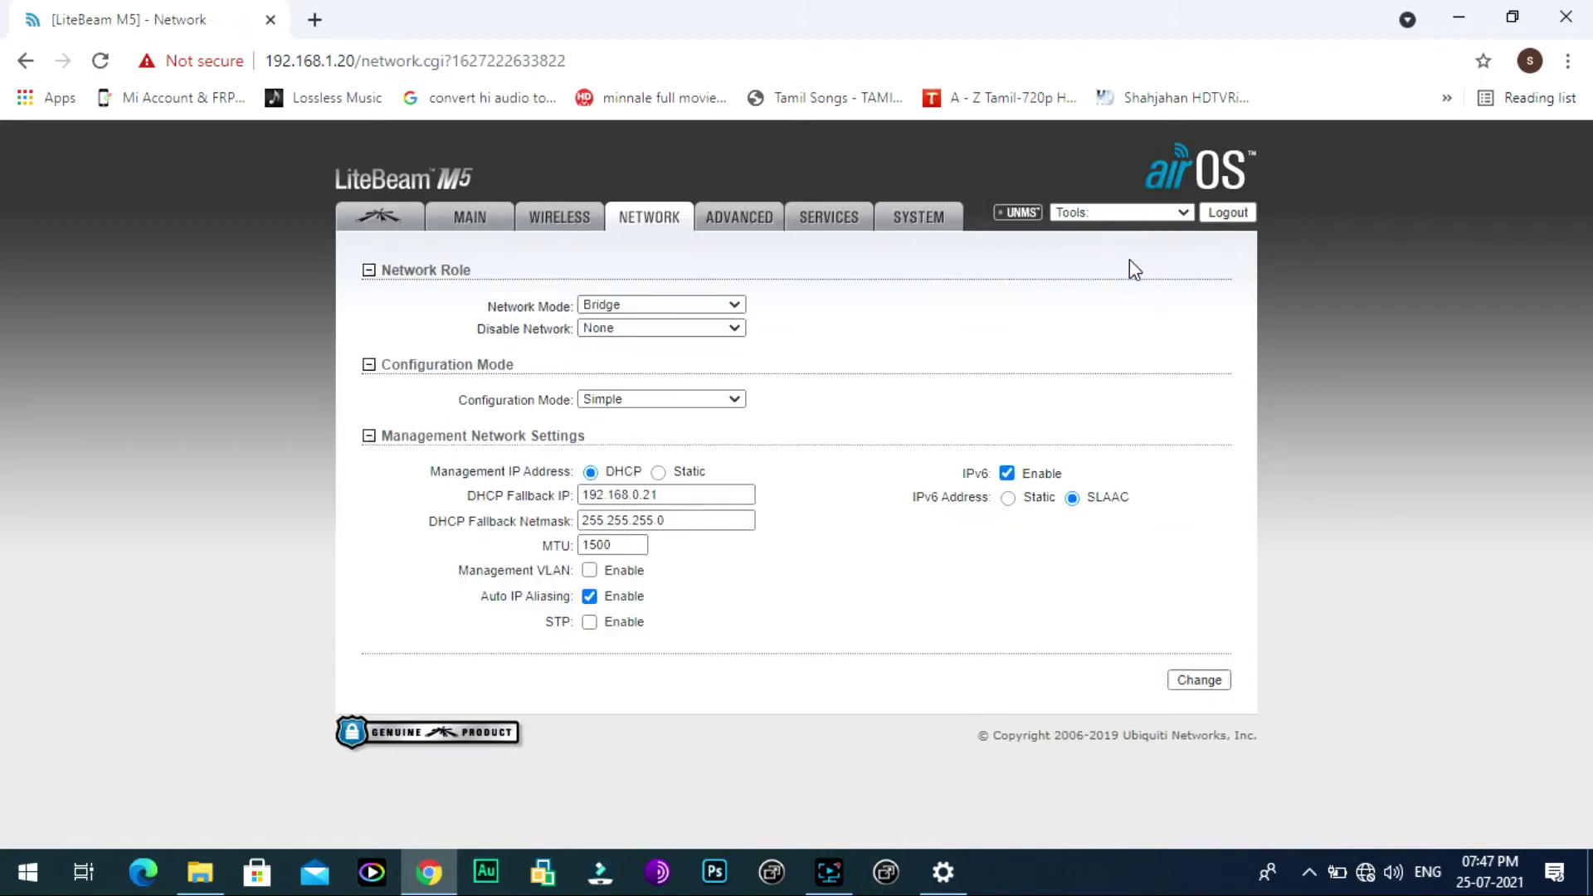
pyautogui.click(1203, 680)
# Step: From Windows Ethernet settings, open the Ethernet 2 adapter's status and connection properties
pyautogui.click(952, 858)
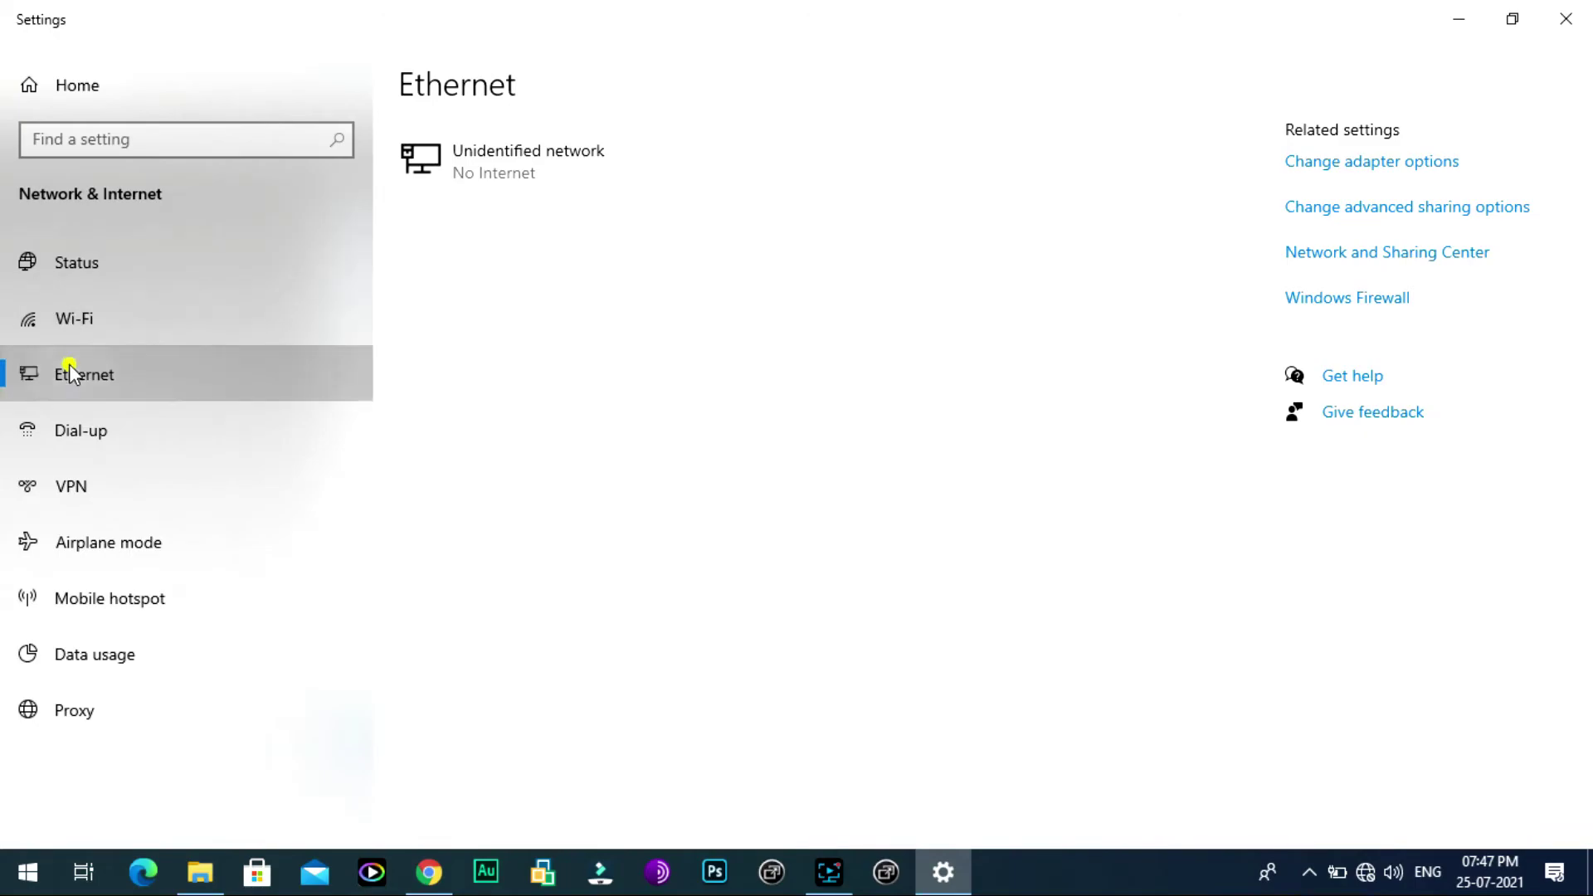
pyautogui.click(68, 365)
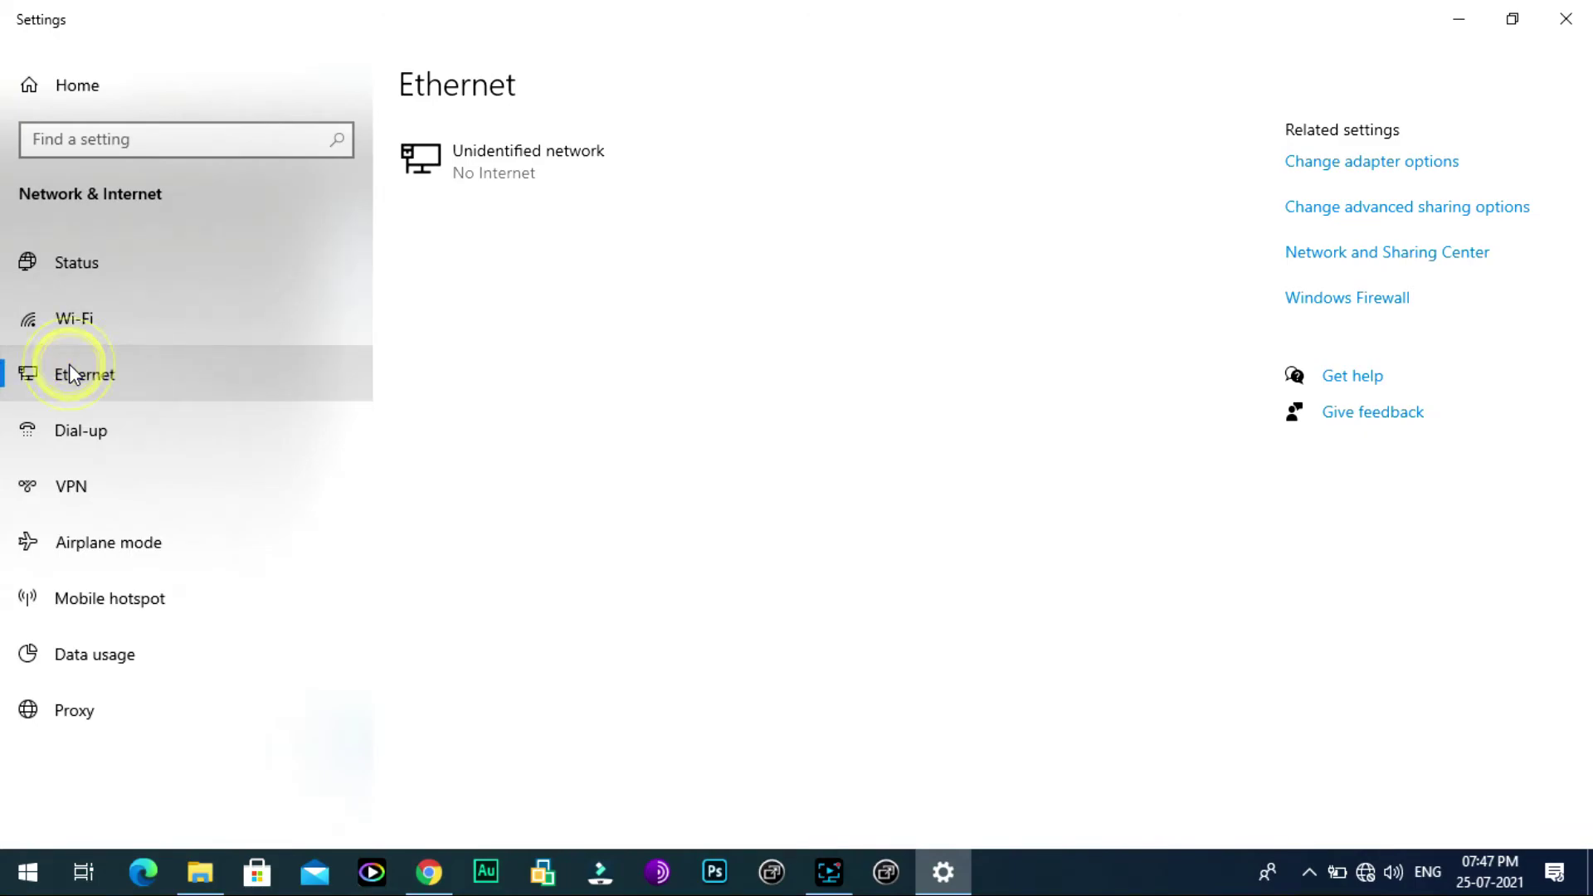
pyautogui.click(1332, 162)
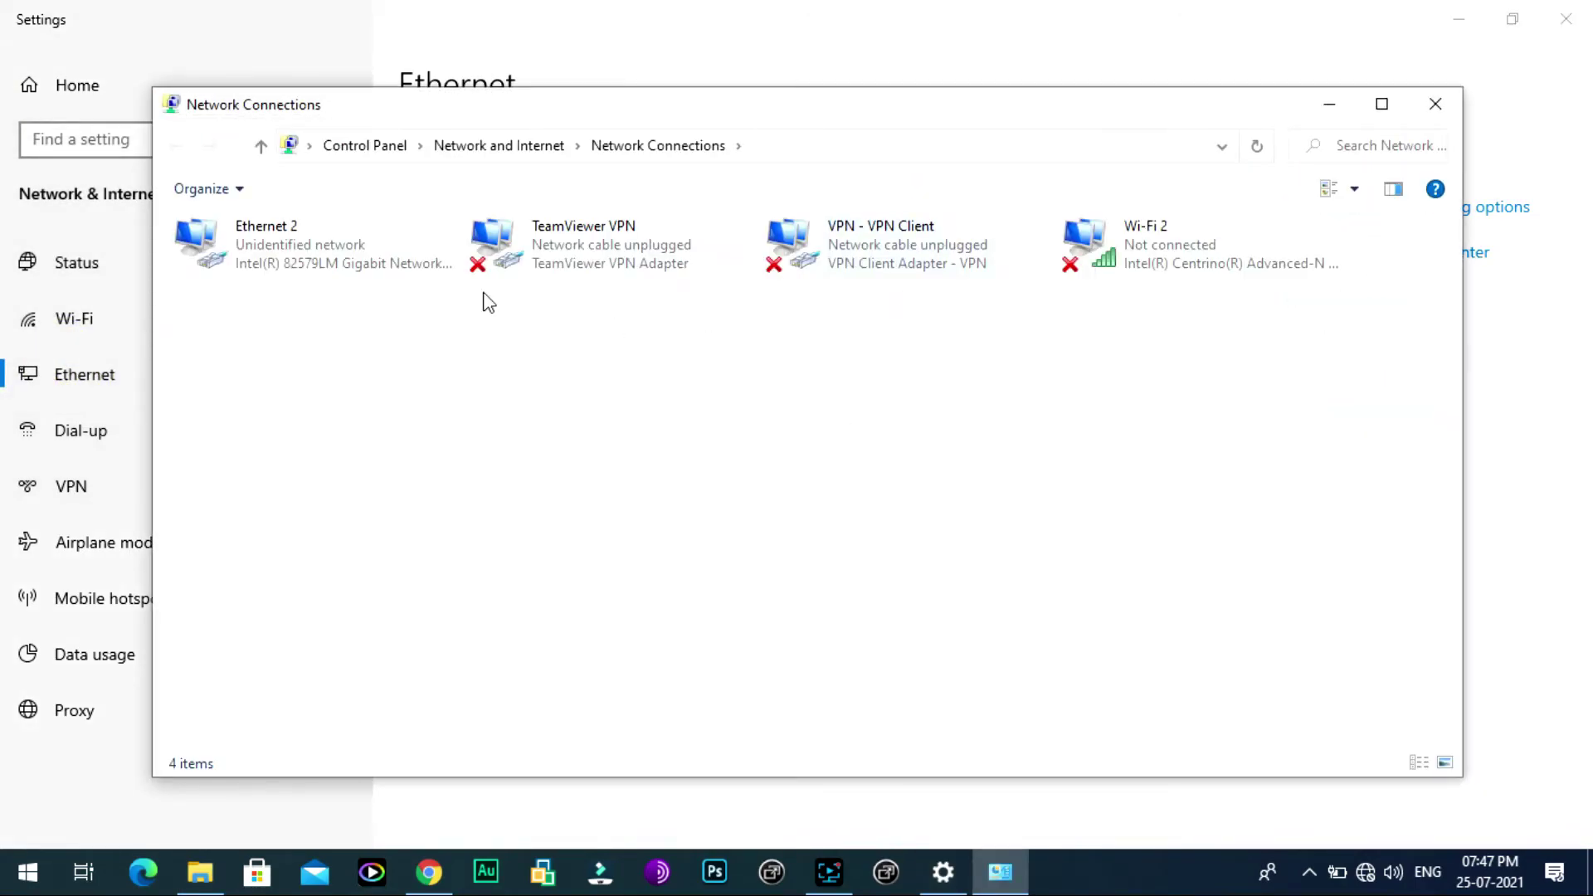
pyautogui.rightClick(324, 248)
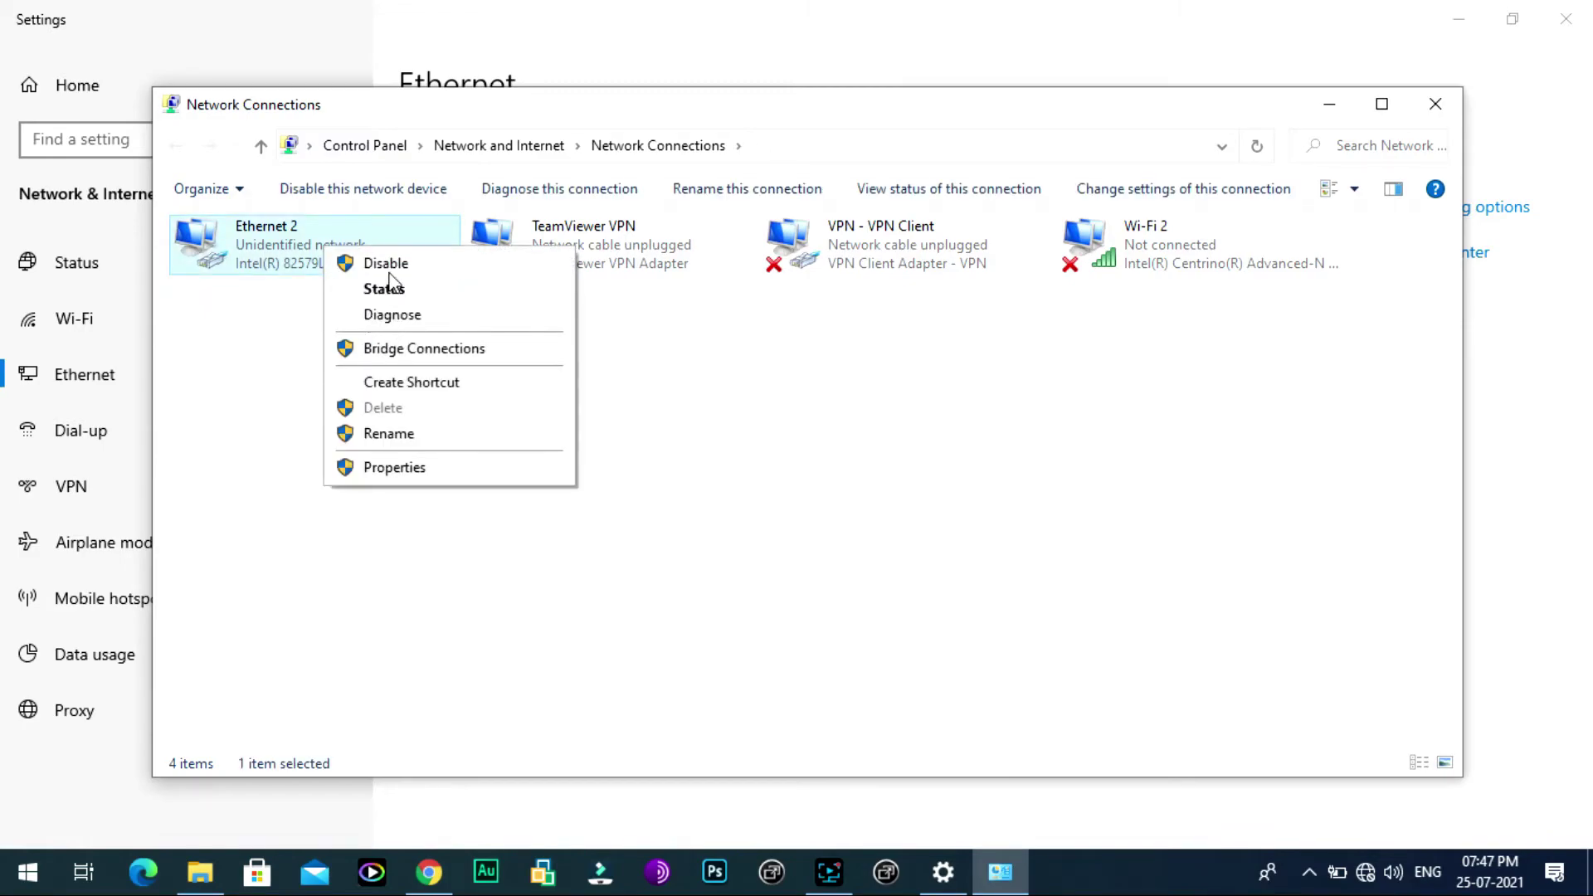
pyautogui.click(384, 289)
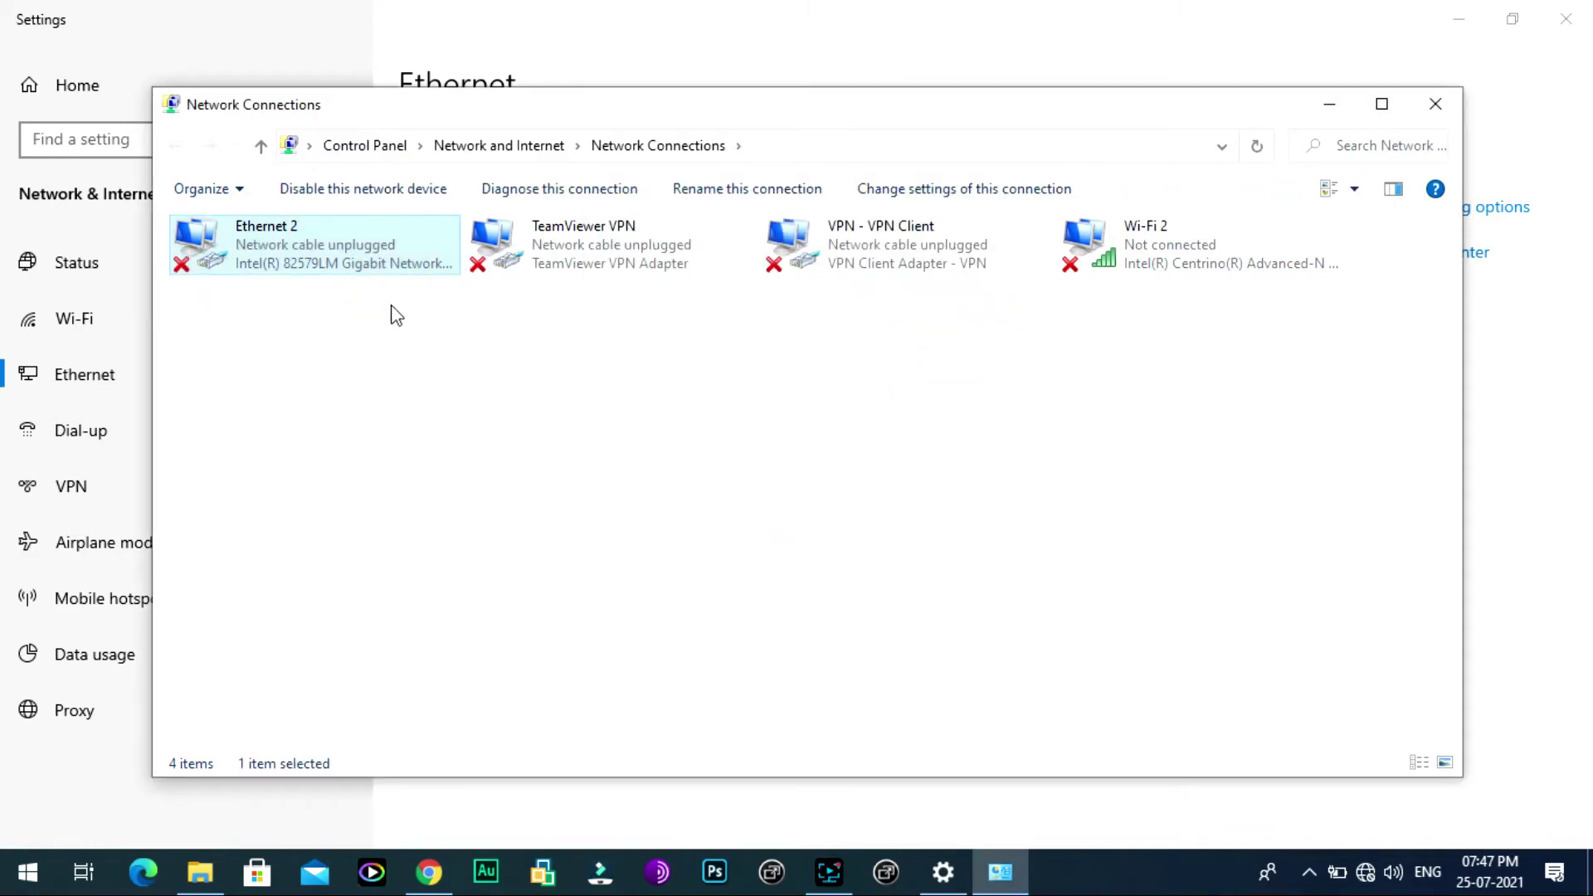
pyautogui.rightClick(336, 242)
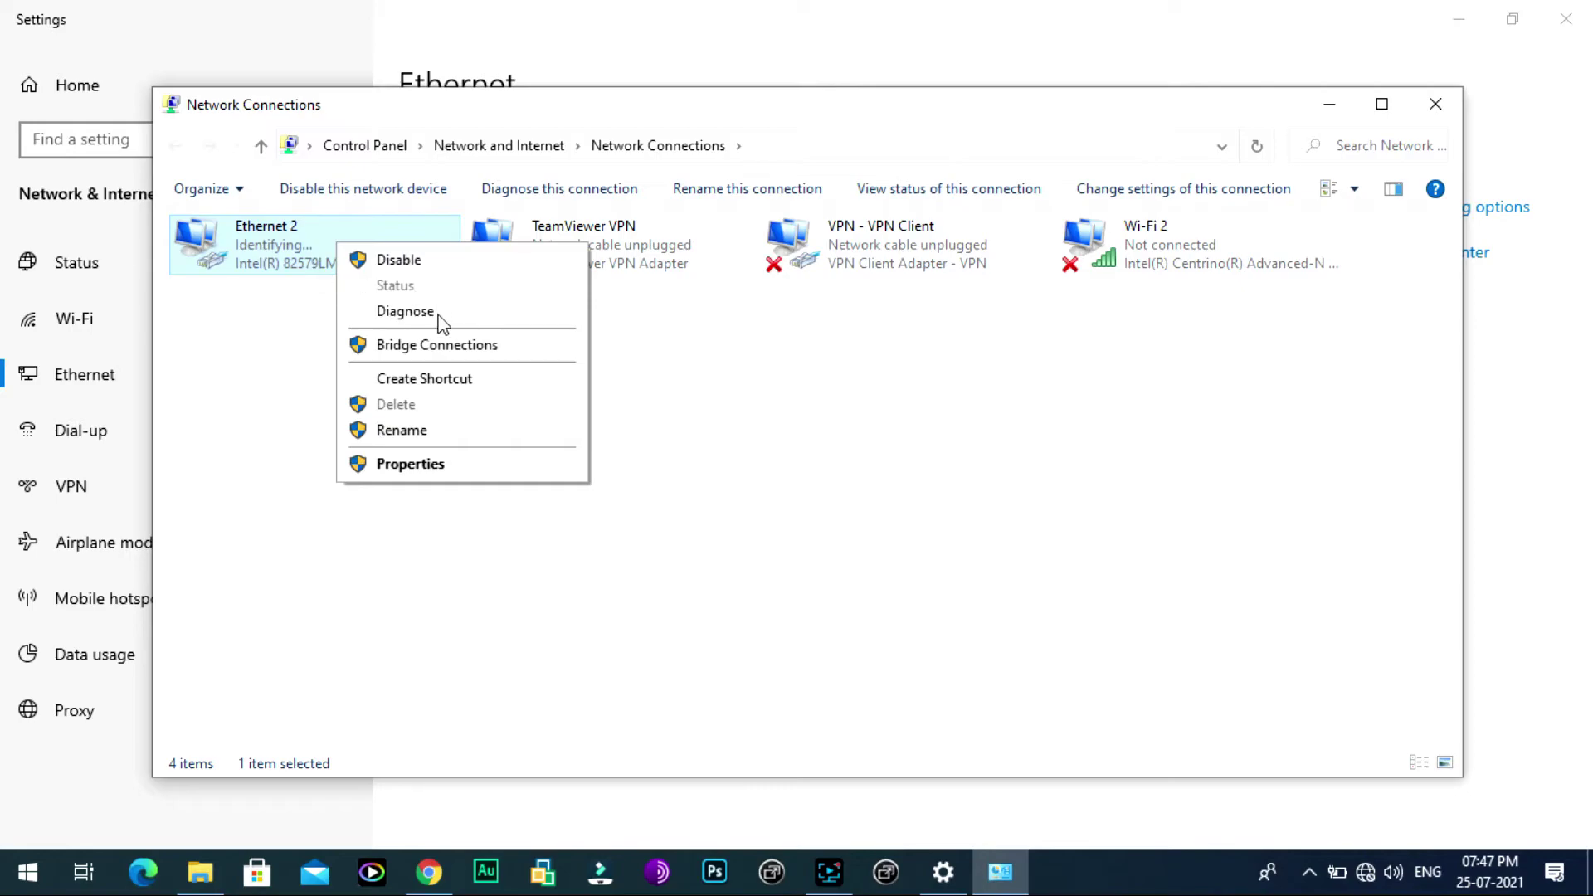
pyautogui.click(757, 498)
pyautogui.click(322, 246)
pyautogui.rightClick(322, 246)
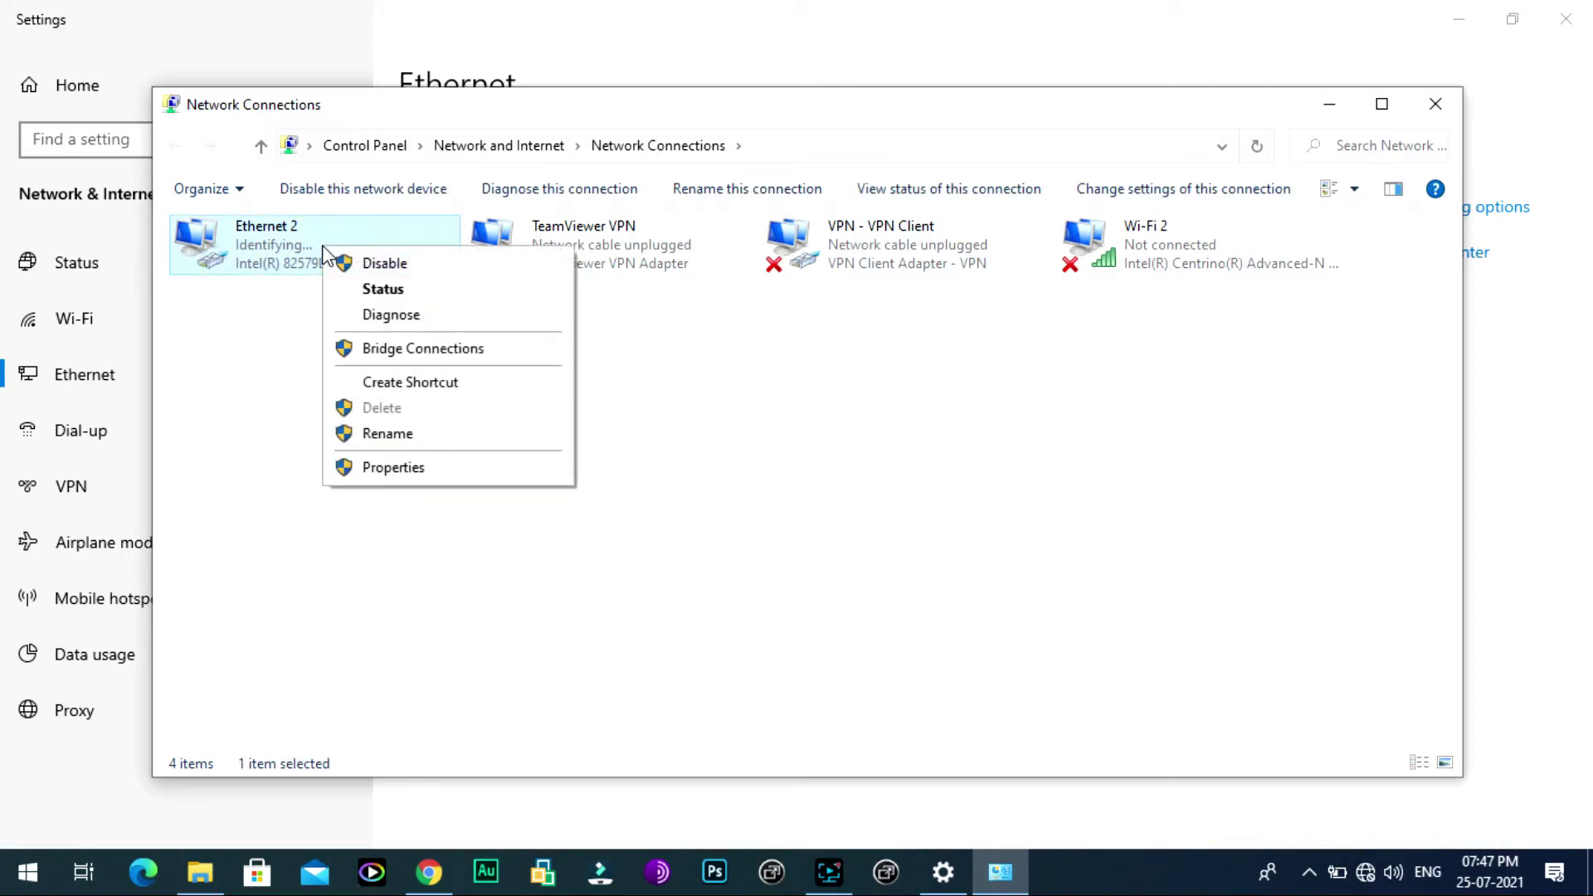
pyautogui.click(388, 285)
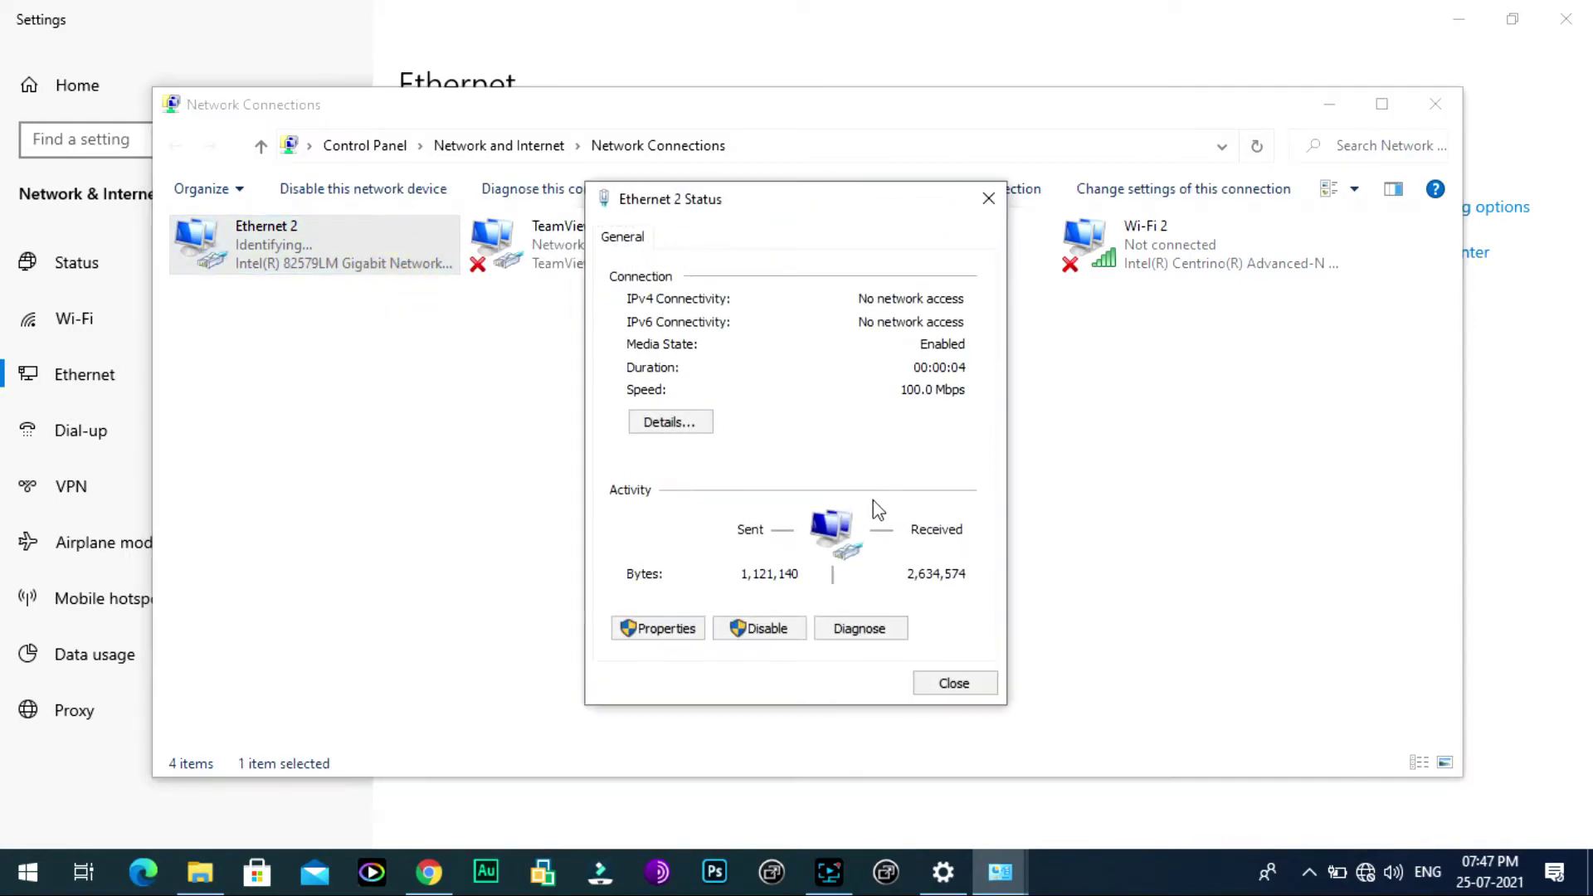
pyautogui.click(672, 628)
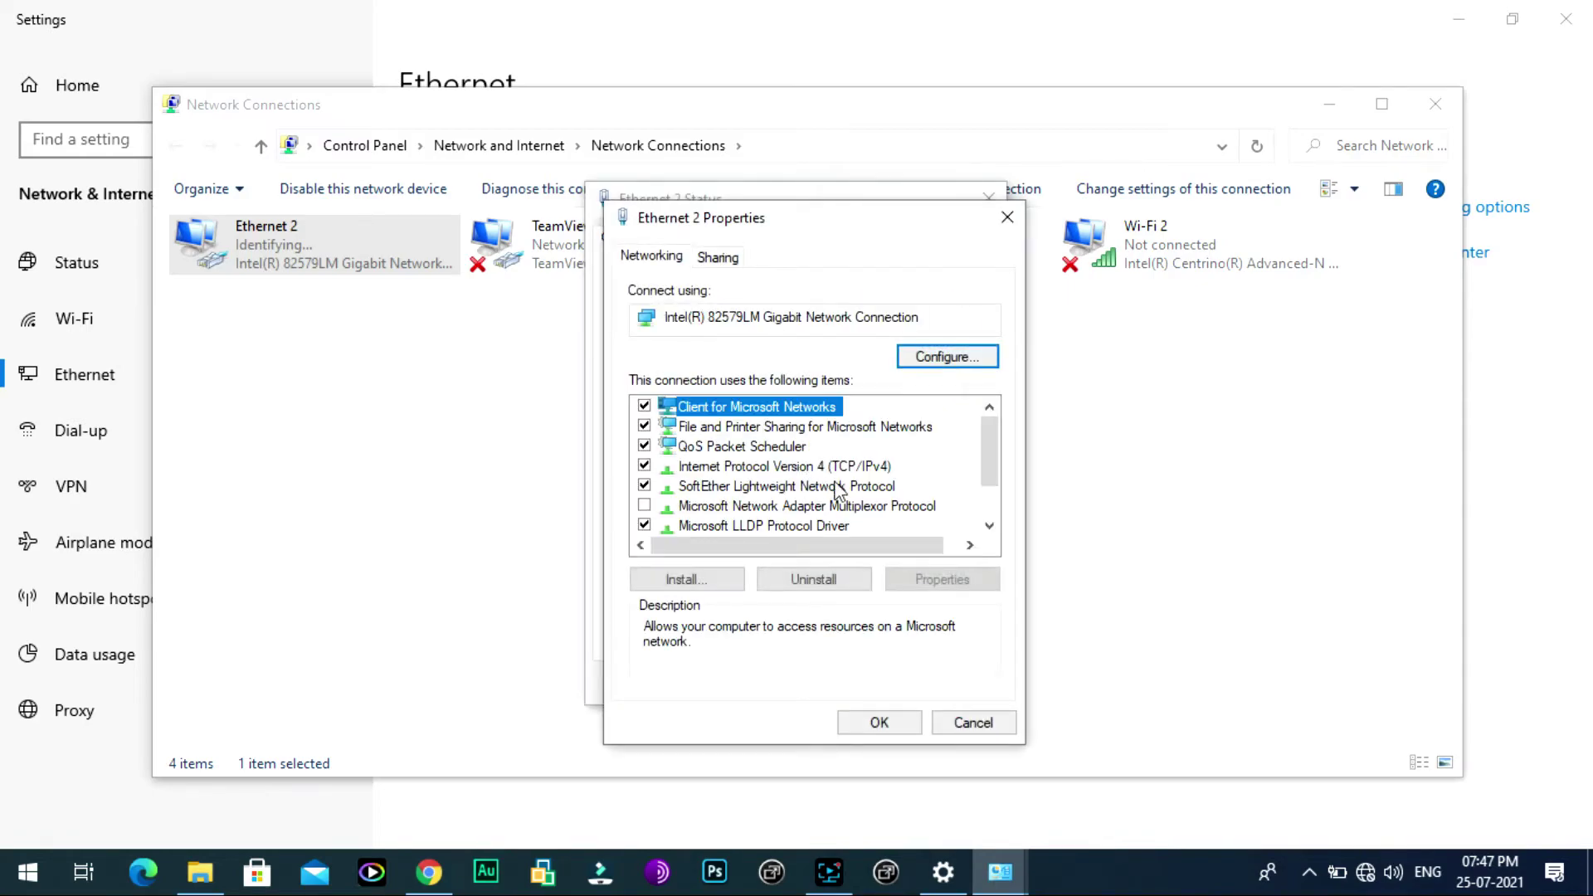
# Step: Set Ethernet 2's IPv4 to 192.168.0.2 with gateway 192.168.0.1, then close the network windows
pyautogui.doubleClick(908, 467)
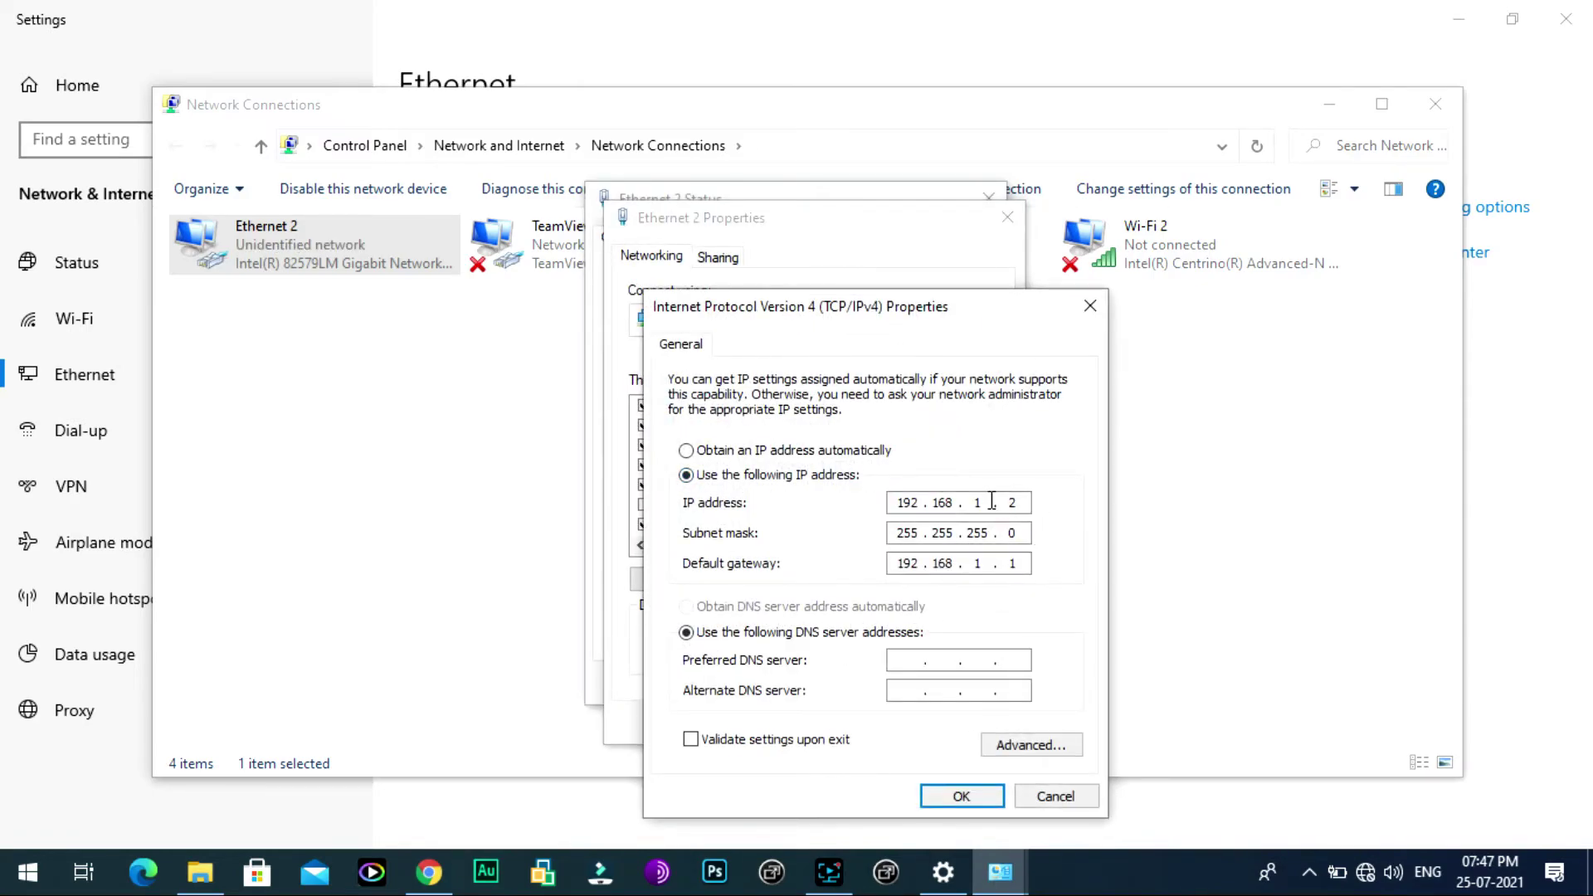
pyautogui.write('0')
pyautogui.write('0')
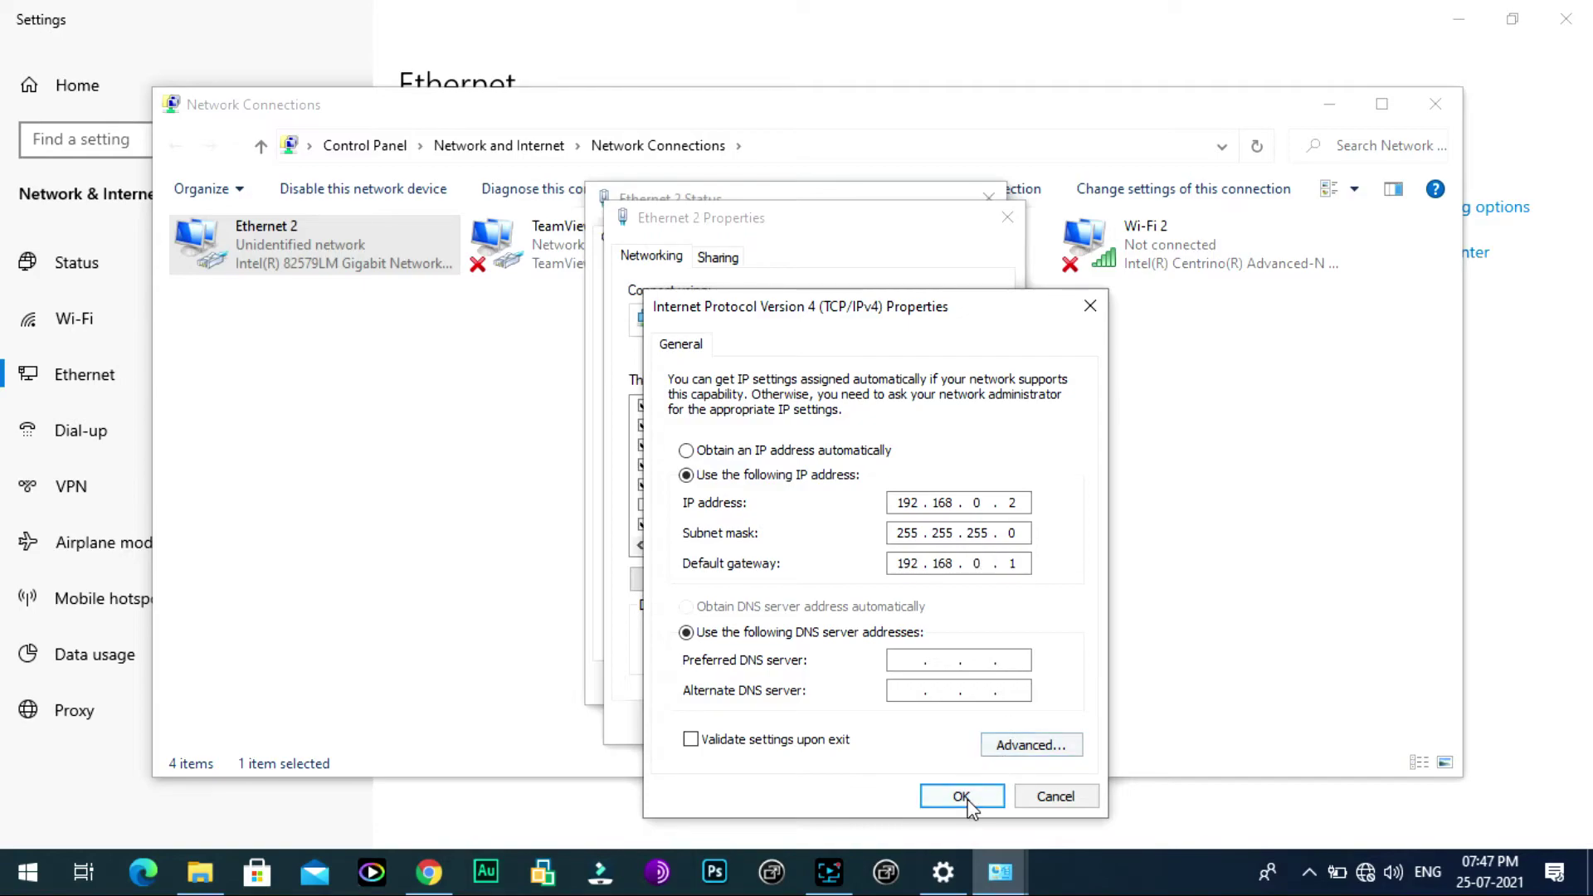
pyautogui.click(961, 797)
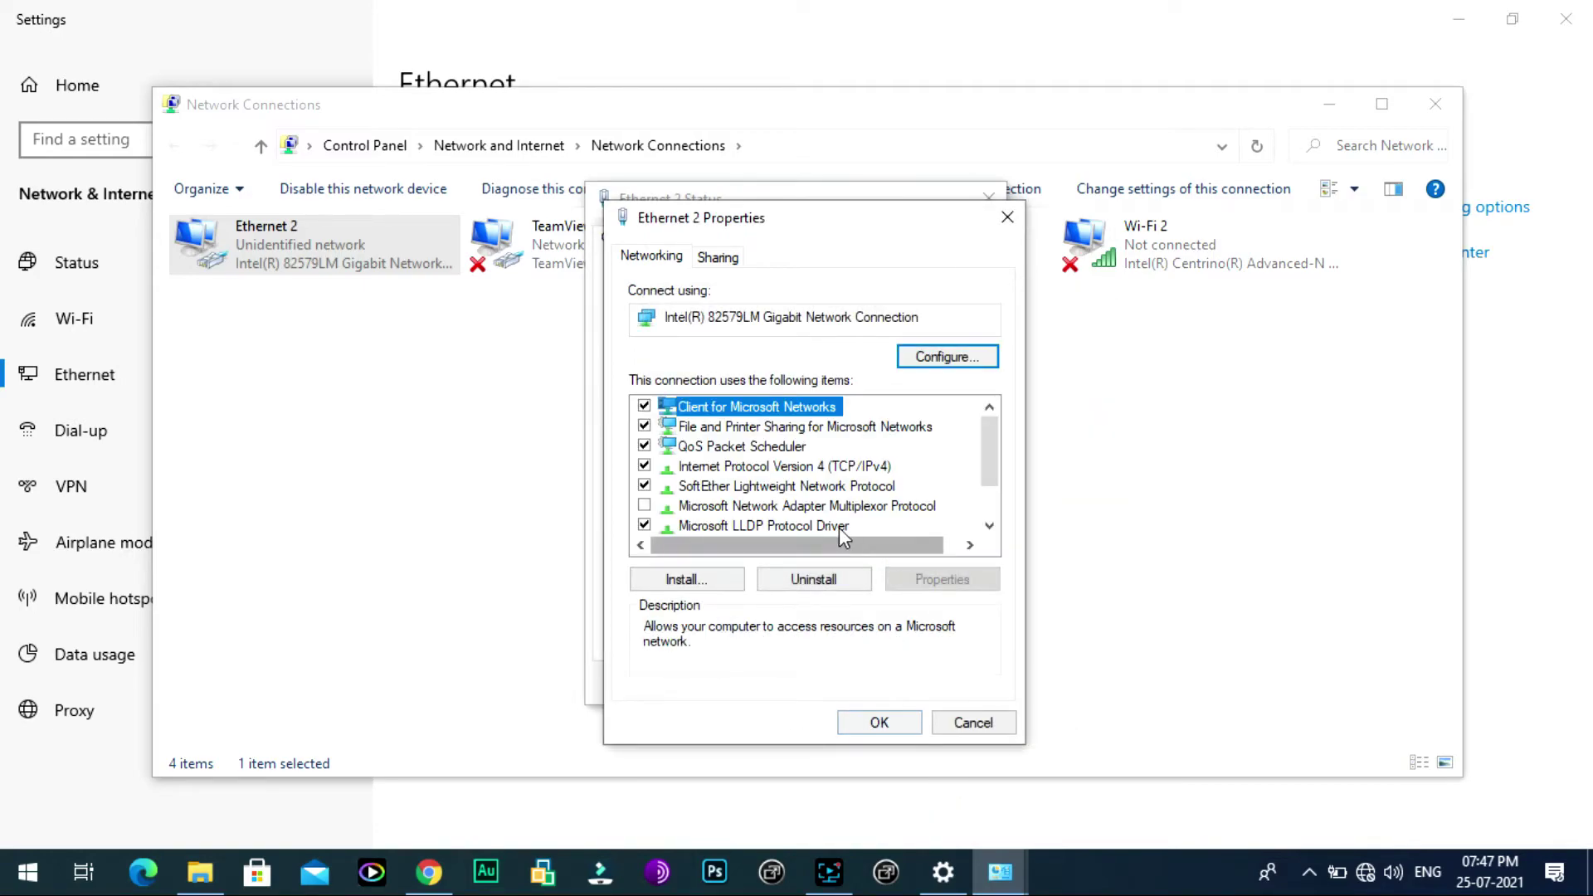
pyautogui.click(828, 468)
pyautogui.click(881, 724)
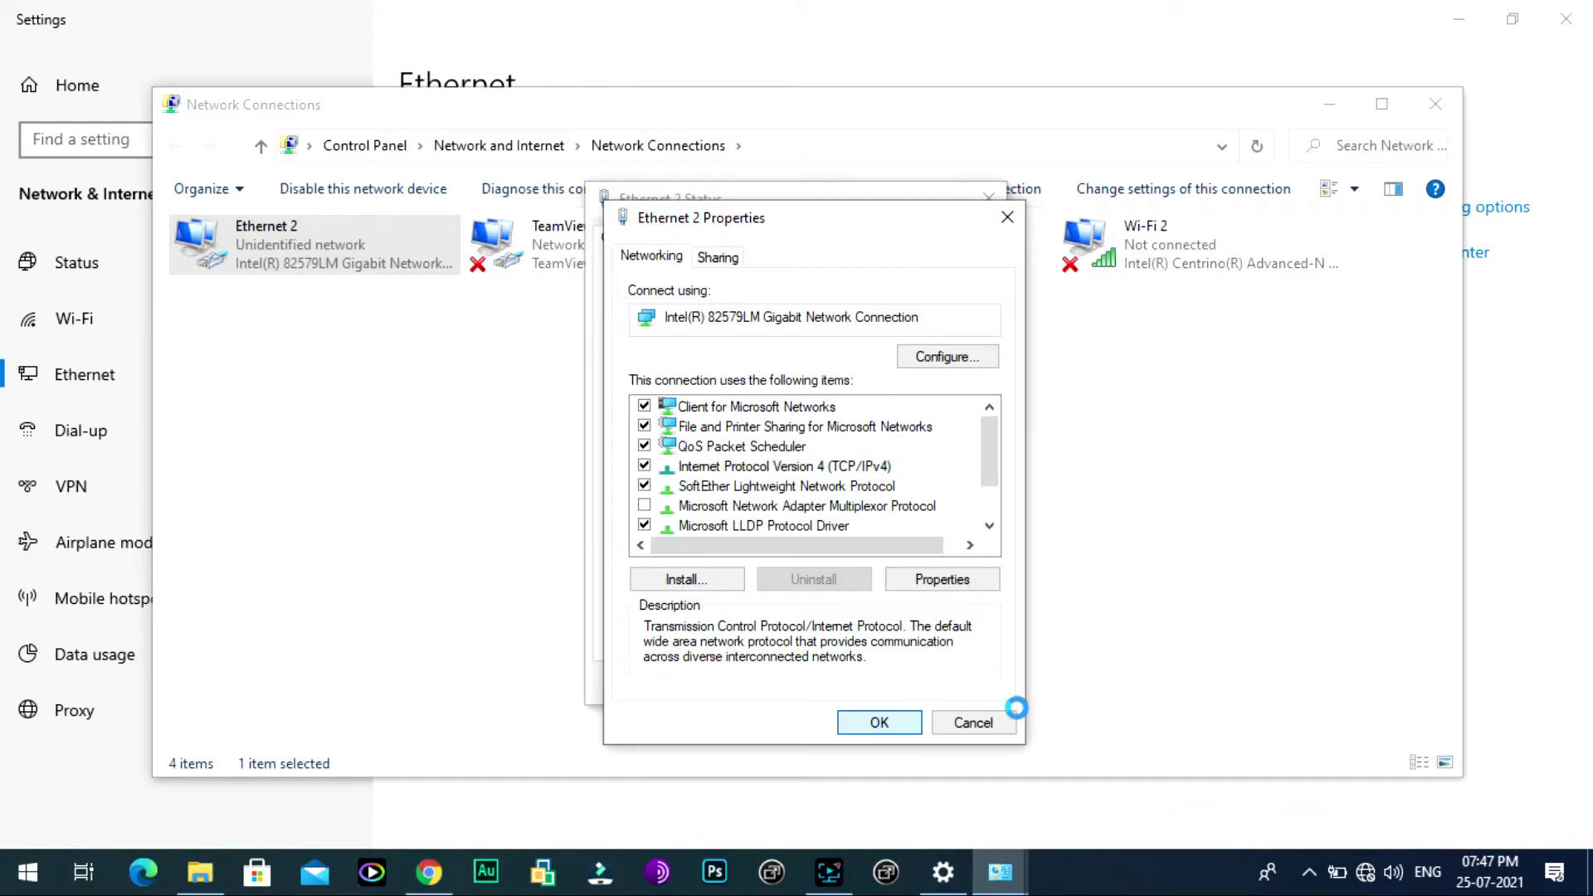
pyautogui.click(954, 683)
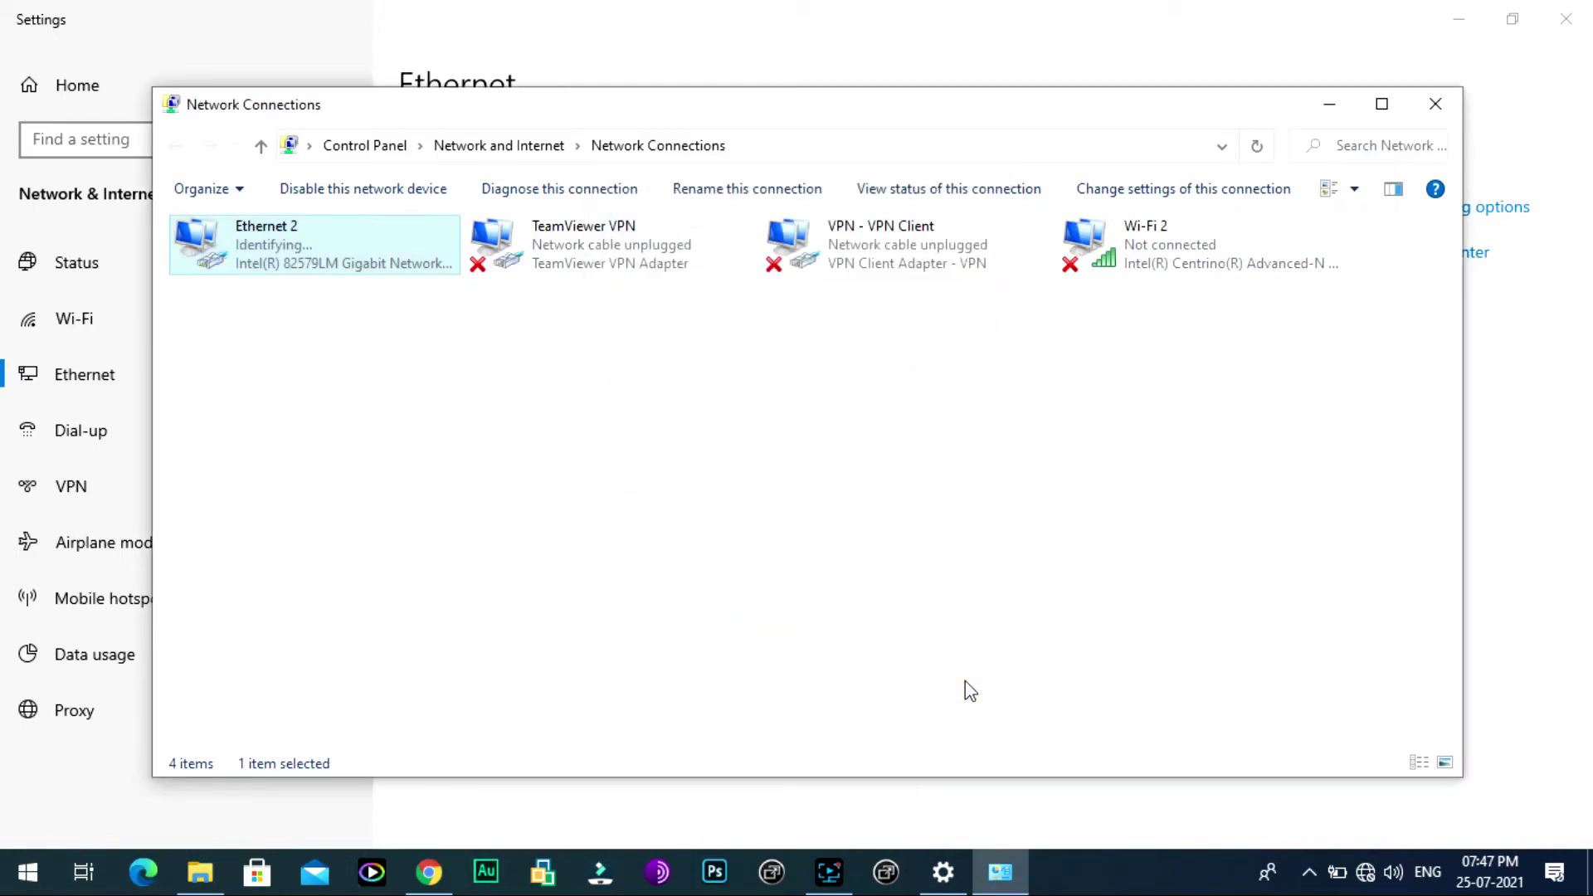
pyautogui.click(1425, 119)
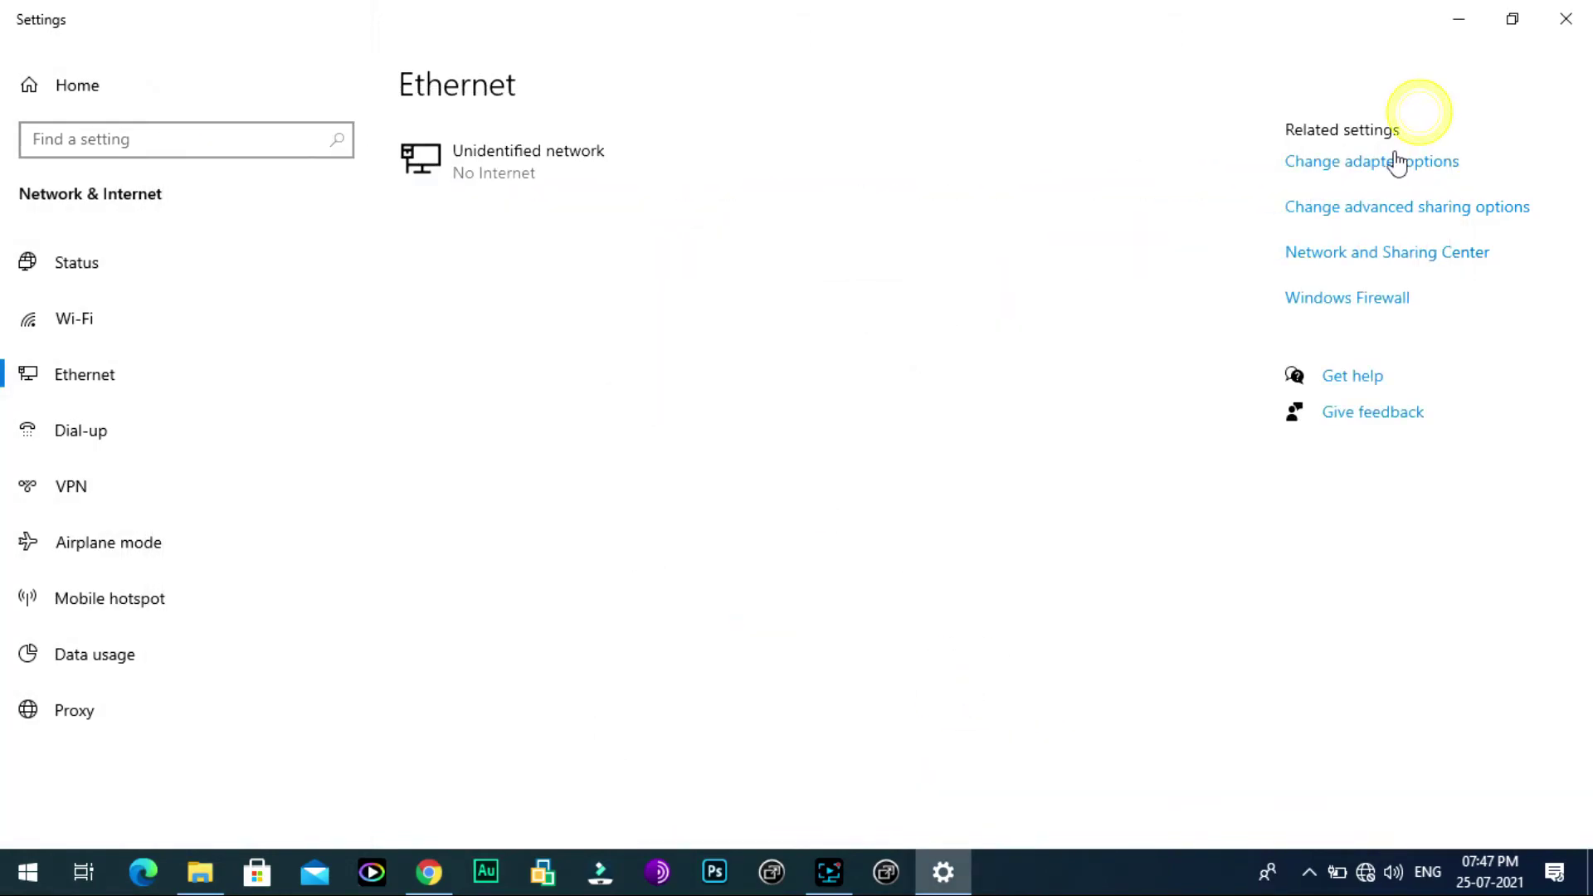
pyautogui.click(1458, 18)
pyautogui.click(379, 71)
pyautogui.press('End')
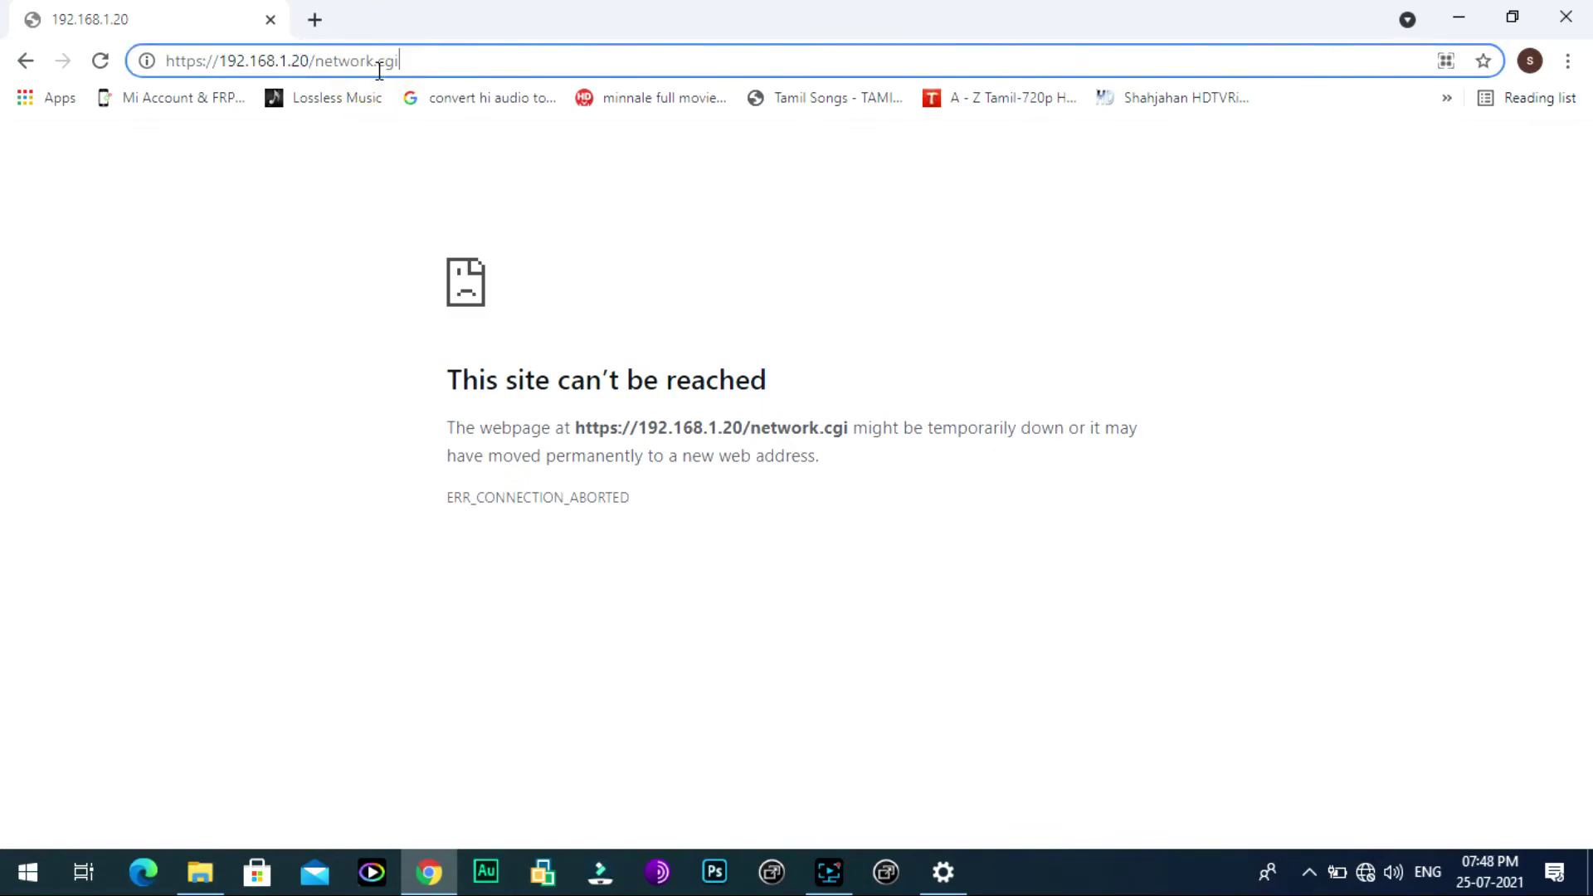
pyautogui.press('BackSpace')
pyautogui.press('BackSpace')
pyautogui.press('BackSpace')
pyautogui.press('BackSpace')
pyautogui.press('BackSpace')
pyautogui.press('BackSpace')
pyautogui.press('BackSpace')
pyautogui.press('BackSpace')
pyautogui.press('BackSpace')
pyautogui.press('BackSpace')
pyautogui.press('BackSpace')
pyautogui.press('BackSpace')
pyautogui.press('BackSpace')
pyautogui.press('BackSpace')
pyautogui.press('BackSpace')
pyautogui.press('BackSpace')
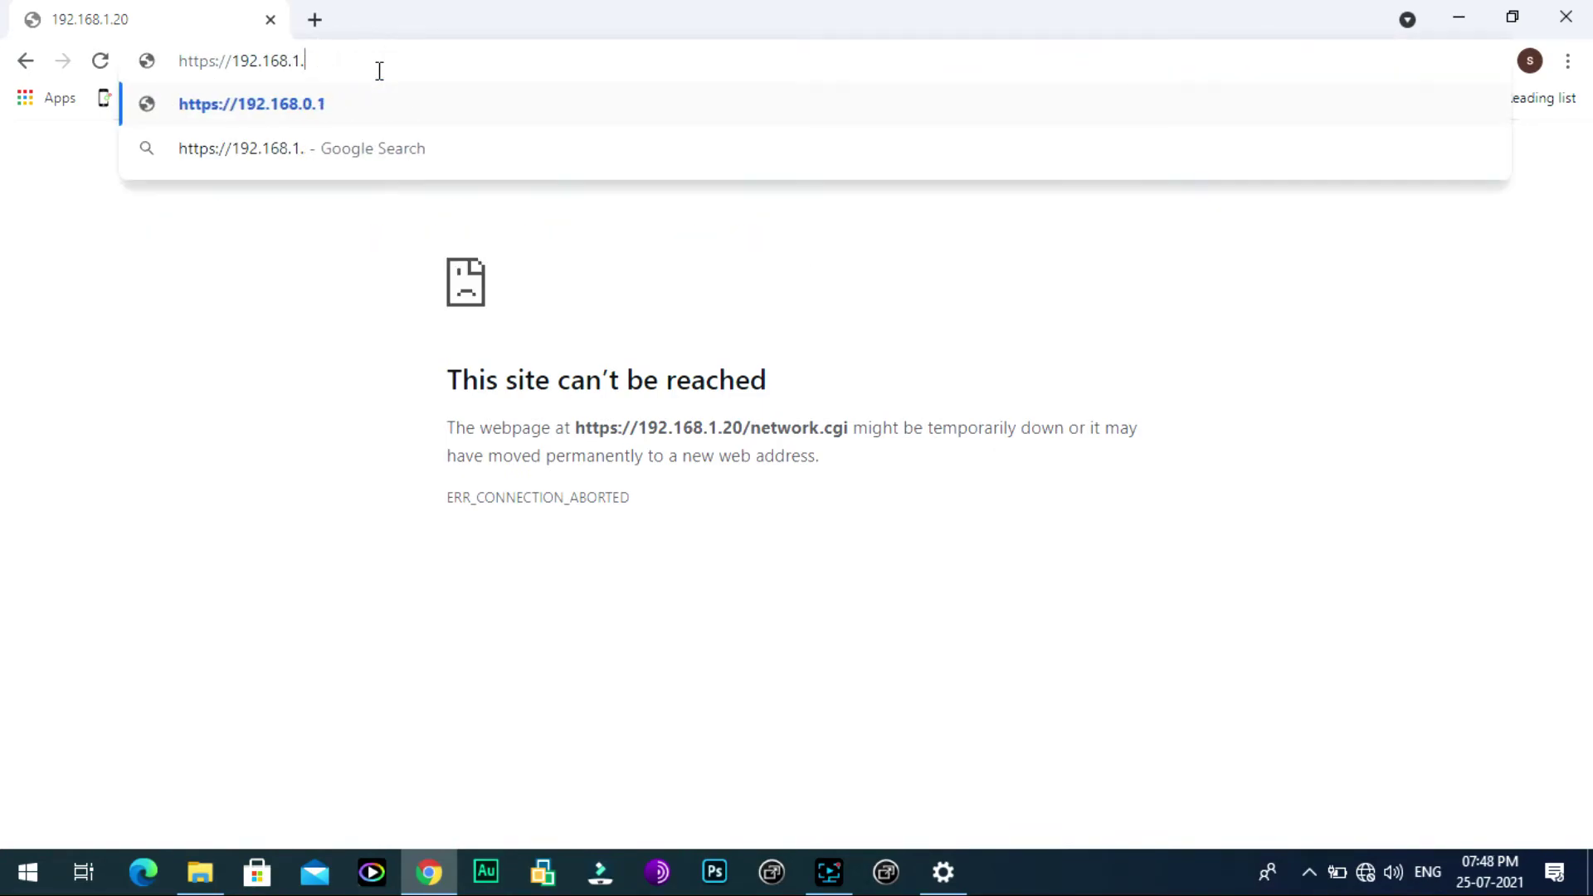
pyautogui.write('0')
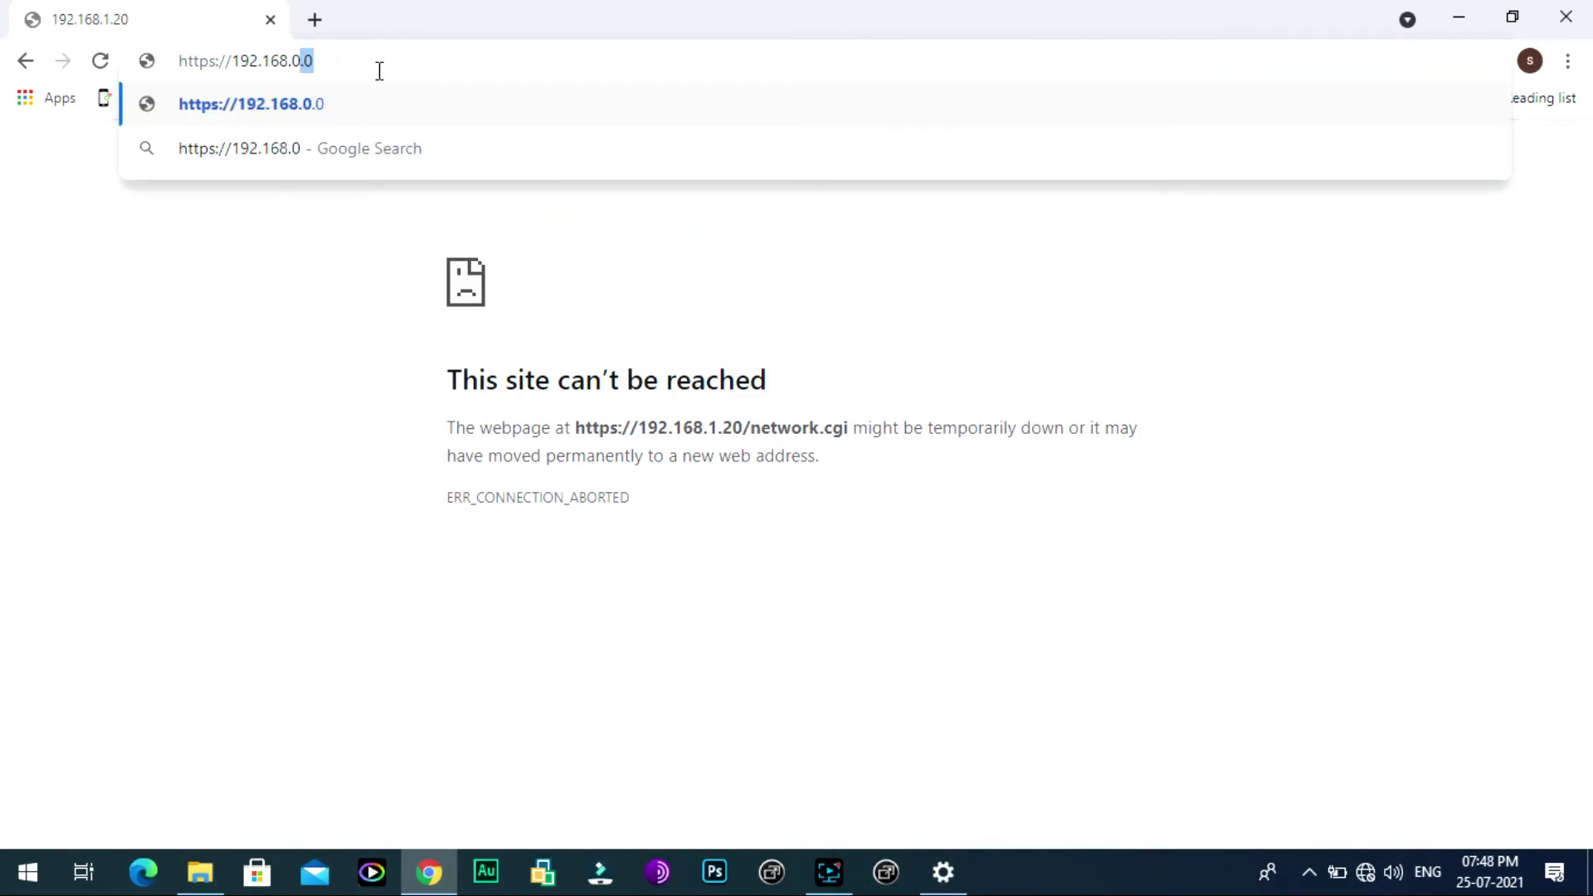
pyautogui.write('.21')
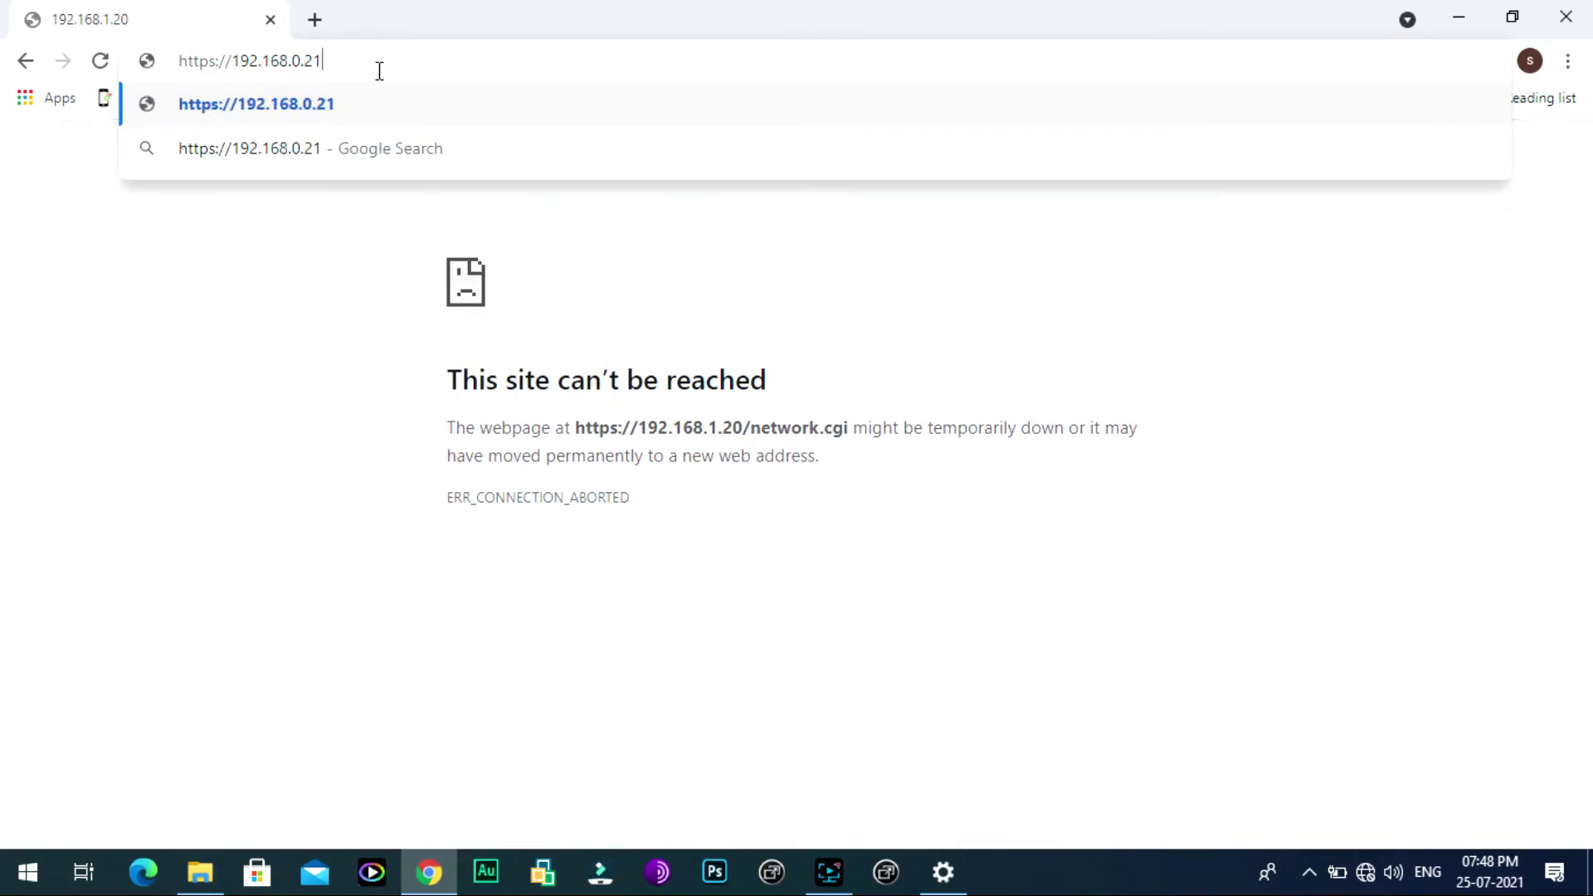
pyautogui.press('Return')
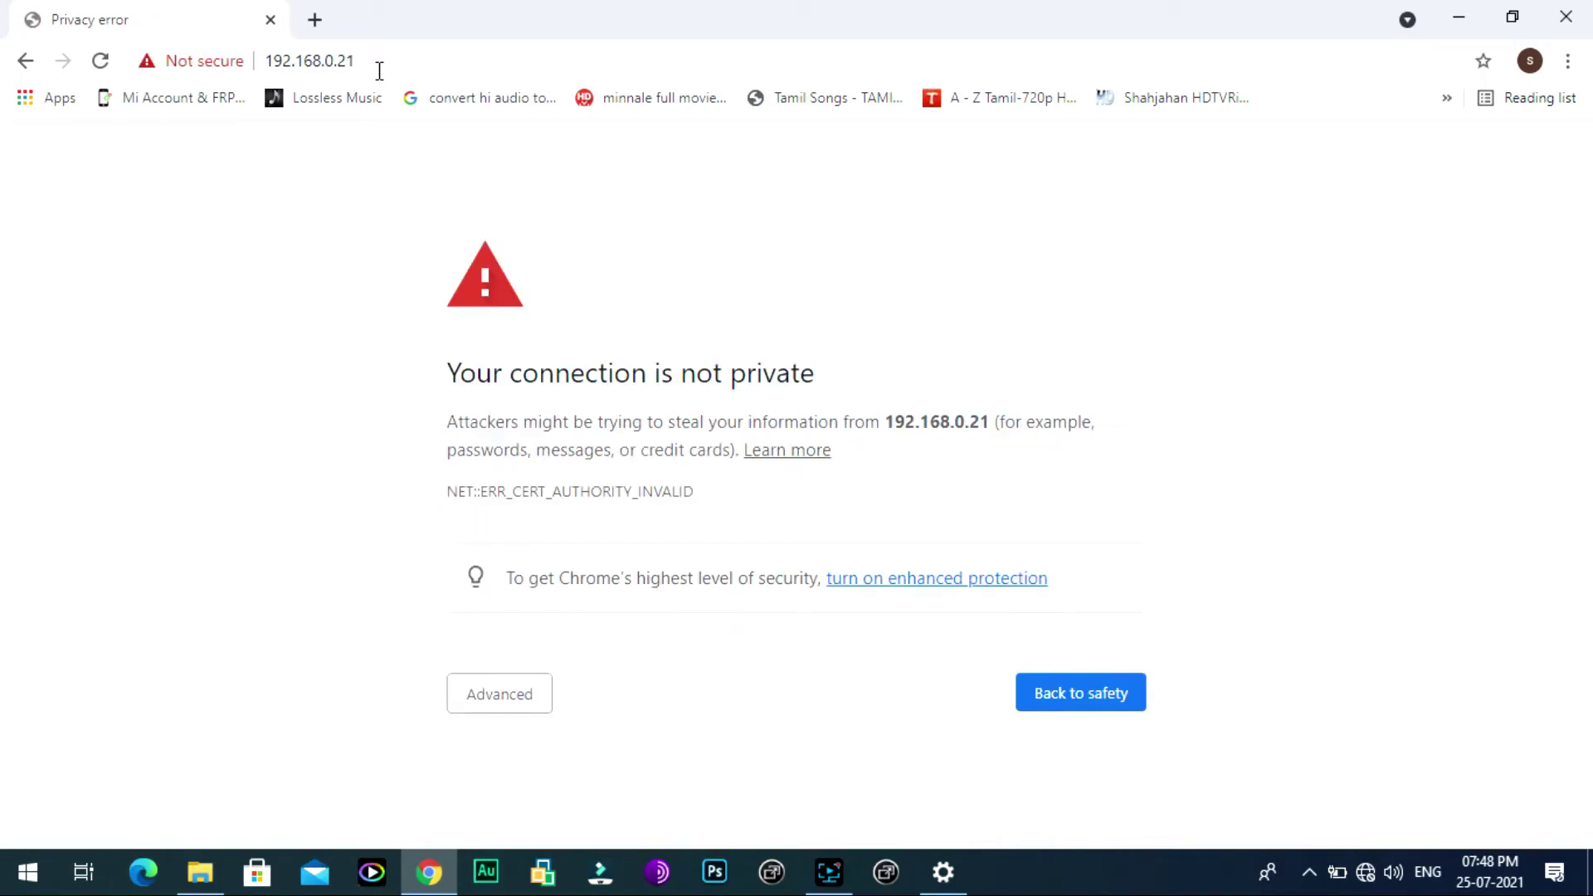
pyautogui.click(481, 702)
pyautogui.scroll(-1, 705, 709)
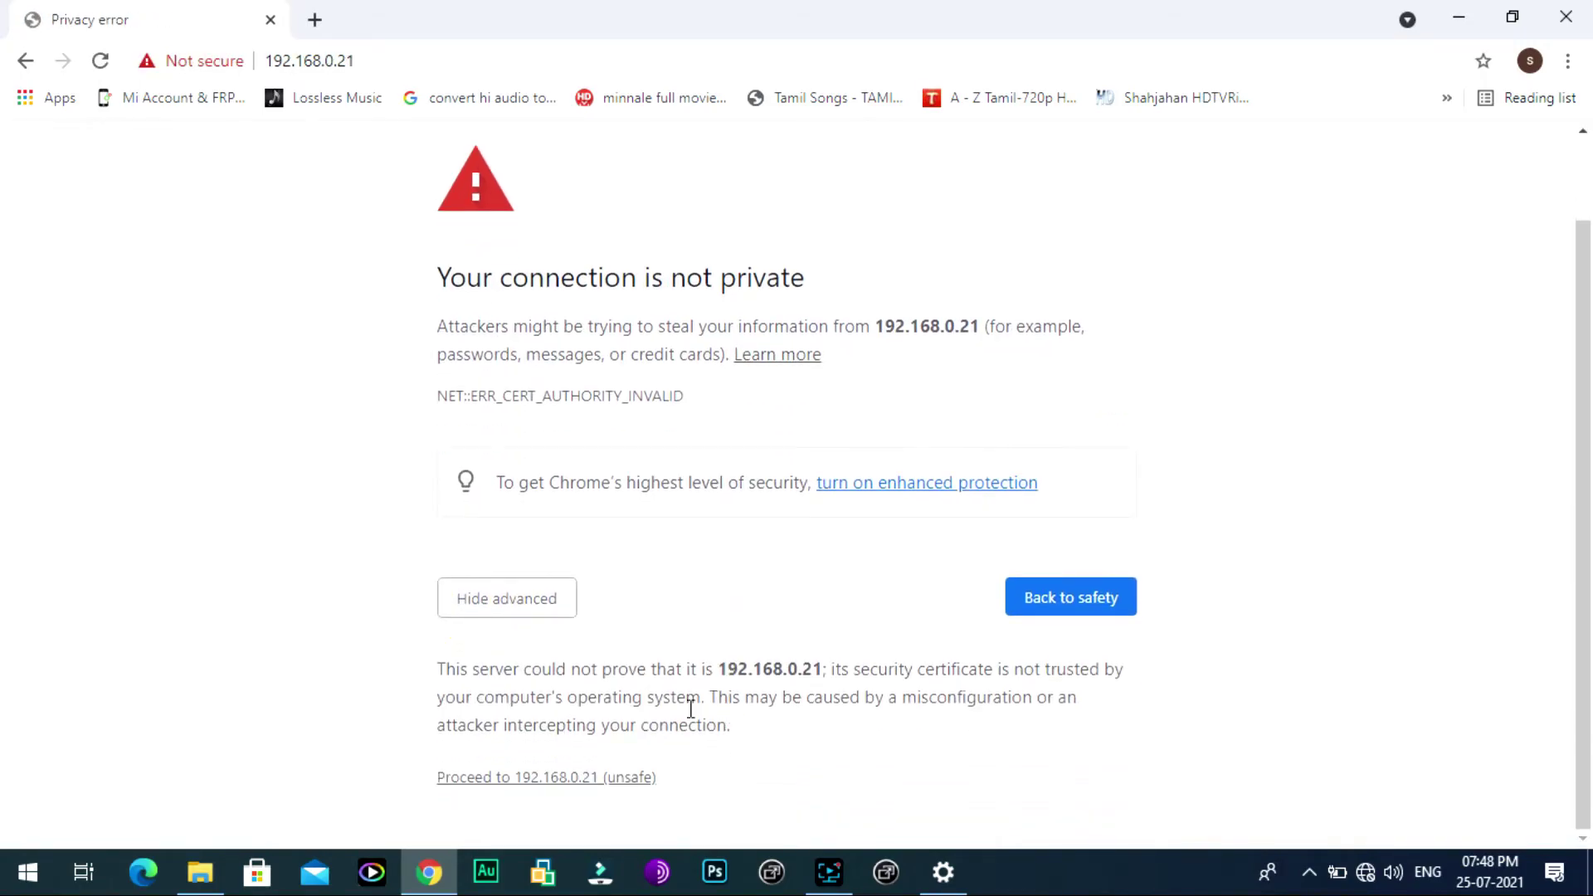
pyautogui.click(511, 784)
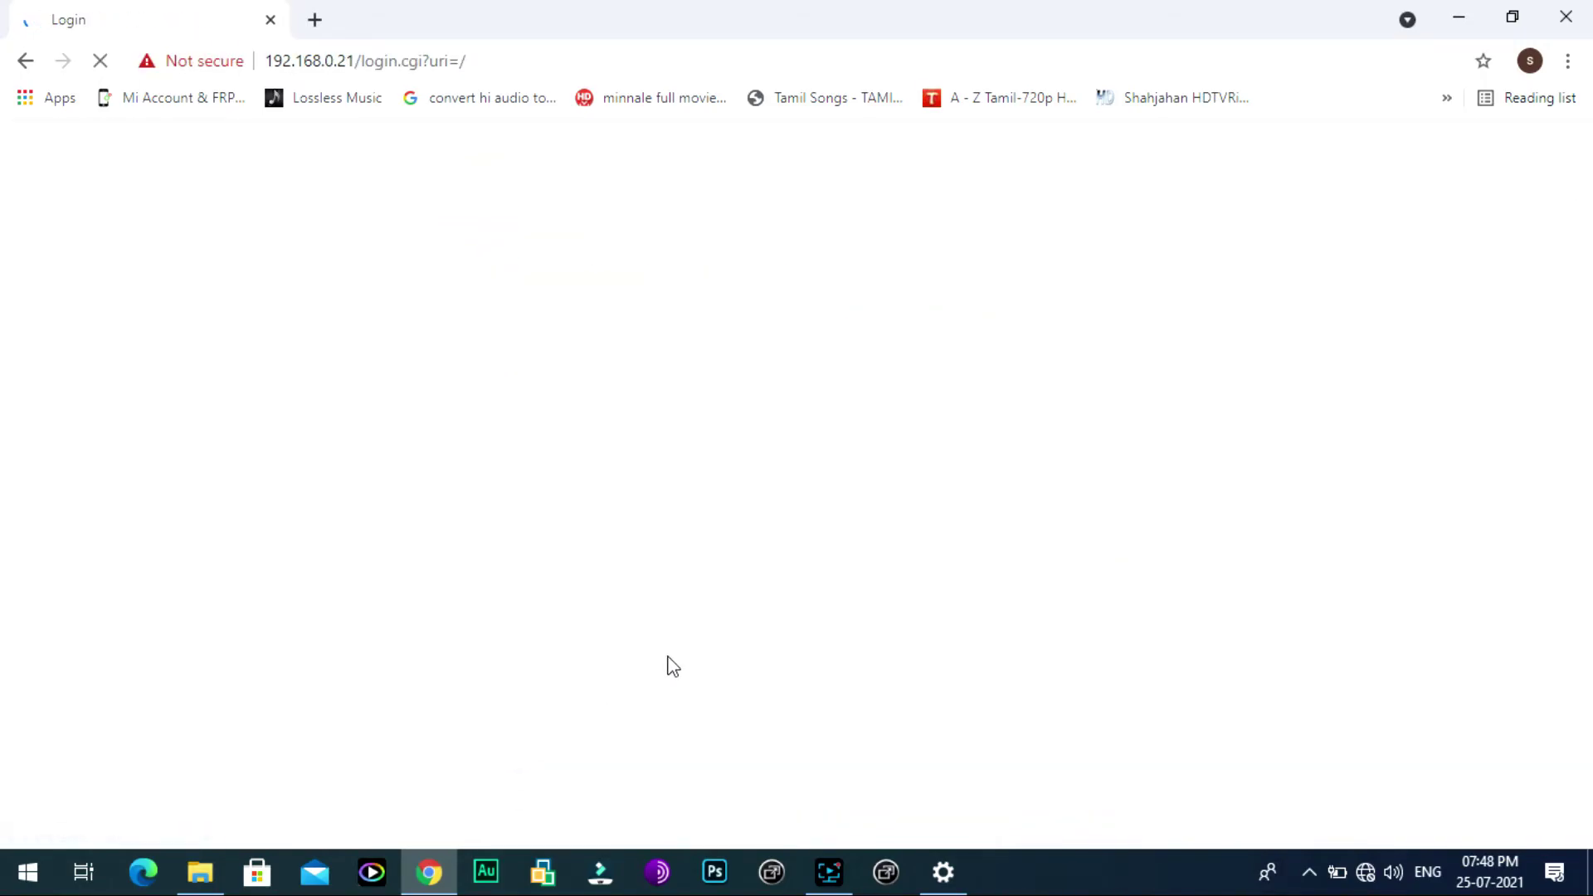
# Step: Log in to the LiteBeam M5 at 192.168.0.21 with the device username and password
pyautogui.write('ubnt')
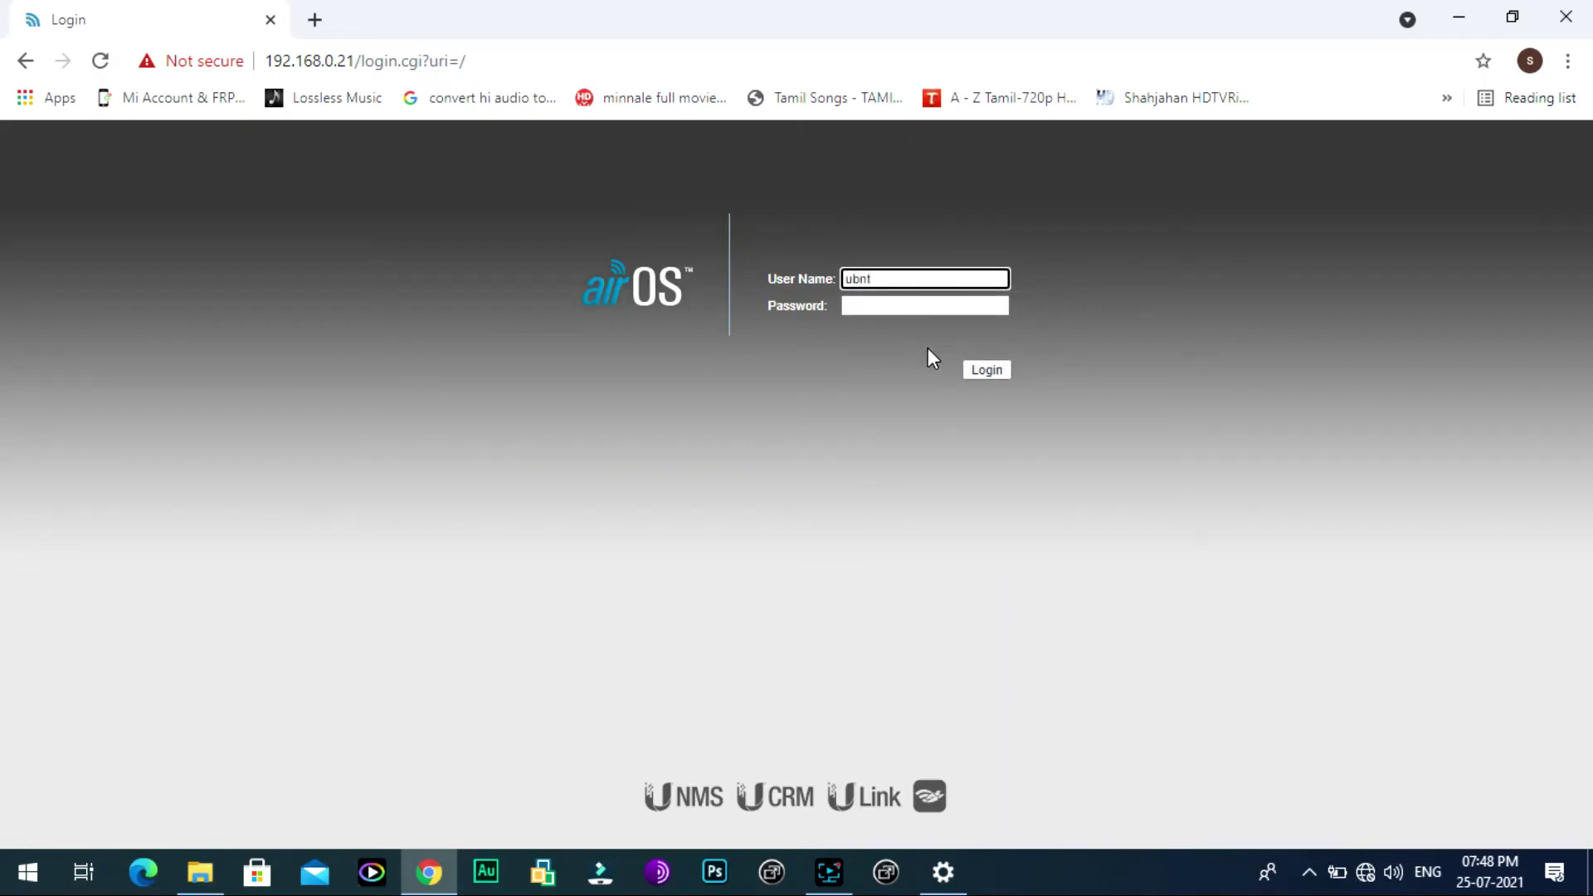
pyautogui.press('Tab')
pyautogui.write('ub')
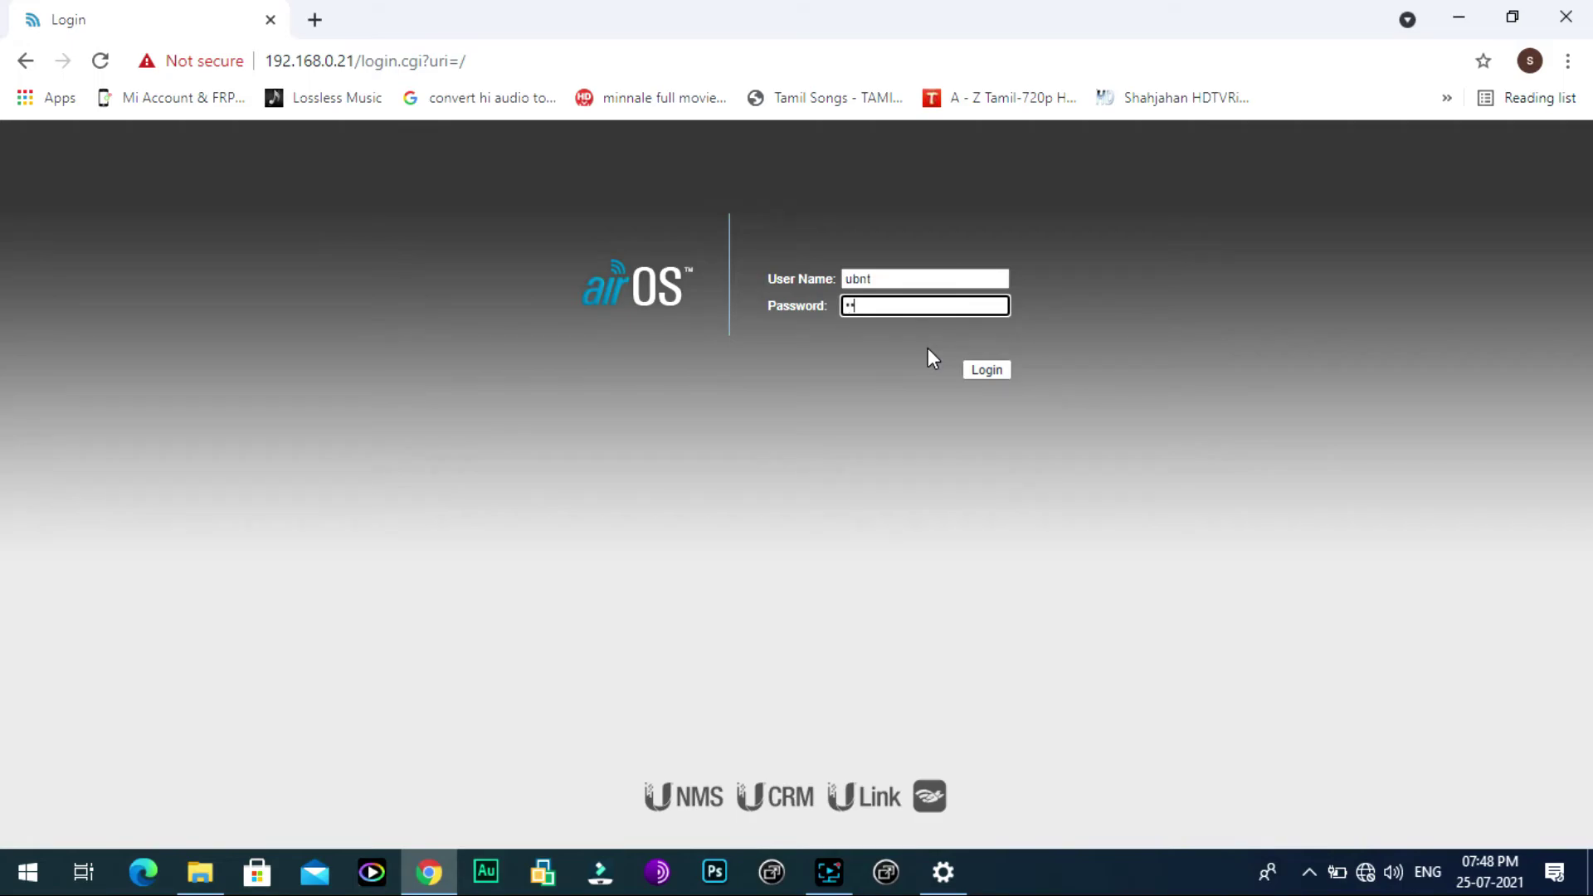
pyautogui.write('nt123')
pyautogui.click(974, 368)
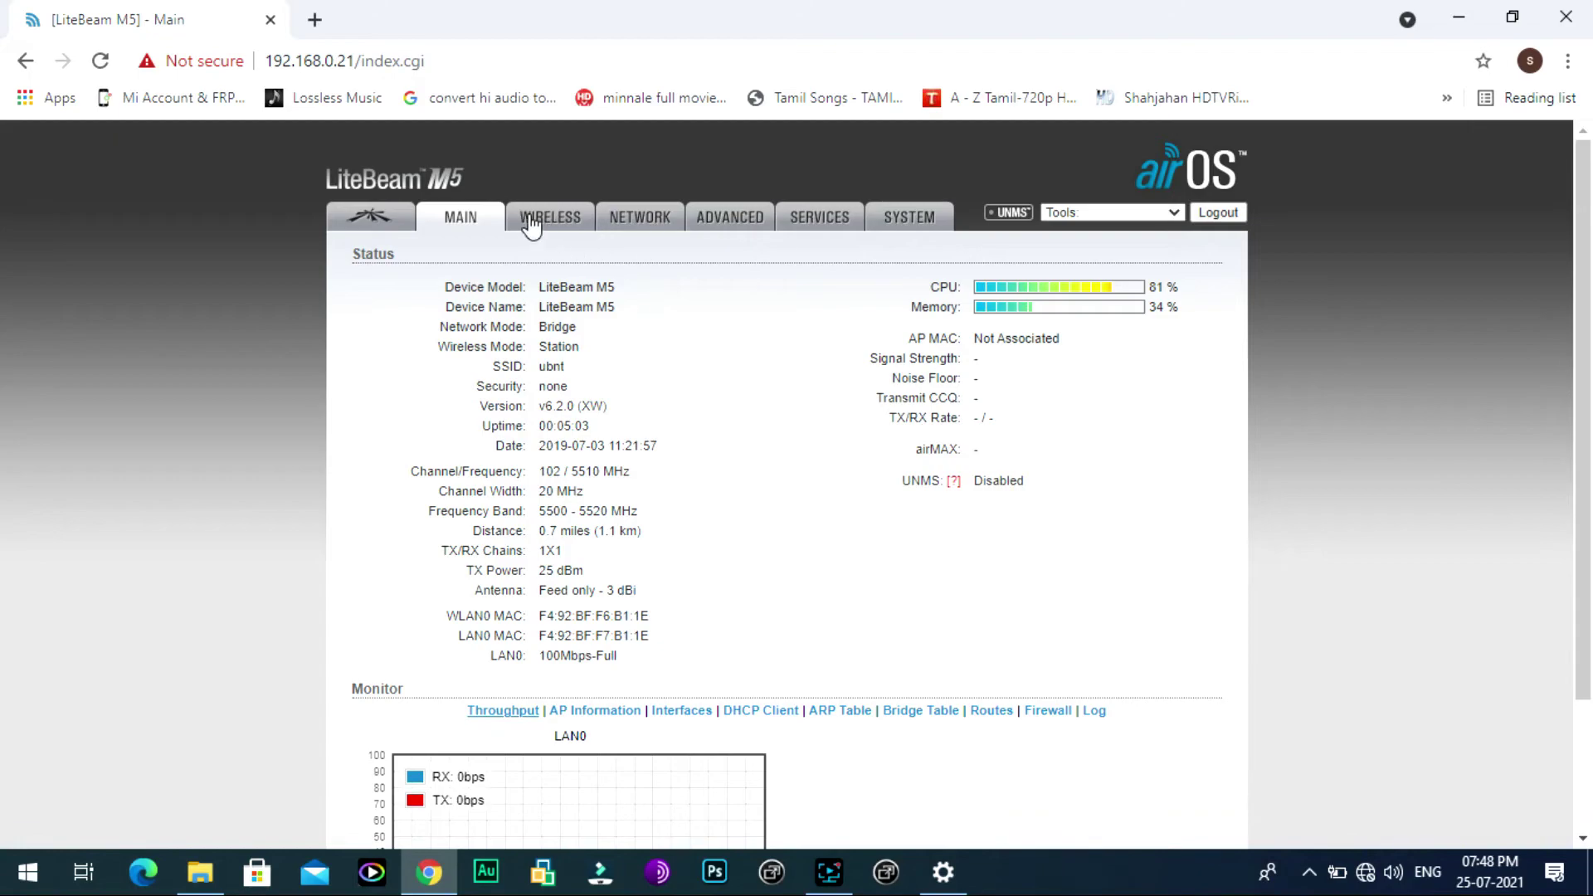
# Step: Keep Wireless Mode on Station and pick the LiteBeam M5 'ssp' access point (WPA2, -27 dBm) from the site survey
pyautogui.click(531, 221)
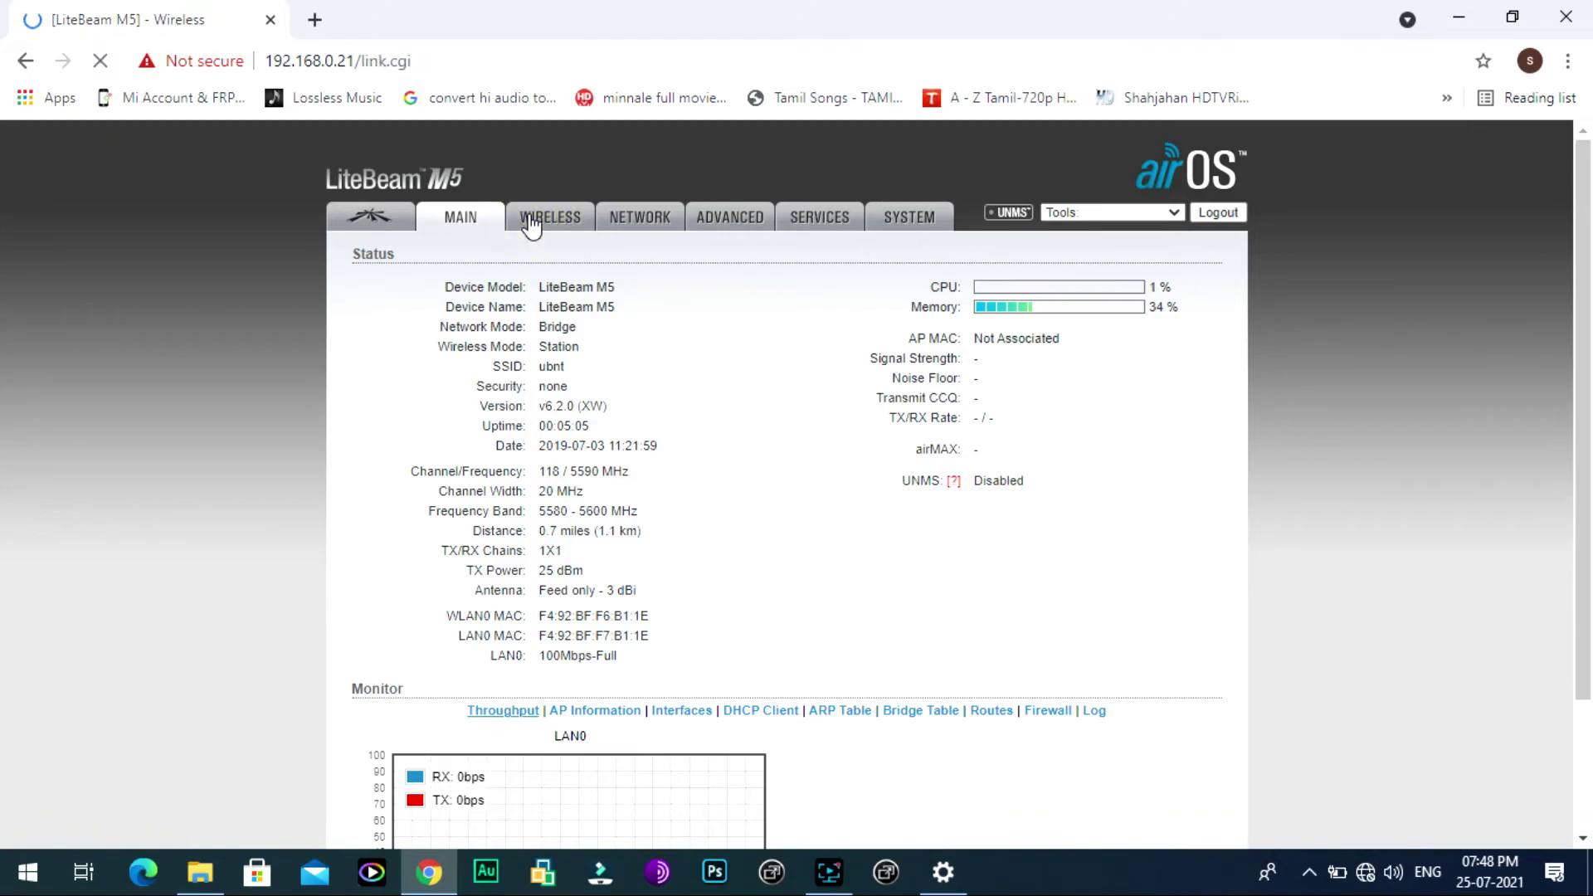
pyautogui.click(649, 298)
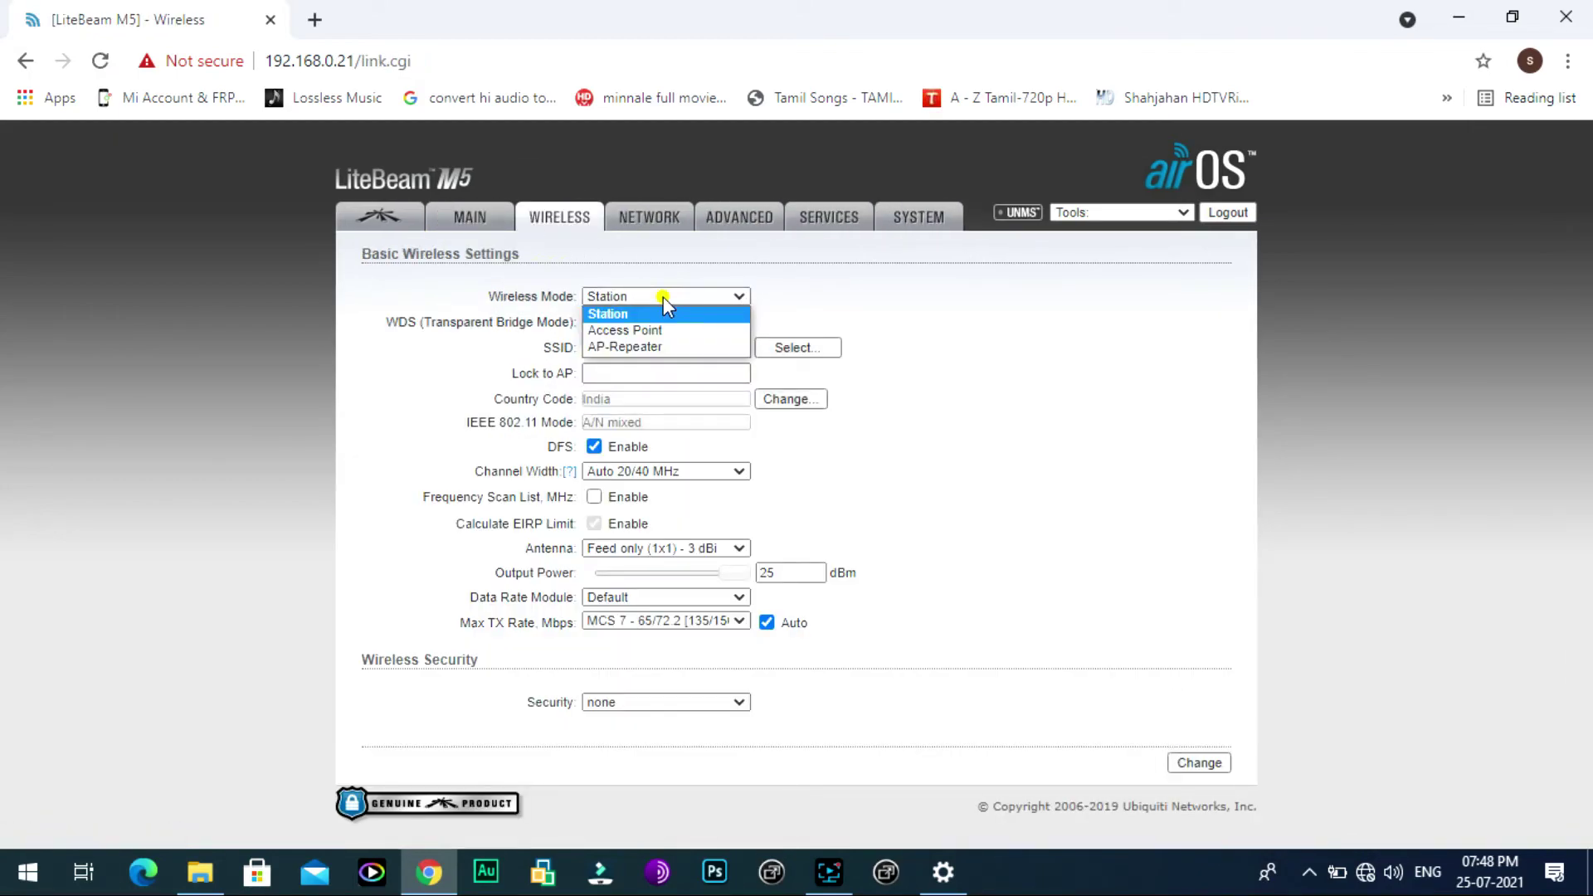
pyautogui.click(641, 313)
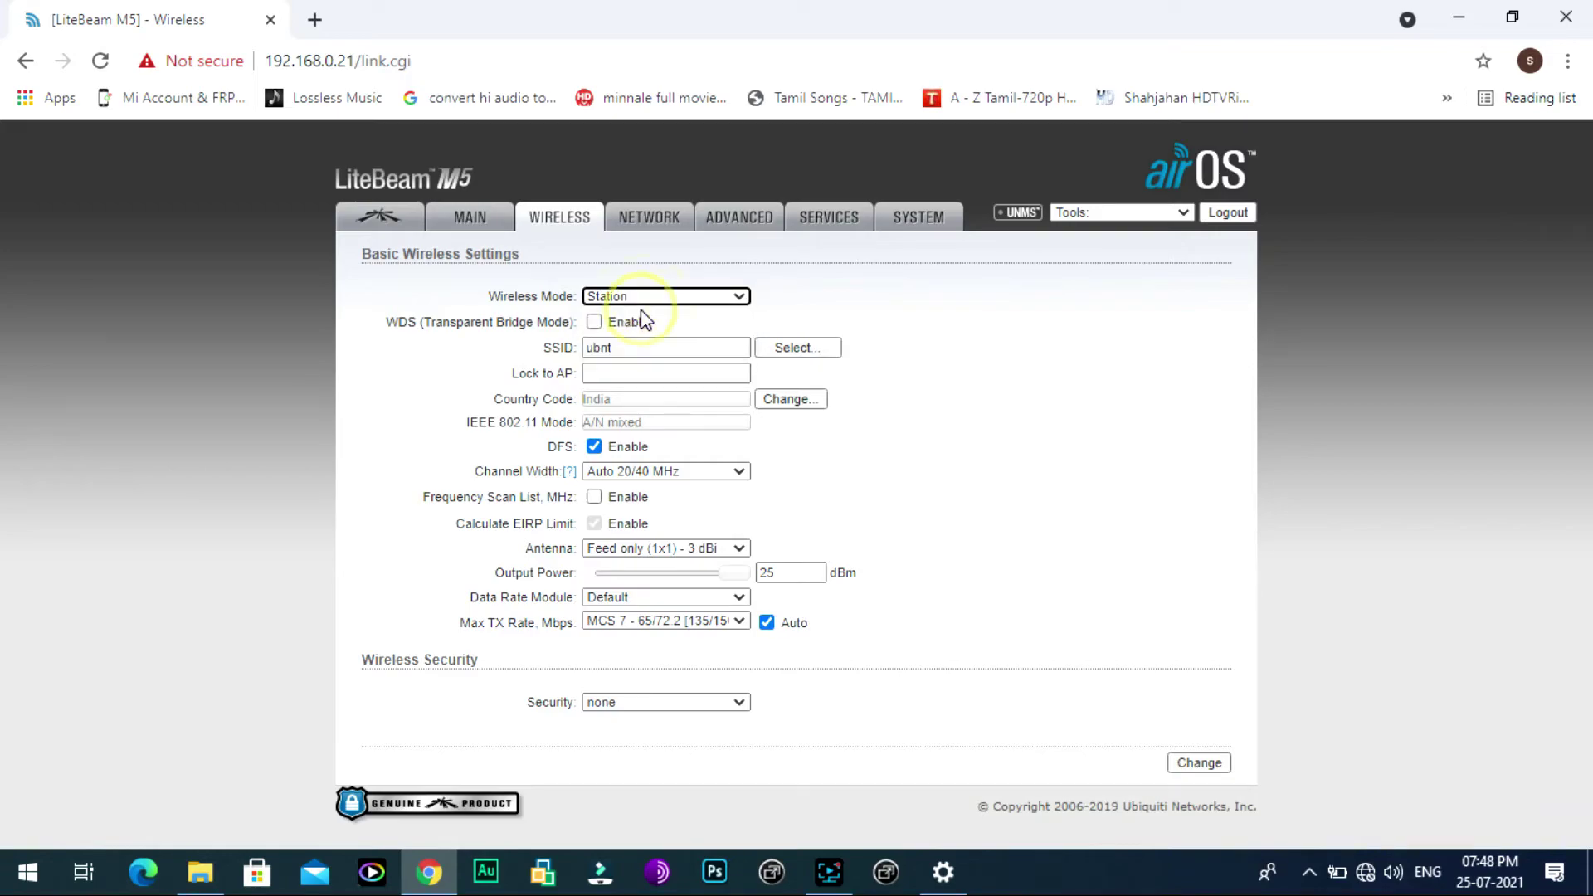
pyautogui.click(795, 347)
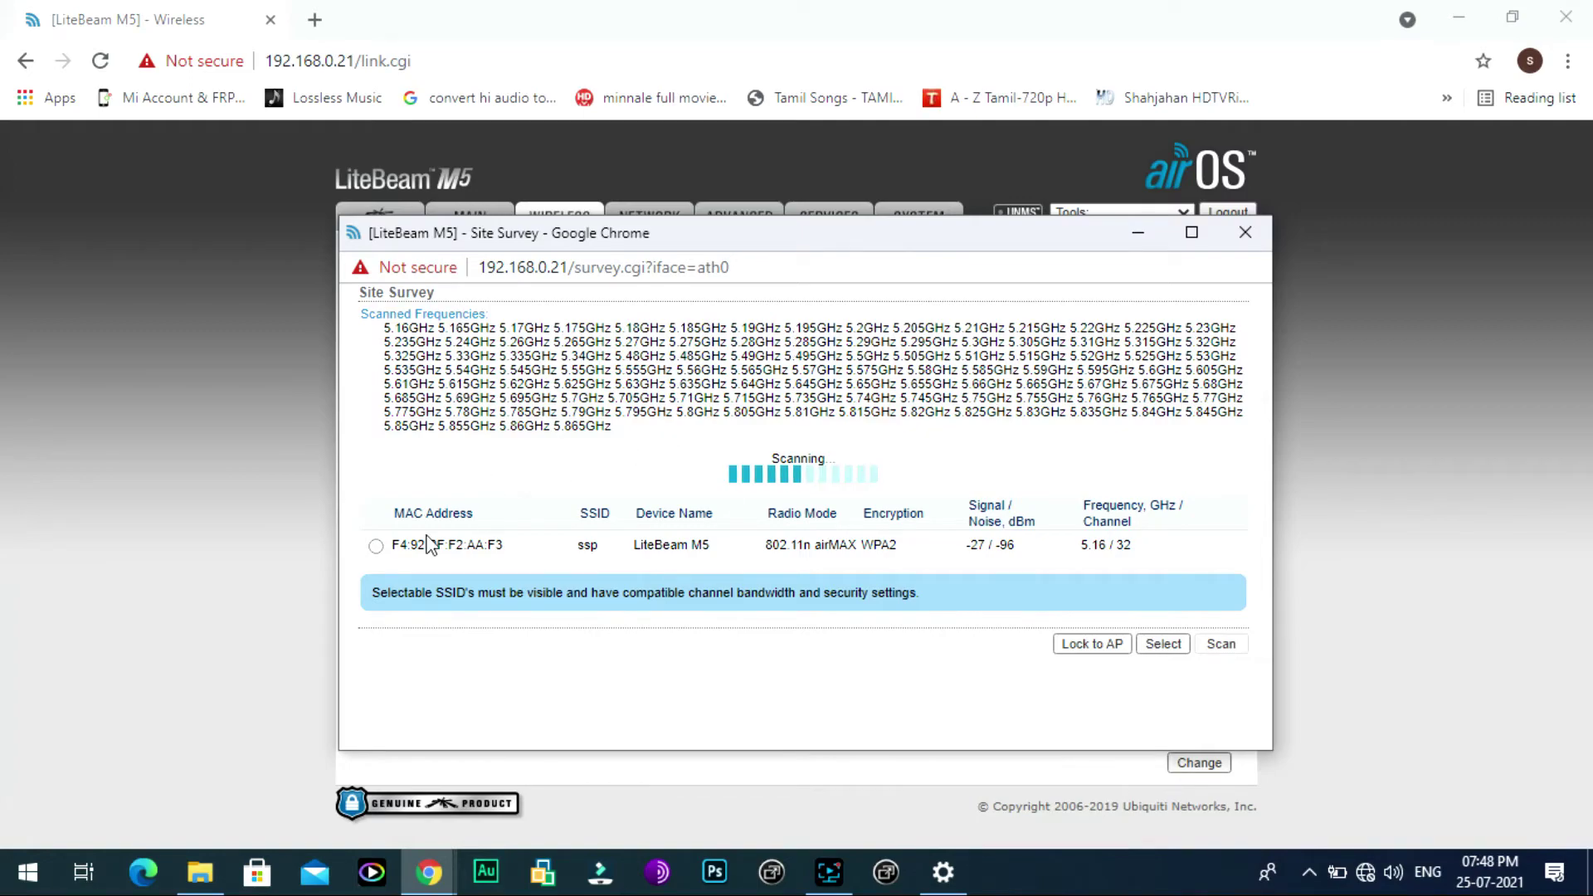
pyautogui.click(376, 546)
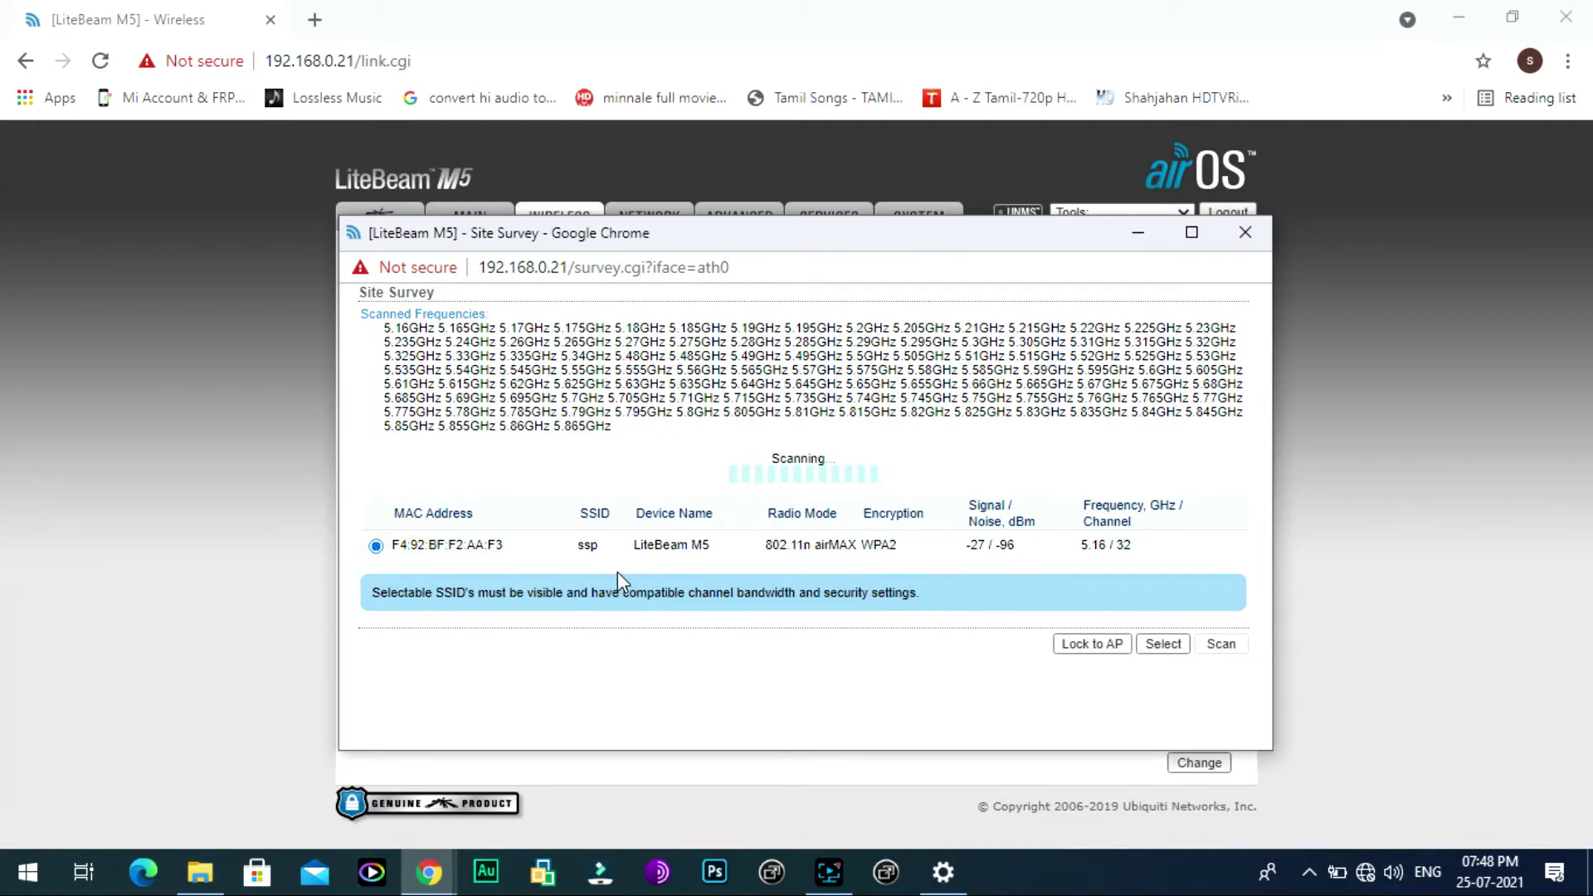
# Step: Join SSID ssp with the WPA2-AES pre-shared key and apply the new wireless configuration
pyautogui.click(1160, 647)
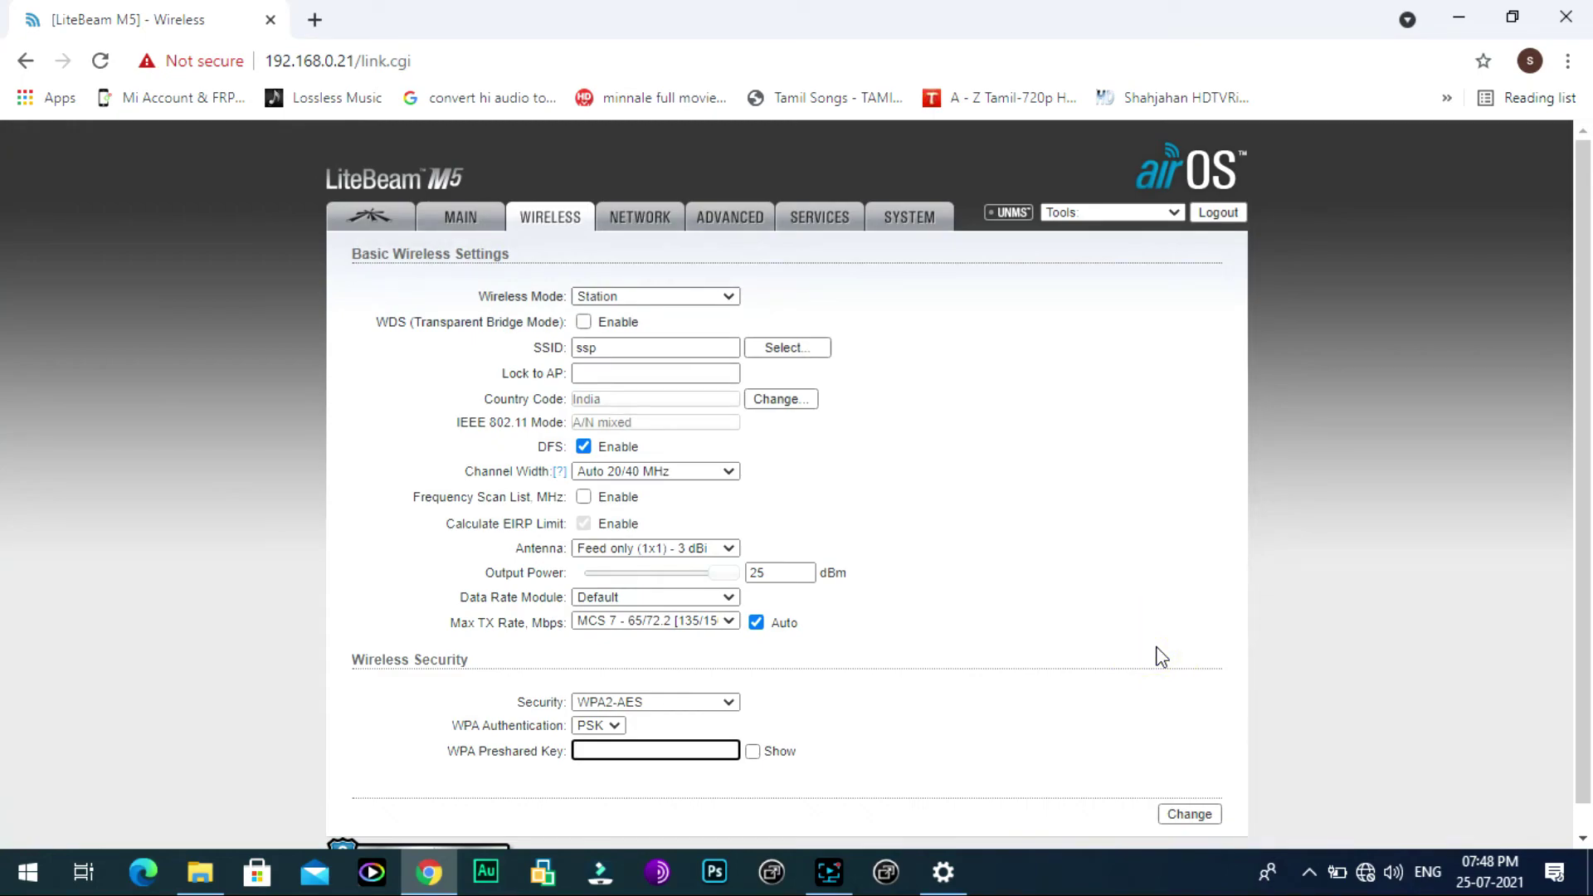
pyautogui.scroll(-1, 1159, 656)
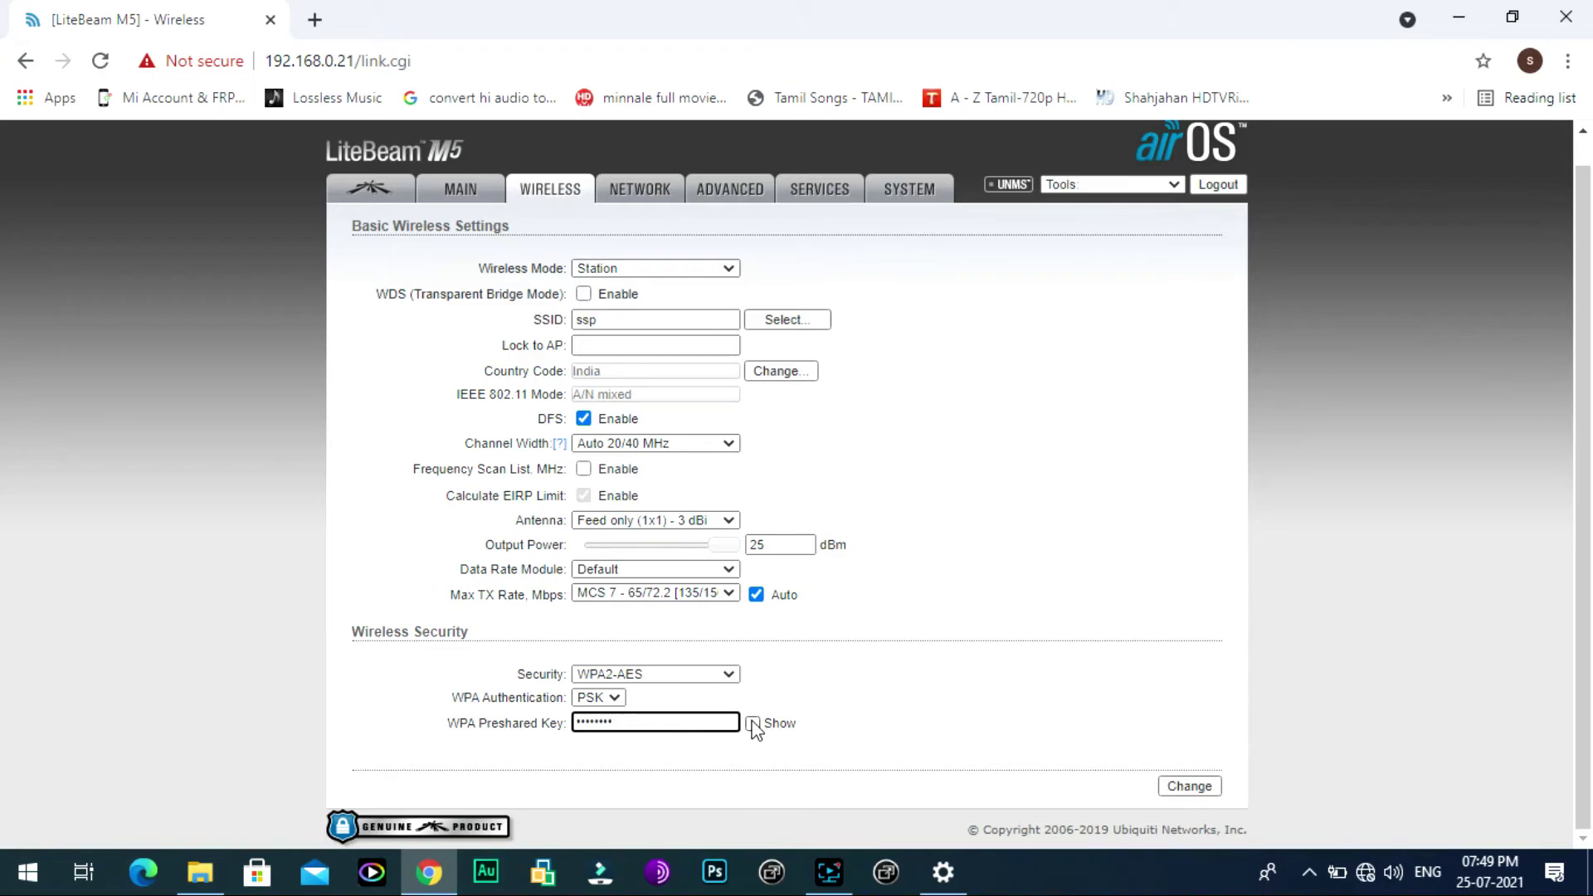
pyautogui.click(1172, 785)
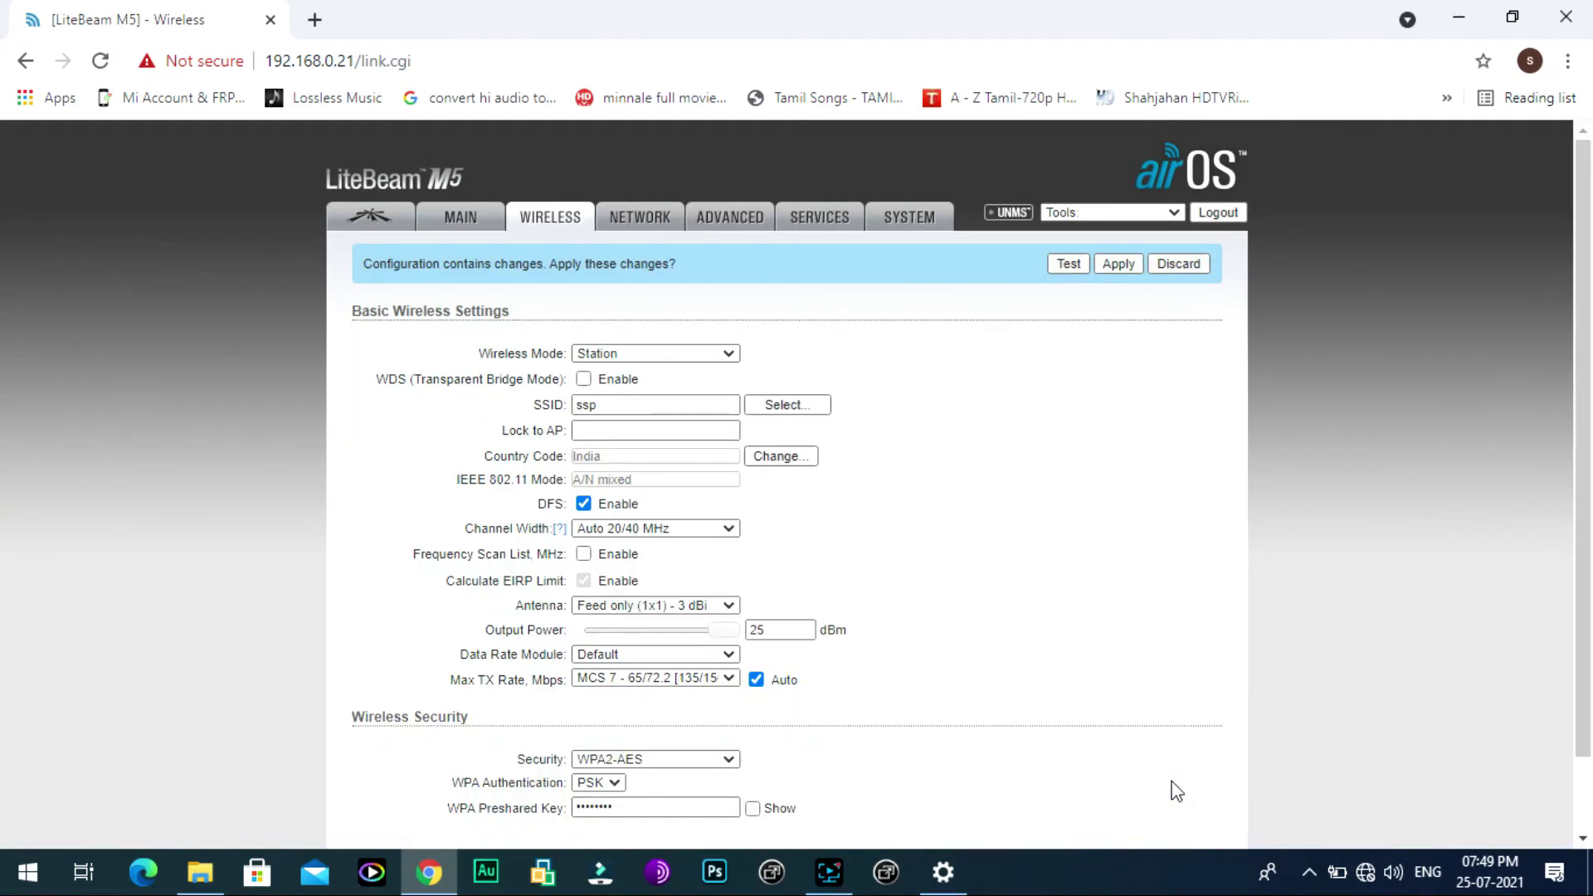
pyautogui.click(1117, 265)
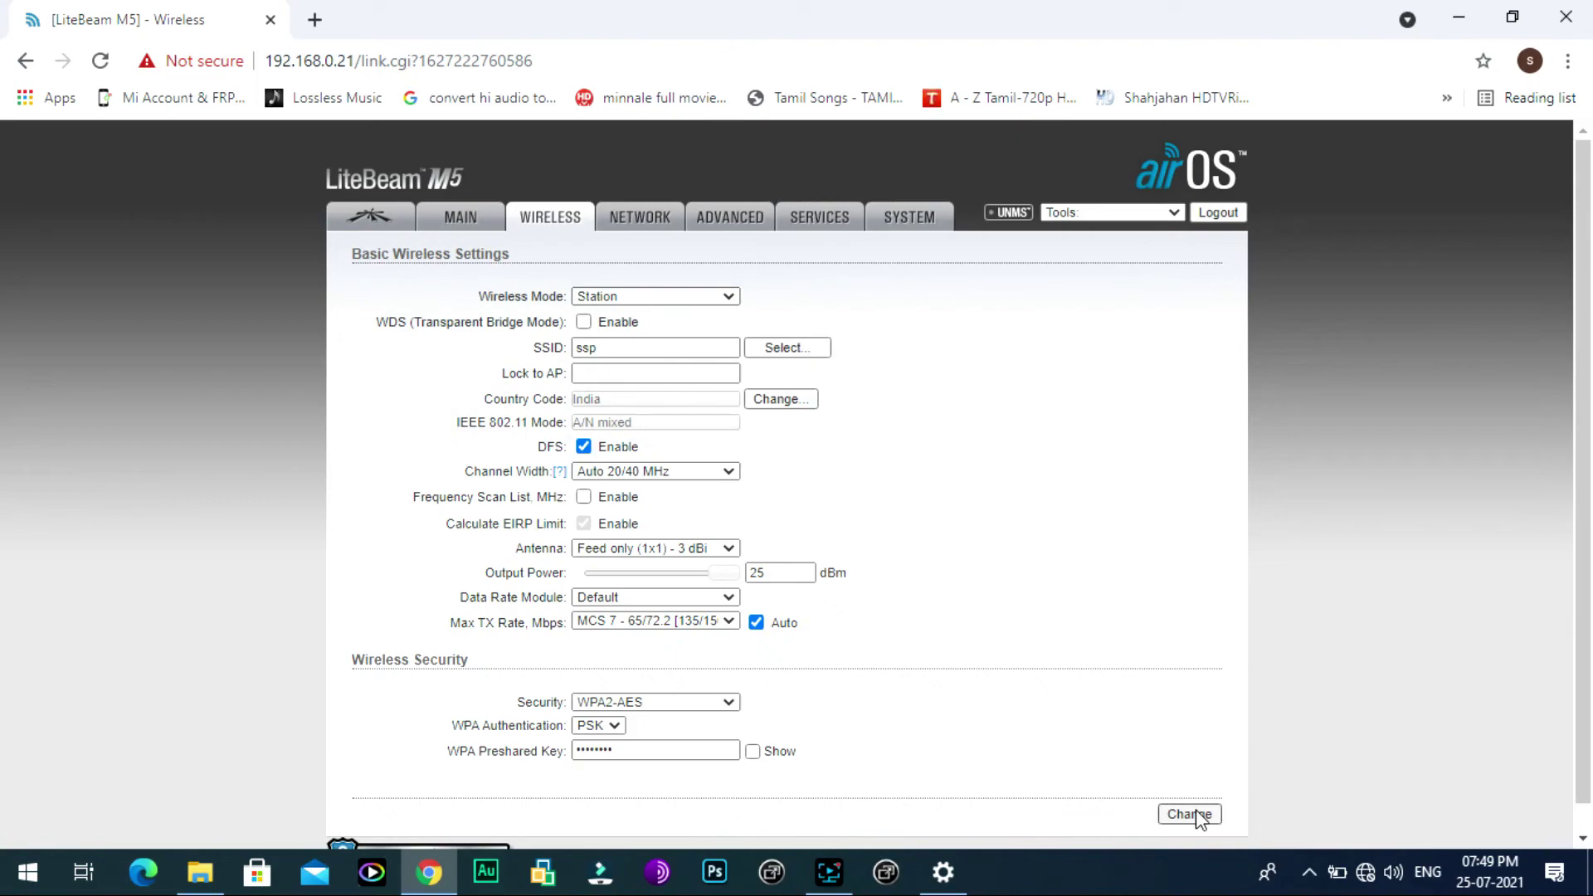
pyautogui.click(1189, 815)
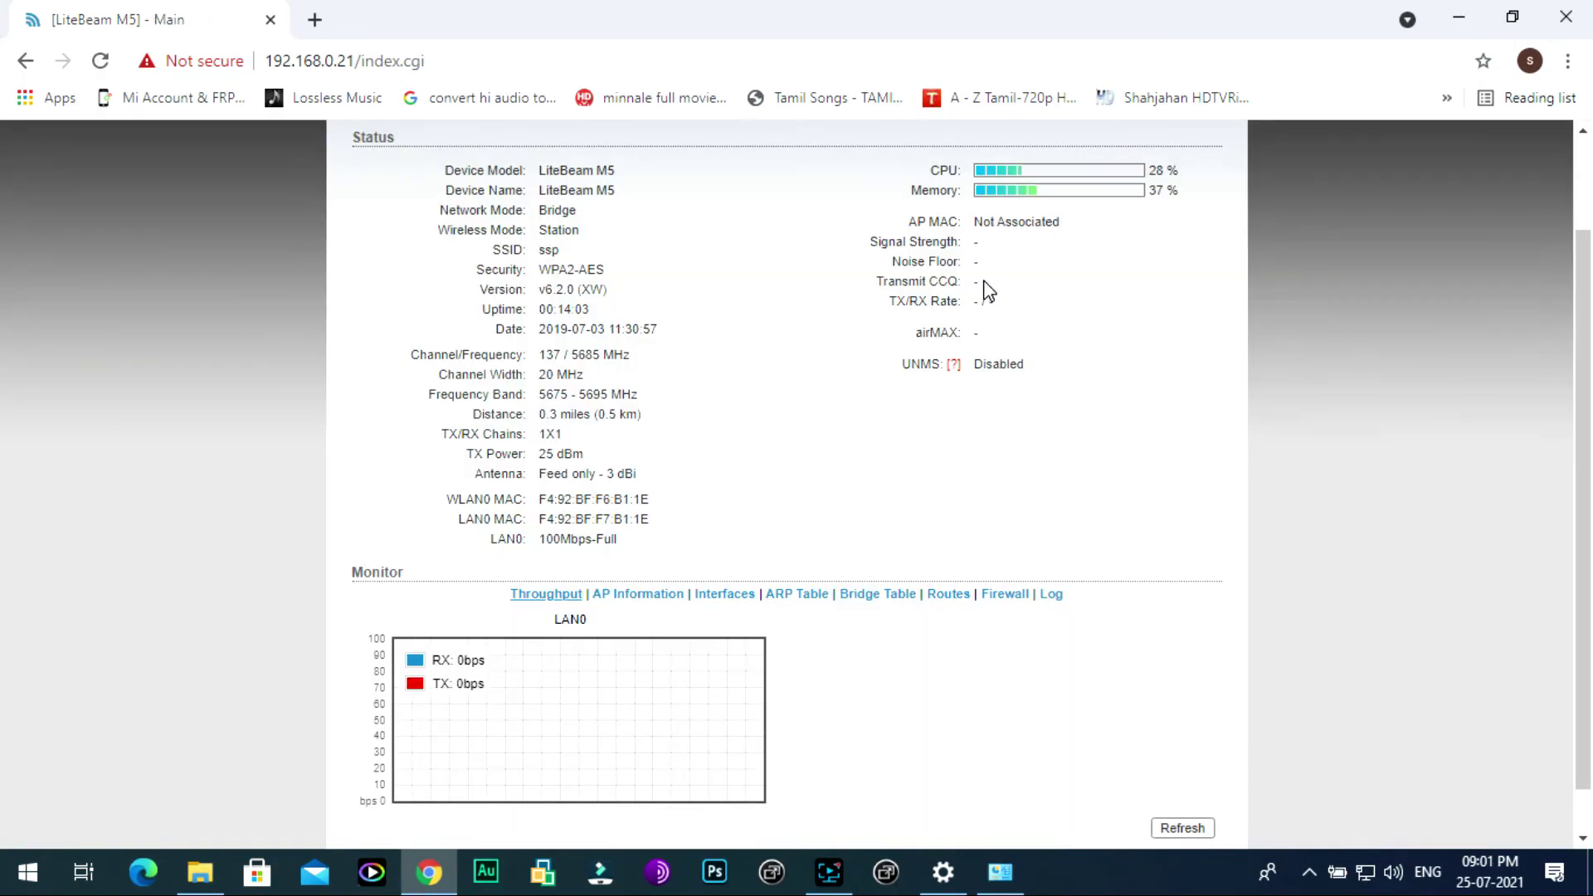
# Step: Refresh the station's MAIN status readings to look for the AP MAC, signal strength and TX/RX rate
pyautogui.scroll(2, 1070, 448)
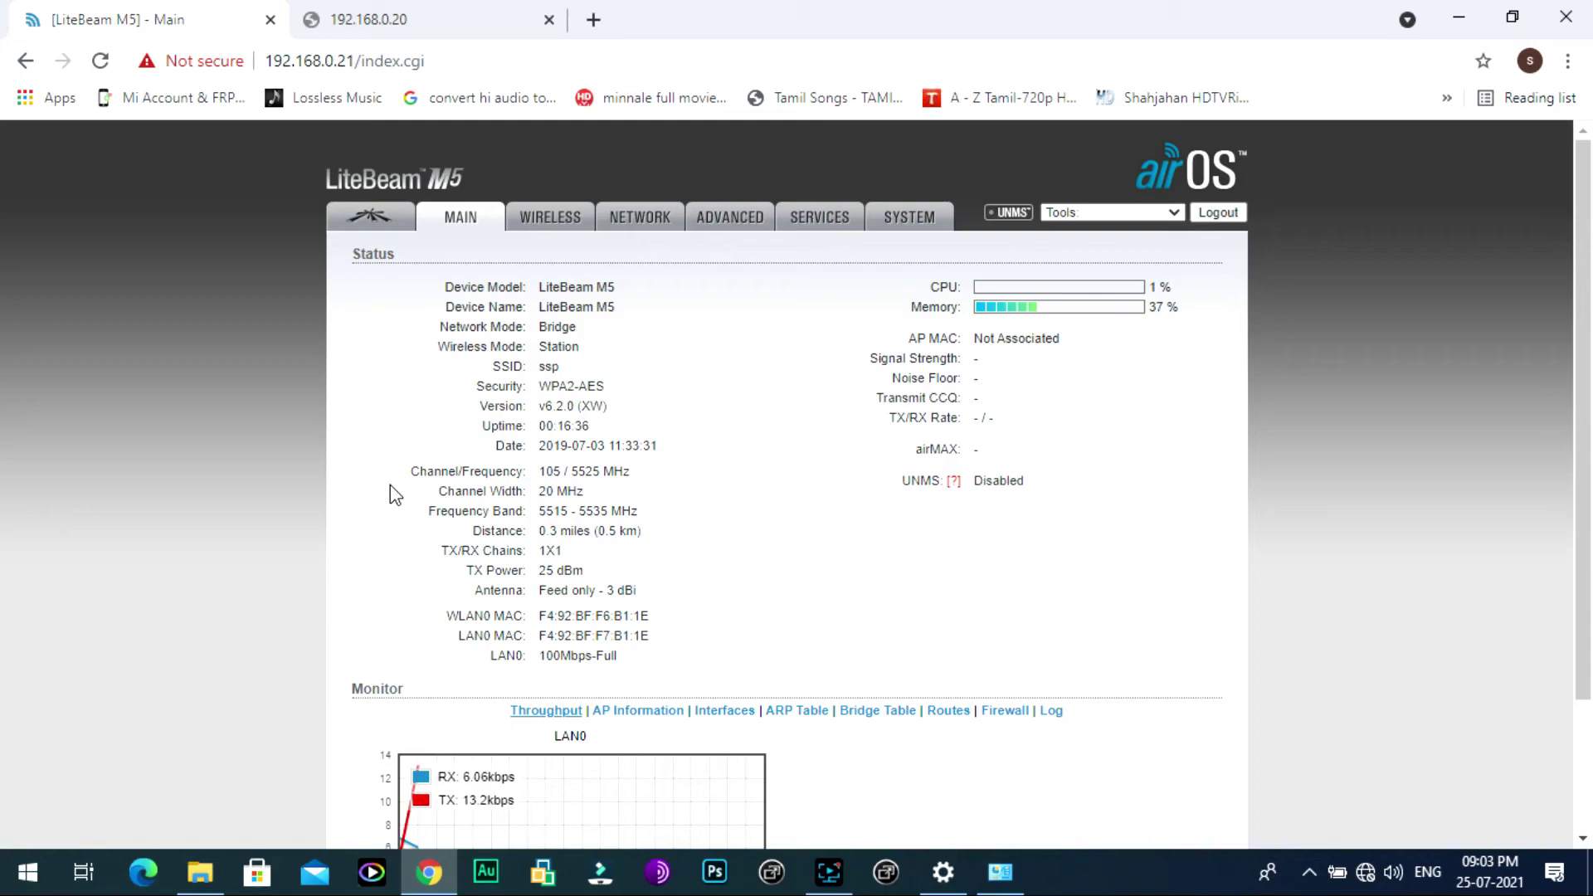
pyautogui.scroll(-2, 477, 489)
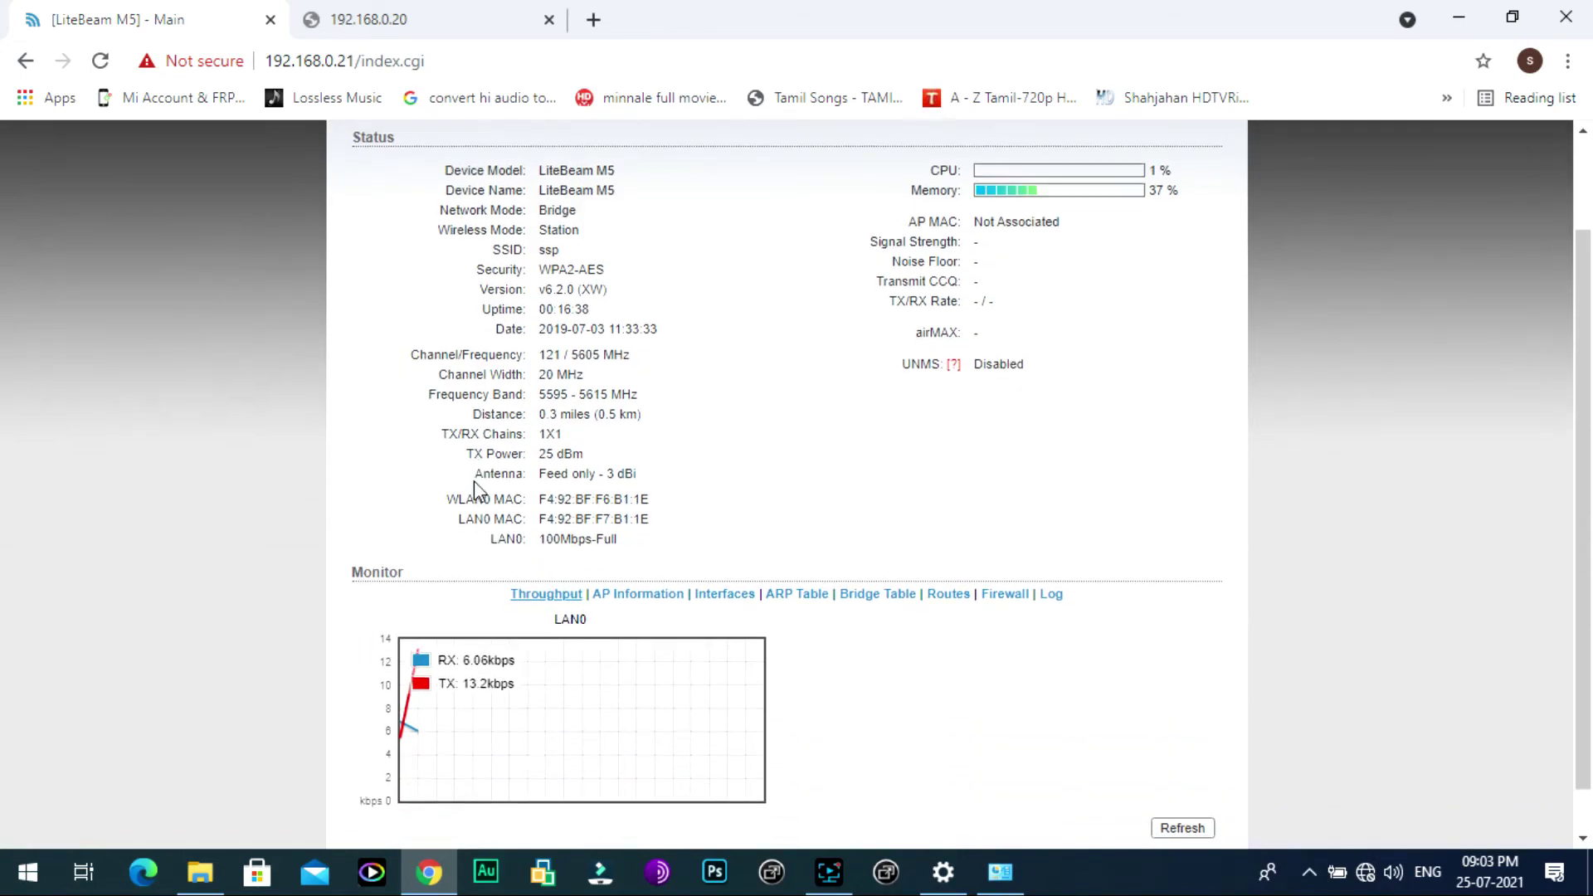
pyautogui.scroll(-1, 507, 511)
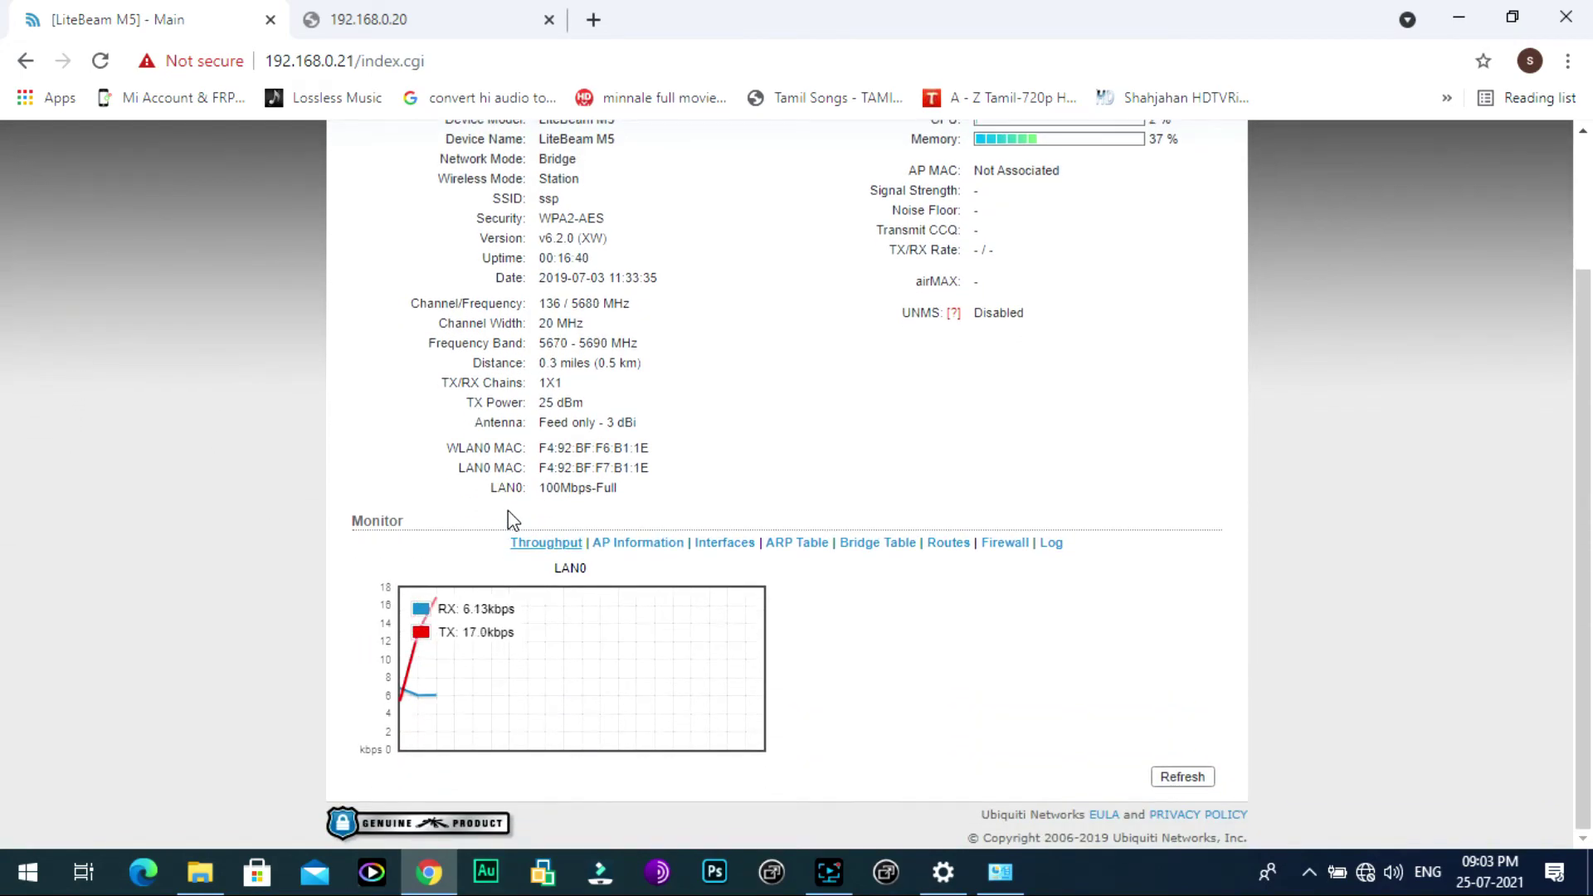
pyautogui.scroll(1, 507, 512)
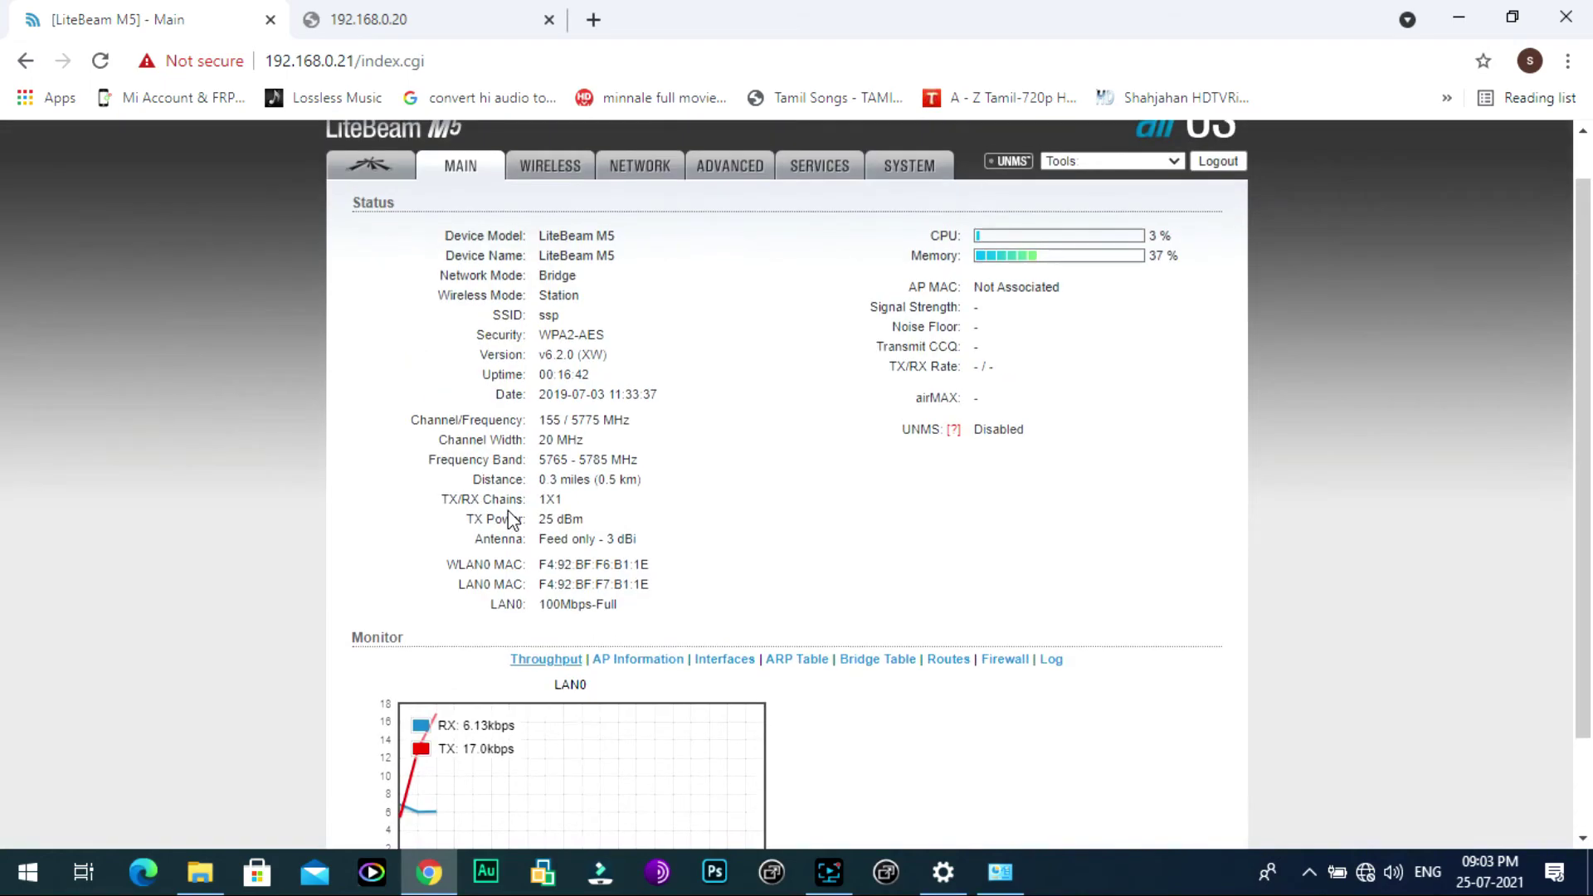
pyautogui.scroll(-2, 508, 514)
pyautogui.click(1182, 777)
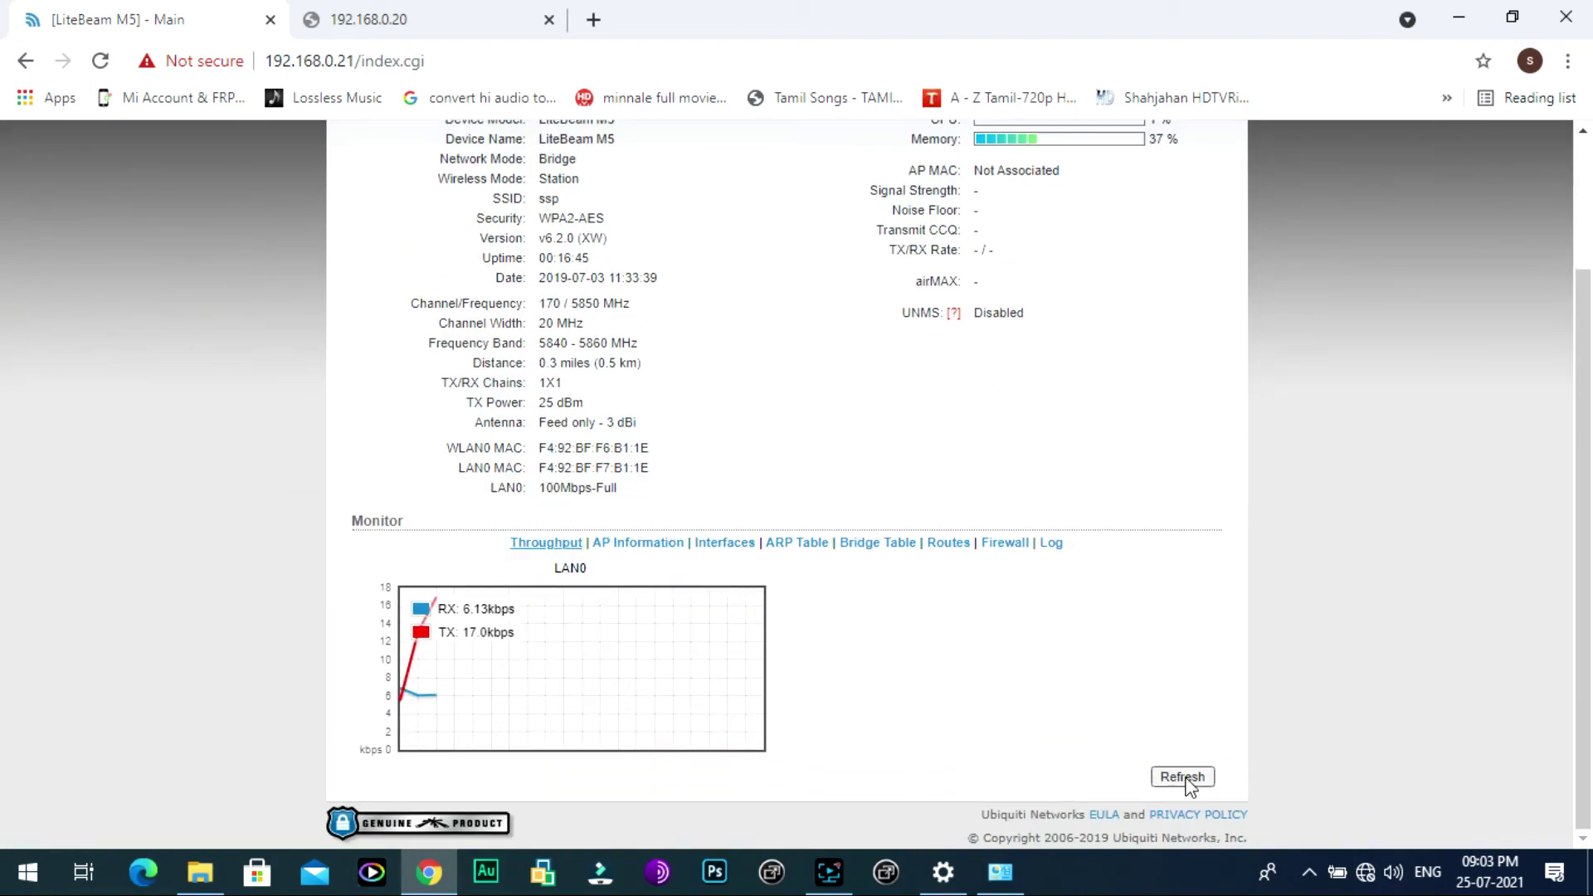
# Step: Reload the status page and confirm the association with ssp at -35 dBm and 150 Mbps
pyautogui.scroll(2, 947, 718)
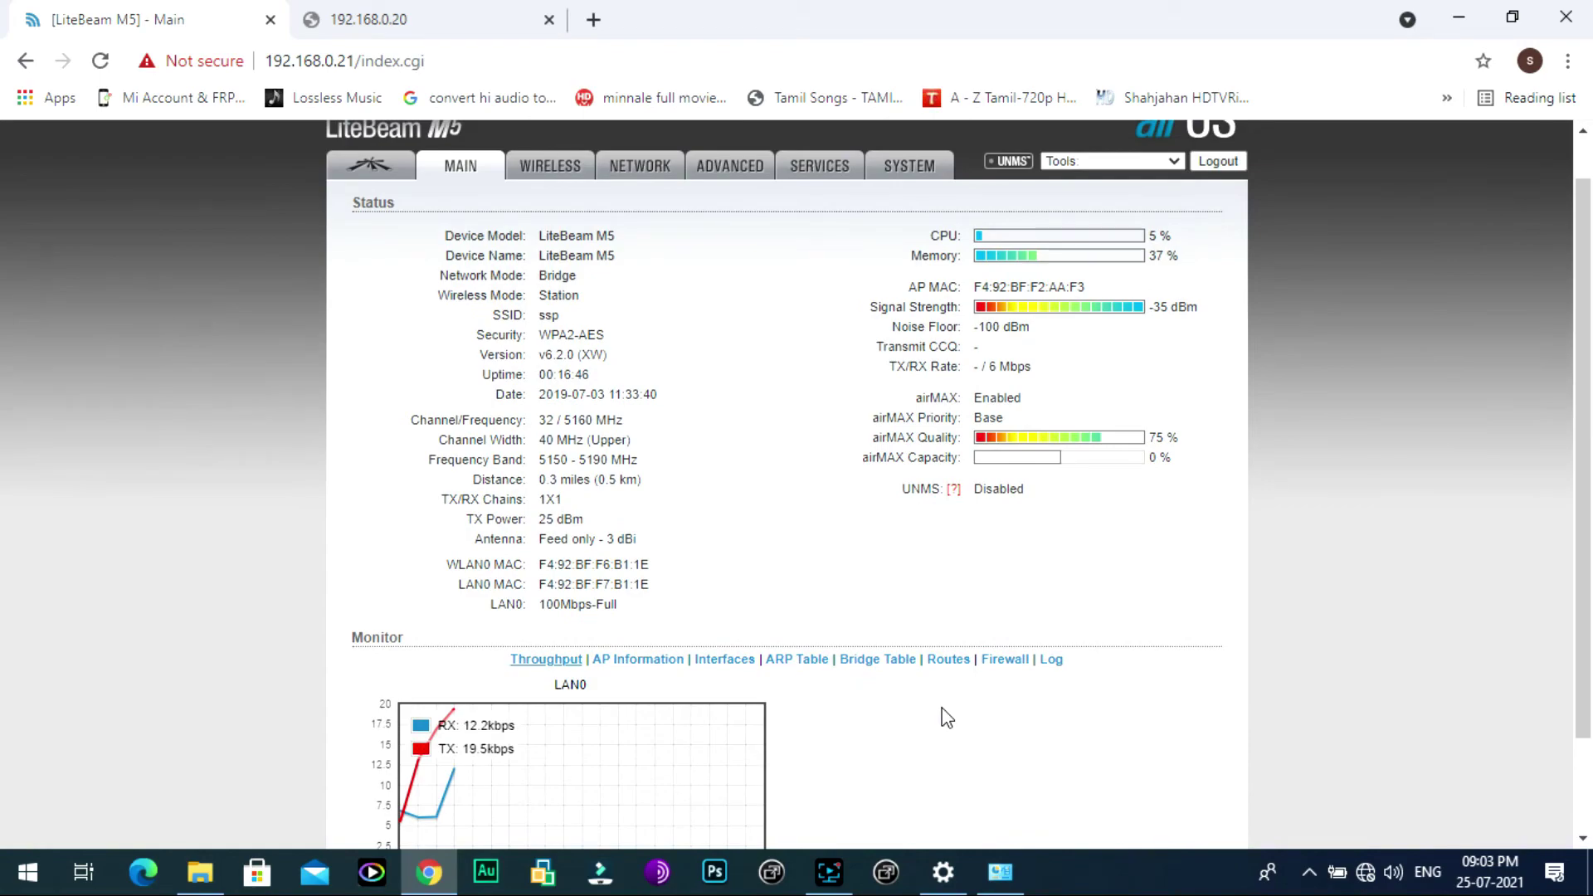
pyautogui.scroll(-2, 947, 719)
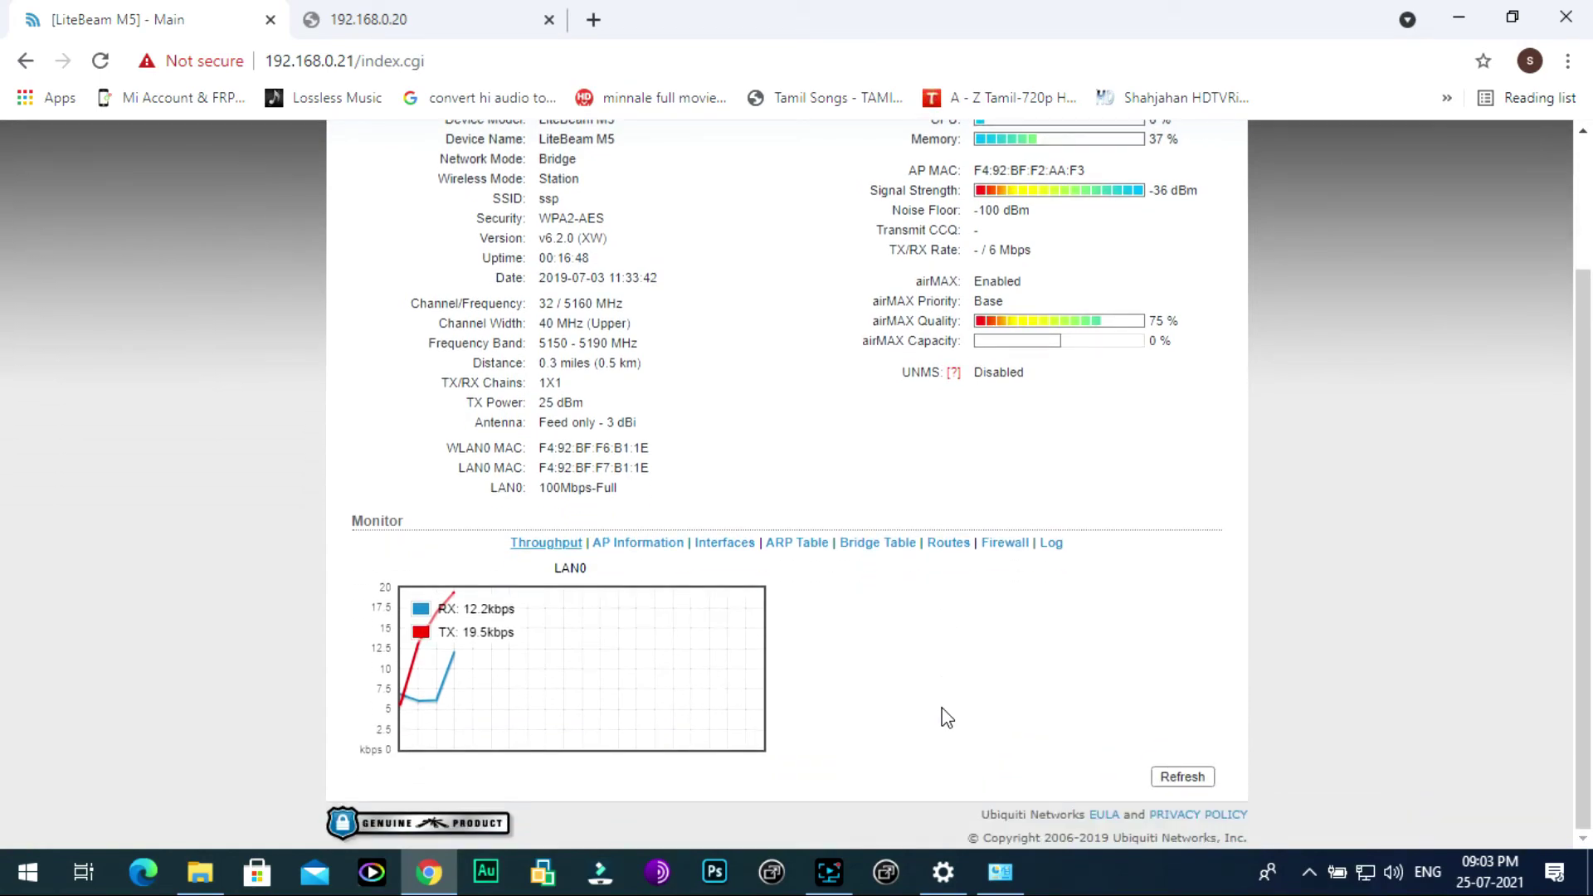
pyautogui.scroll(2, 946, 718)
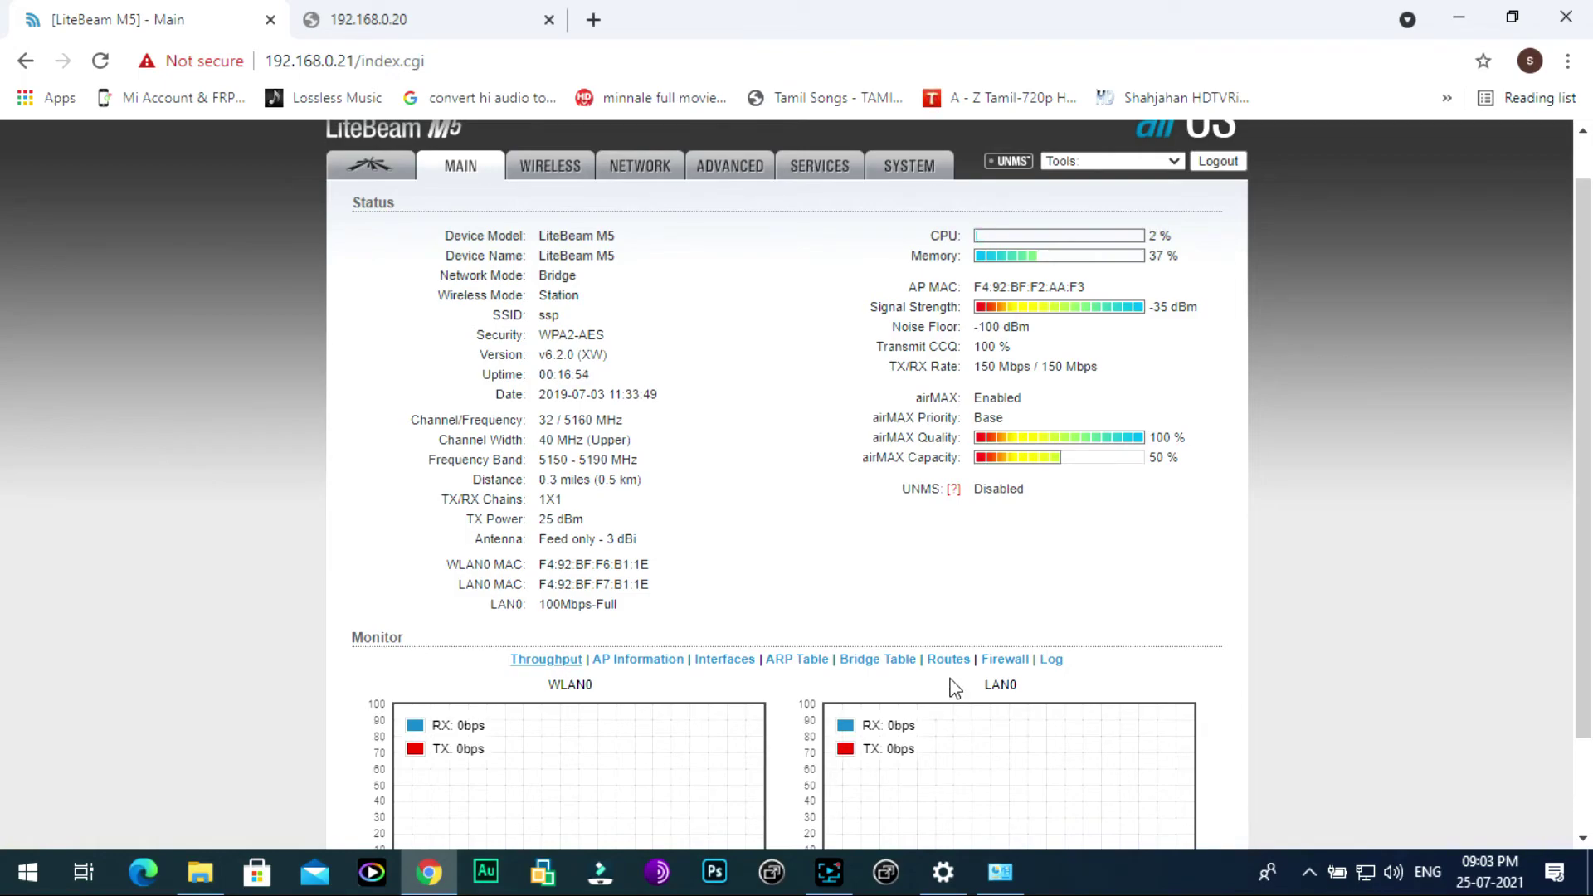
pyautogui.scroll(-2, 1048, 707)
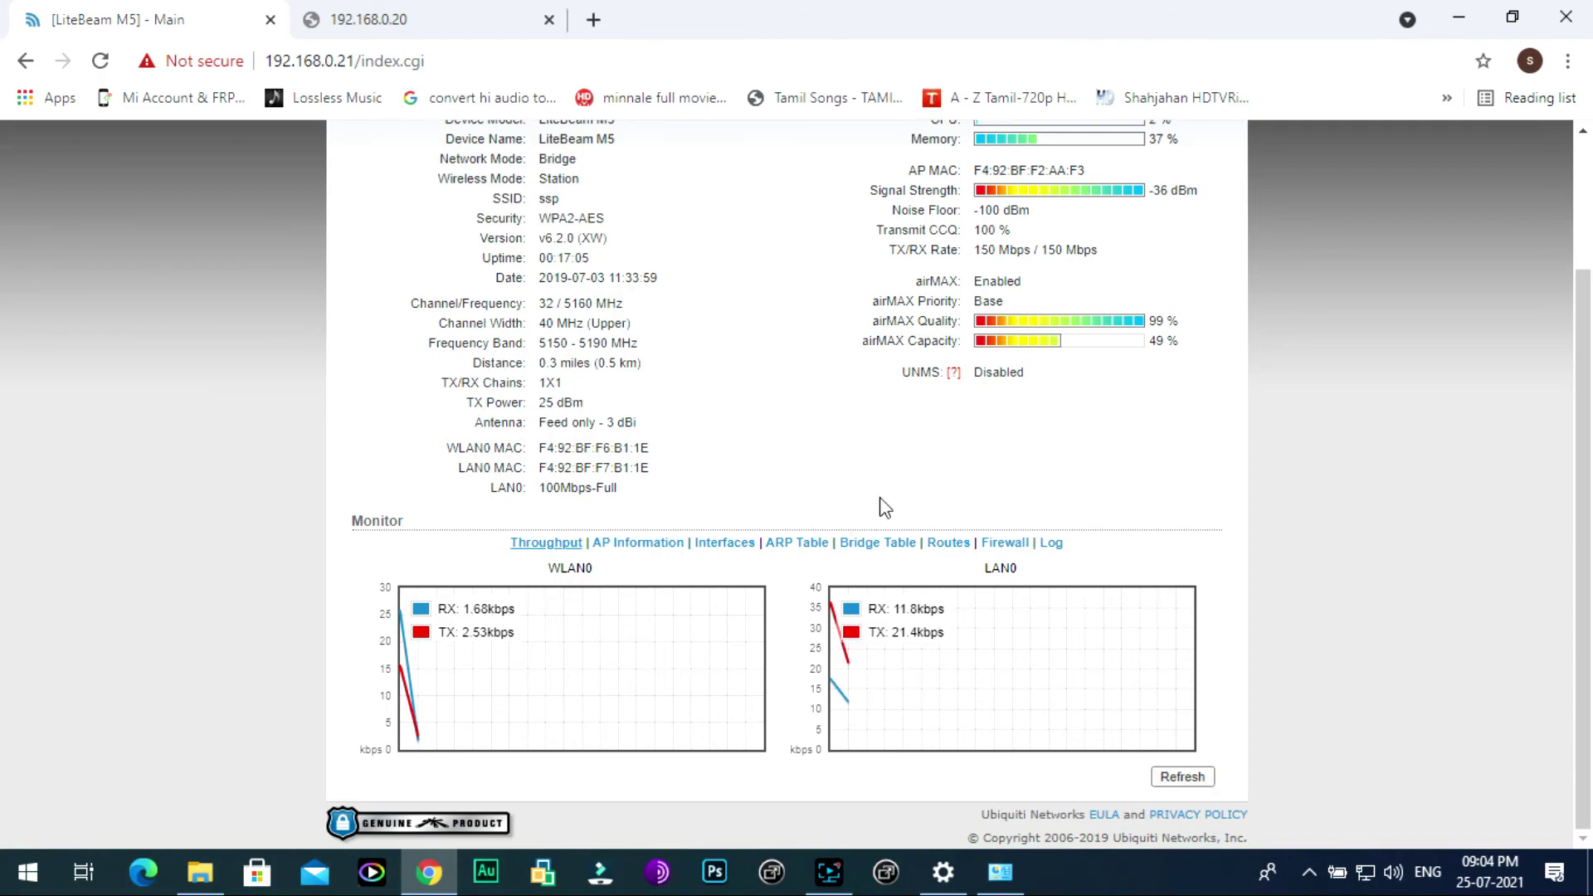
pyautogui.scroll(2, 1056, 592)
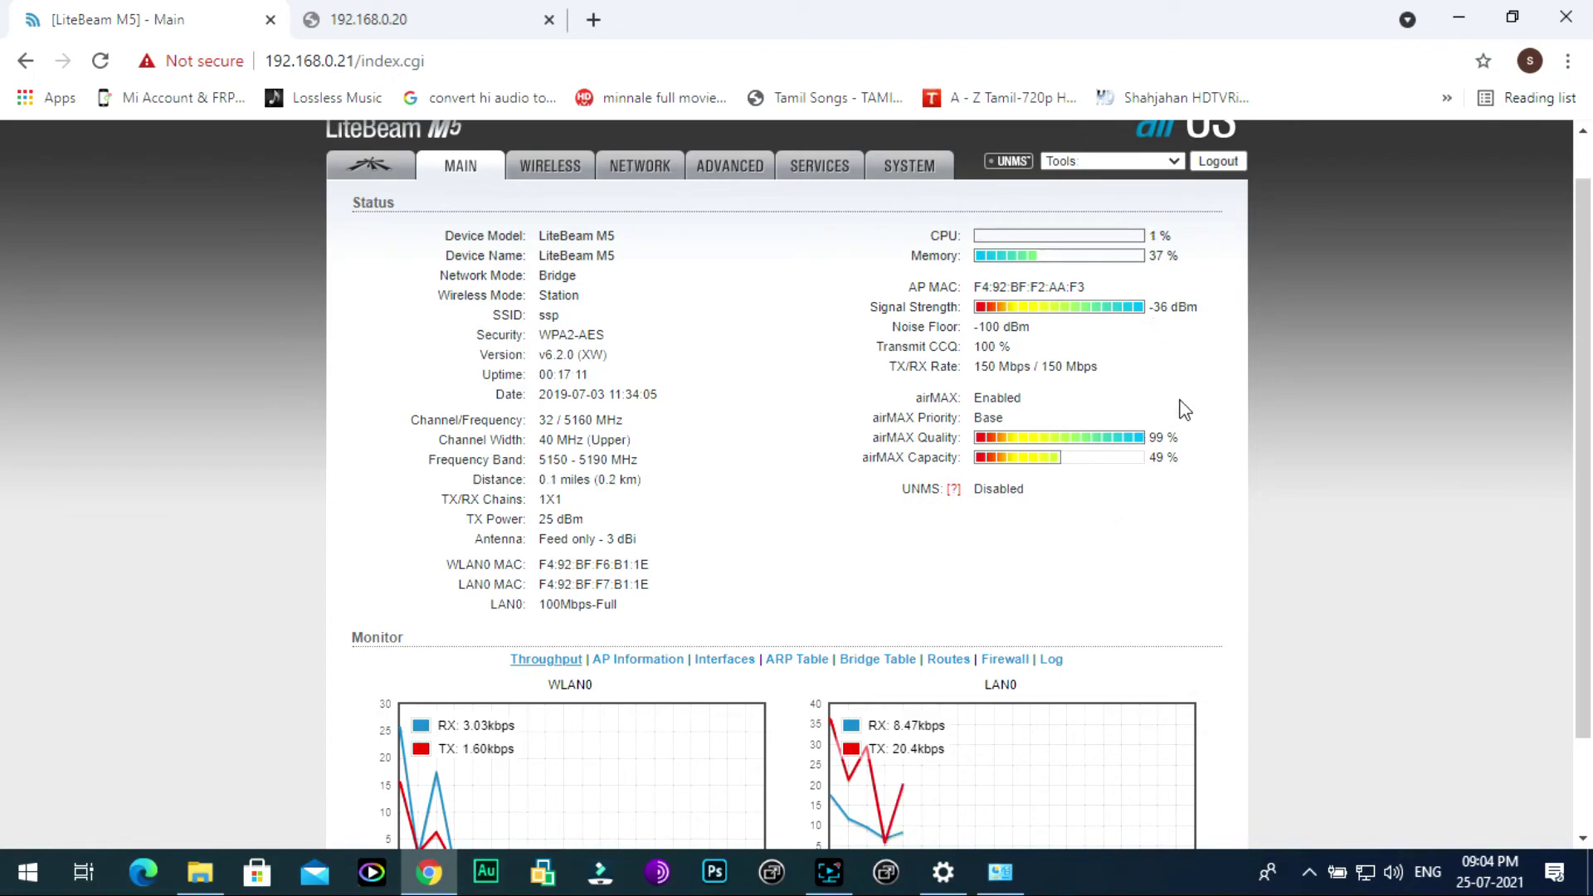
pyautogui.scroll(-2, 1232, 399)
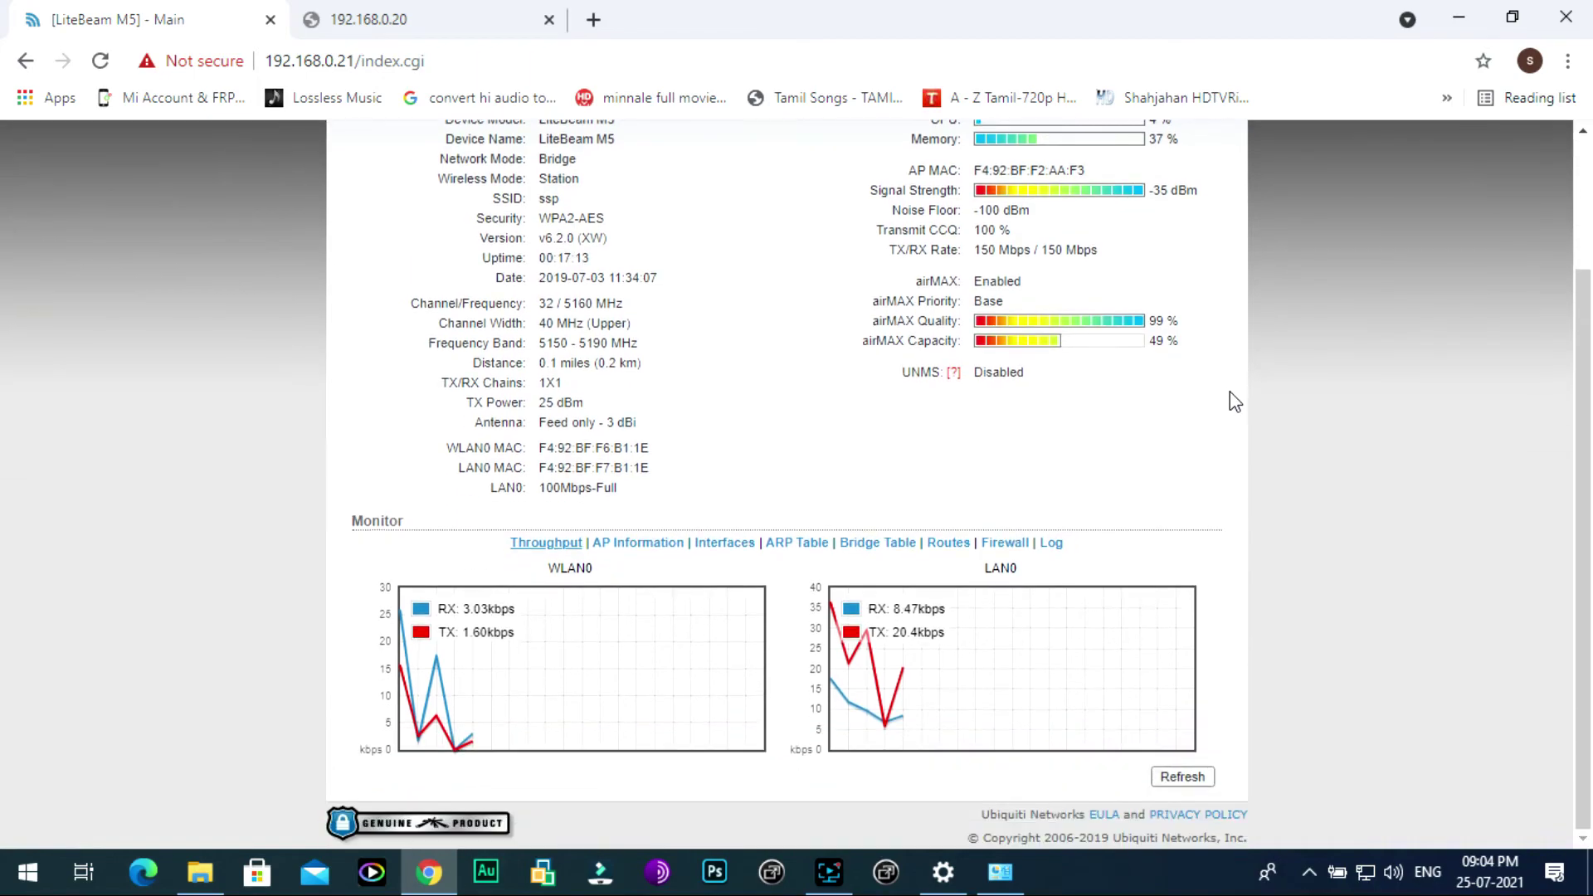
pyautogui.click(100, 63)
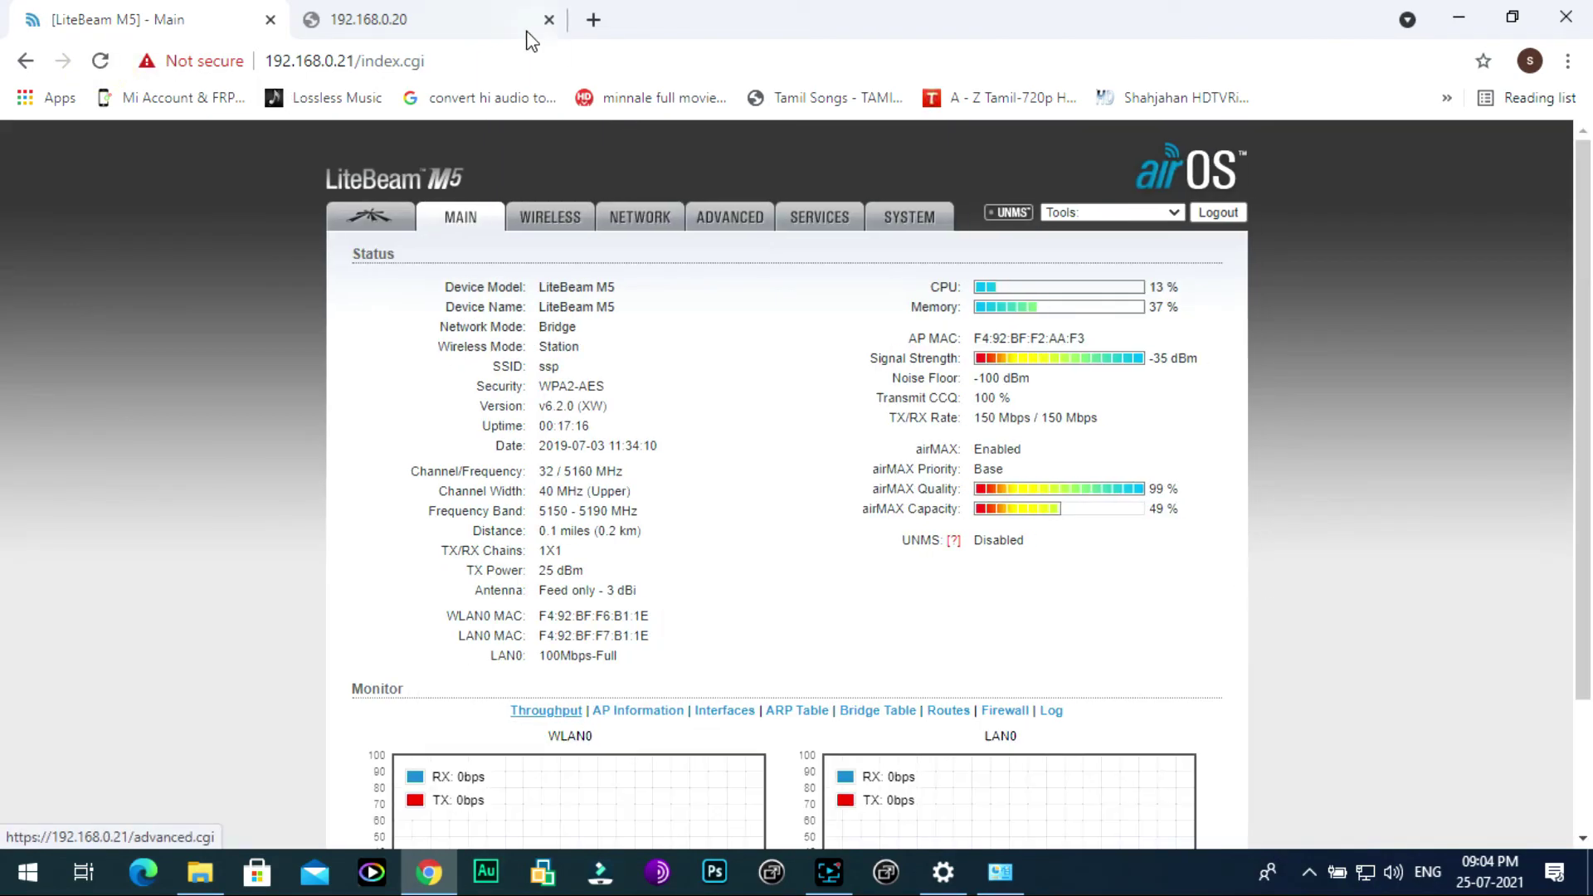
# Step: Reload the 192.168.0.20 access point's page in its own tab
pyautogui.click(476, 18)
pyautogui.click(373, 48)
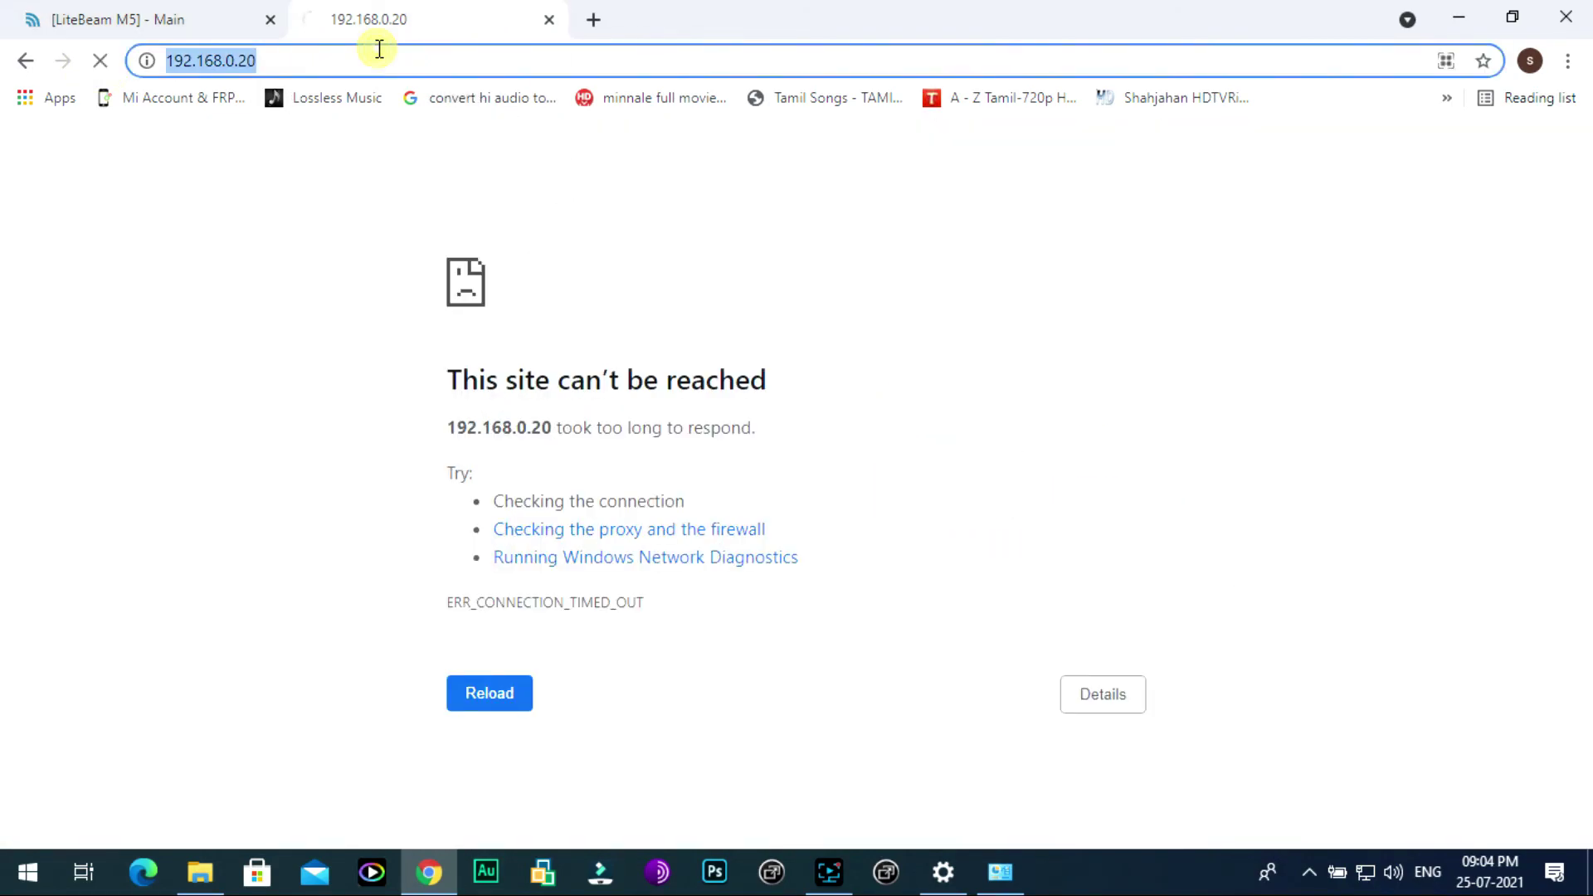
pyautogui.press('Return')
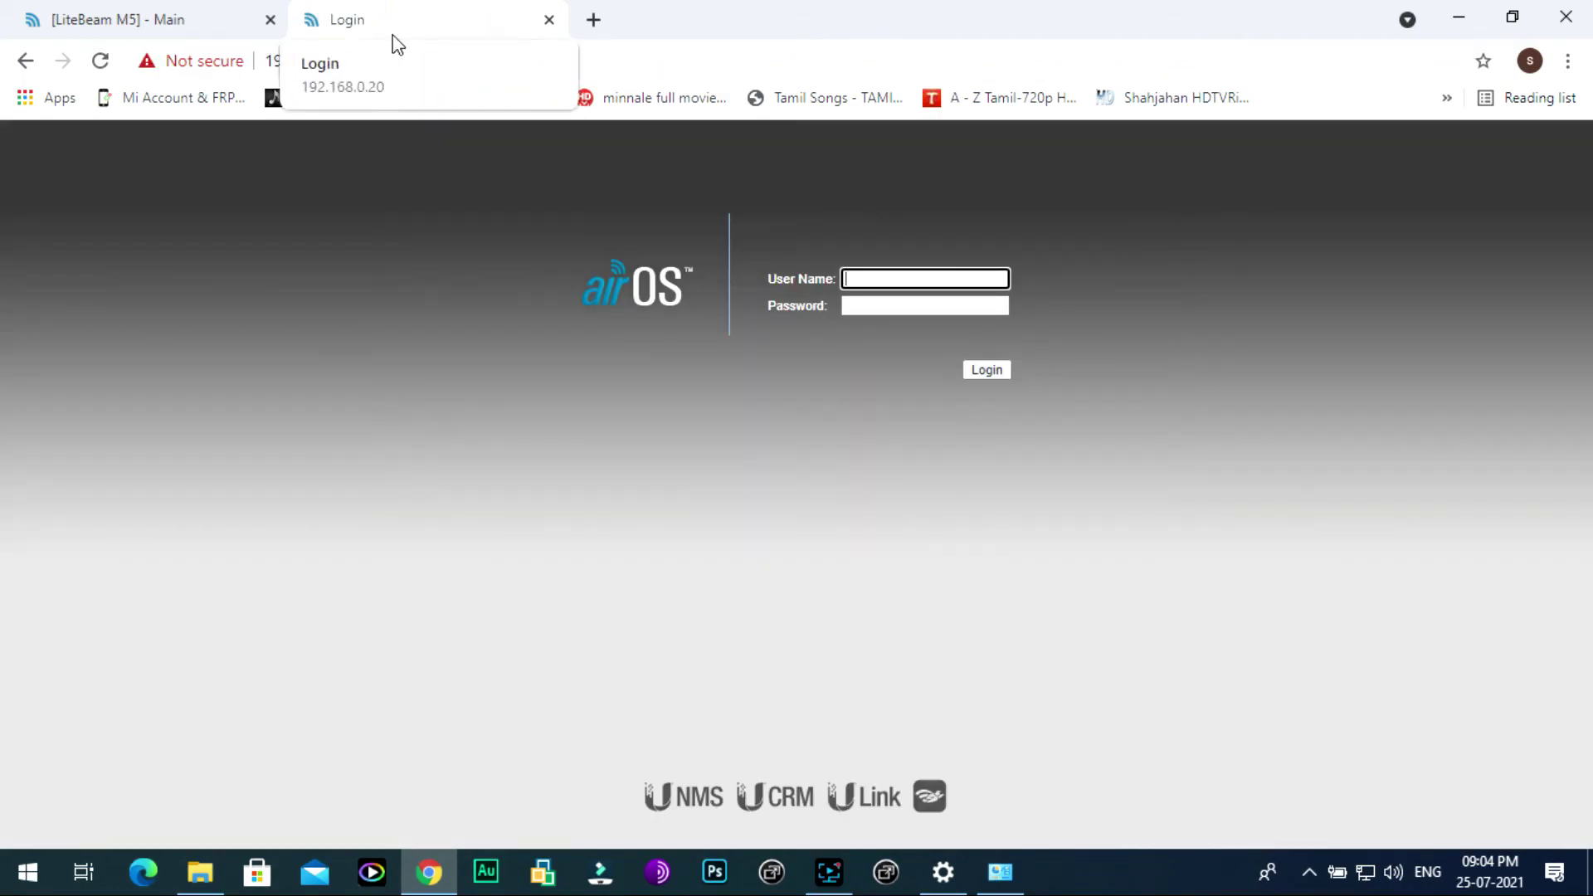
# Step: Log in with the access point's username and password and view its Network page (static IP 192.168.0.20, gateway 192.168.0.1)
pyautogui.write('ub')
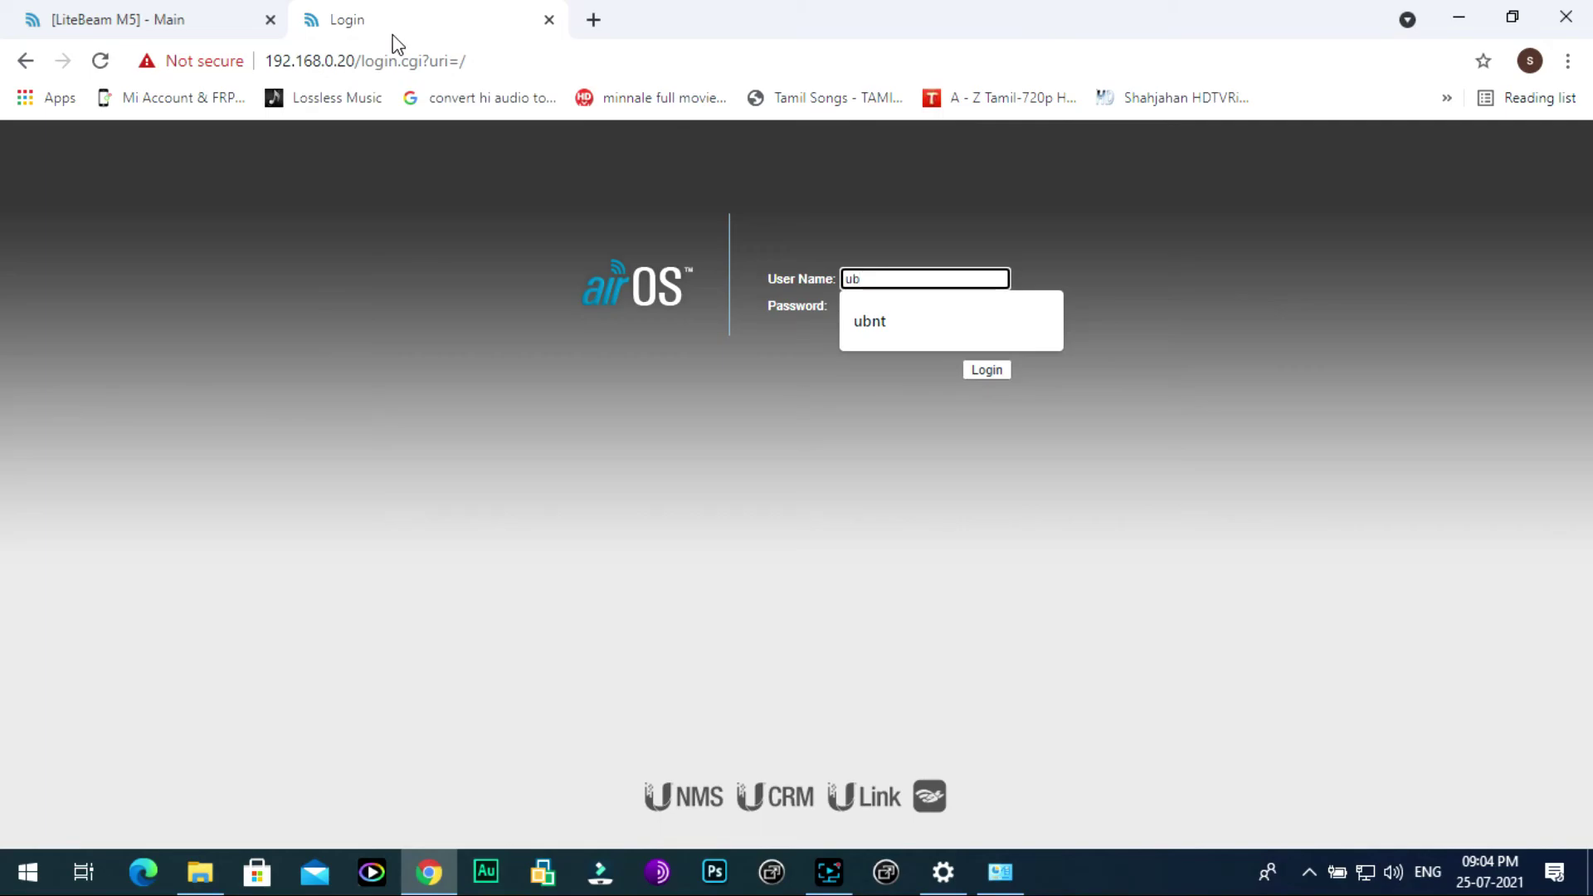
pyautogui.write('nt')
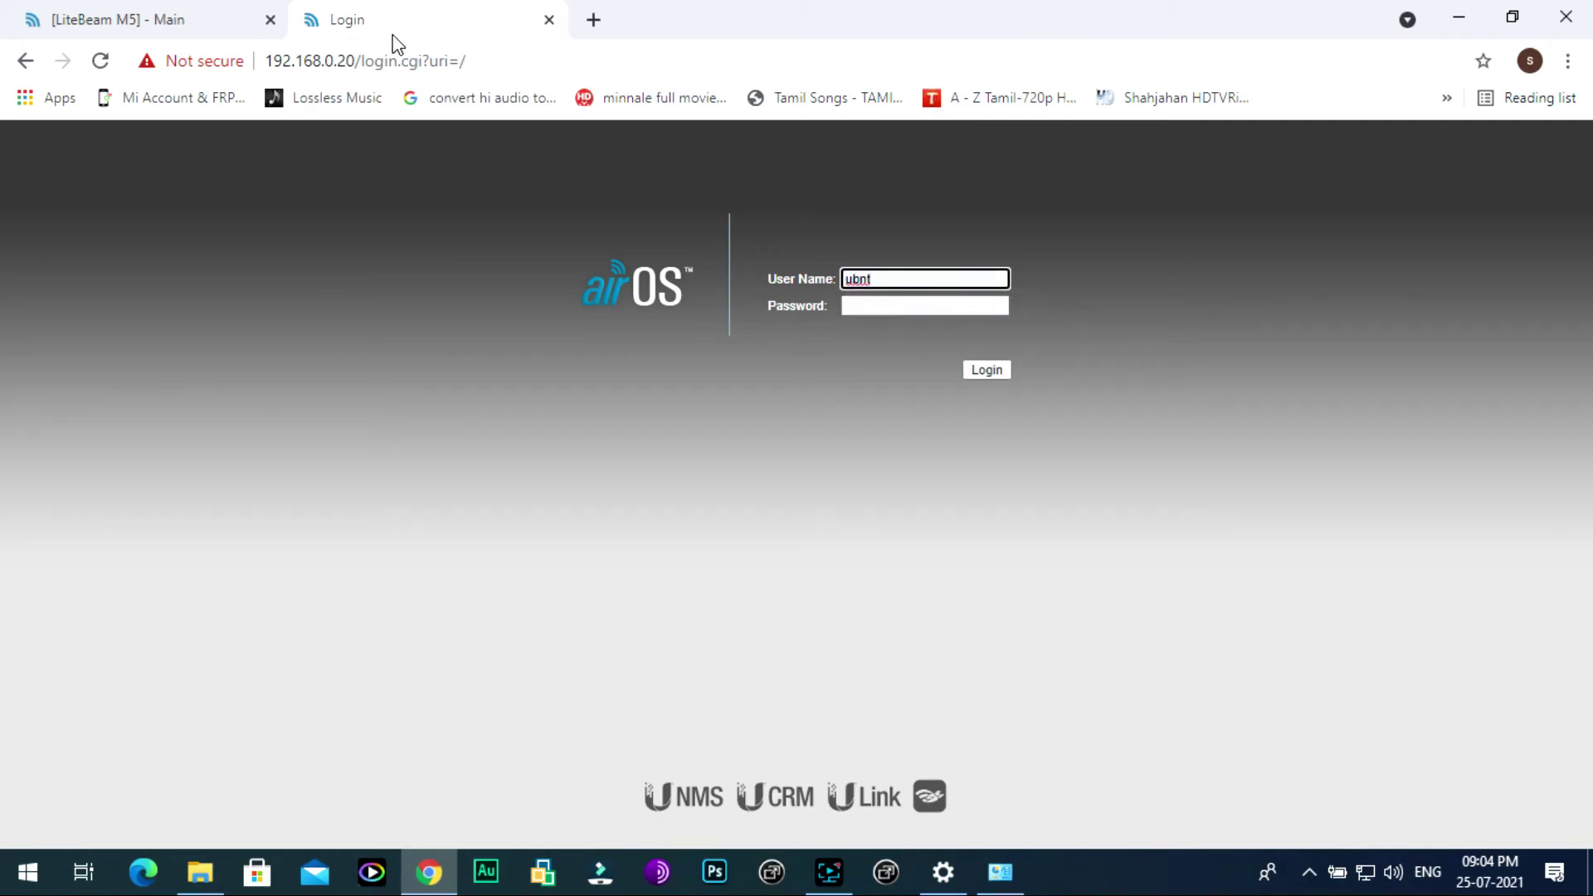
pyautogui.press('Tab')
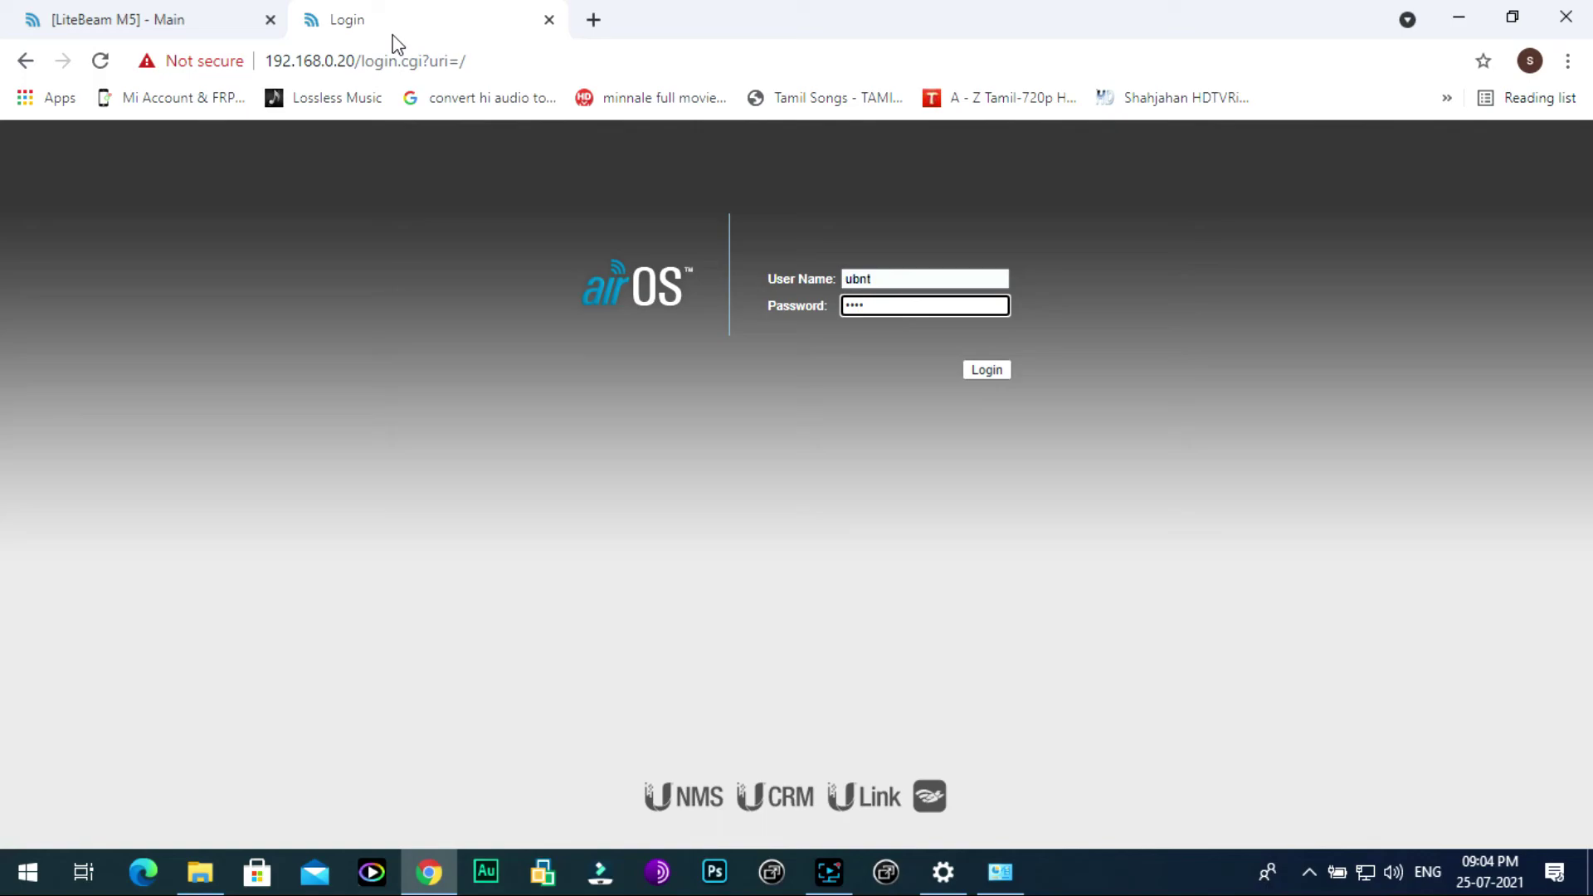
pyautogui.write('•••••••')
pyautogui.click(983, 362)
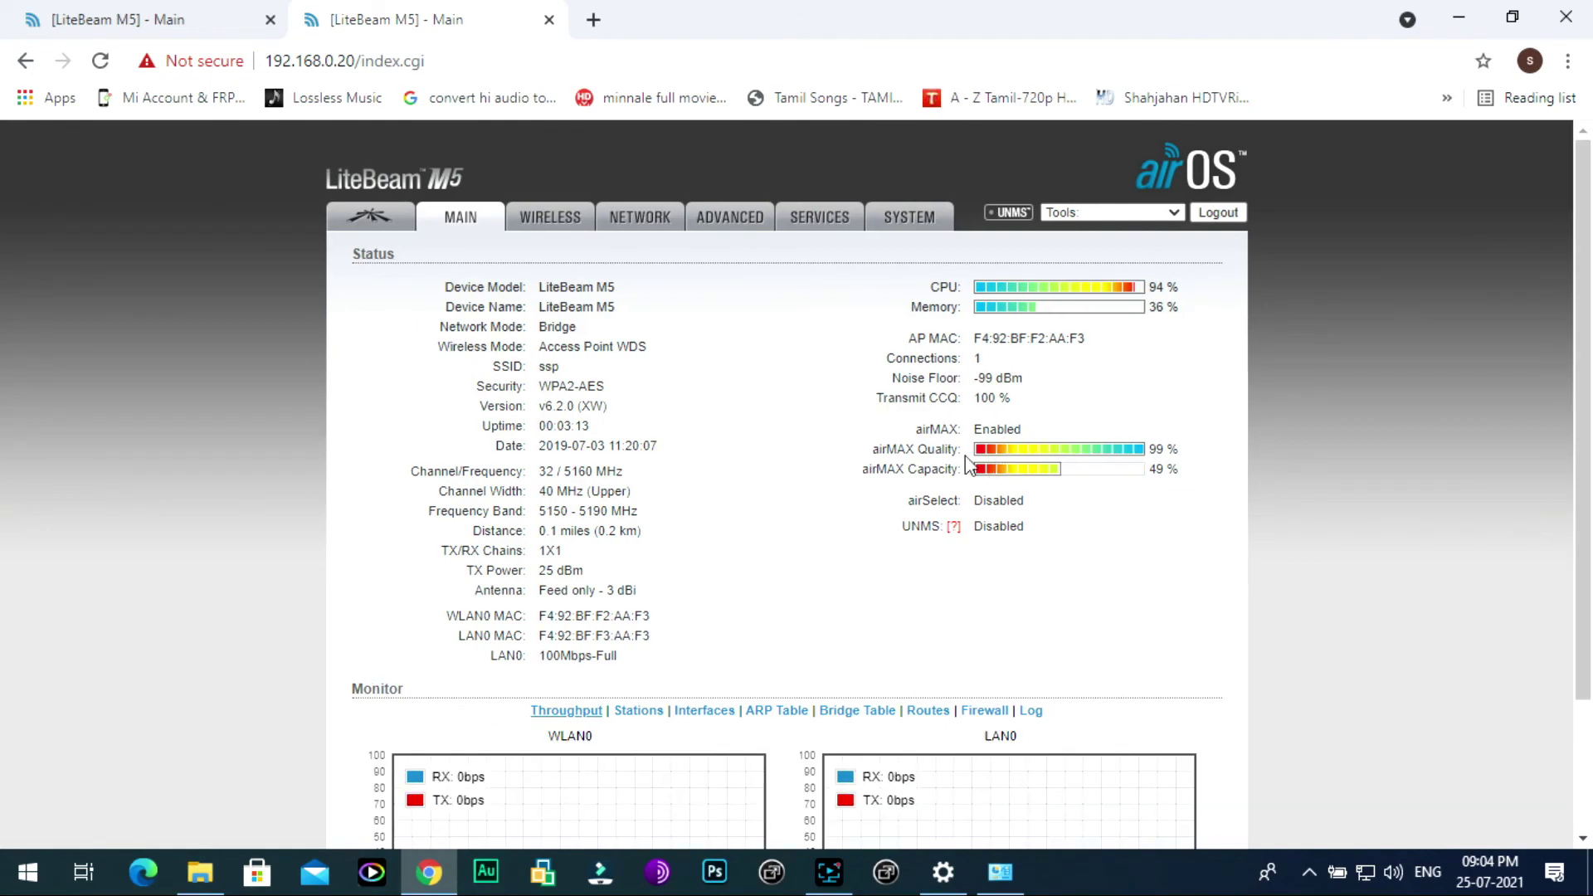
pyautogui.click(527, 211)
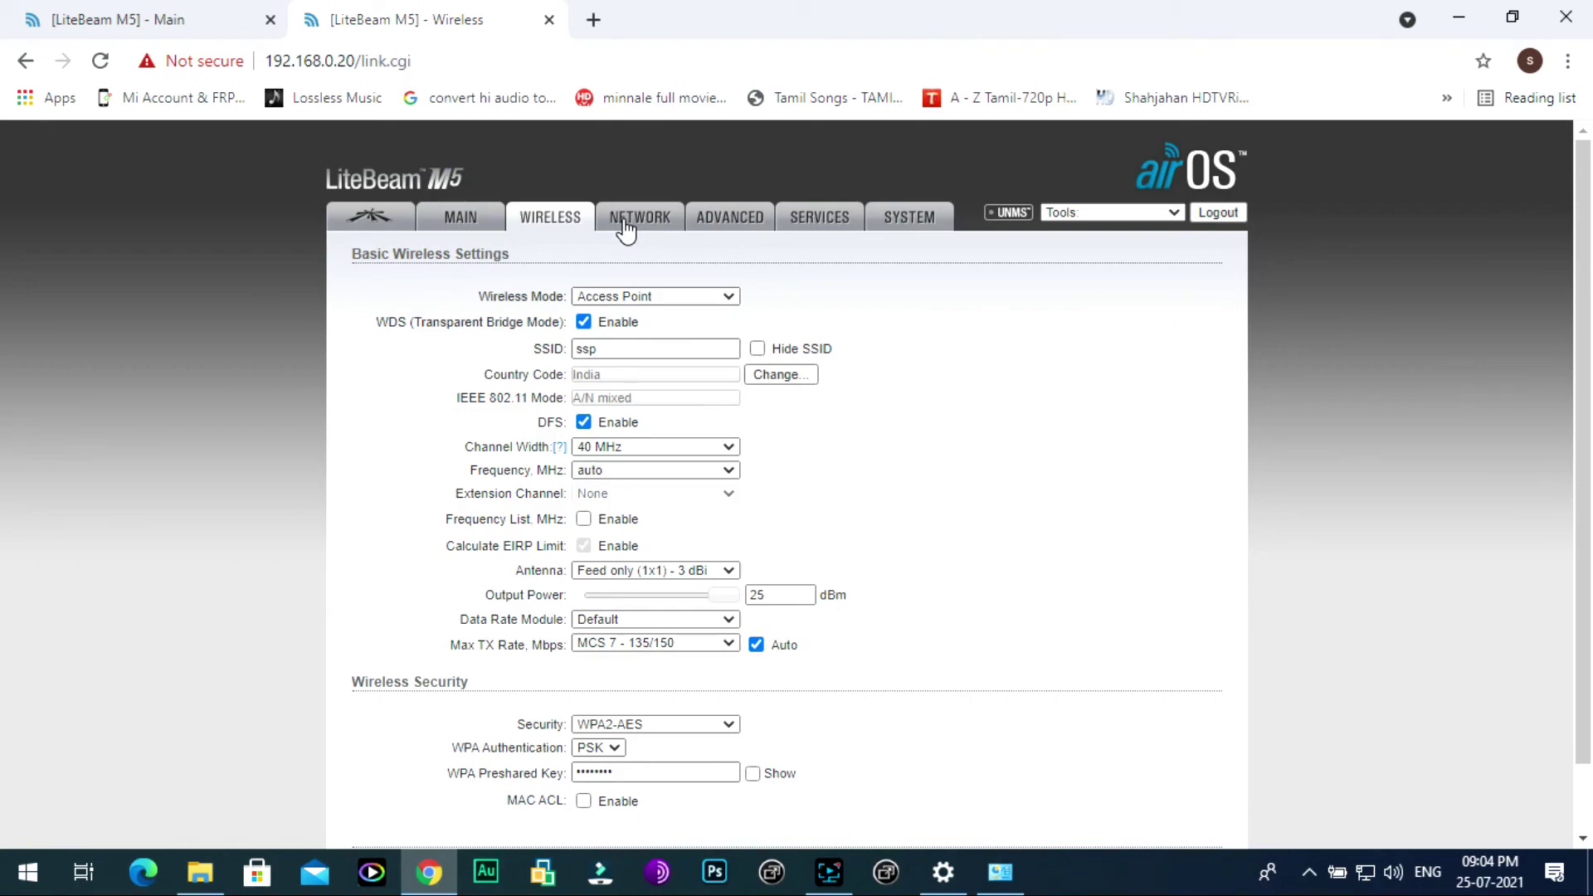
pyautogui.click(623, 223)
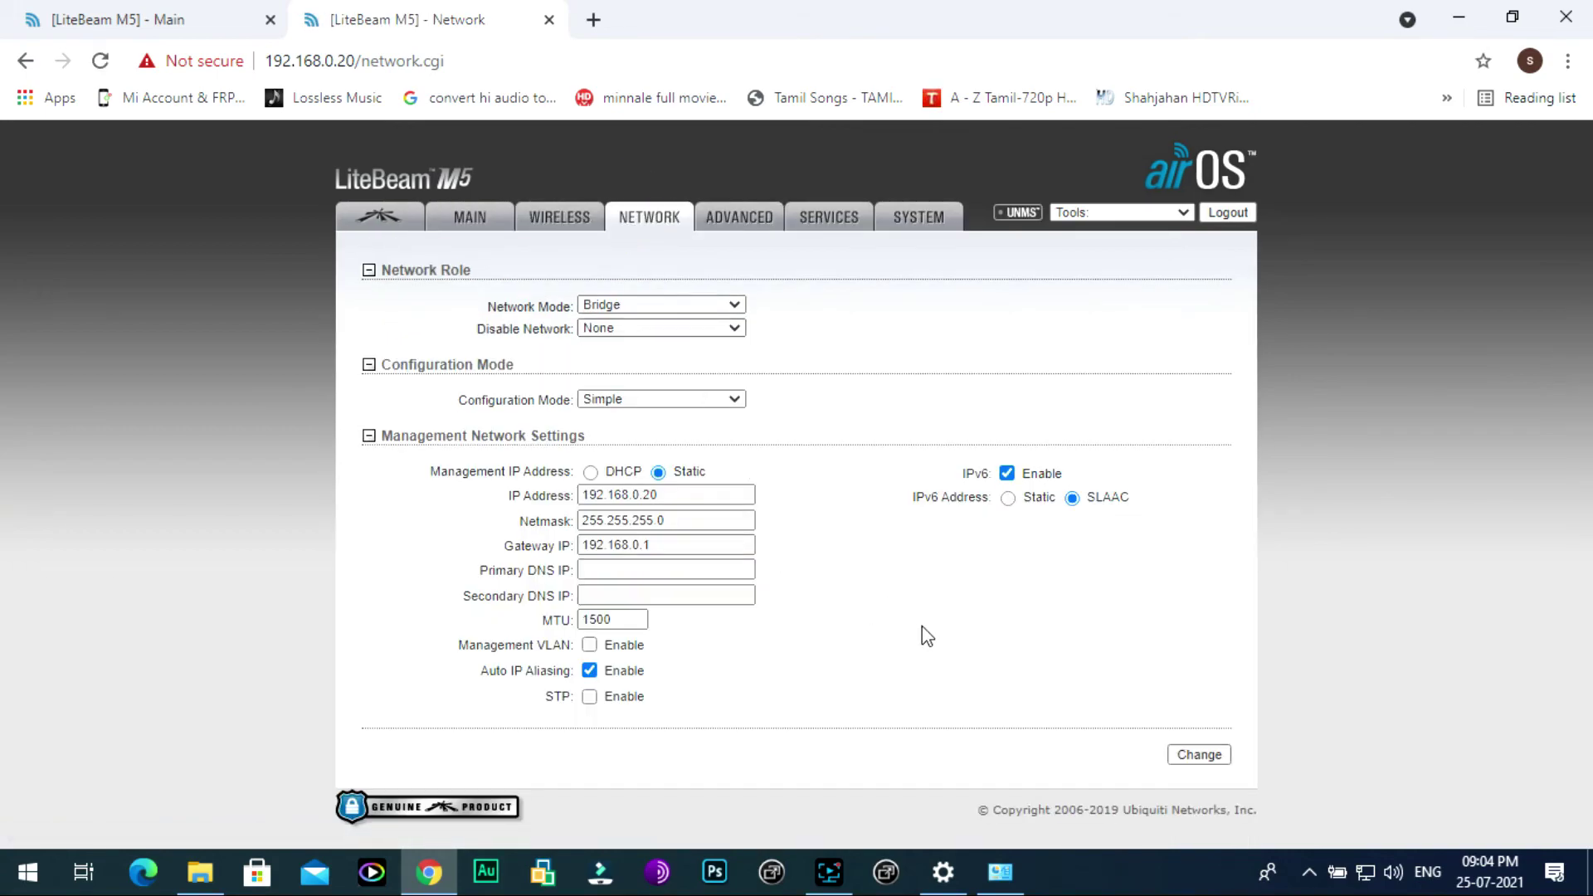
# Step: Run a Speedtest by Ookla from a Google search: 14 ms ping, 14.85 Mbps down, 14.90 Mbps up
pyautogui.click(593, 23)
pyautogui.write('sp')
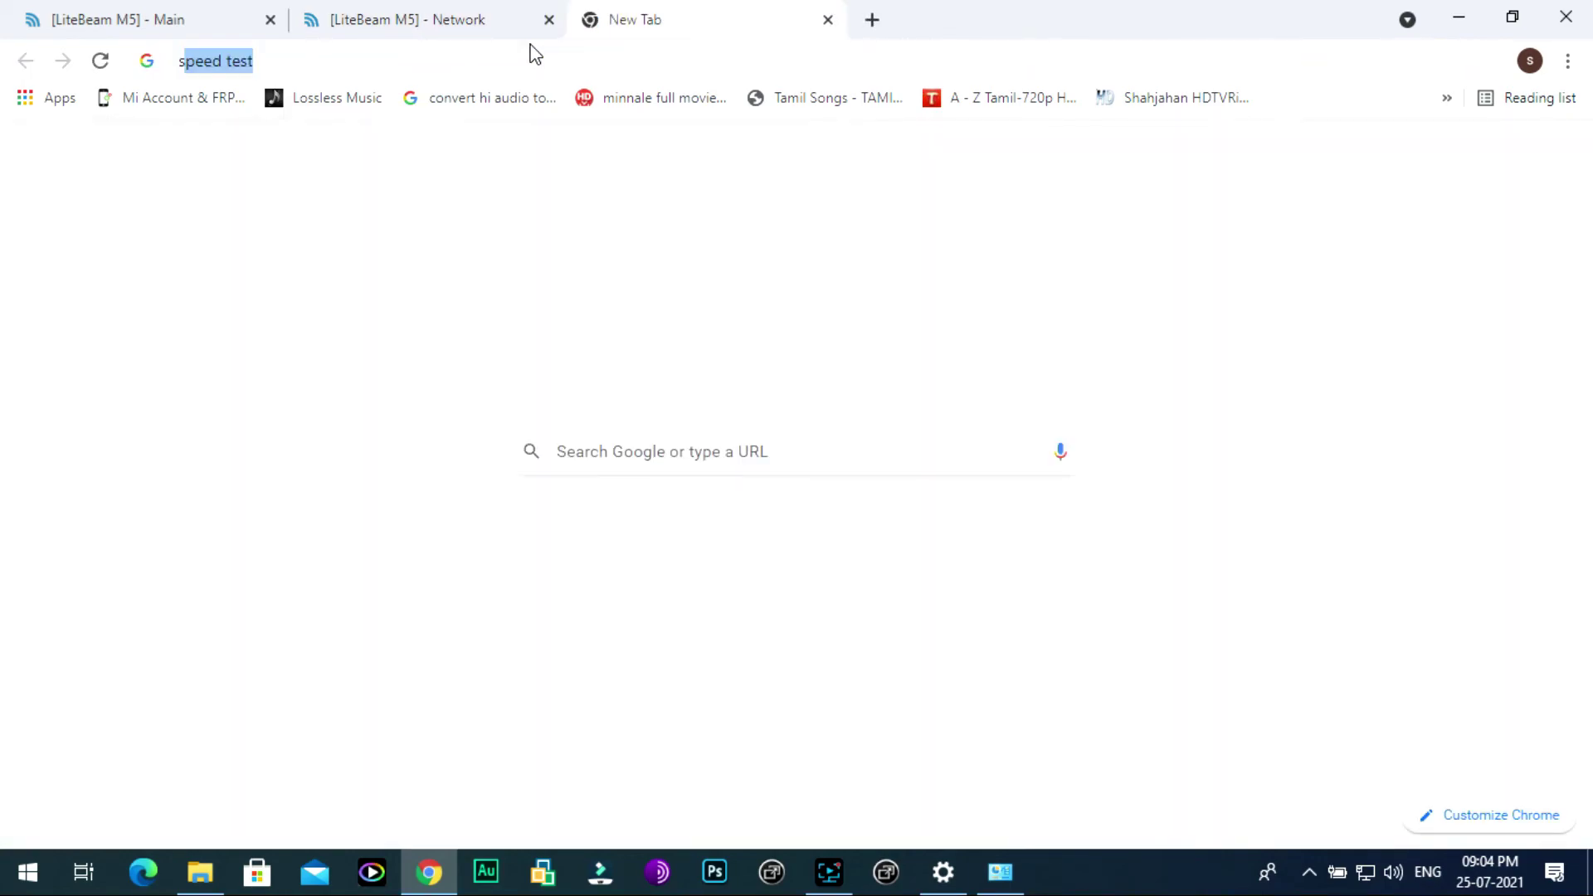
pyautogui.write('eed test')
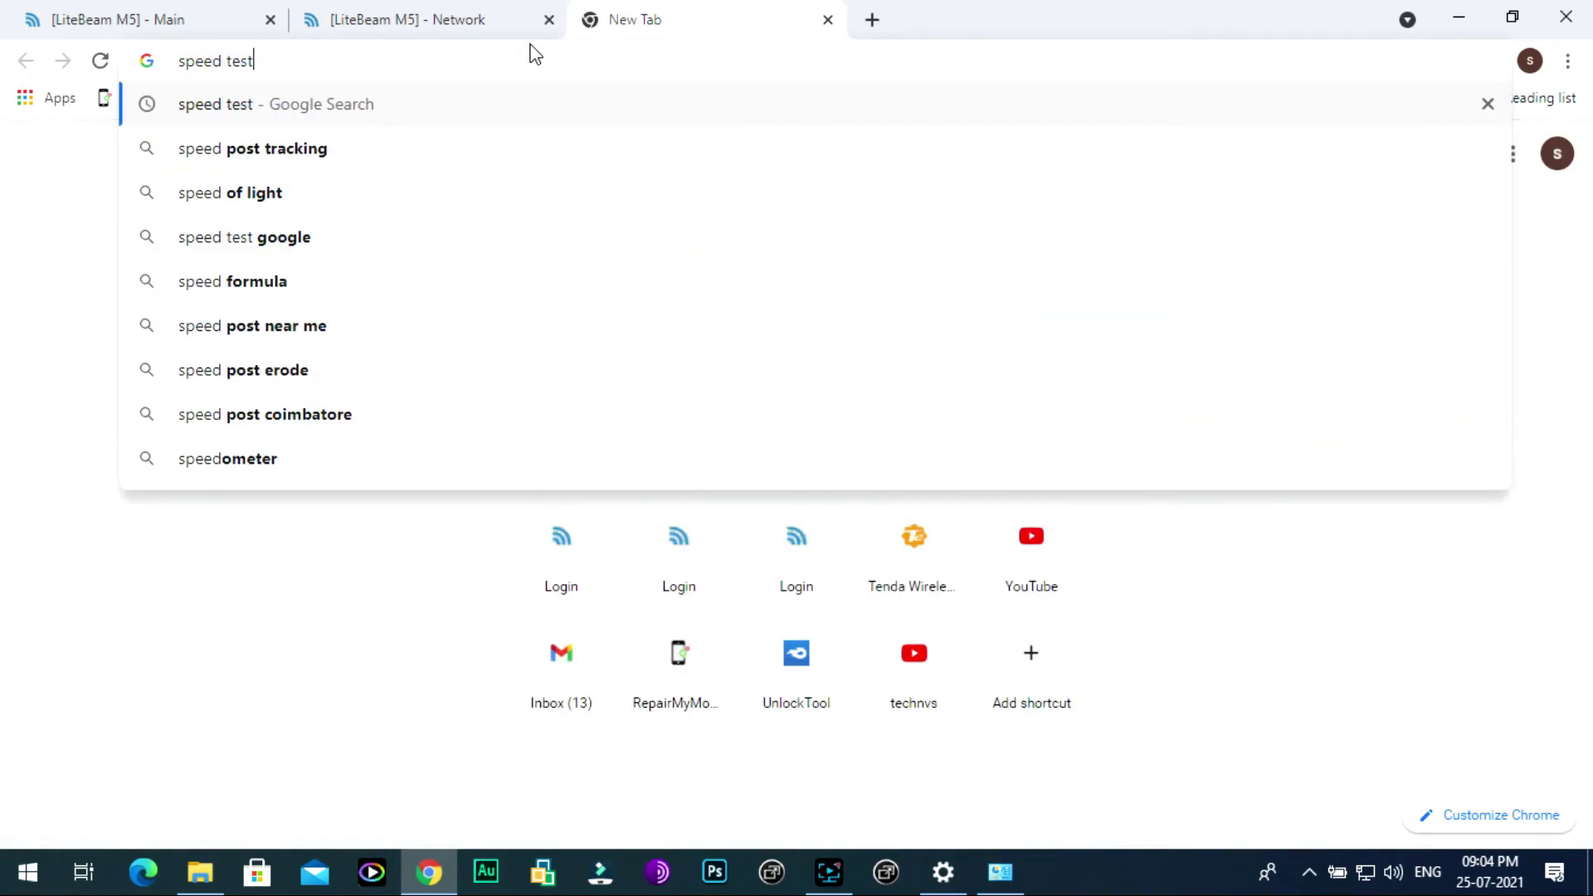
pyautogui.press('Return')
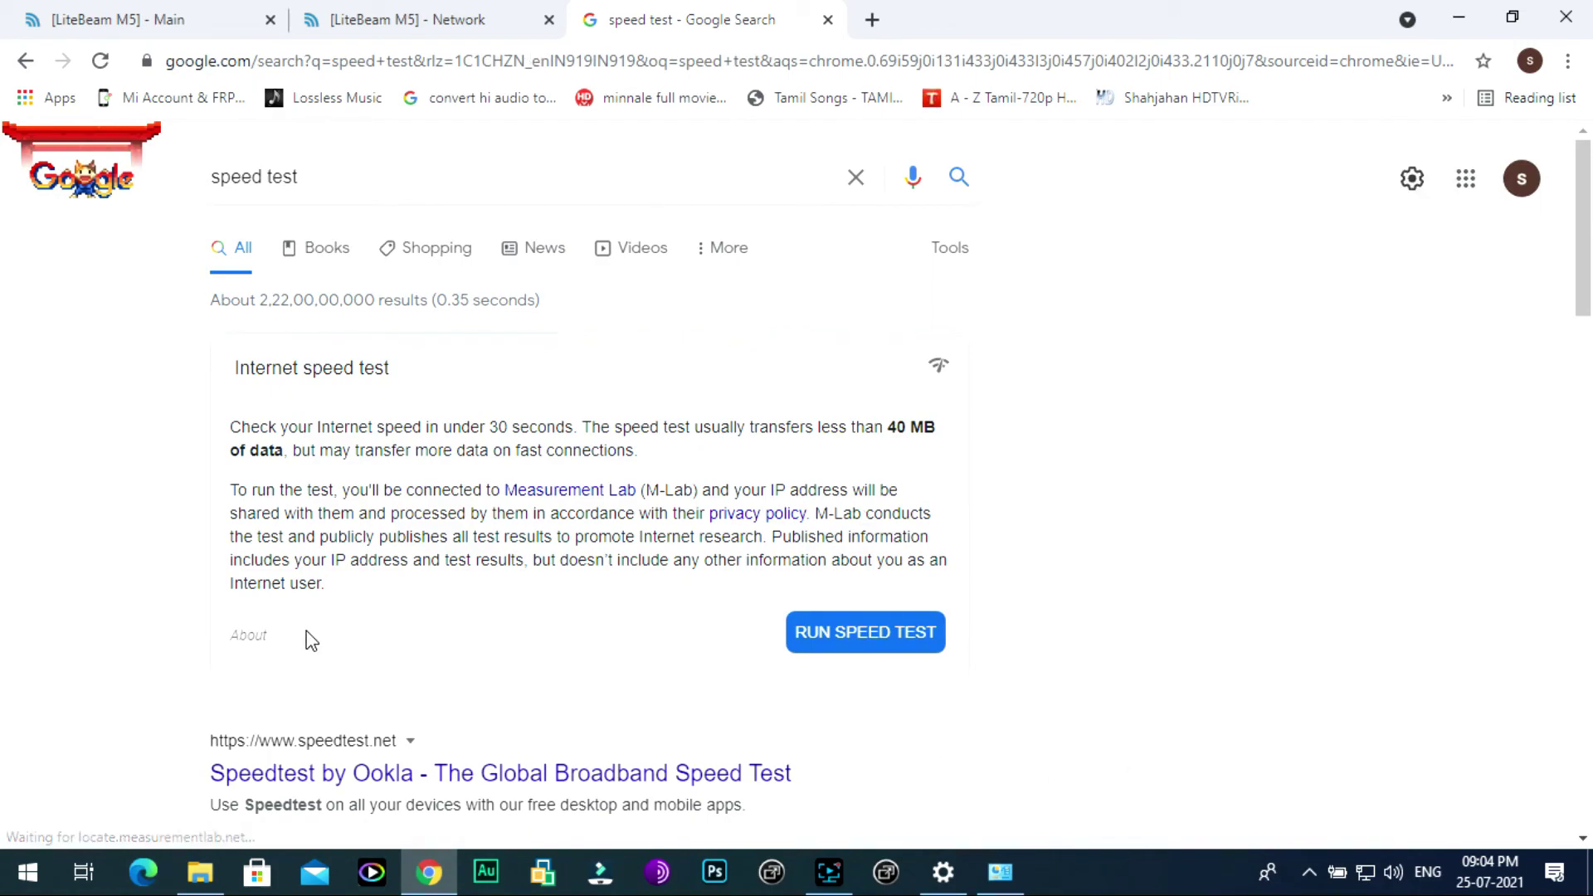
pyautogui.click(686, 772)
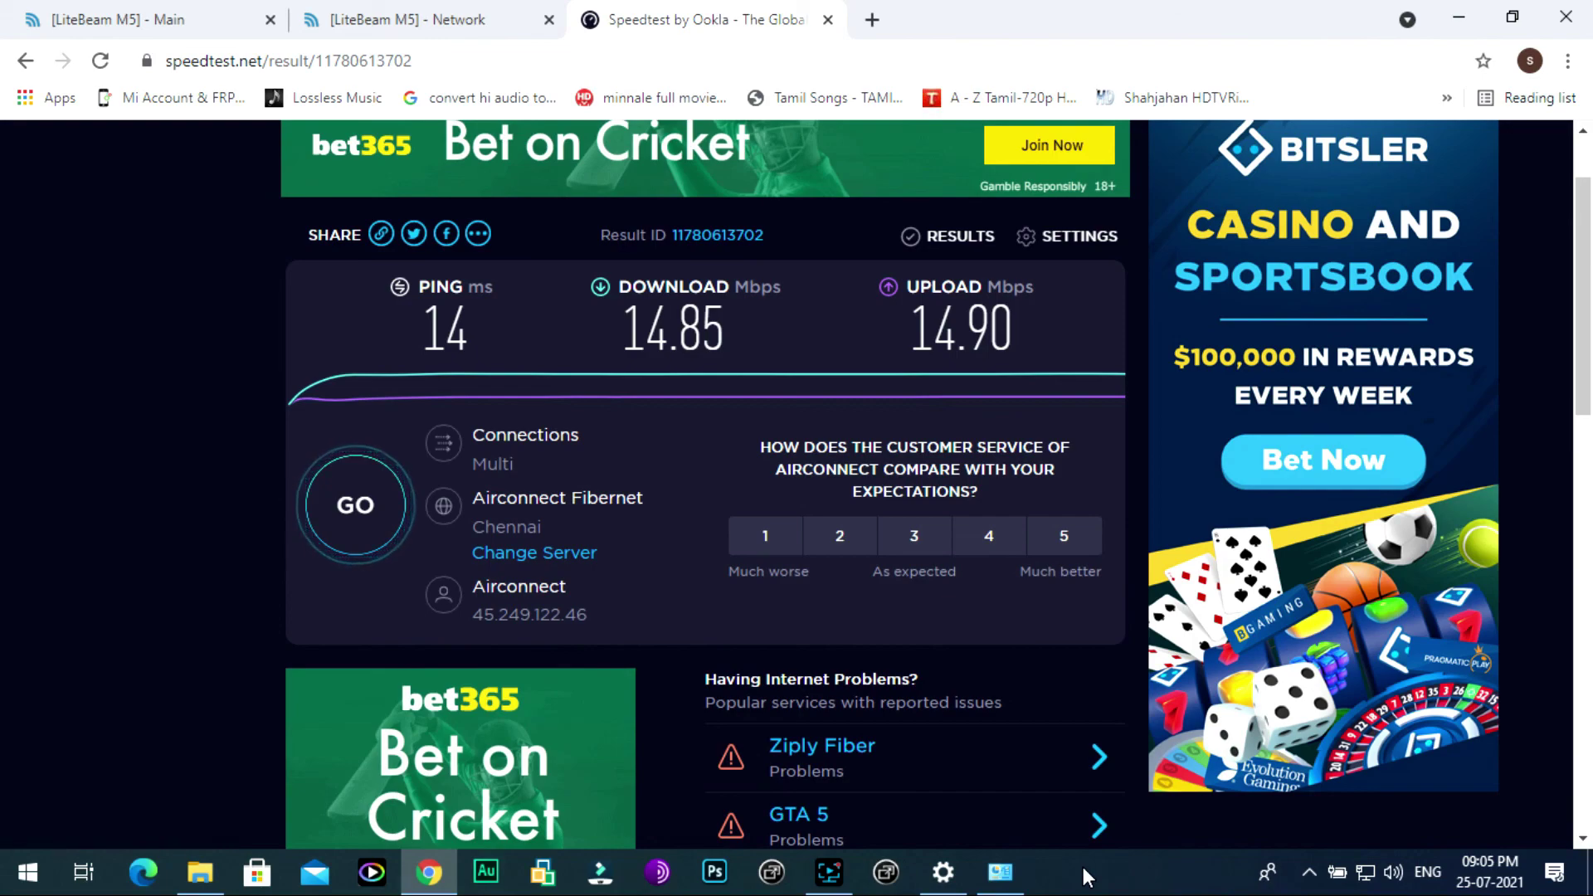
pyautogui.click(221, 16)
# Step: Reload the 192.168.0.21 station page and review its throughput graphs from the speed test
pyautogui.scroll(-1, 880, 606)
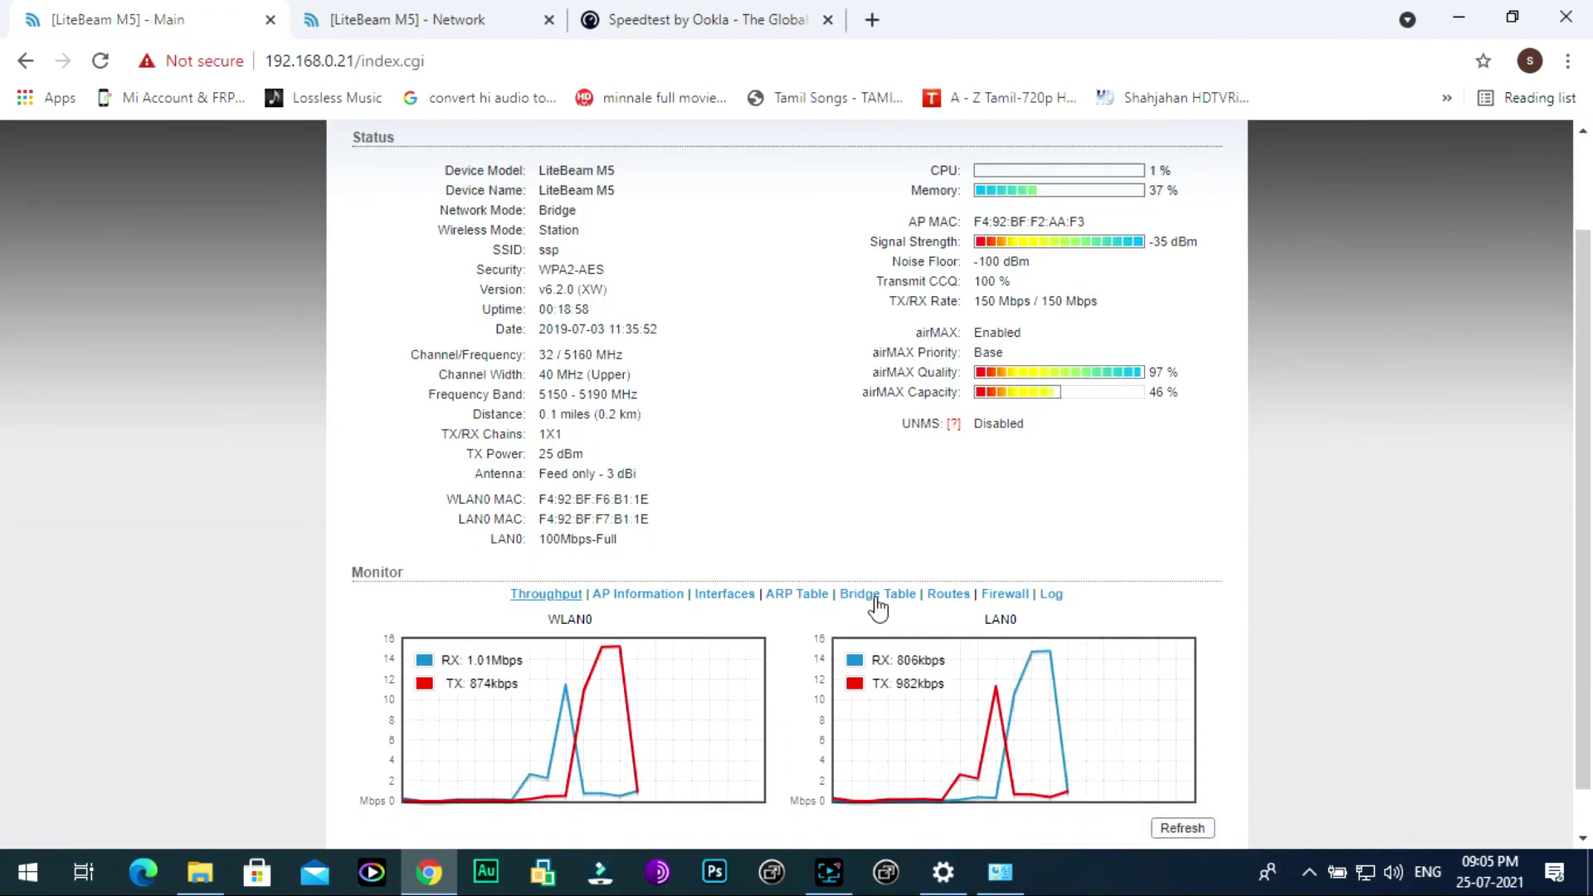
pyautogui.click(91, 65)
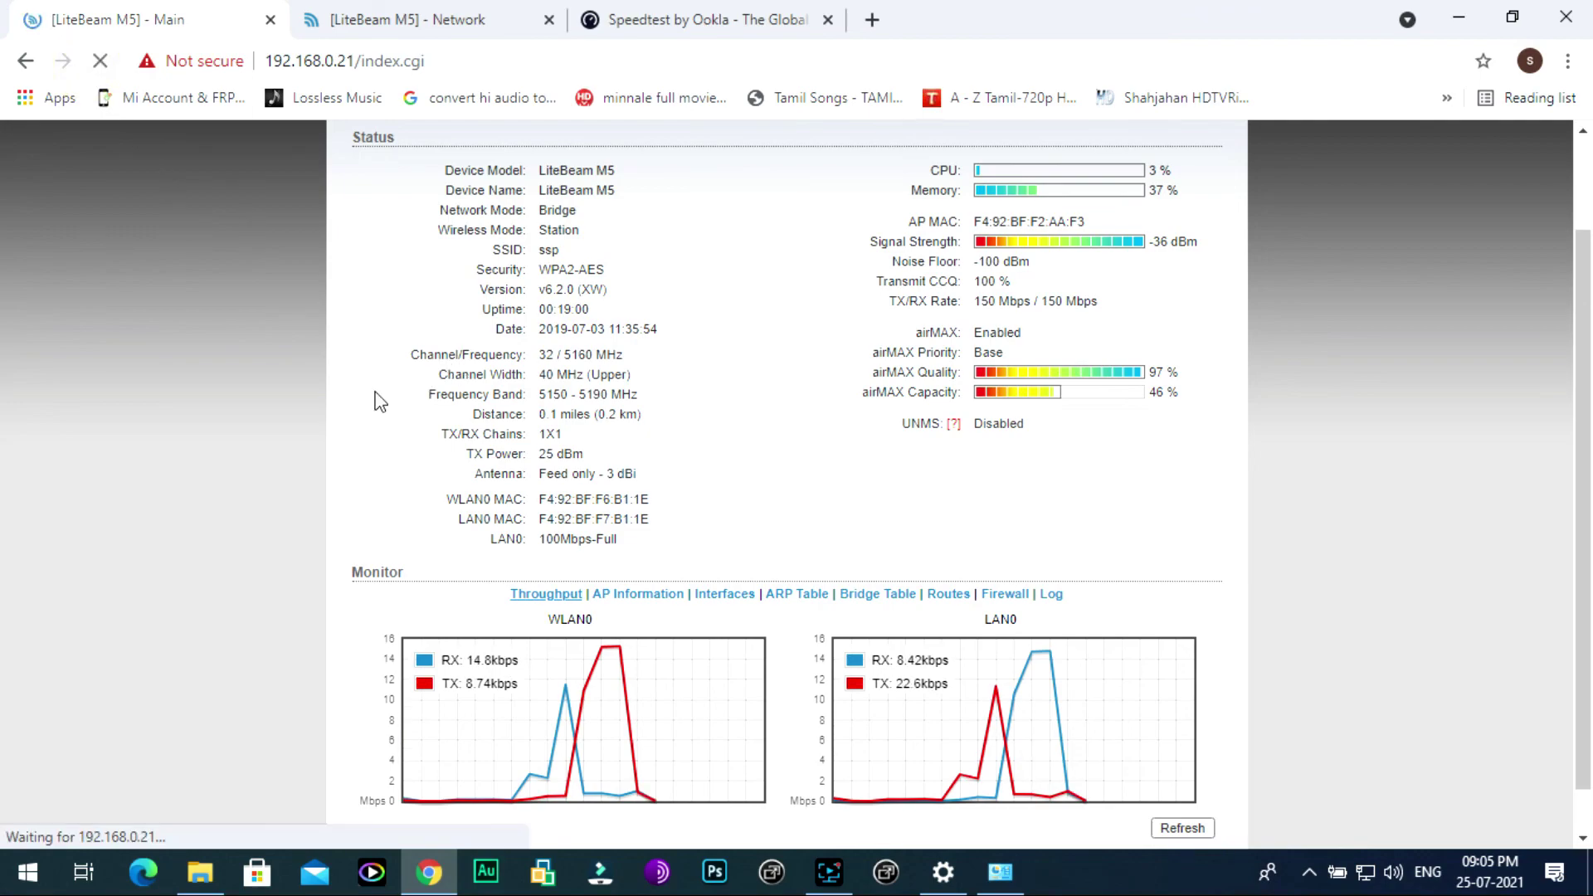
pyautogui.scroll(-1, 965, 715)
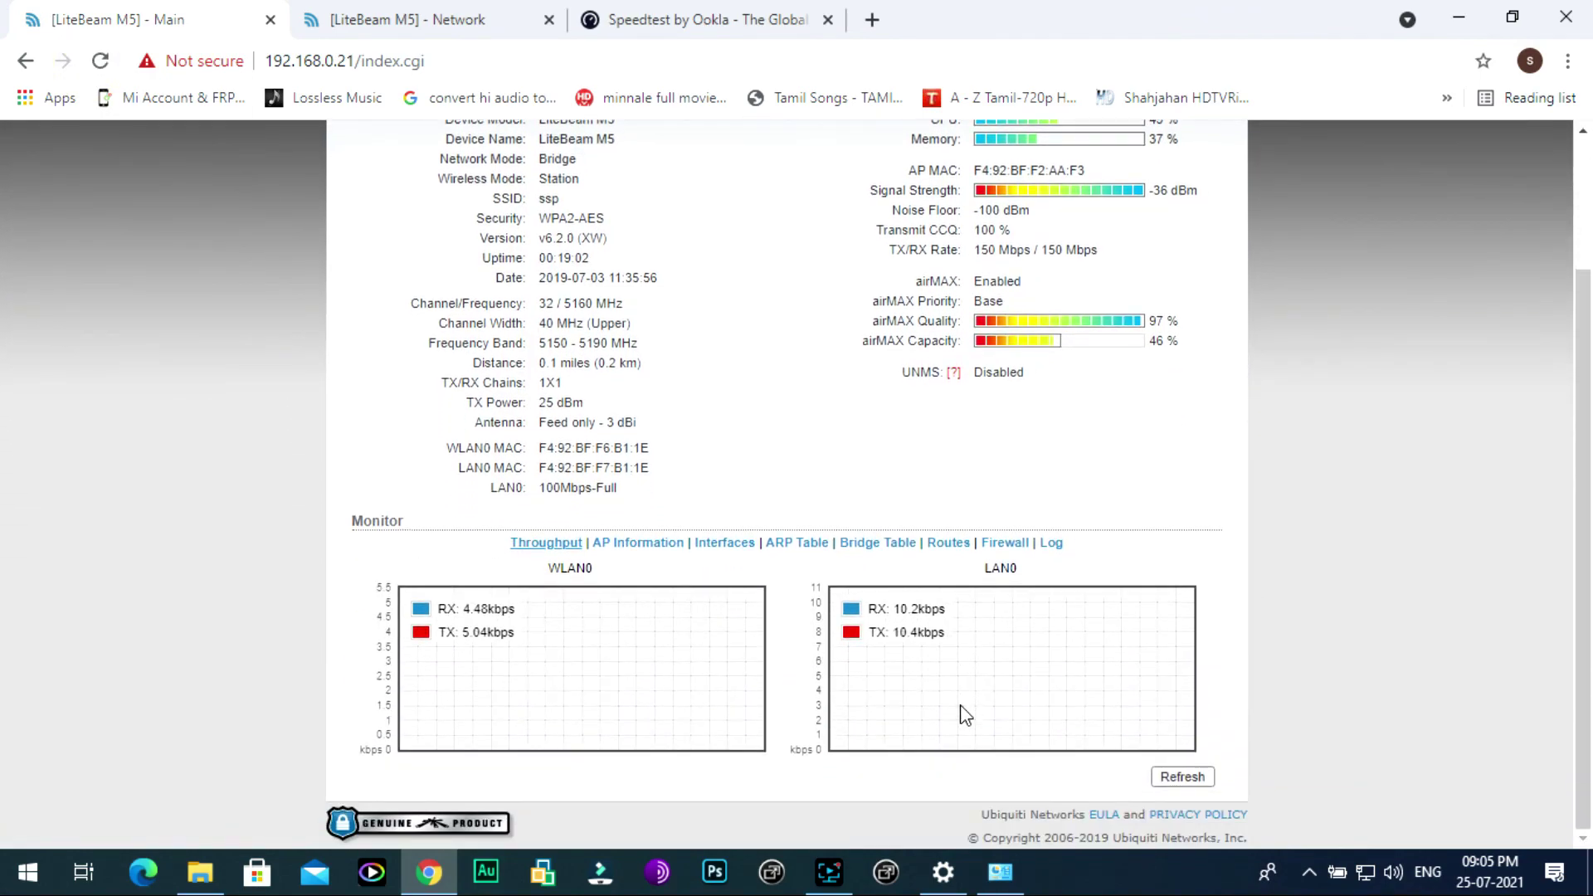
pyautogui.scroll(3, 828, 555)
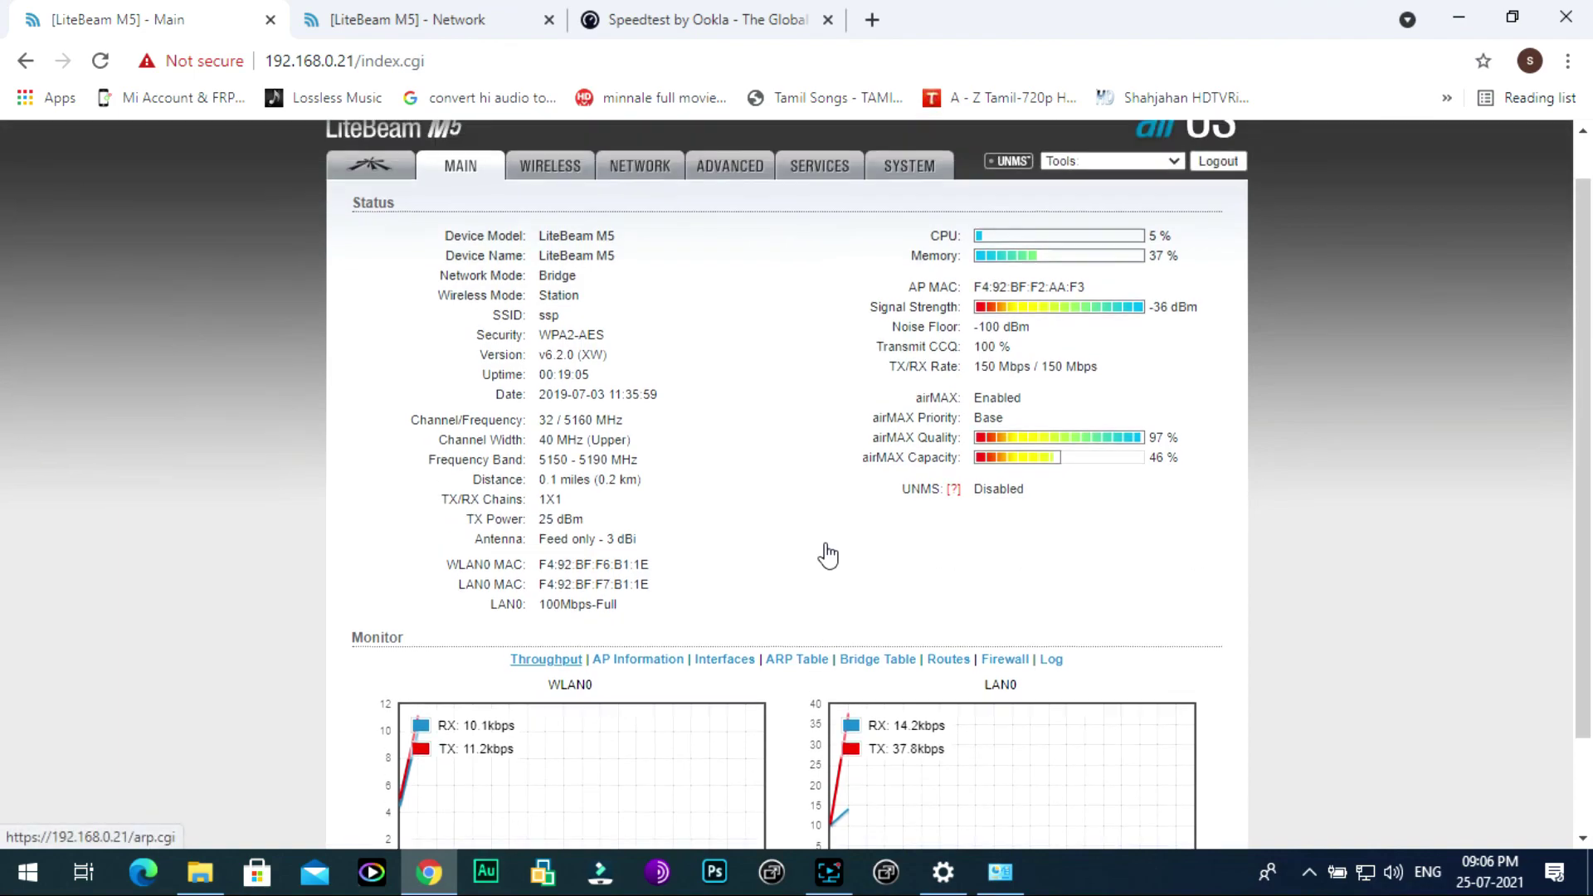
pyautogui.scroll(1, 829, 553)
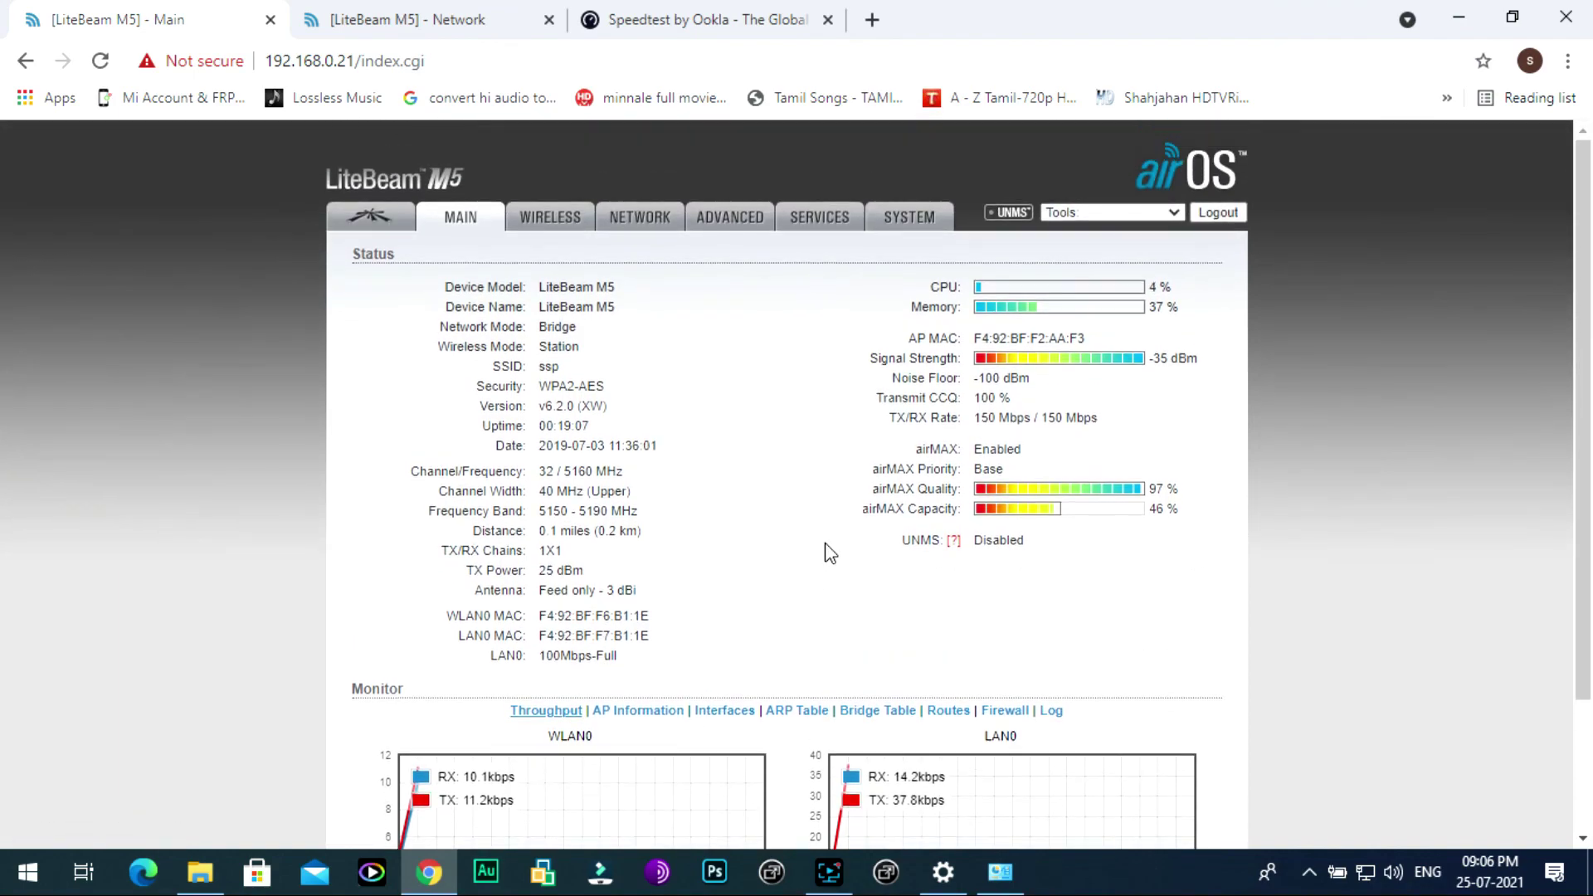
# Step: Show the 192.168.0.20 access point's Main page: Access Point WDS, 1 connection, SSID ssp, WPA2-AES
pyautogui.click(370, 19)
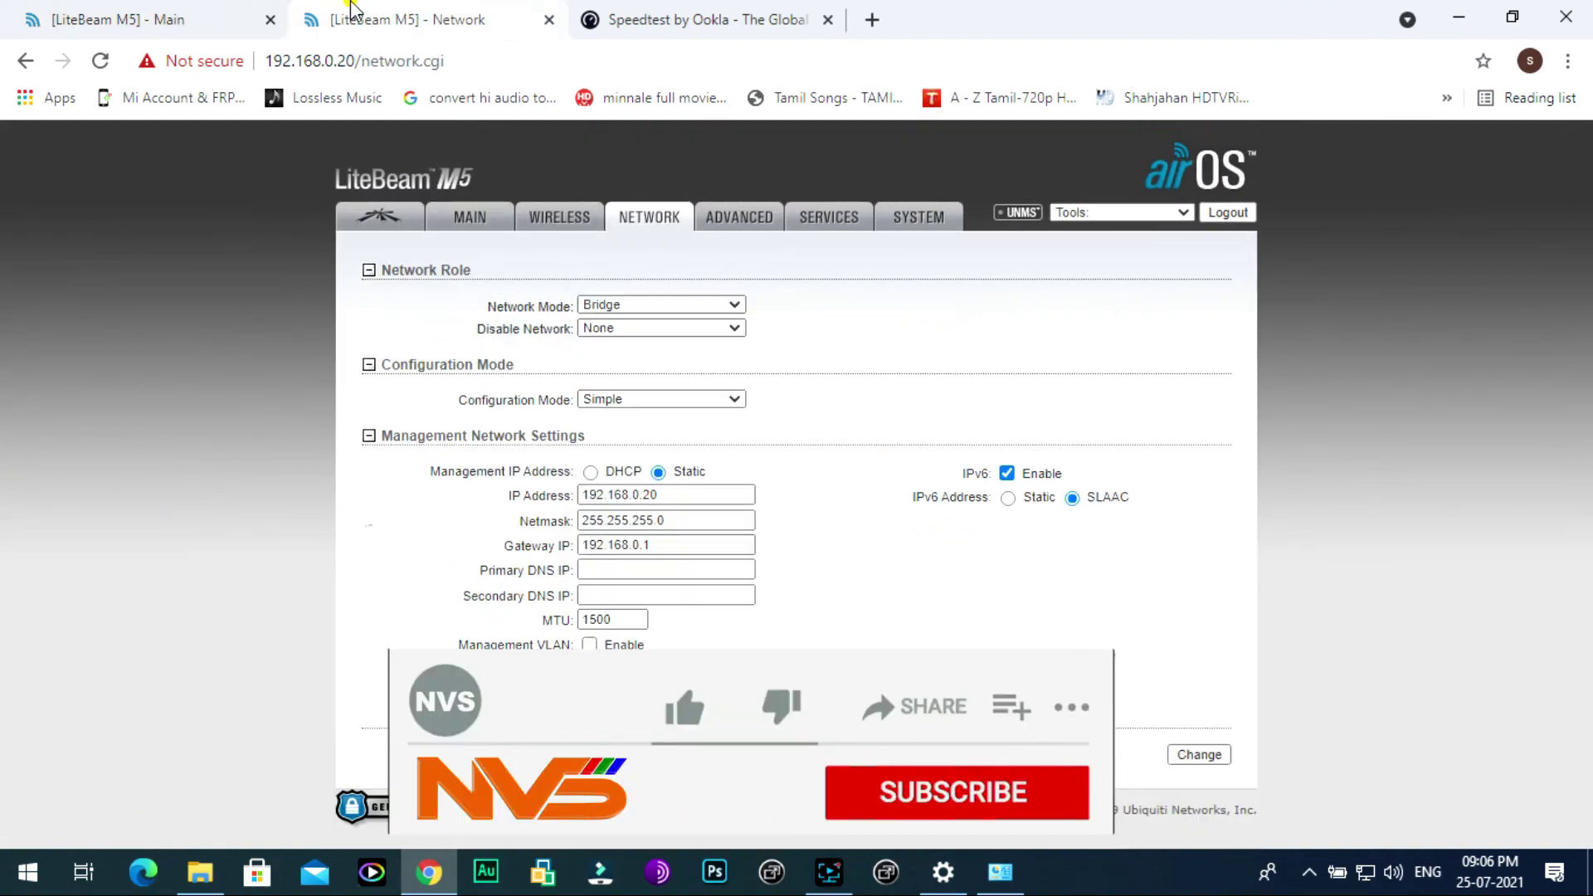
pyautogui.click(490, 220)
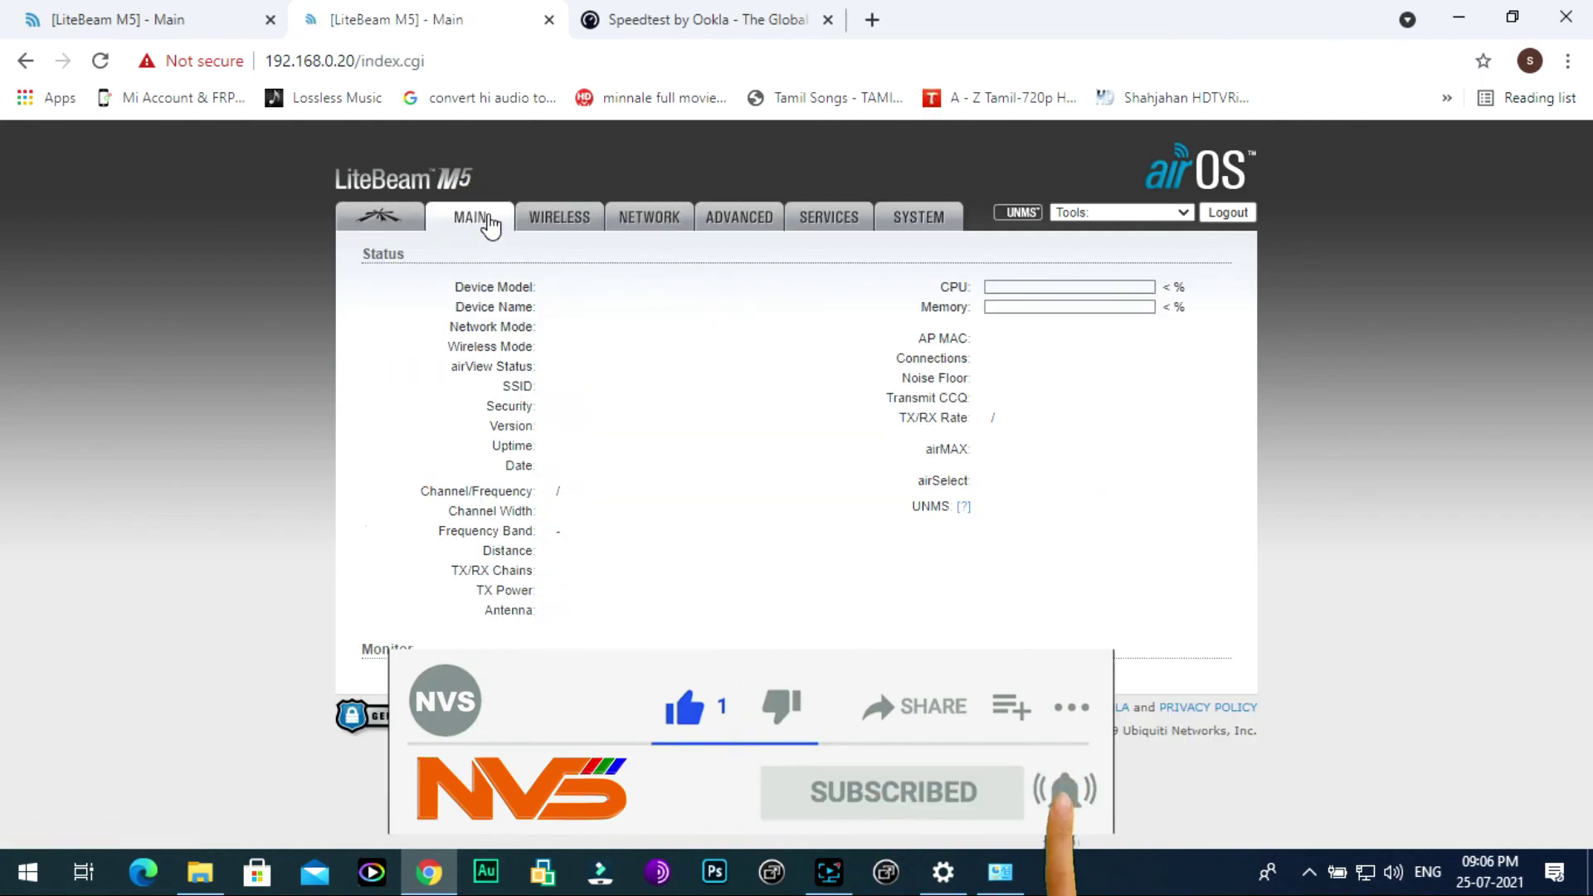
pyautogui.scroll(-2, 789, 597)
pyautogui.scroll(2, 792, 606)
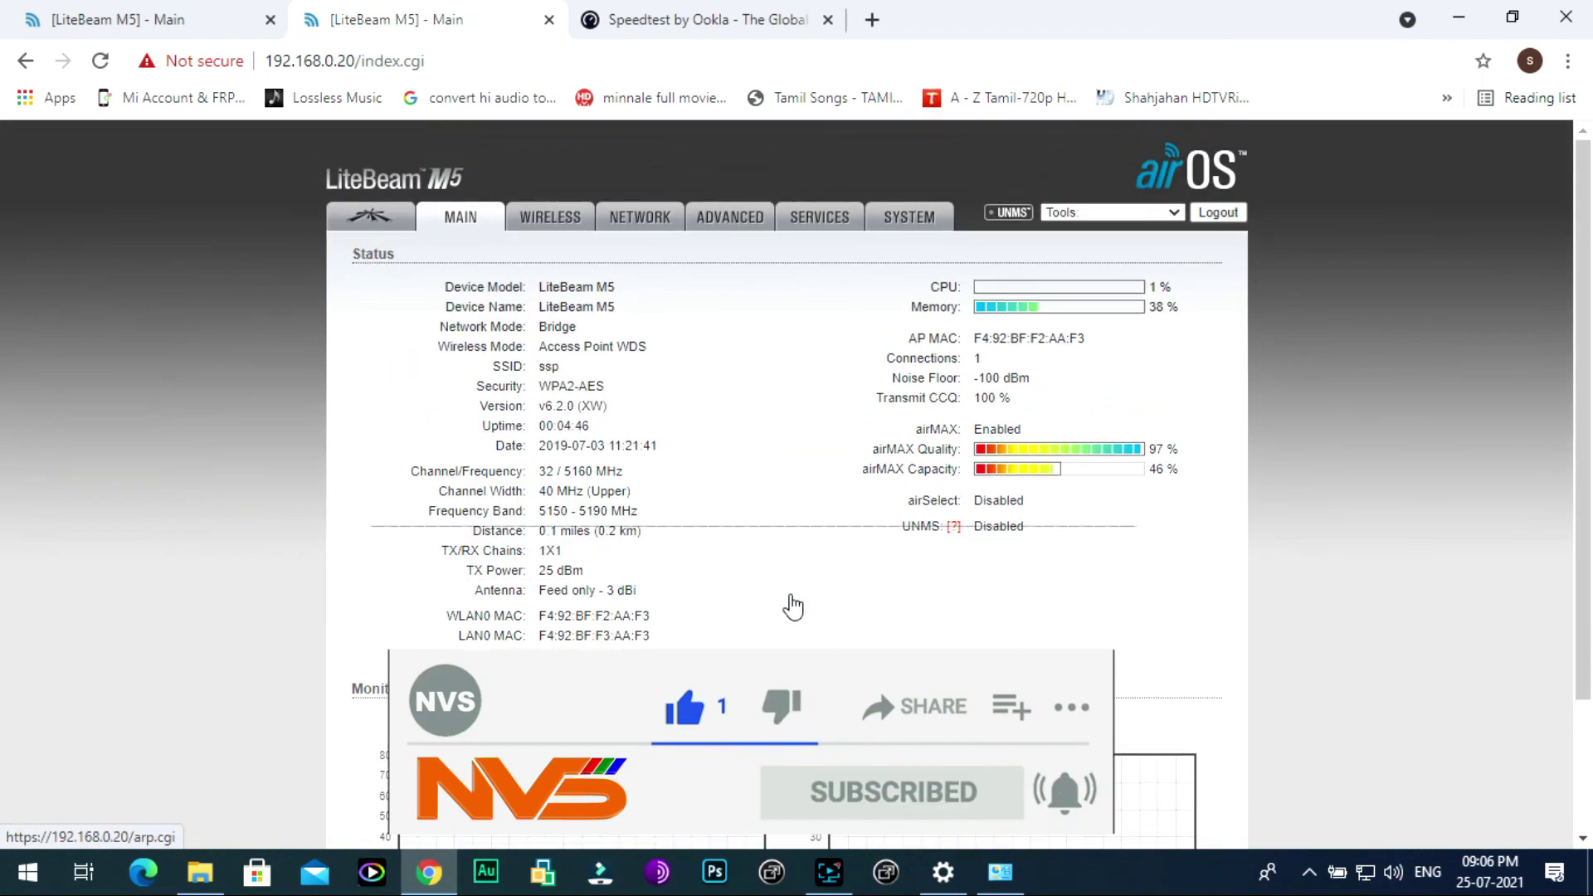